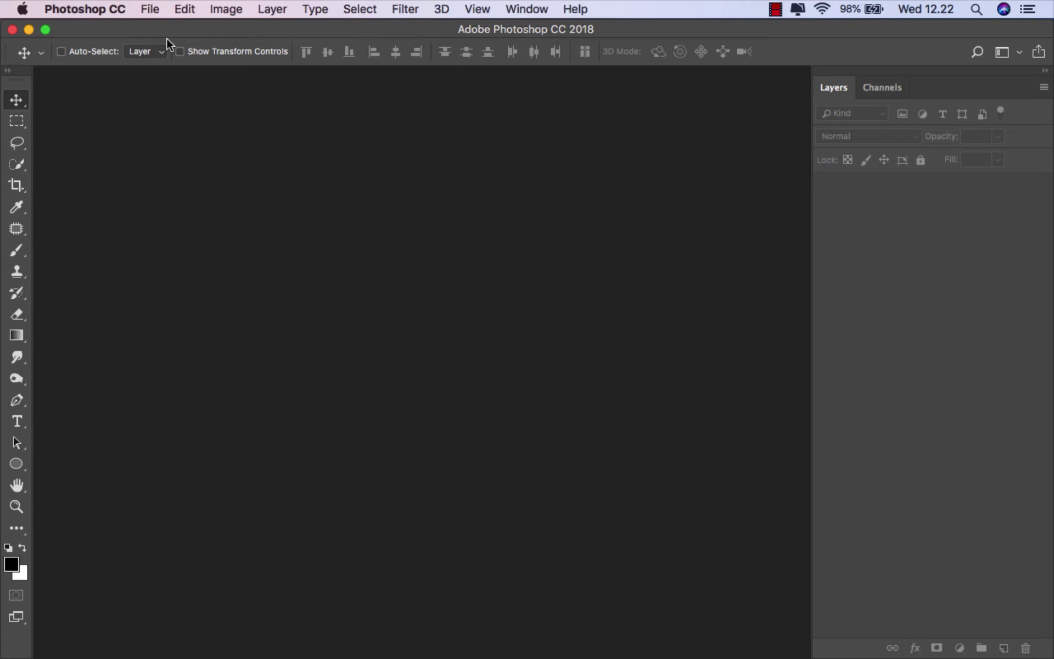
# Create a new 5000 × 3000 px, 300 ppi landscape document from the preset
pyautogui.click(148, 9)
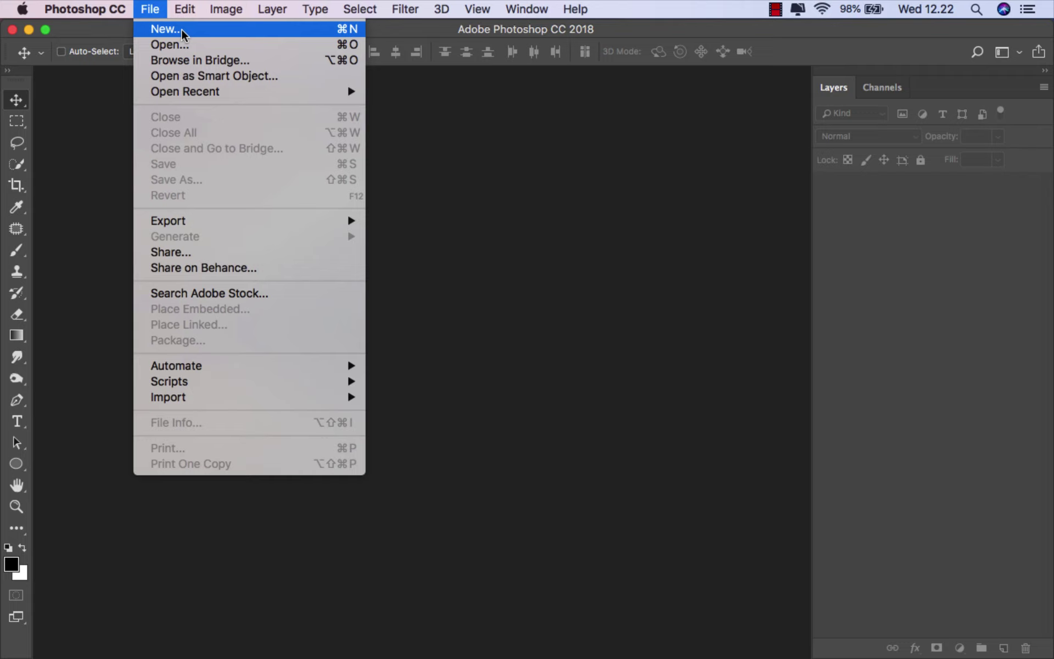
pyautogui.click(181, 29)
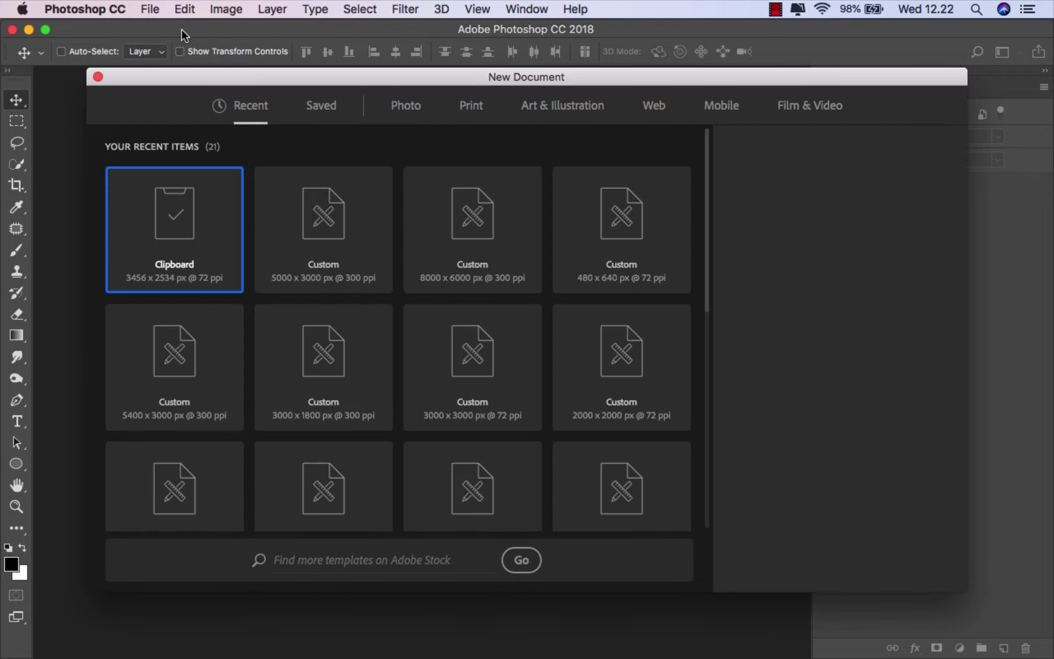
pyautogui.click(266, 217)
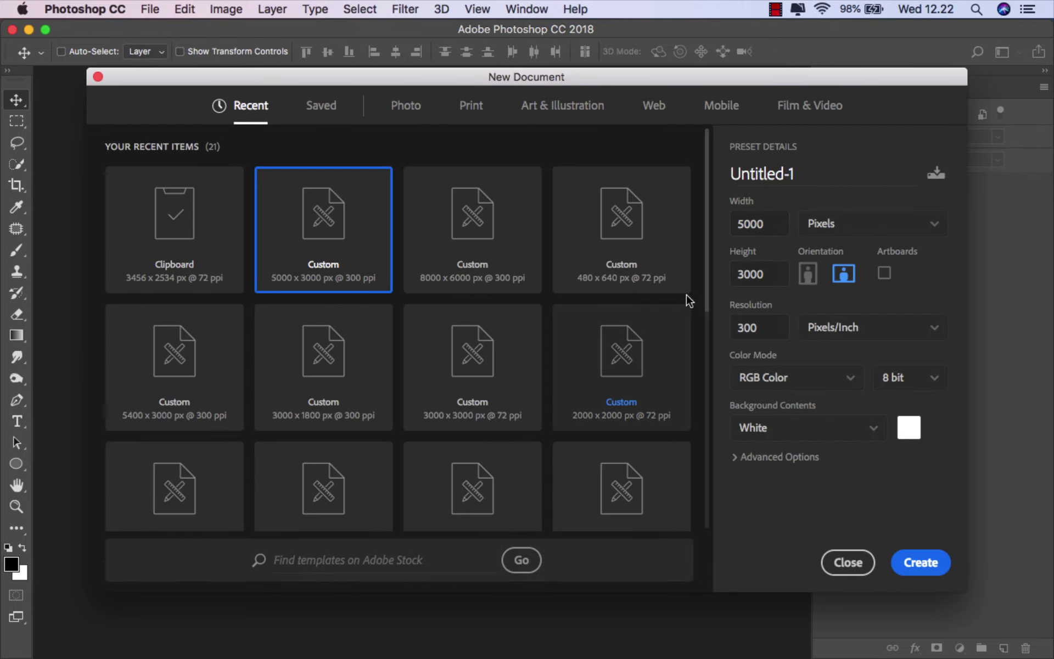
pyautogui.click(768, 272)
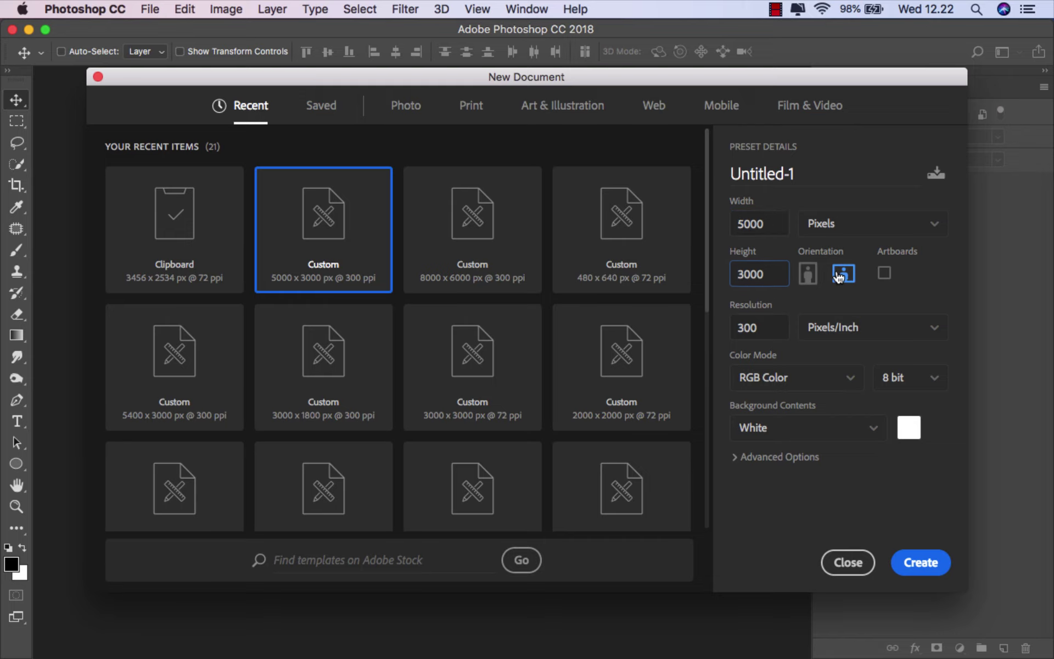
pyautogui.click(839, 276)
pyautogui.click(910, 557)
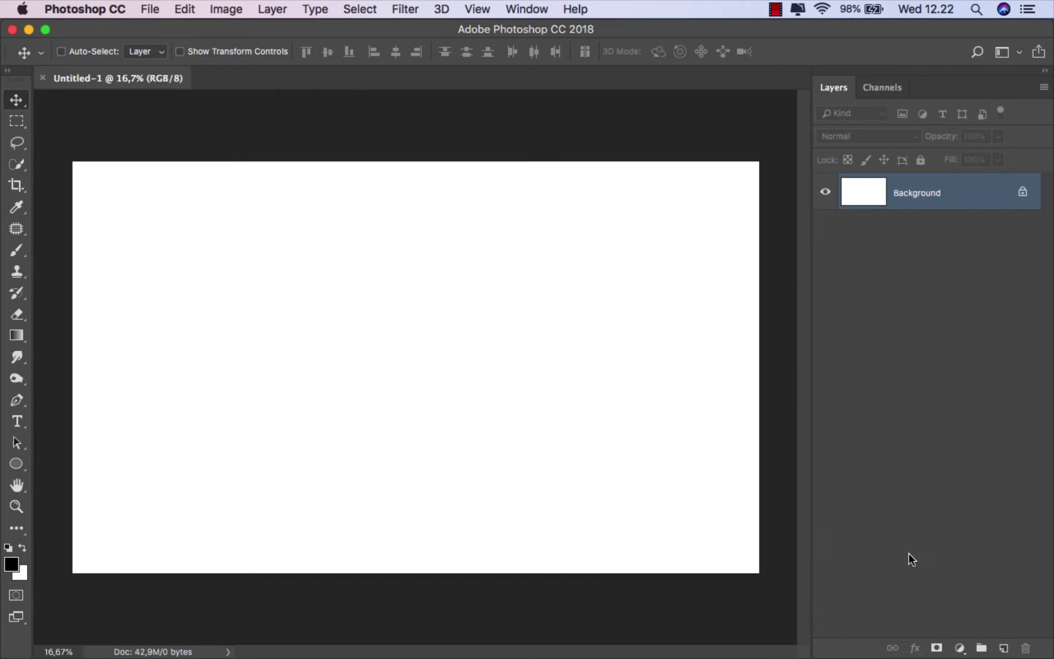
# Cover the document with a black Solid Color fill layer
pyautogui.click(960, 647)
pyautogui.click(981, 335)
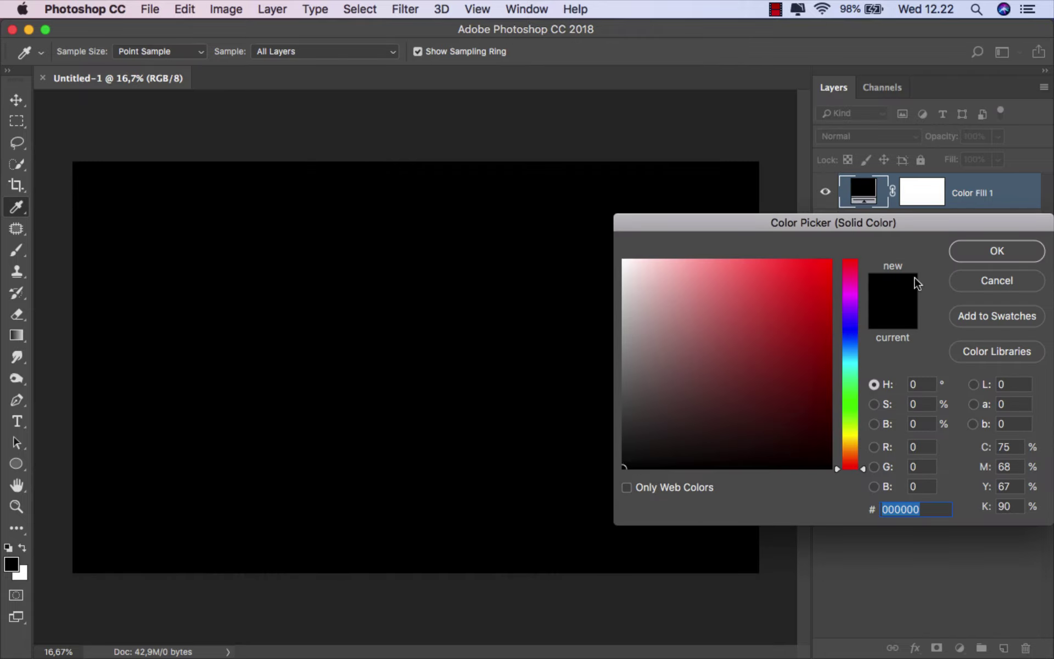
pyautogui.click(970, 249)
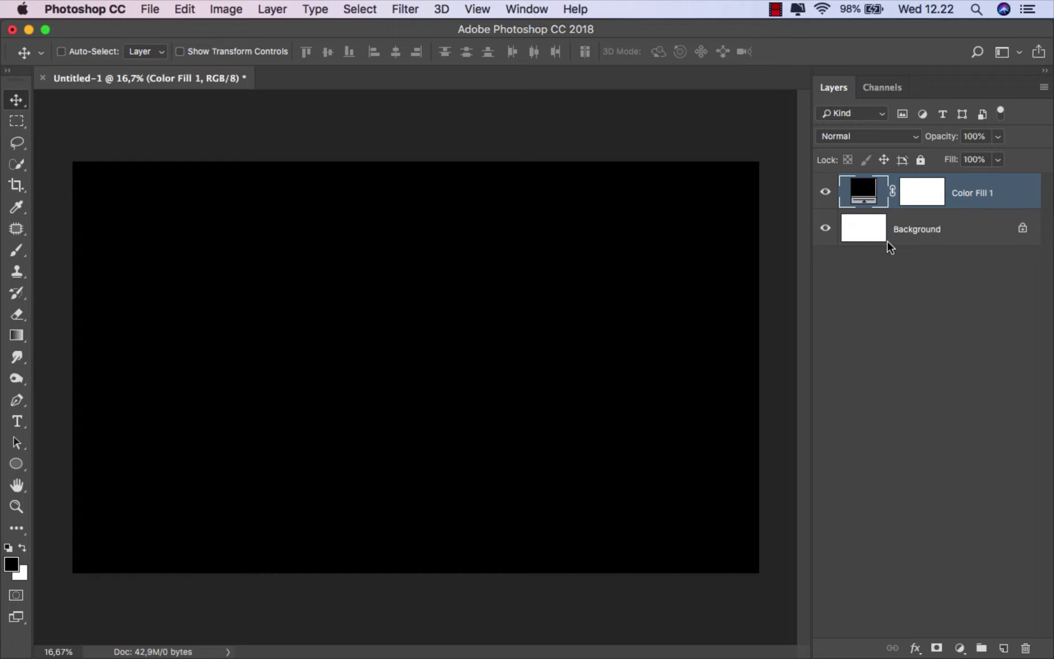
# Place the hill JPG from Finder, scale it up and lower it to the canvas bottom
pyautogui.click(398, 634)
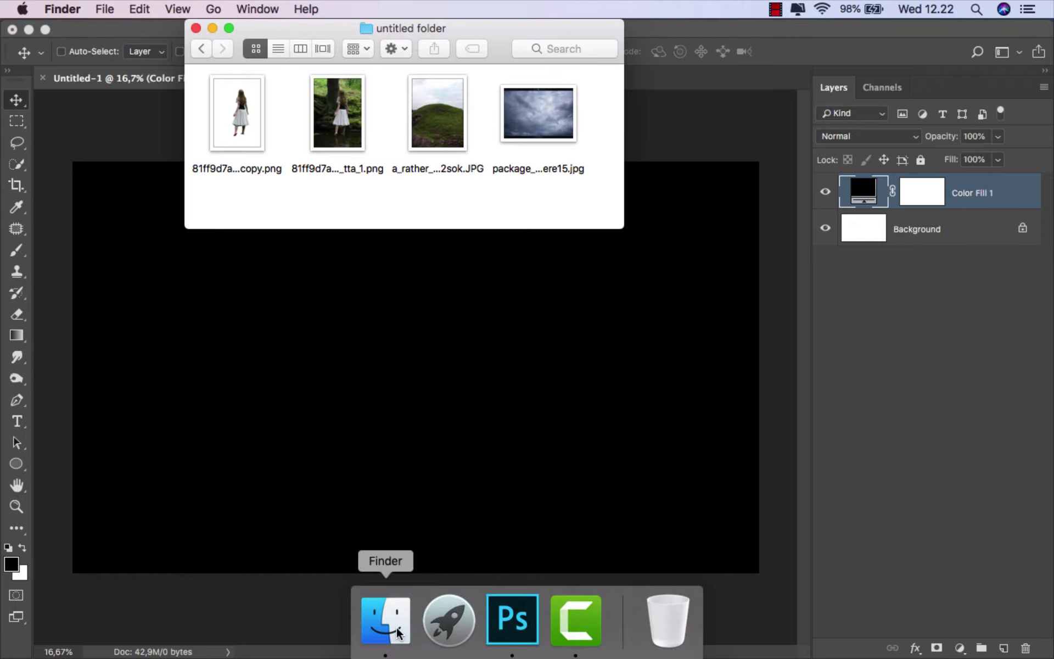
pyautogui.moveTo(434, 143)
pyautogui.mouseDown()
pyautogui.moveTo(422, 434)
pyautogui.moveTo(434, 392)
pyautogui.mouseUp()
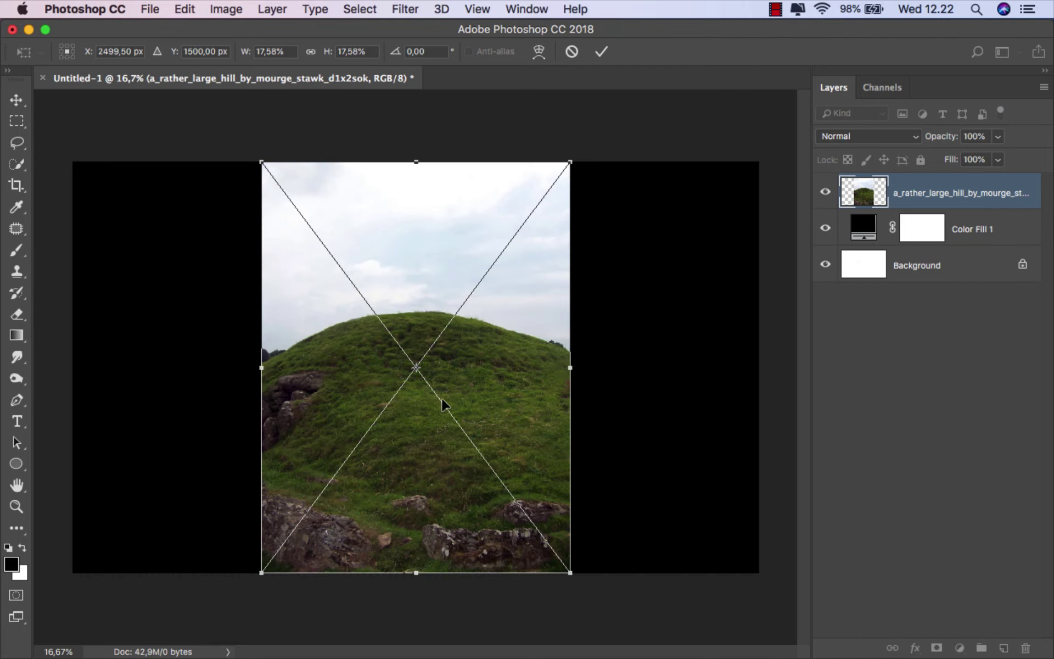
pyautogui.moveTo(568, 160); pyautogui.dragTo(661, 42)
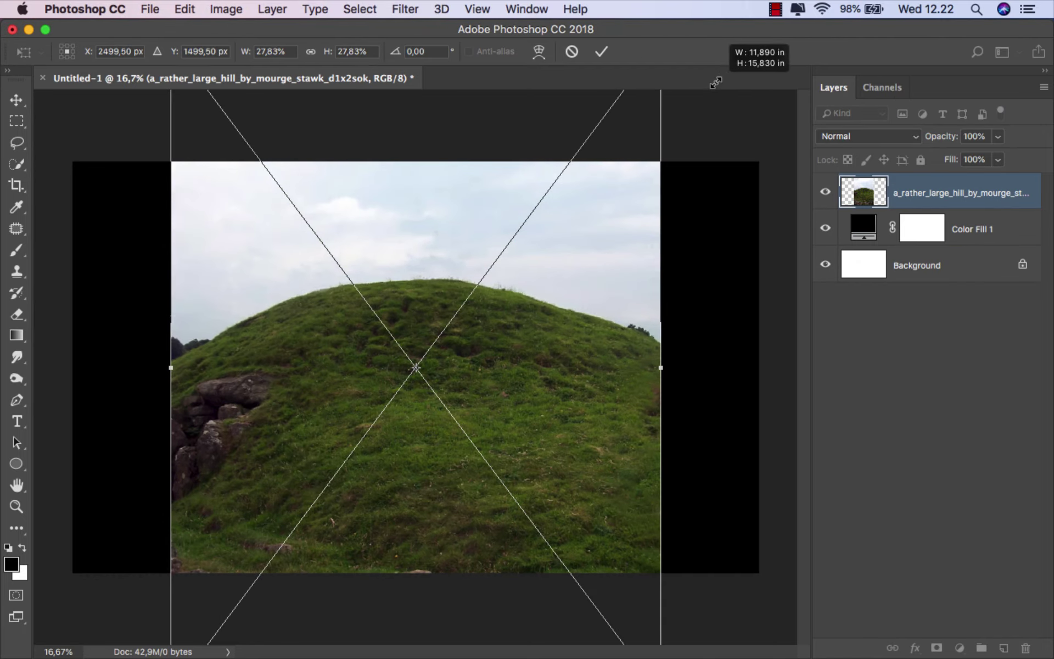
pyautogui.press('super+minus')
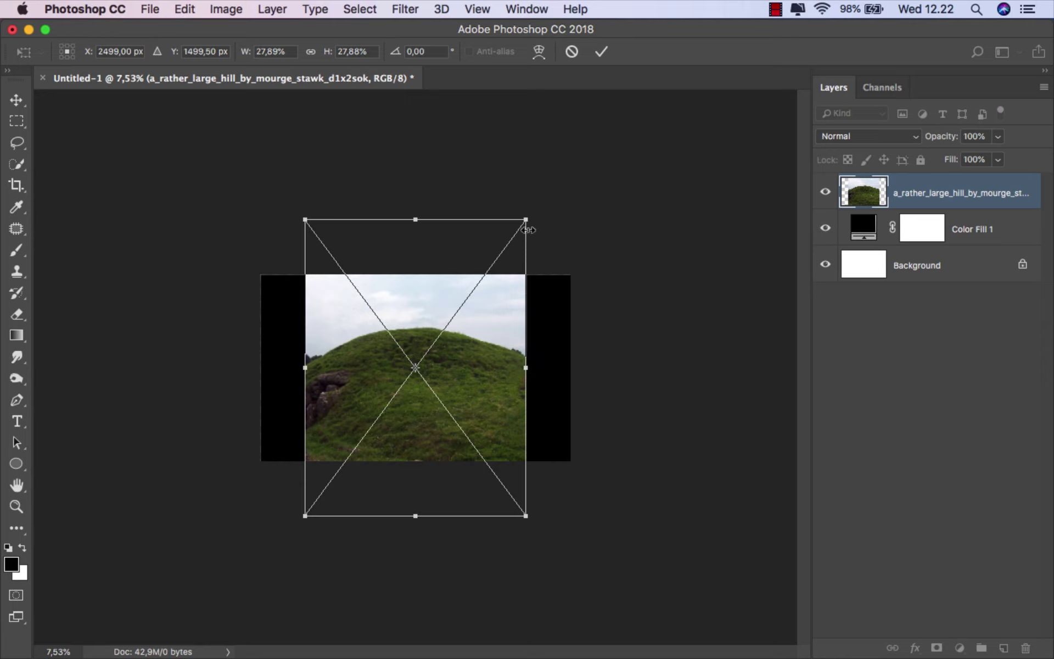
pyautogui.moveTo(527, 230); pyautogui.dragTo(596, 147)
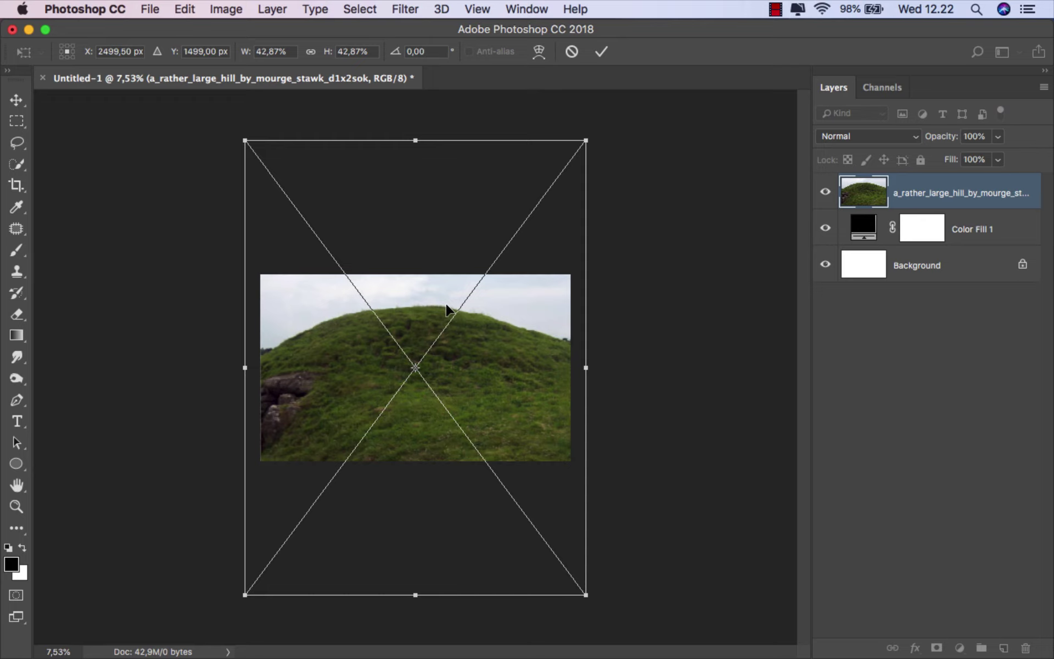
pyautogui.moveTo(446, 310); pyautogui.dragTo(448, 397)
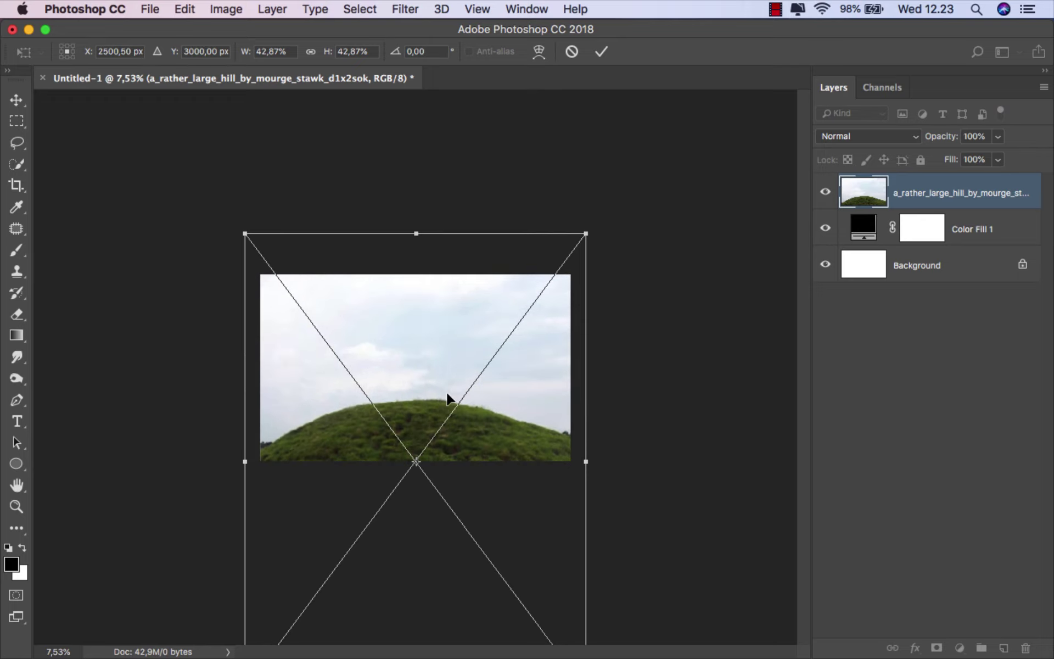
pyautogui.click(601, 51)
# Quick-select the grassy hill and turn the selection into a layer mask hiding the sky
pyautogui.scroll(3, 395, 460)
pyautogui.scroll(2, 395, 461)
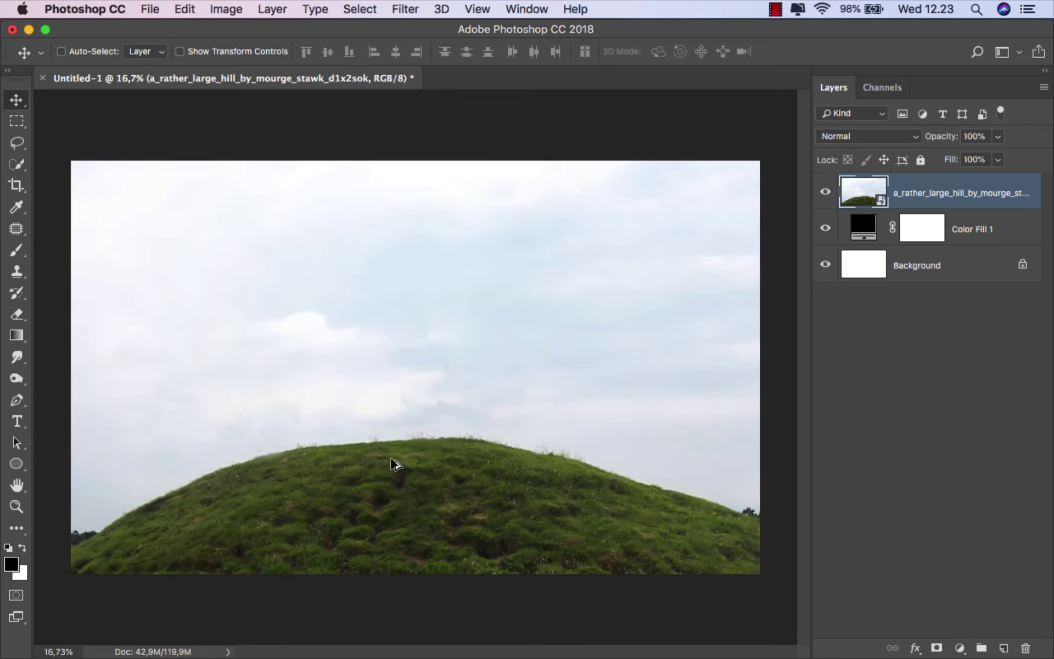
pyautogui.scroll(1, 395, 463)
pyautogui.scroll(-1, 392, 464)
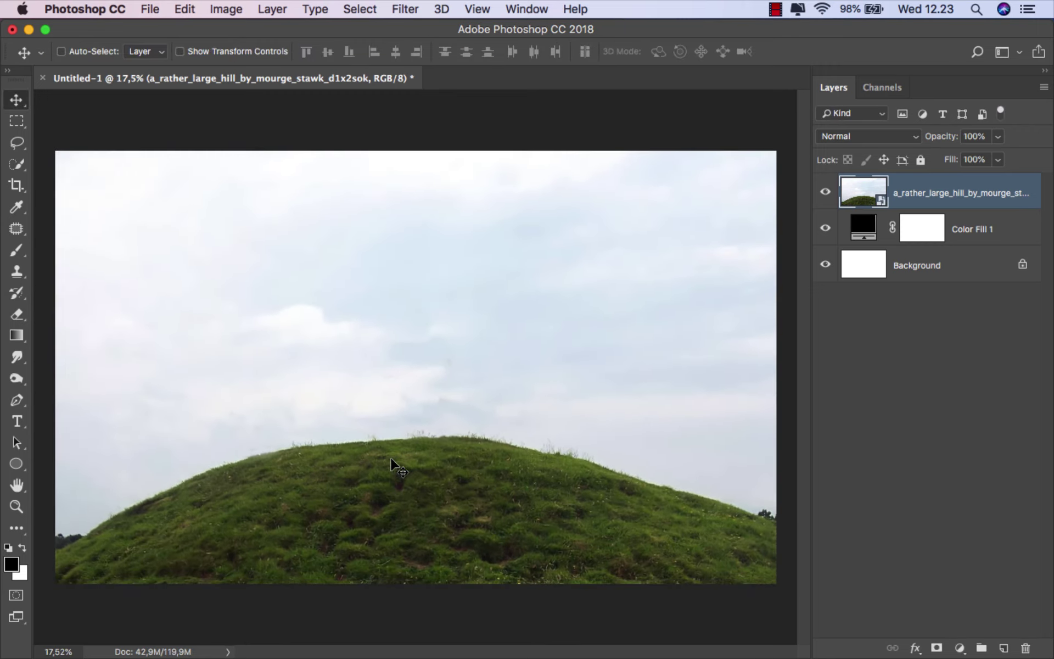
pyautogui.moveTo(16, 164); pyautogui.dragTo(55, 160)
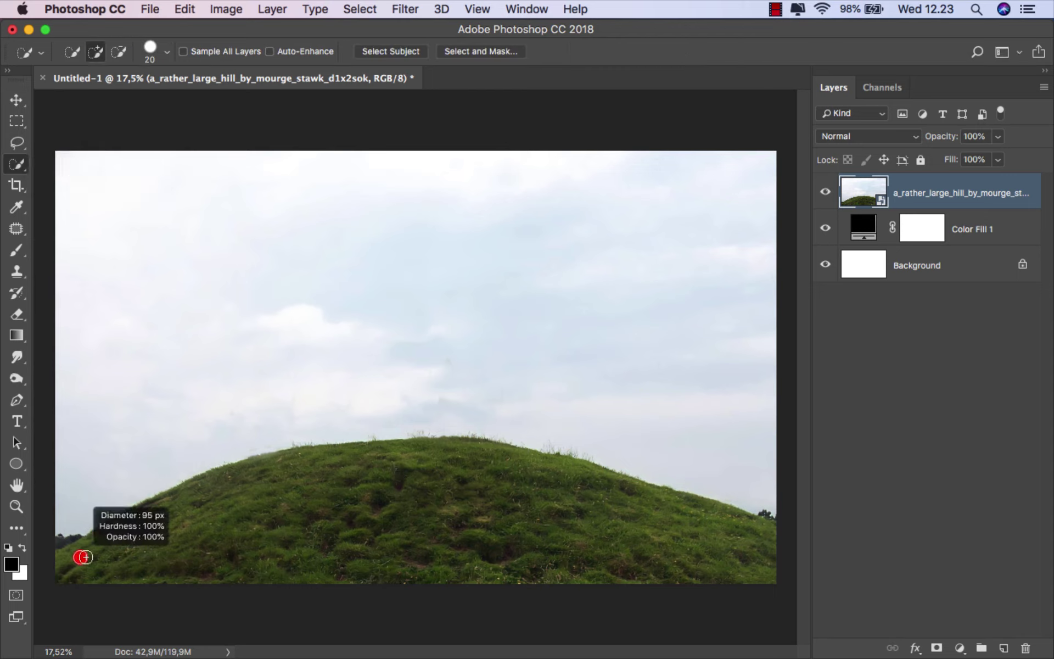
pyautogui.moveTo(76, 560)
pyautogui.mouseDown()
pyautogui.moveTo(170, 497)
pyautogui.moveTo(317, 461)
pyautogui.moveTo(487, 468)
pyautogui.moveTo(628, 502)
pyautogui.mouseUp()
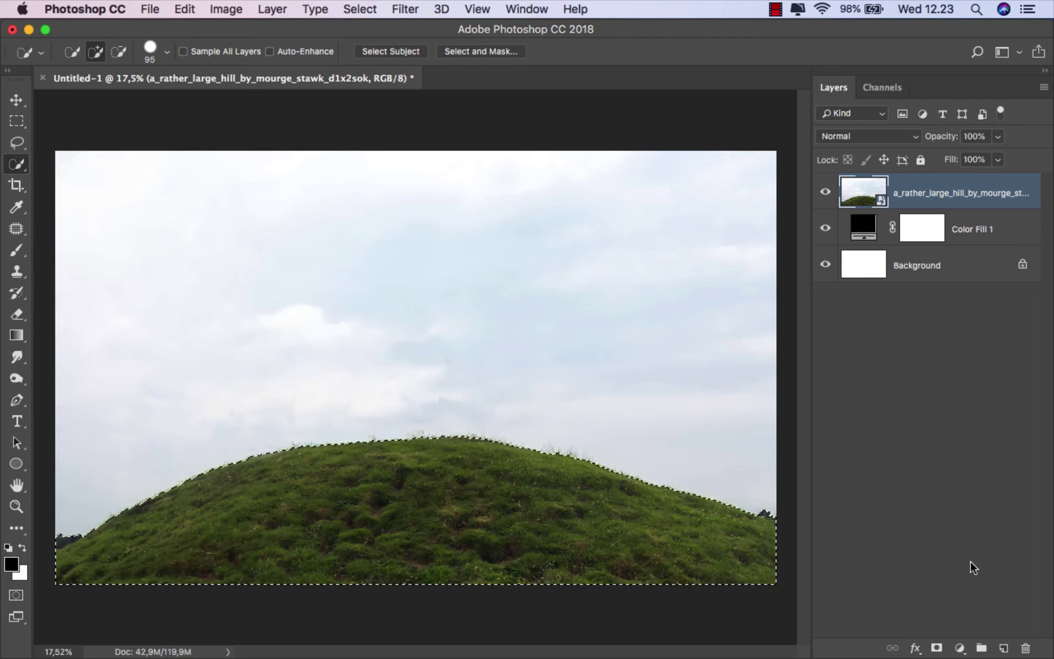
pyautogui.click(936, 648)
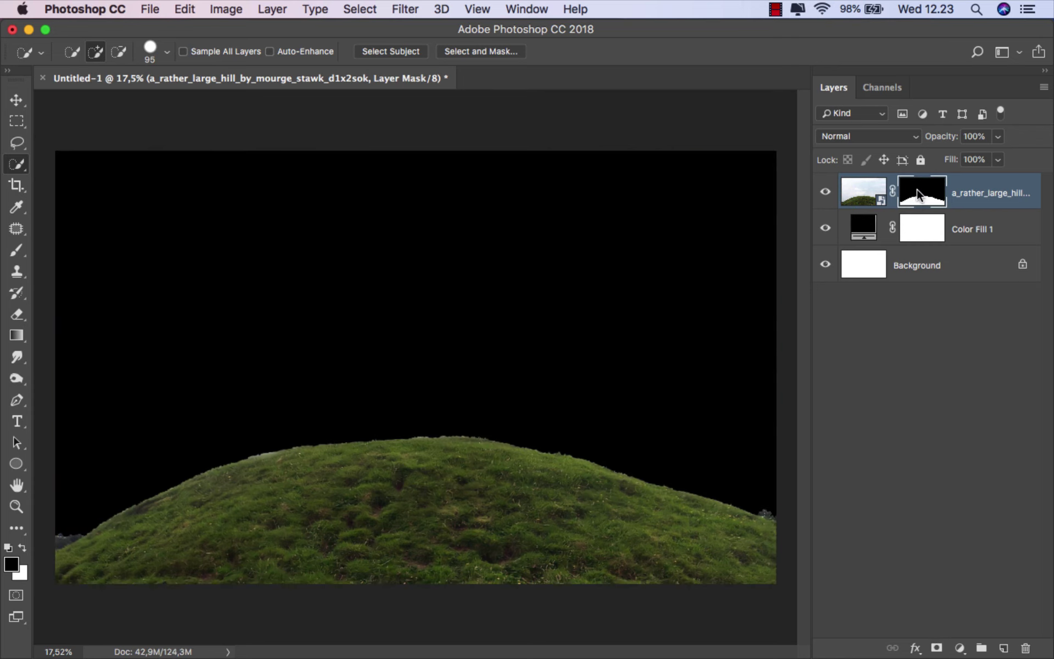
pyautogui.rightClick(917, 189)
# Enter Select and Mask and enlarge the Refine Edge Brush
pyautogui.click(855, 312)
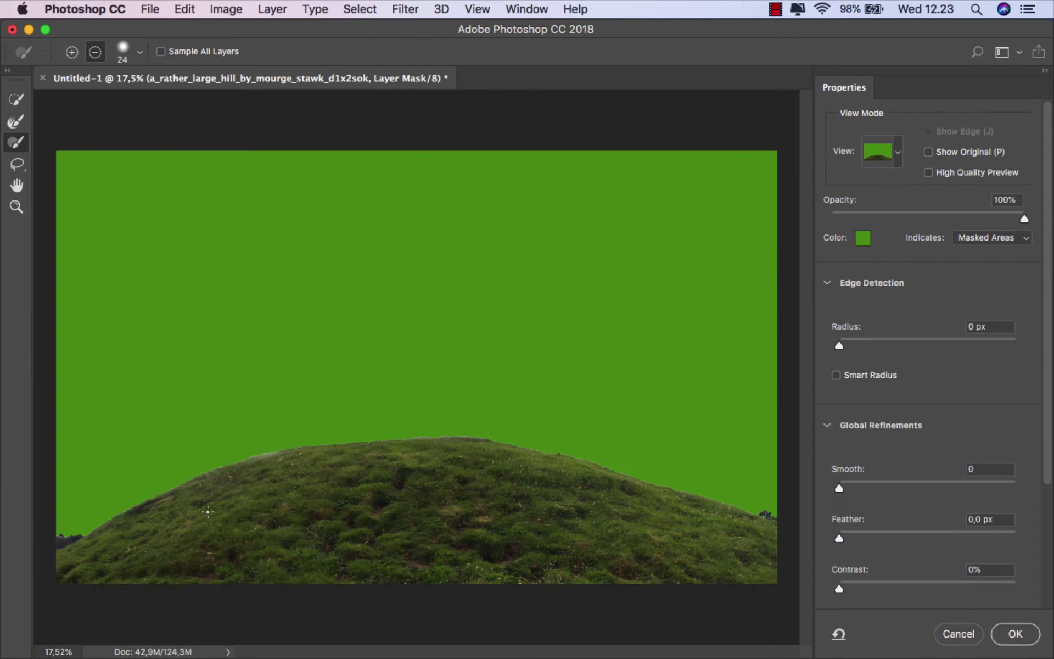
pyautogui.scroll(1, 207, 506)
pyautogui.scroll(3, 299, 478)
pyautogui.scroll(3, 485, 425)
pyautogui.scroll(-2, 485, 425)
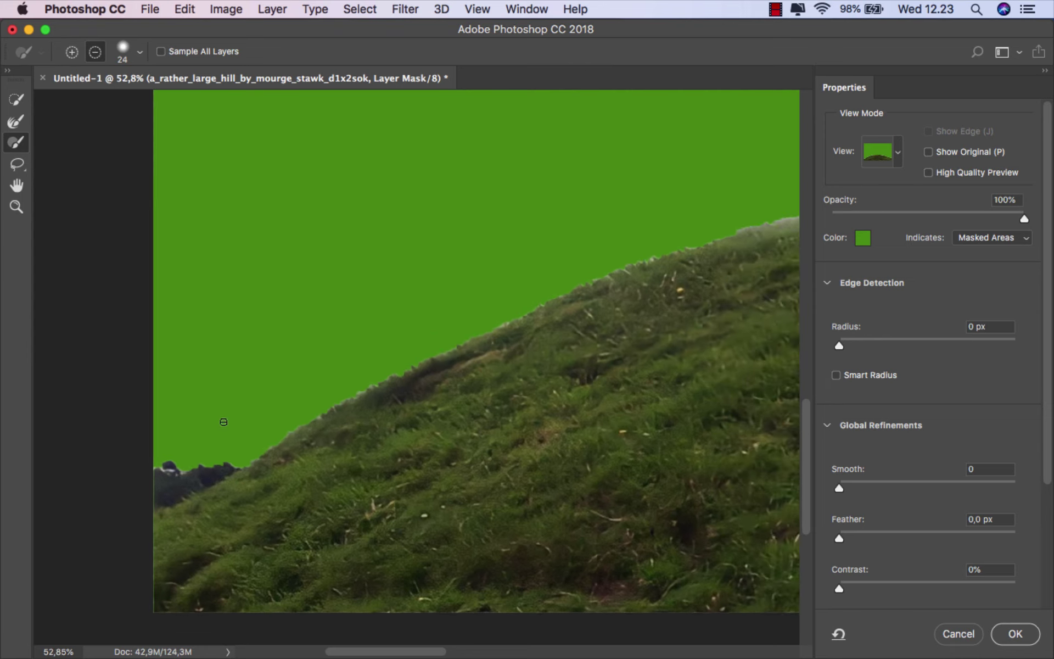
pyautogui.scroll(-2, 222, 424)
pyautogui.moveTo(212, 424); pyautogui.dragTo(236, 423)
pyautogui.click(17, 122)
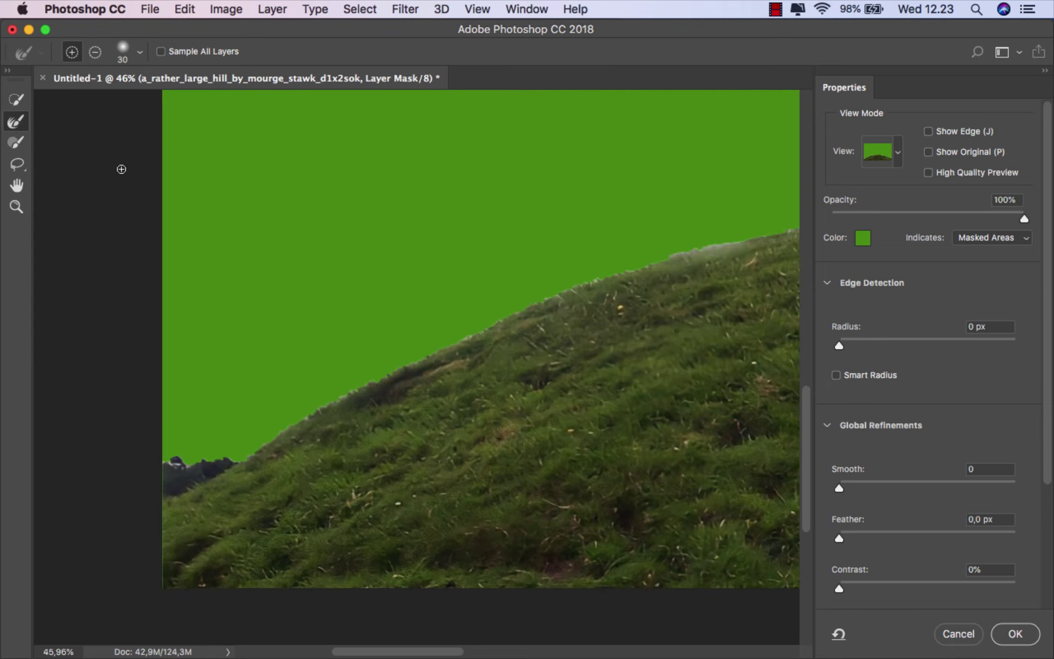
pyautogui.rightClick(203, 193)
pyautogui.moveTo(186, 441); pyautogui.dragTo(565, 293)
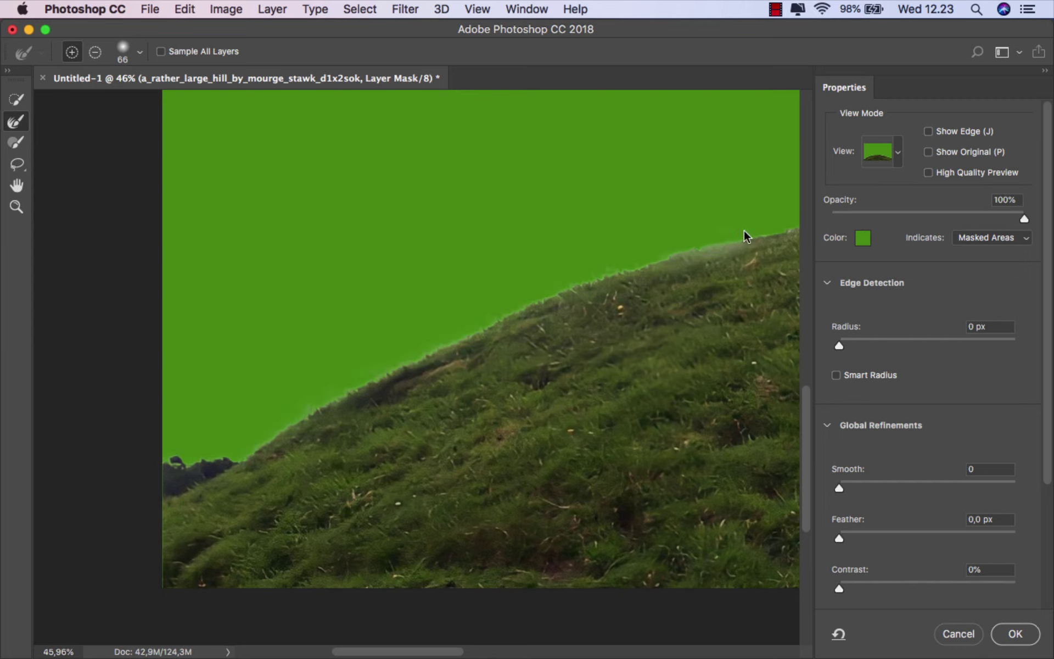
# Refine the grass edge along the hill's right slope and apply the mask
pyautogui.scroll(-3, 157, 405)
pyautogui.scroll(-2, 165, 406)
pyautogui.scroll(-2, 184, 406)
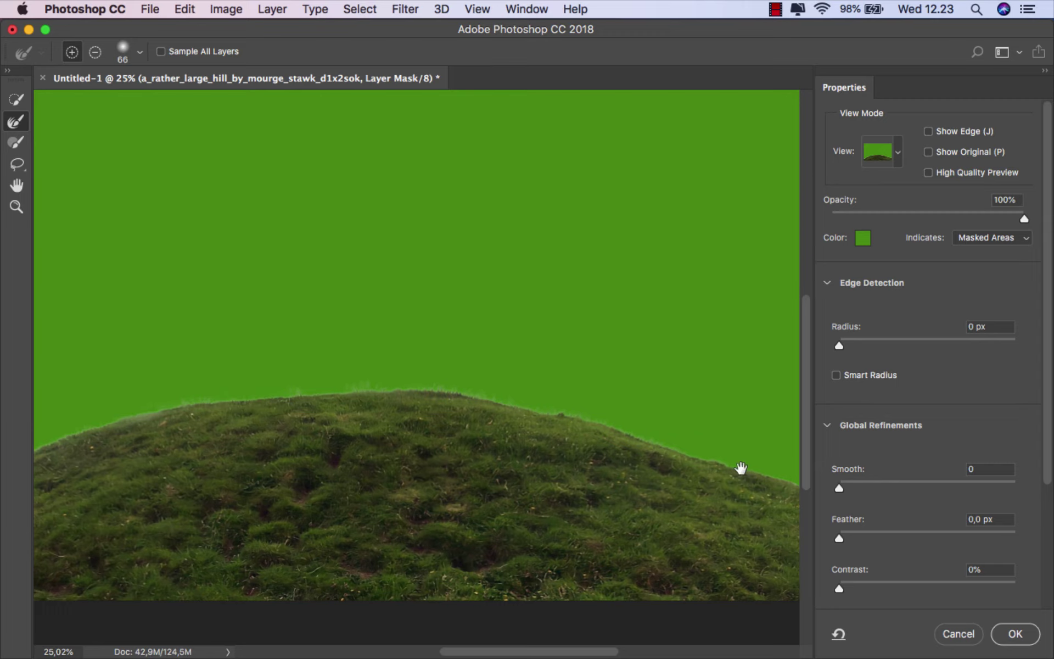
pyautogui.moveTo(741, 468)
pyautogui.mouseDown()
pyautogui.moveTo(431, 405)
pyautogui.moveTo(417, 389)
pyautogui.mouseUp()
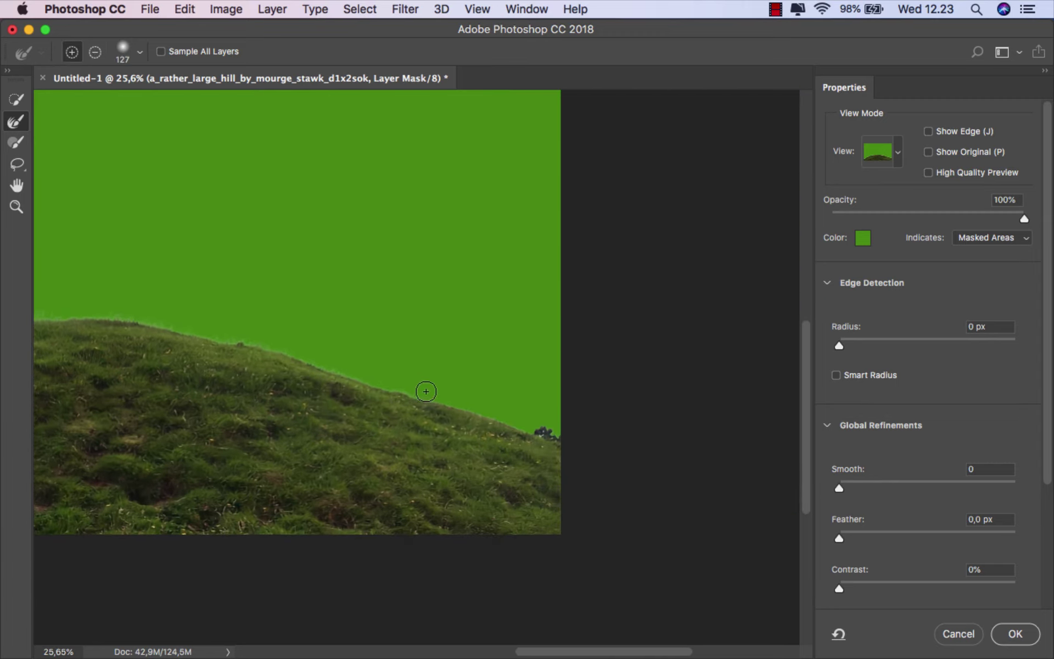
pyautogui.moveTo(524, 426); pyautogui.dragTo(557, 440)
pyautogui.press('super+0')
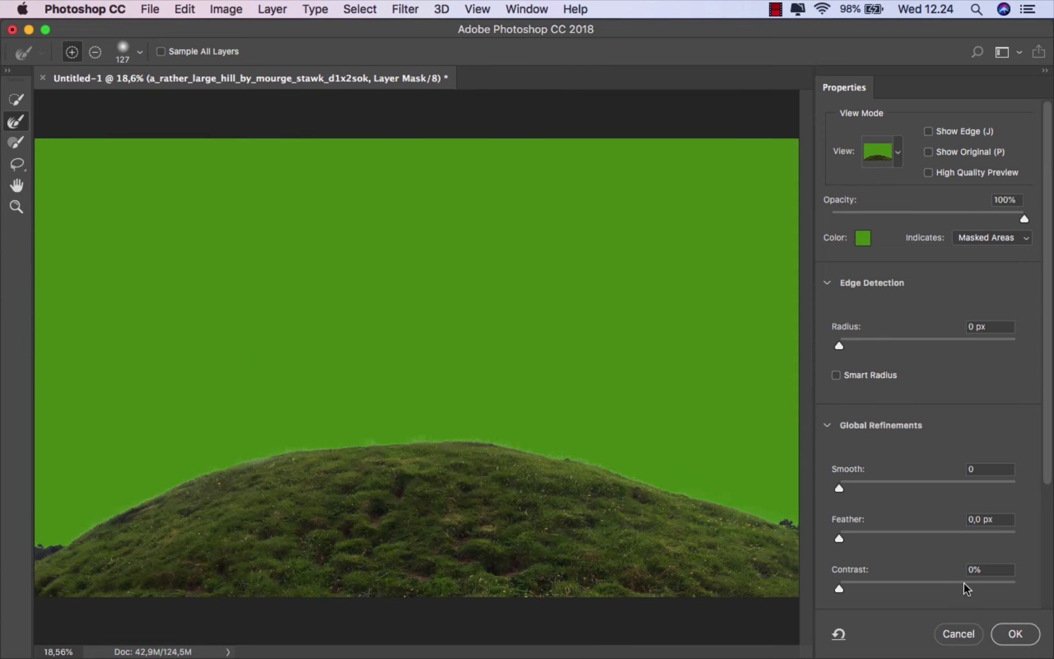
pyautogui.click(1014, 633)
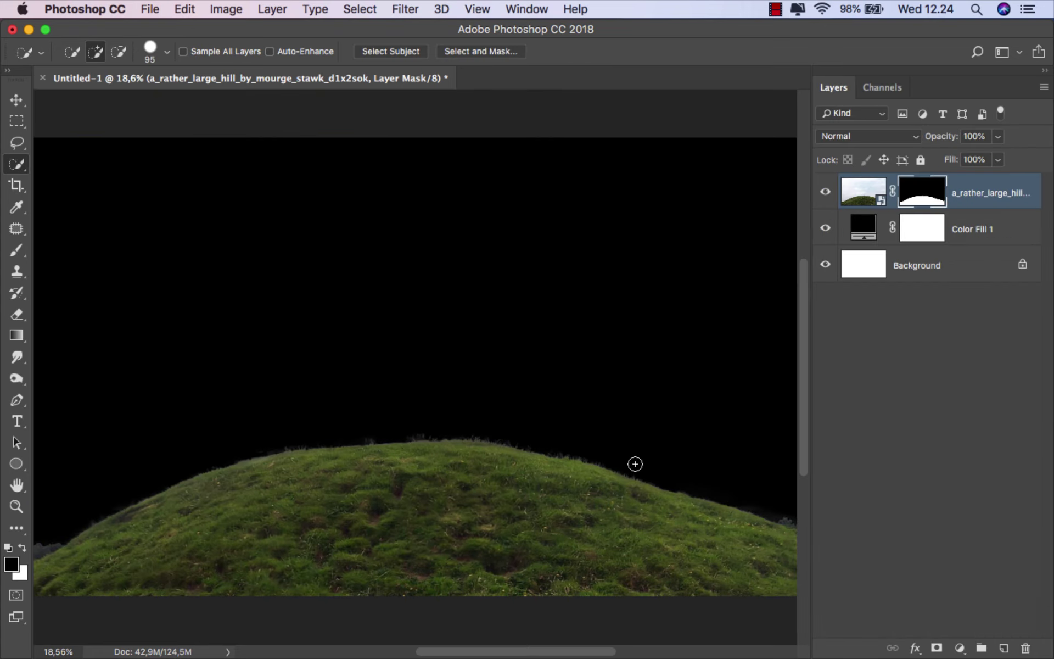
# Set up a fully soft, roughly 30 px black brush for the hill's mask
pyautogui.press('v')
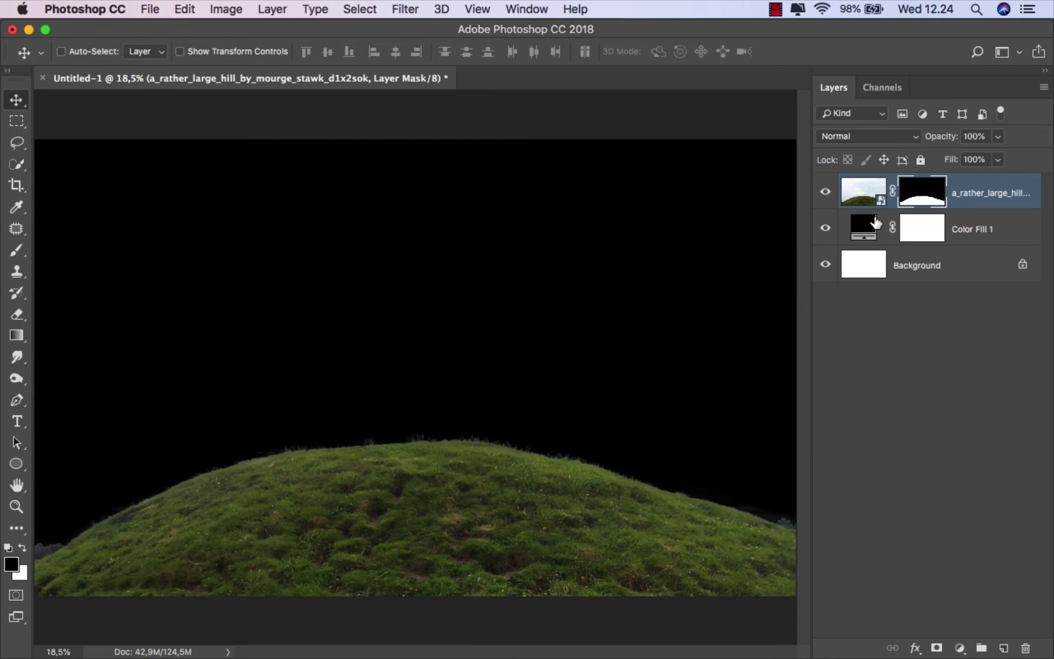
pyautogui.click(16, 250)
pyautogui.click(77, 245)
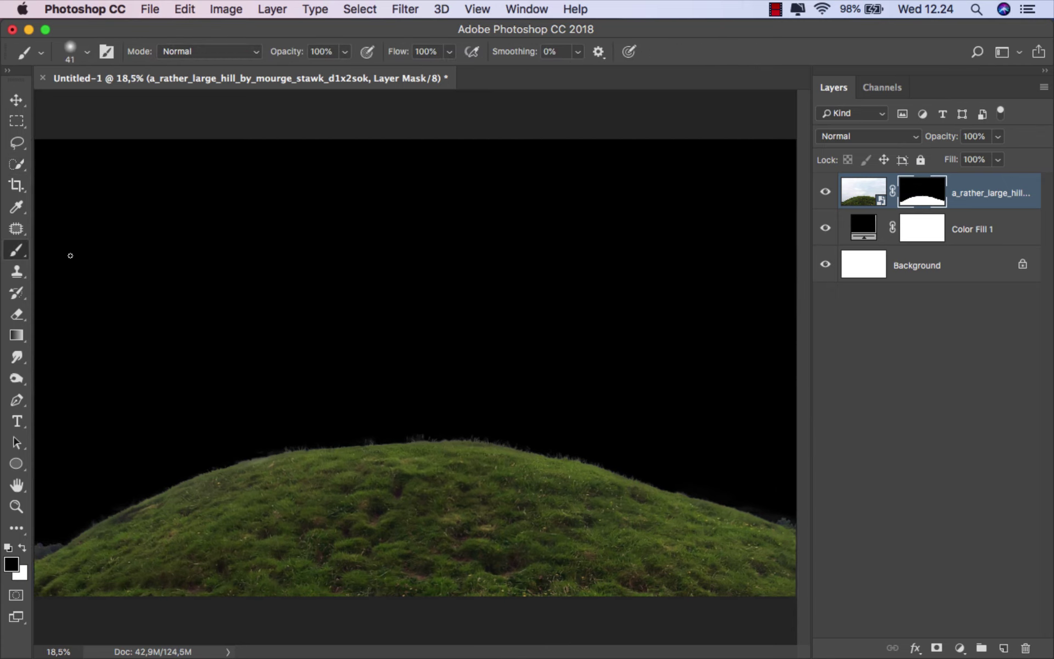
pyautogui.rightClick(122, 359)
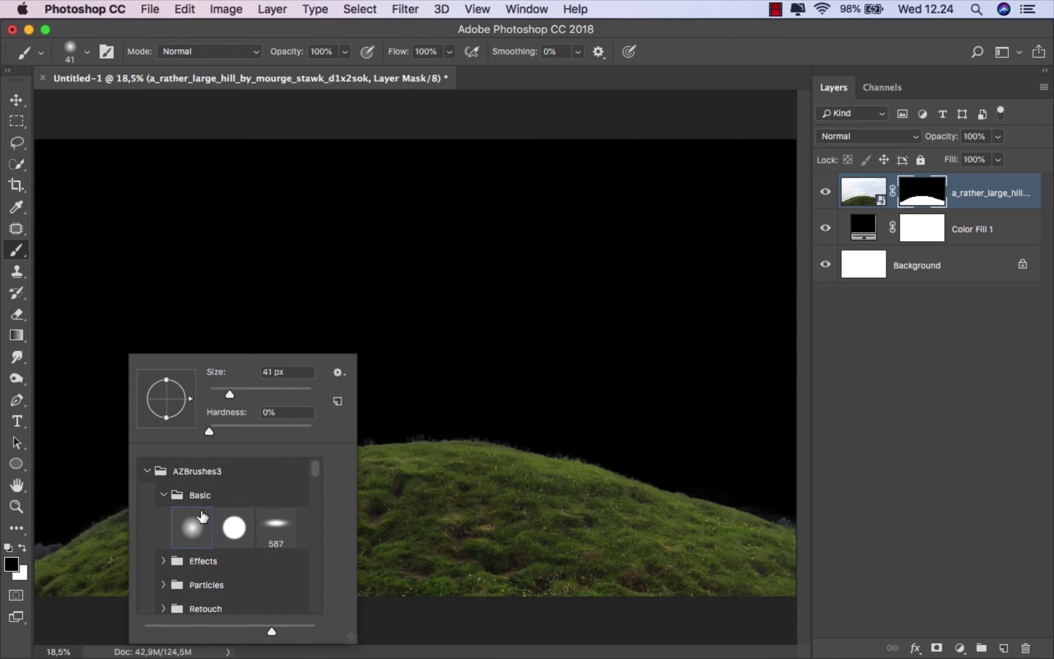
pyautogui.scroll(5, 89, 506)
pyautogui.press('Escape')
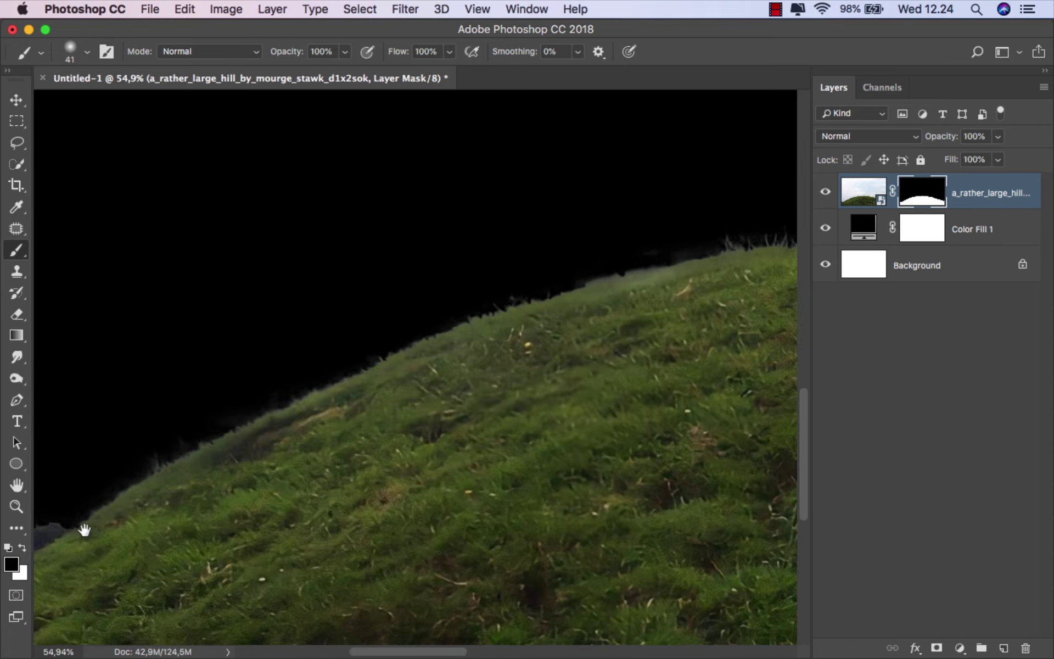
pyautogui.scroll(3, 358, 408)
pyautogui.scroll(2, 359, 381)
pyautogui.rightClick(390, 365)
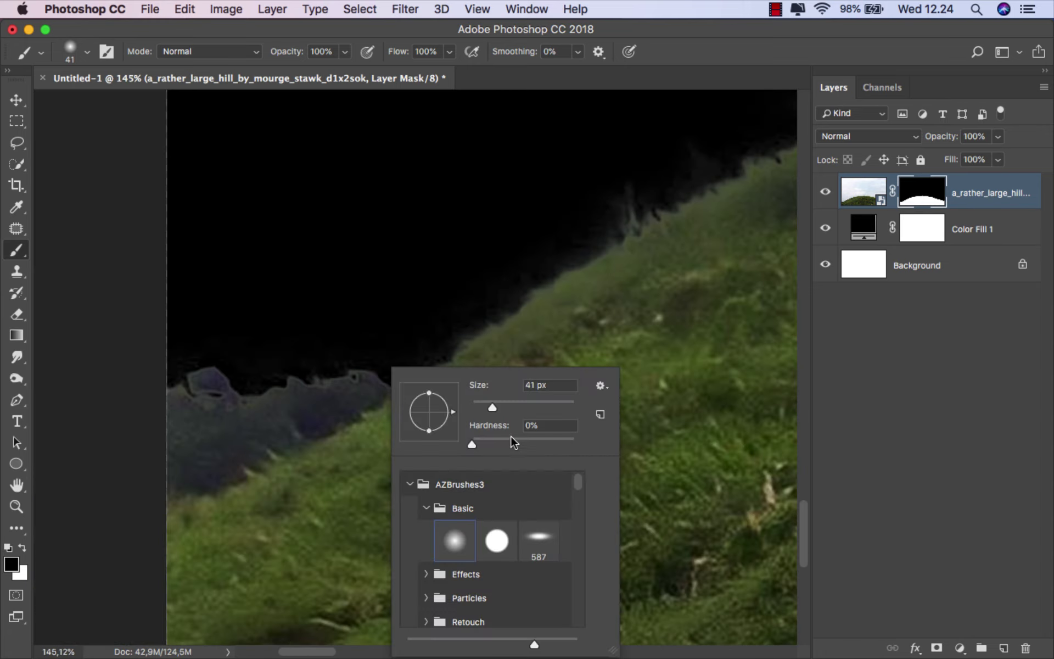
pyautogui.moveTo(511, 436); pyautogui.dragTo(517, 442)
pyautogui.press('Escape')
# Paint black on the mask along the hill edge to hide the grey fringe
pyautogui.moveTo(400, 348)
pyautogui.mouseDown()
pyautogui.moveTo(398, 367)
pyautogui.moveTo(258, 454)
pyautogui.moveTo(196, 478)
pyautogui.moveTo(205, 440)
pyautogui.moveTo(372, 362)
pyautogui.moveTo(193, 358)
pyautogui.mouseUp()
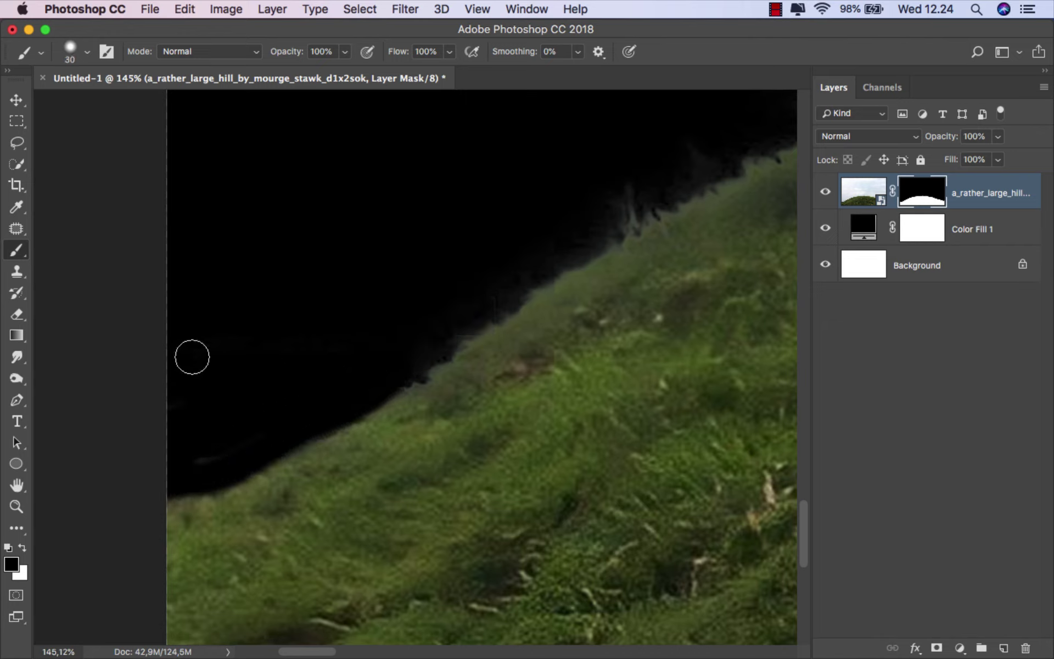
pyautogui.scroll(-10, 225, 420)
pyautogui.scroll(2, 652, 553)
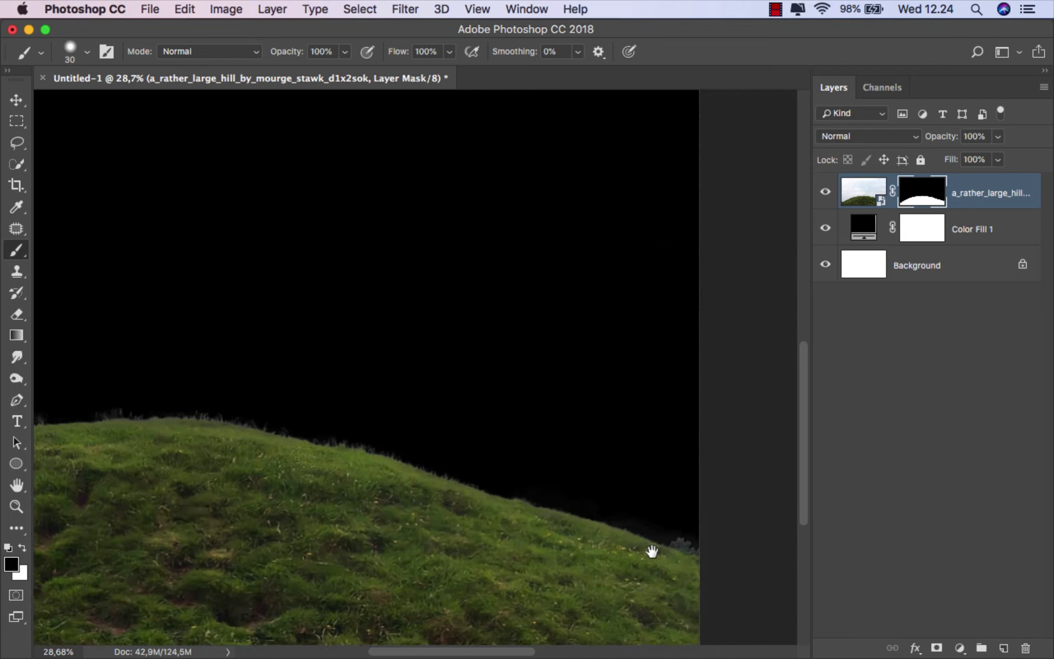
pyautogui.scroll(2, 456, 407)
pyautogui.scroll(1, 400, 407)
pyautogui.scroll(2, 351, 429)
pyautogui.moveTo(350, 428)
pyautogui.mouseDown()
pyautogui.moveTo(416, 461)
pyautogui.moveTo(446, 465)
pyautogui.moveTo(362, 412)
pyautogui.moveTo(461, 450)
pyautogui.moveTo(342, 412)
pyautogui.mouseUp()
pyautogui.press('super+0')
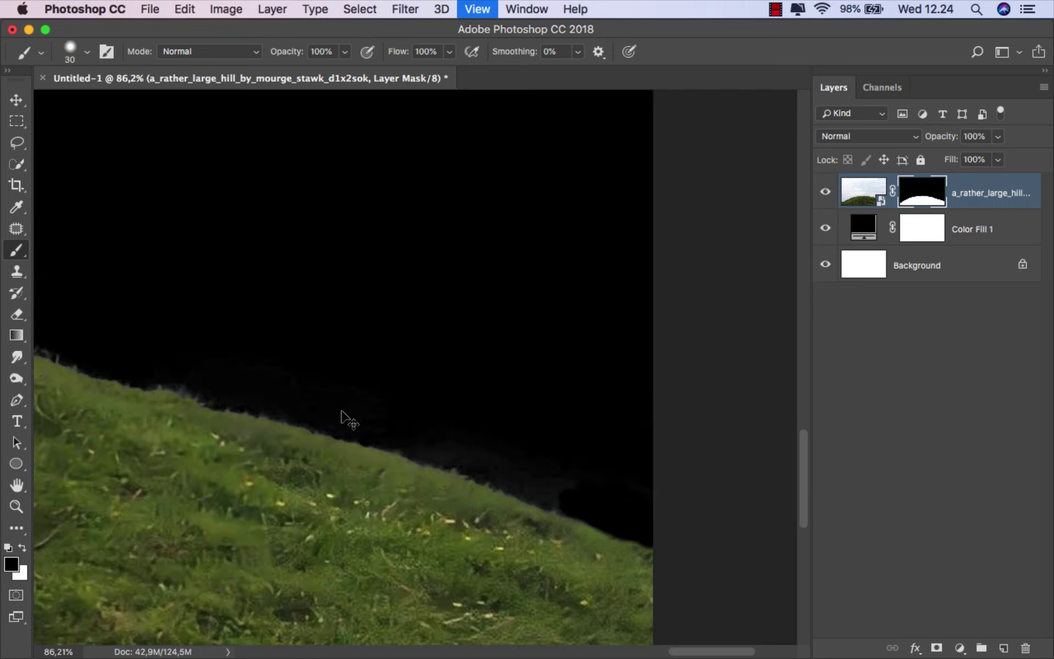
pyautogui.press('super+2')
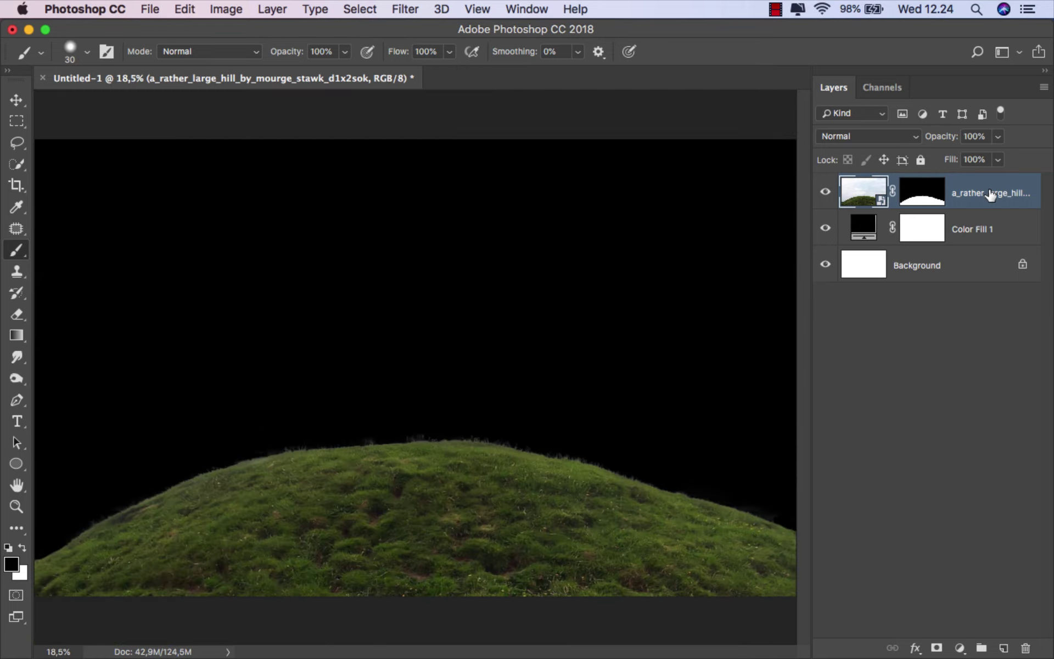
# Place the stormy sky photo from Finder and enlarge it to cover the canvas
pyautogui.press('v')
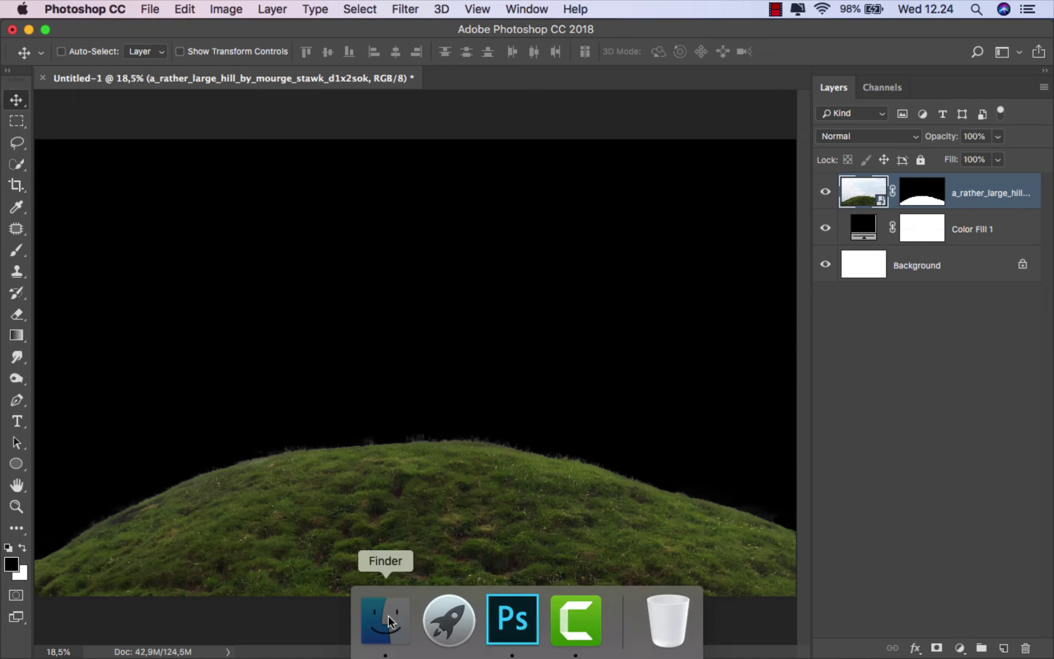
pyautogui.click(384, 617)
pyautogui.moveTo(540, 118); pyautogui.dragTo(471, 433)
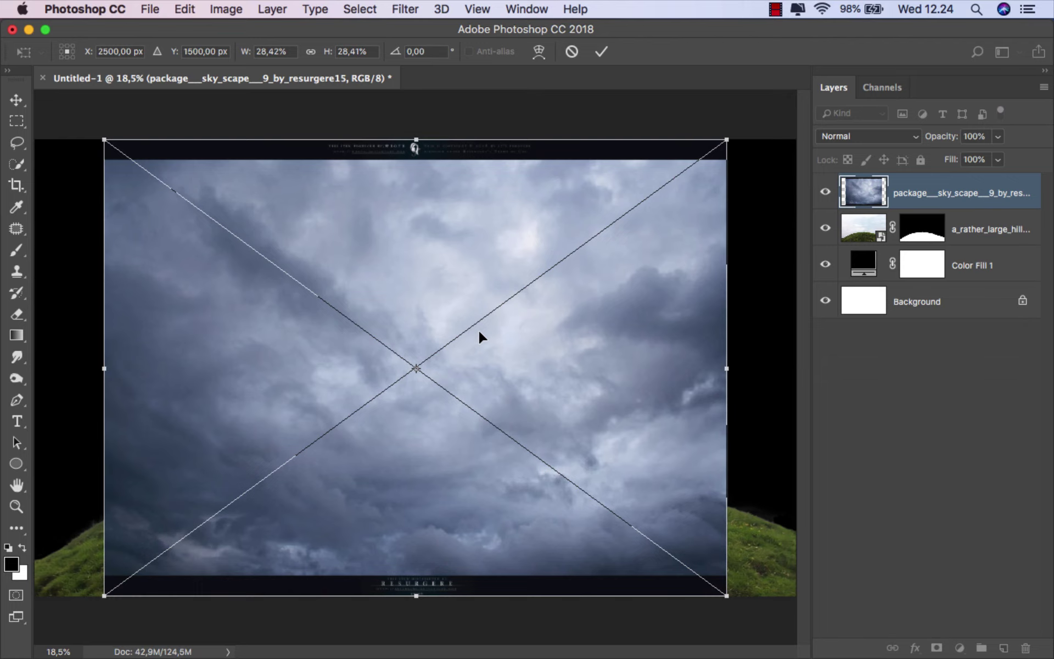
pyautogui.scroll(-2, 479, 337)
pyautogui.scroll(-2, 479, 337)
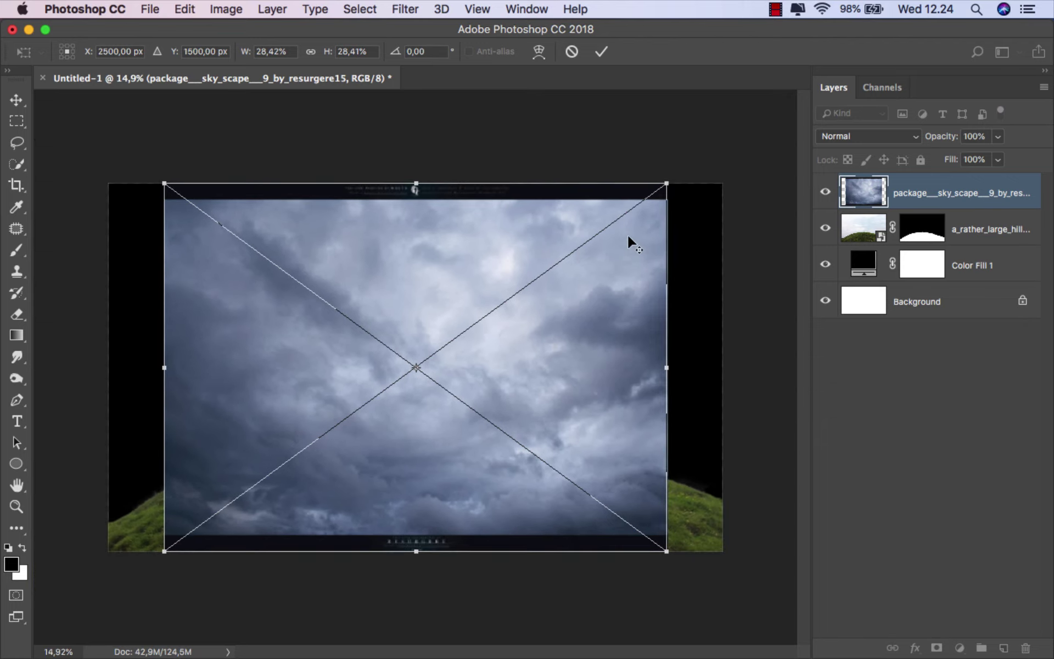
pyautogui.moveTo(668, 183); pyautogui.dragTo(722, 138)
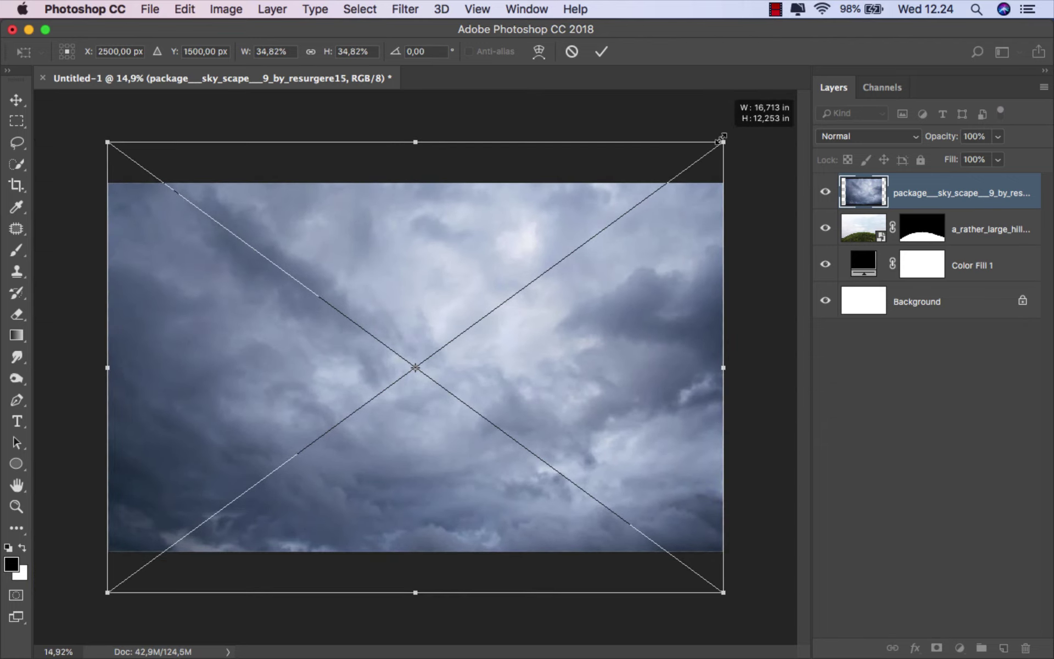
pyautogui.click(602, 51)
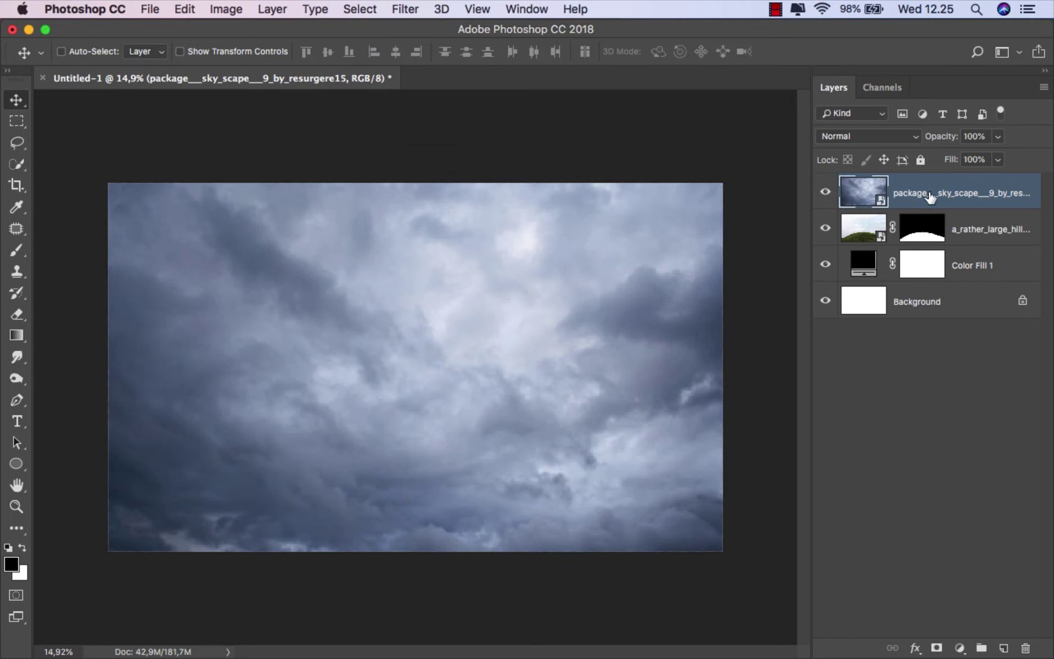
# Move the sky layer below the hill and shorten it from top and bottom
pyautogui.moveTo(929, 198); pyautogui.dragTo(927, 245)
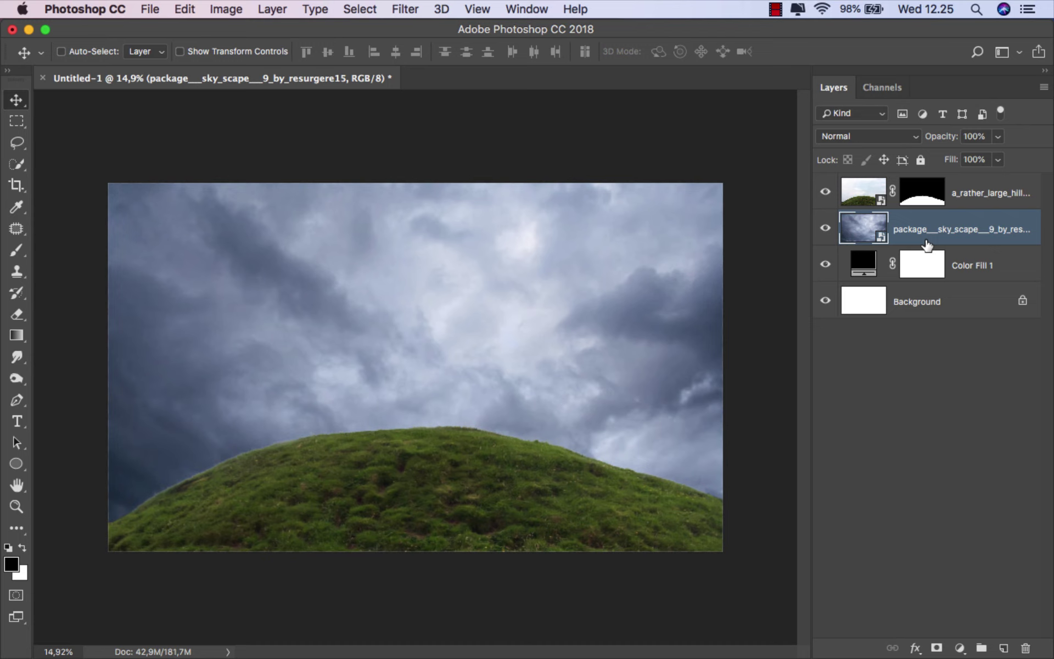
pyautogui.hotkey('ctrl', 't')
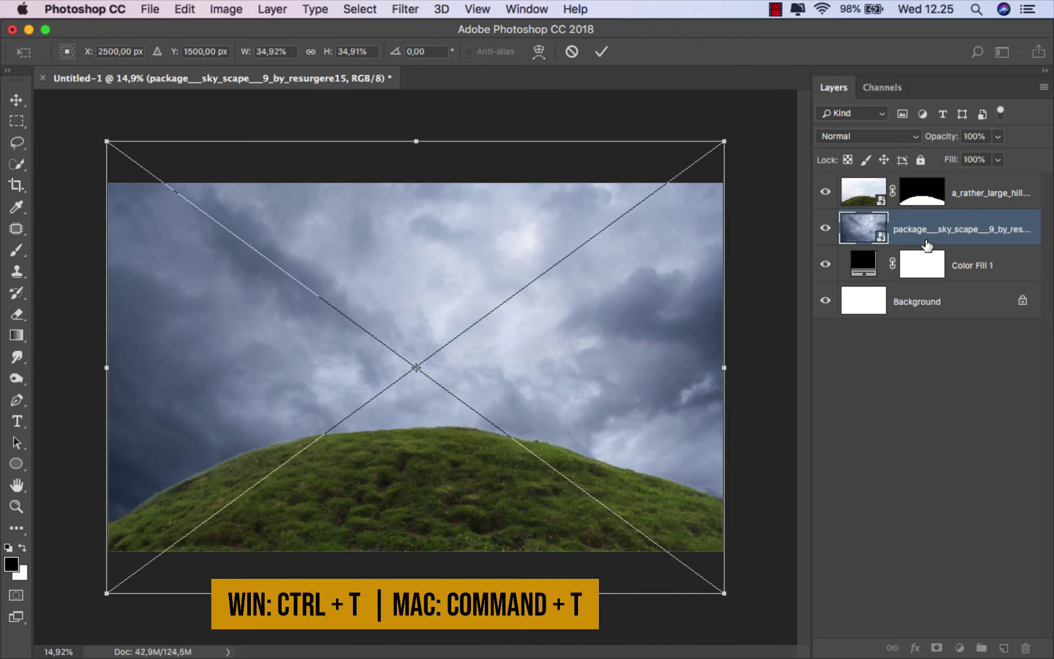
pyautogui.moveTo(415, 140); pyautogui.dragTo(418, 159)
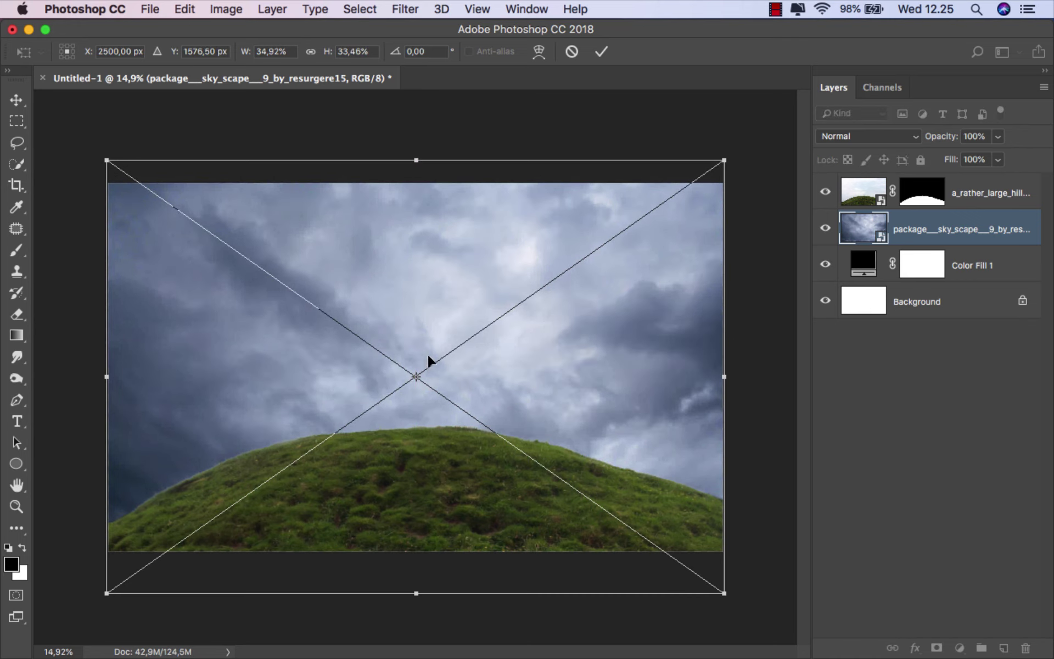
pyautogui.moveTo(415, 593); pyautogui.dragTo(418, 564)
# Commit the sky's resize and lower its layer Fill to 25%
pyautogui.click(601, 51)
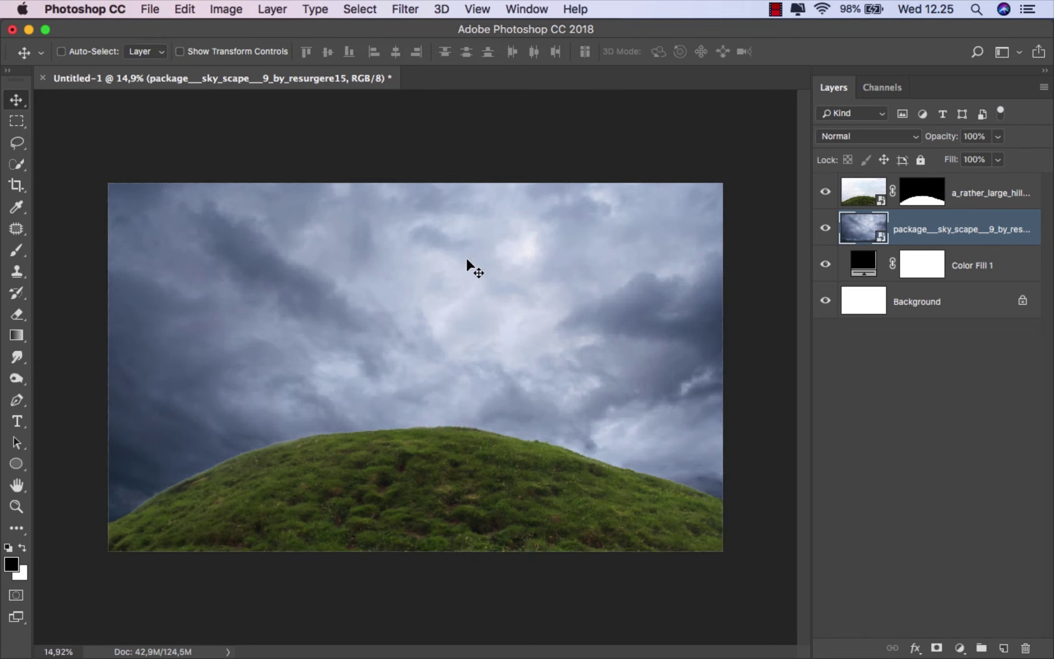
pyautogui.scroll(1, 467, 269)
pyautogui.click(999, 160)
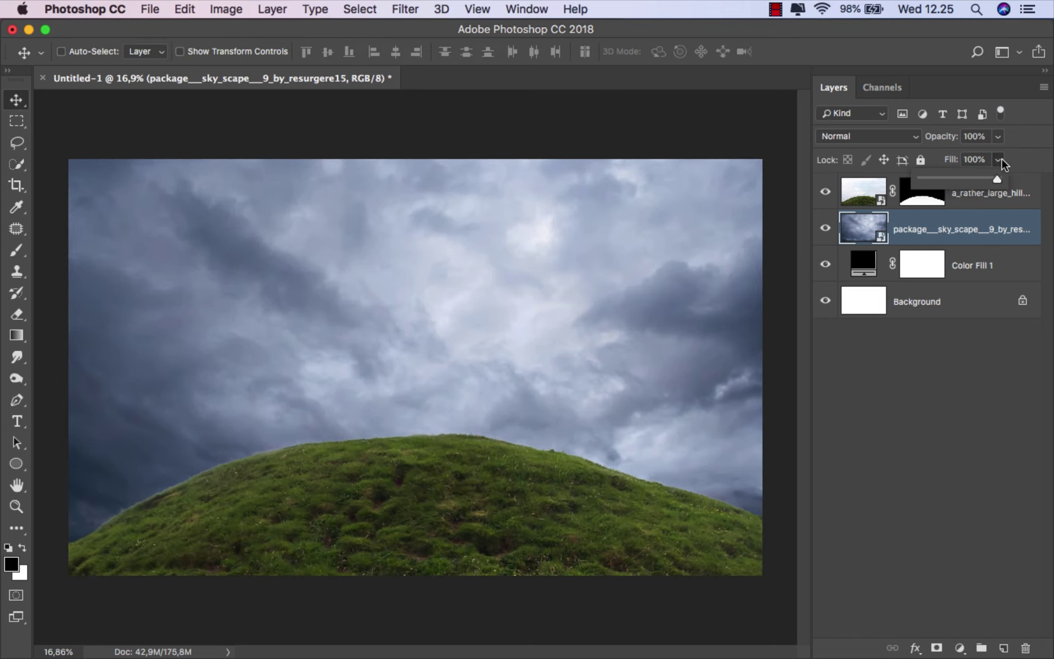
pyautogui.moveTo(1000, 177); pyautogui.dragTo(943, 181)
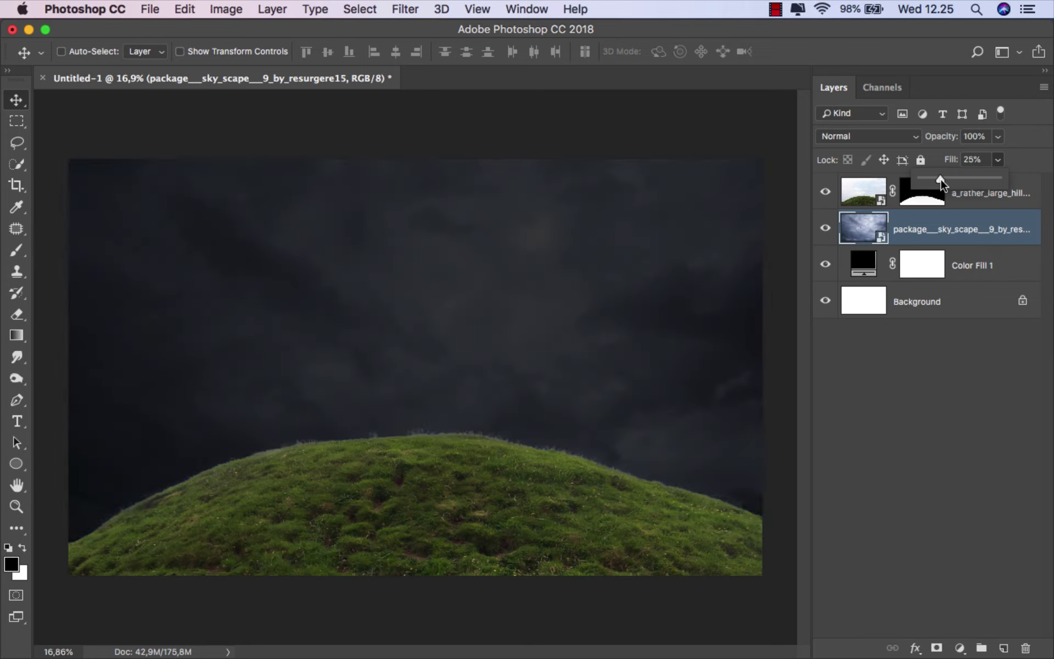
pyautogui.moveTo(940, 228); pyautogui.dragTo(940, 229)
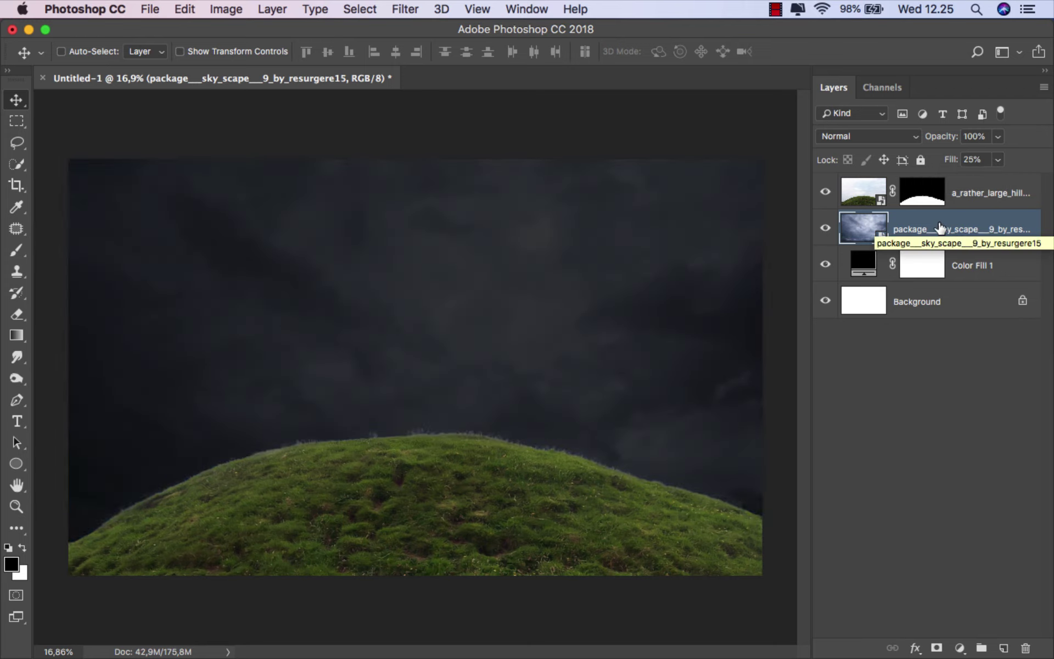
# Add a Hue/Saturation adjustment clipped to the sky with Saturation -70
pyautogui.click(960, 647)
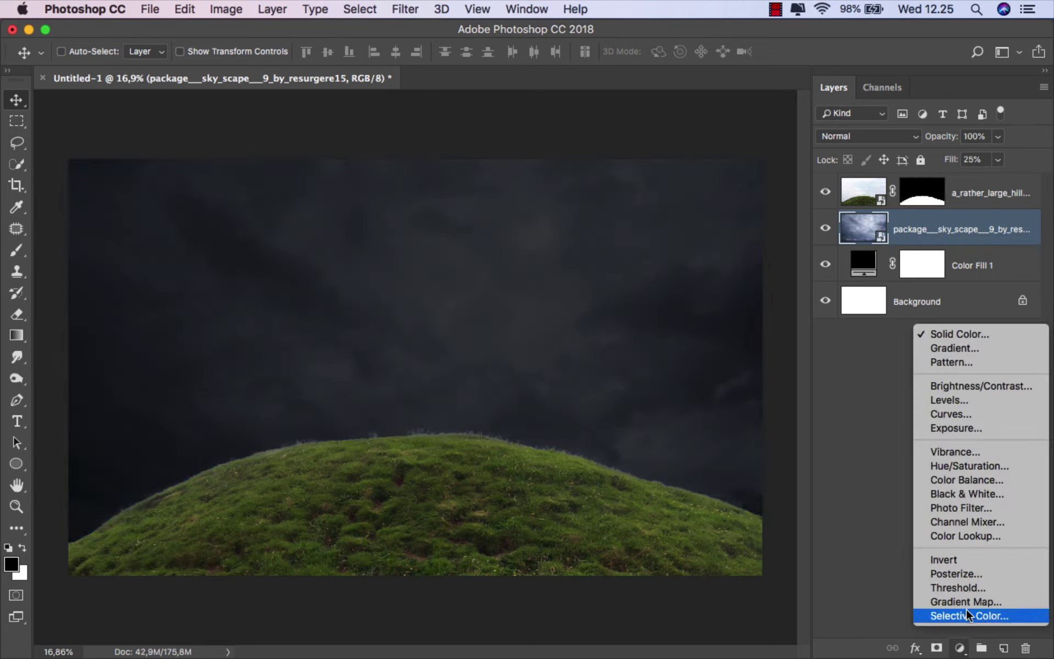
pyautogui.click(980, 466)
pyautogui.click(687, 616)
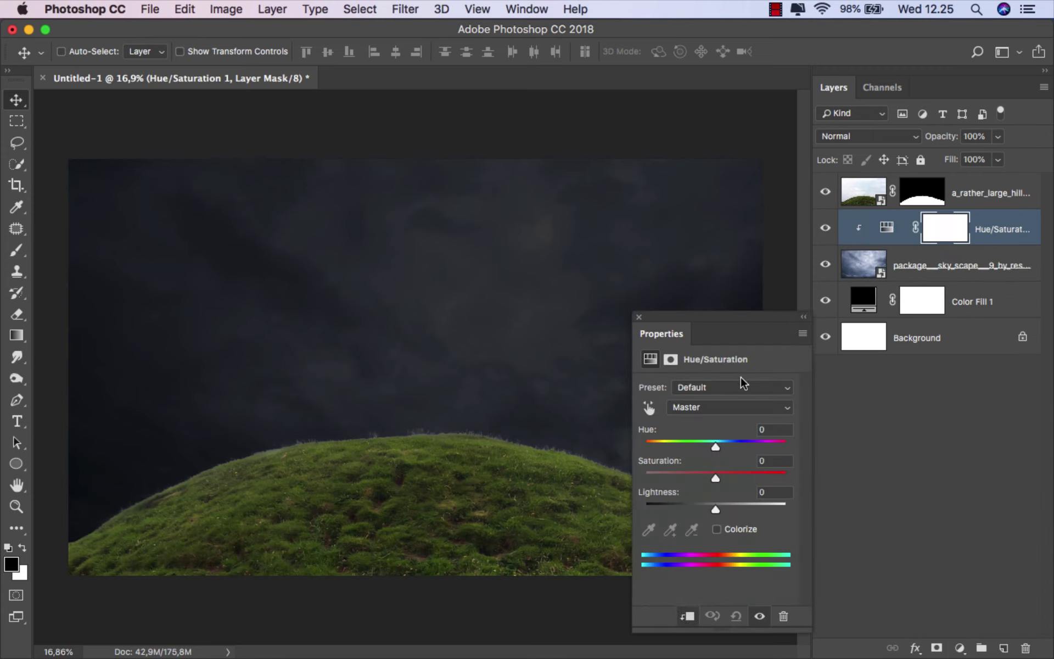
pyautogui.moveTo(745, 315); pyautogui.dragTo(748, 219)
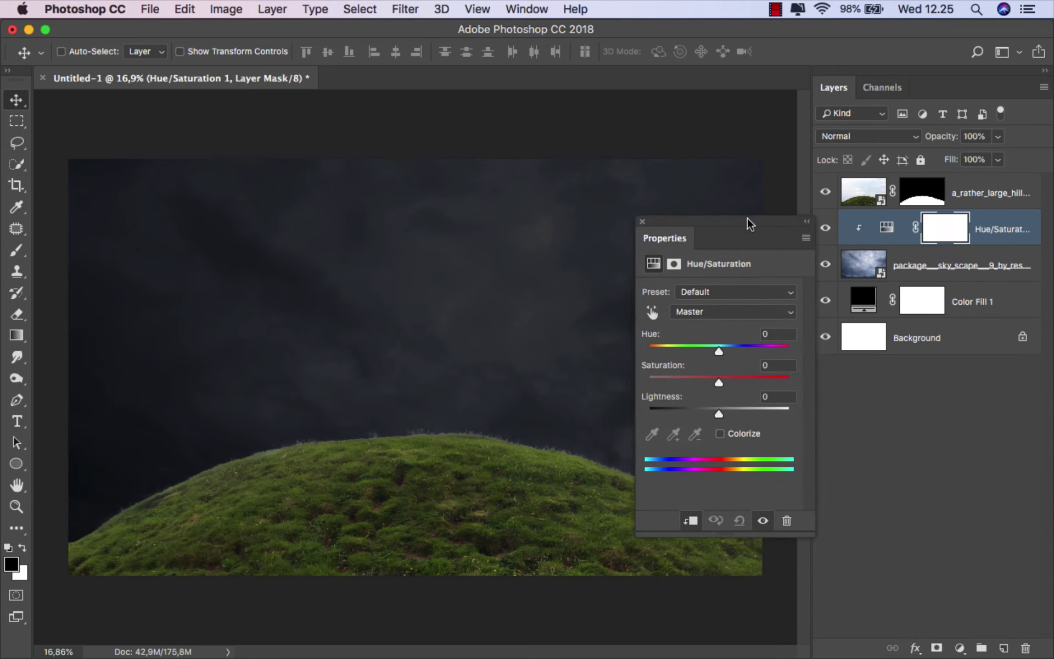
pyautogui.moveTo(718, 383); pyautogui.dragTo(668, 379)
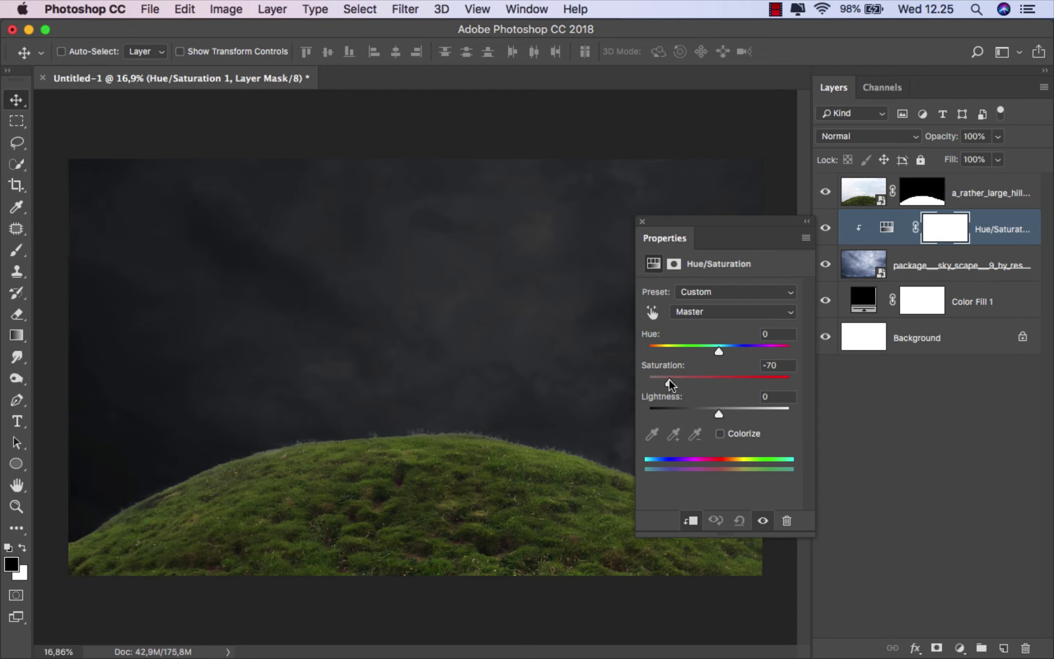
pyautogui.click(643, 222)
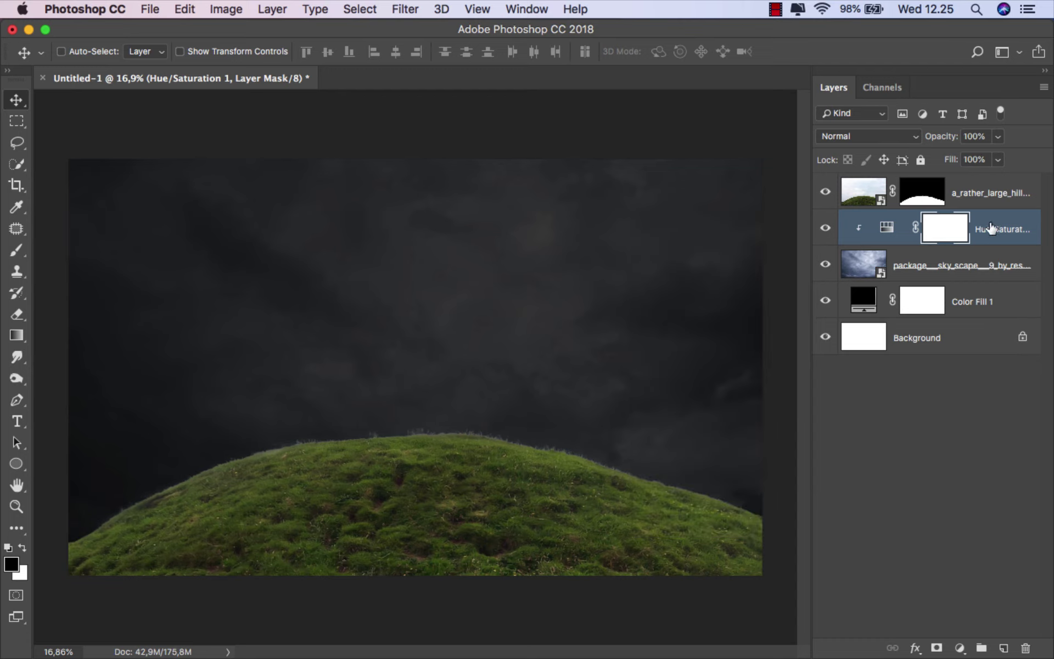
pyautogui.click(981, 202)
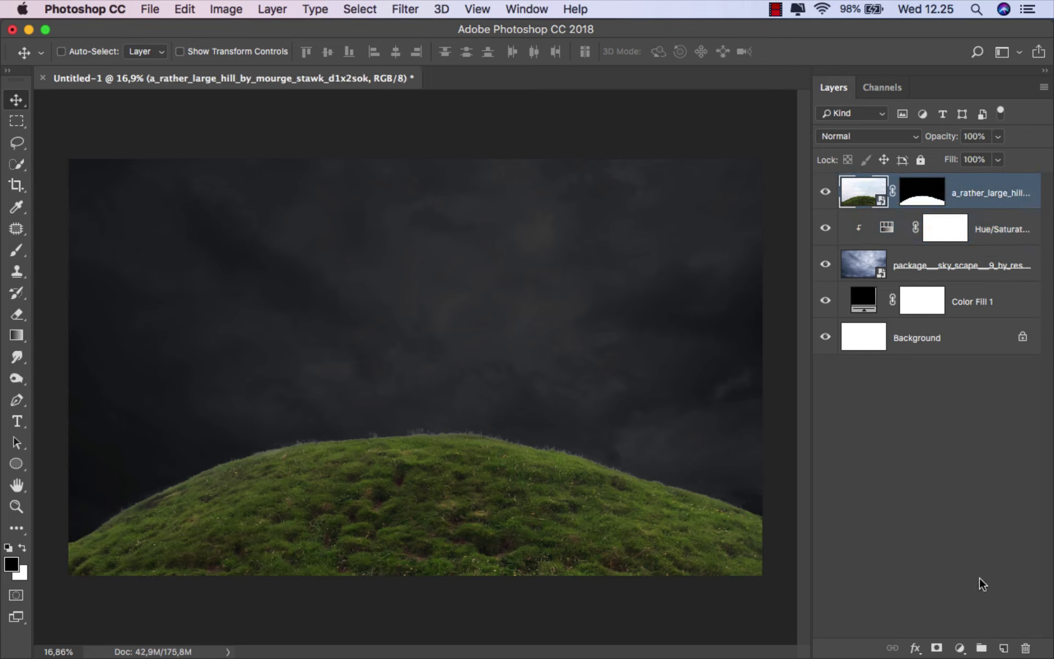
# Add a new empty layer clipped to the hill
pyautogui.click(1003, 648)
pyautogui.rightClick(947, 195)
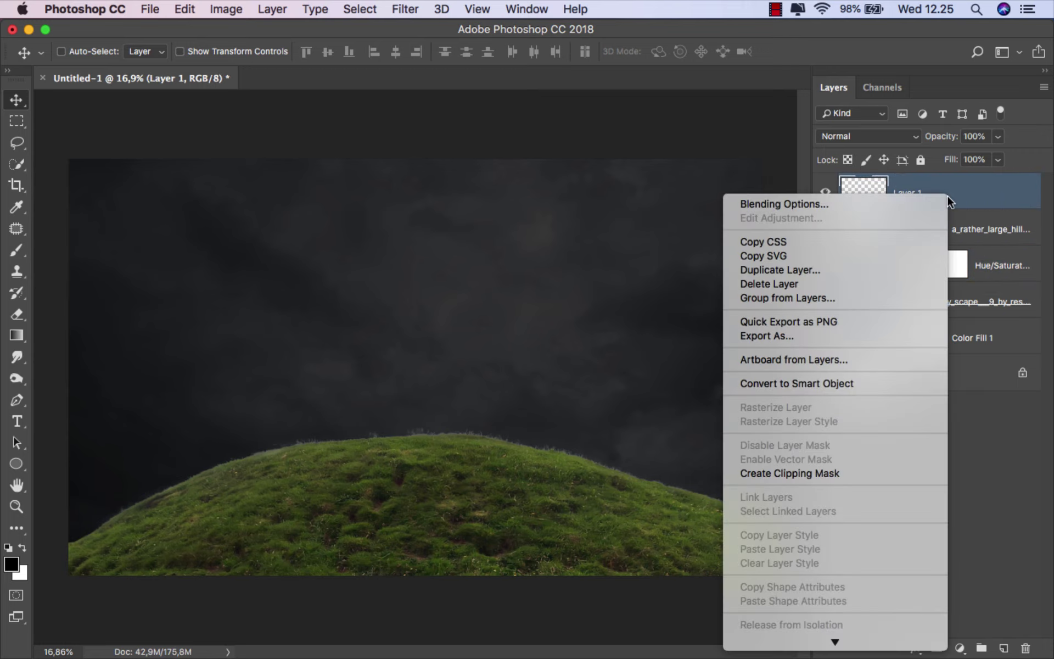
pyautogui.click(810, 473)
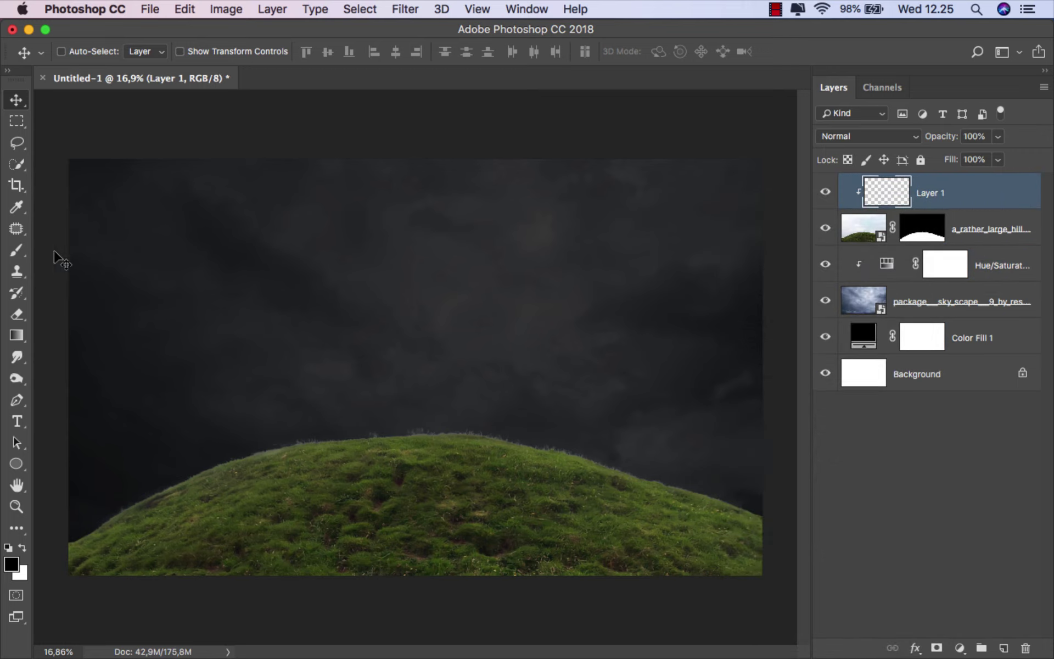
# Sample a dark grass green and set the brush to 19% opacity, about 119 px
pyautogui.moveTo(16, 250); pyautogui.dragTo(60, 245)
pyautogui.scroll(3, 137, 514)
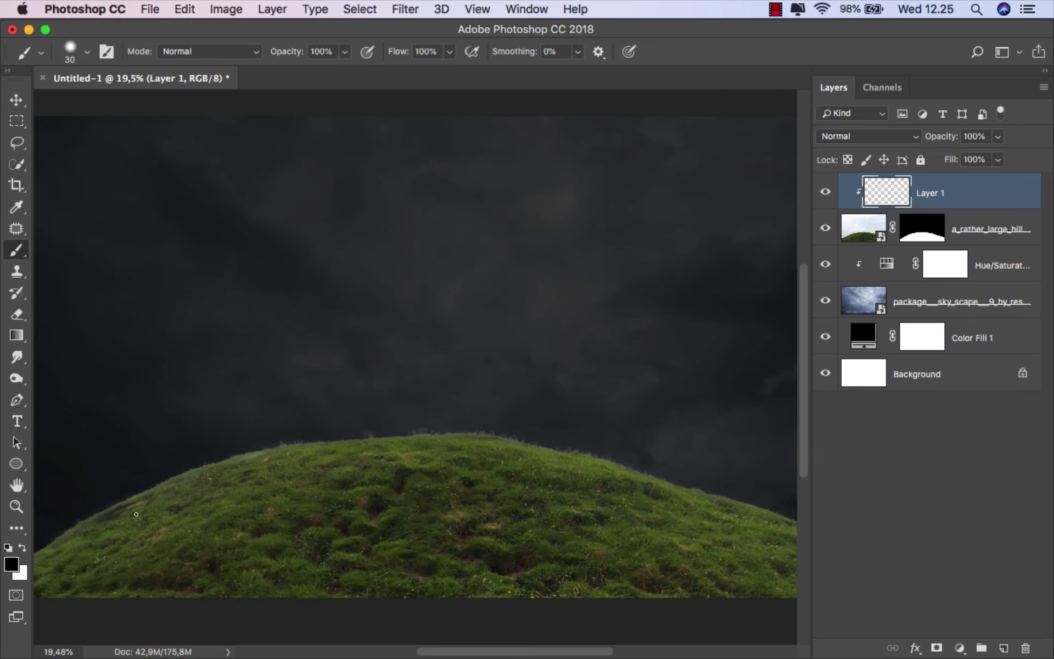
pyautogui.click(10, 566)
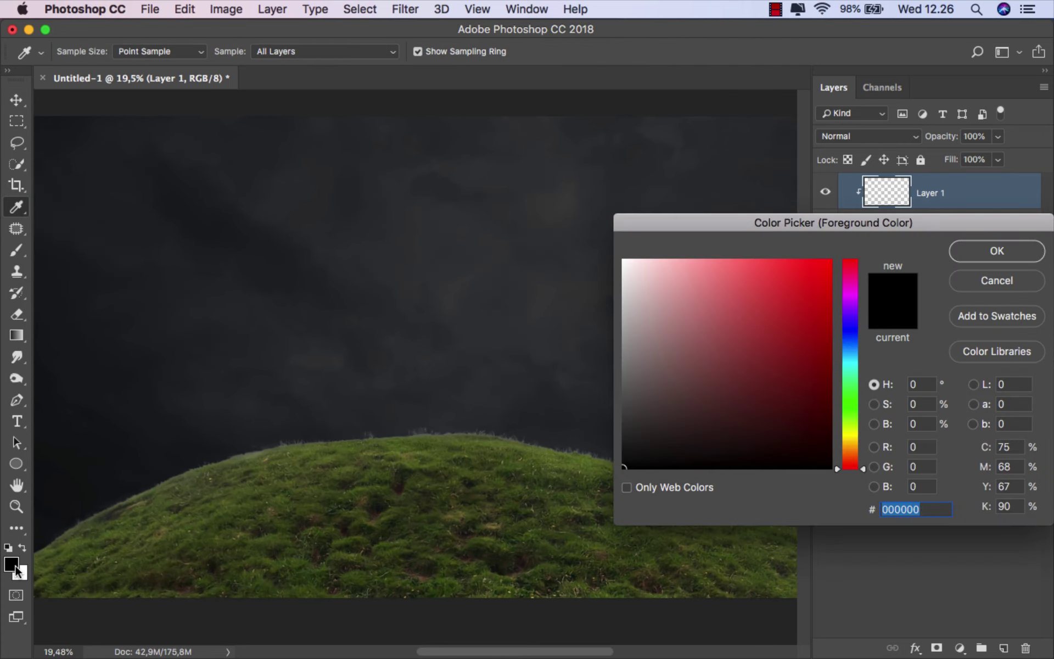
pyautogui.click(456, 431)
pyautogui.scroll(5, 460, 433)
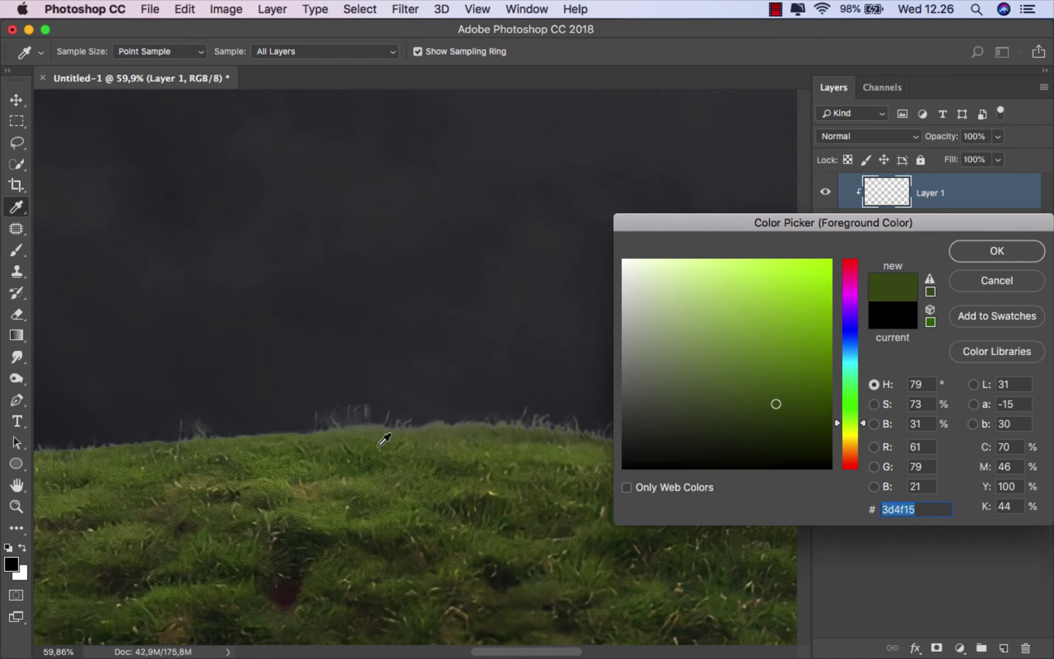
pyautogui.click(962, 251)
pyautogui.press('b')
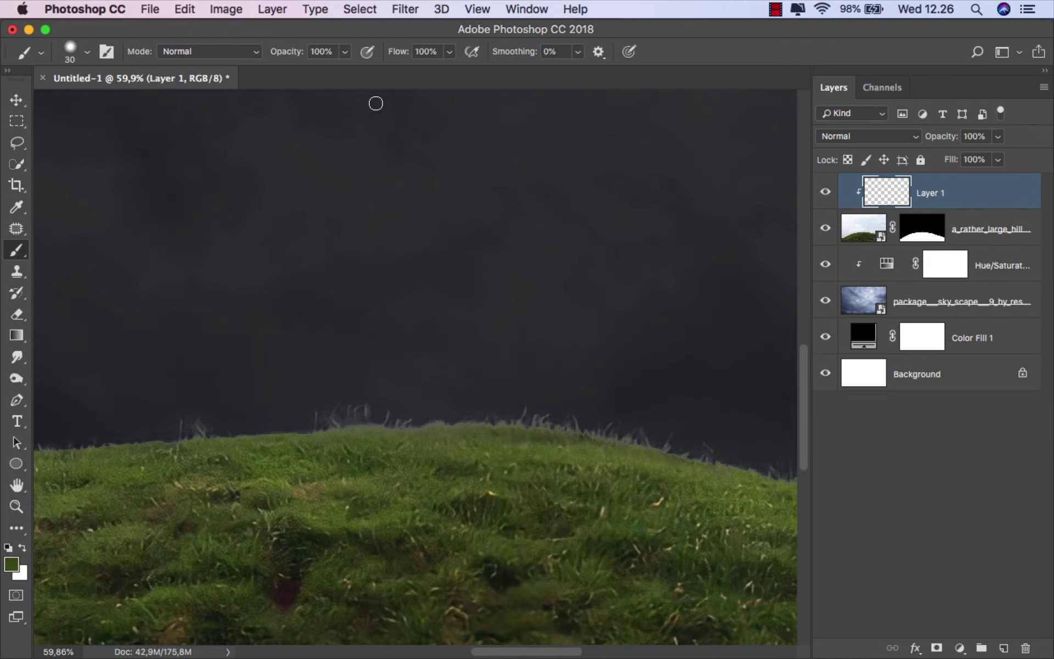
pyautogui.click(344, 51)
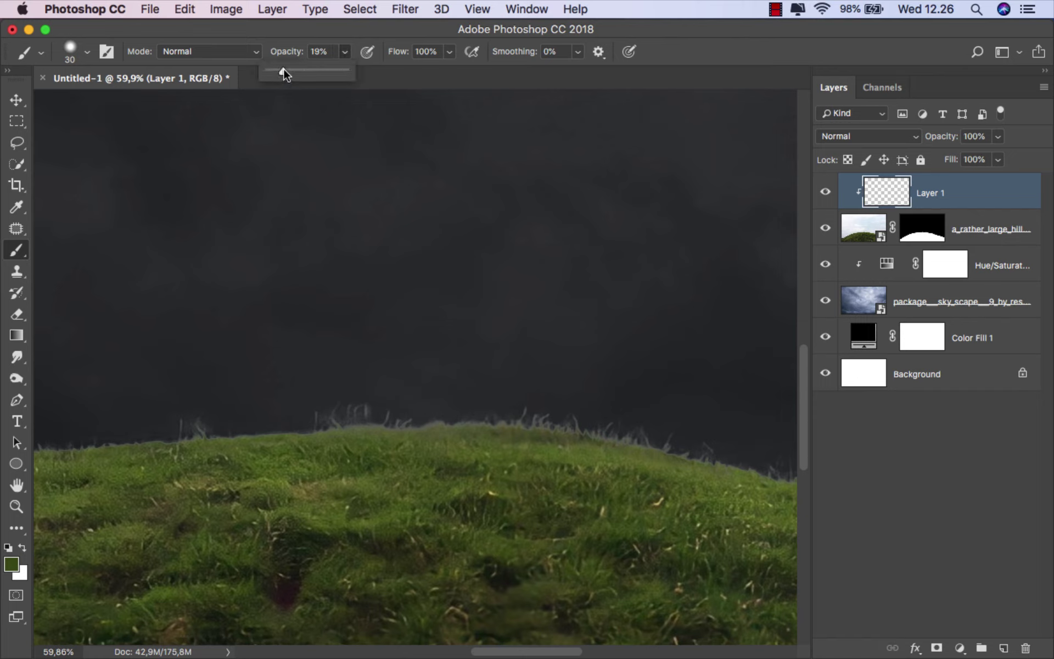
pyautogui.moveTo(449, 346); pyautogui.dragTo(475, 345)
pyautogui.rightClick(479, 351)
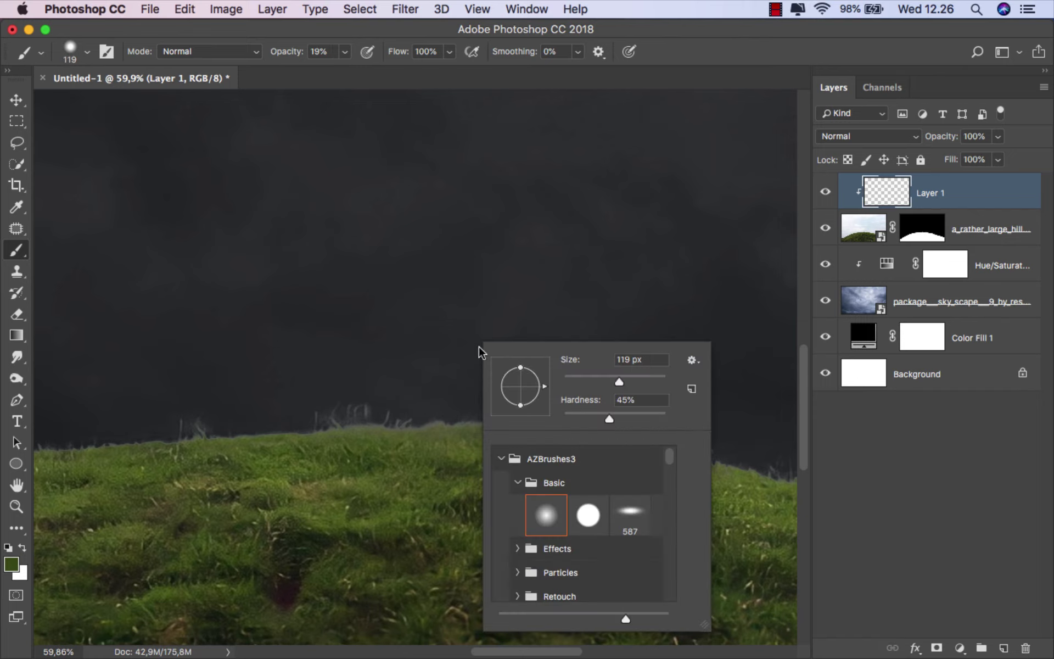
pyautogui.click(379, 391)
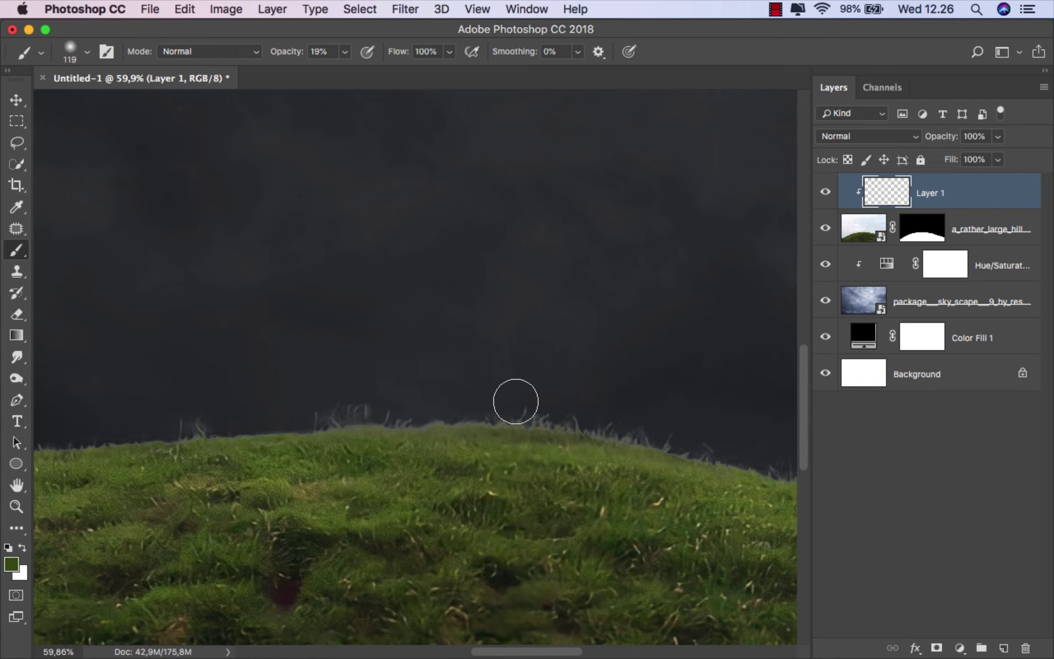
# Paint soft green strokes along the hill's grassy ridge
pyautogui.moveTo(362, 410)
pyautogui.mouseDown()
pyautogui.moveTo(302, 337)
pyautogui.moveTo(321, 337)
pyautogui.mouseUp()
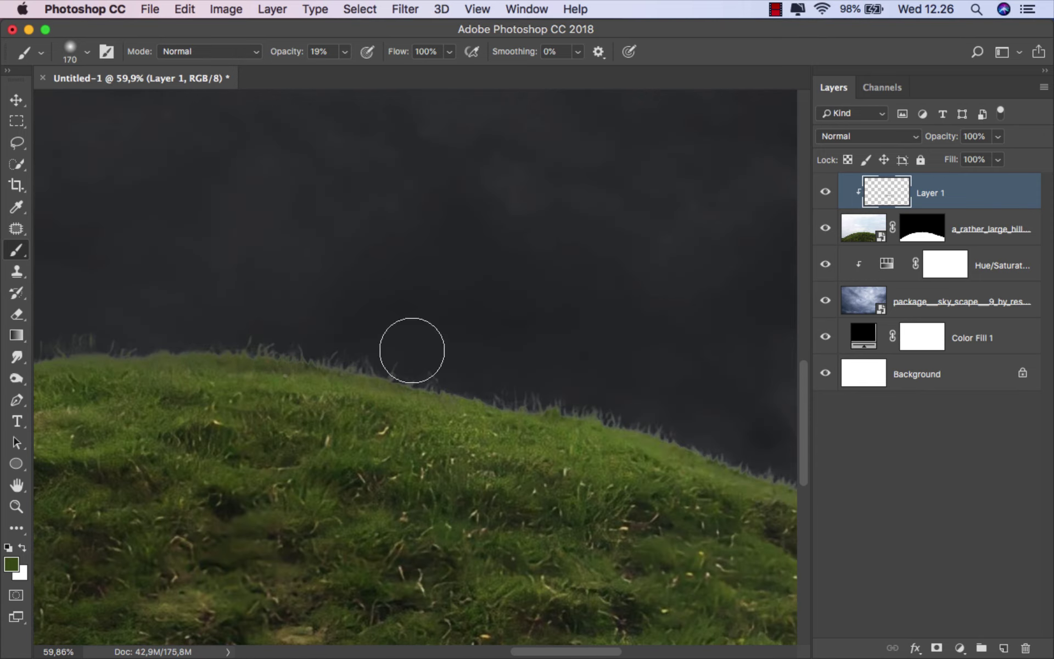
pyautogui.moveTo(536, 367); pyautogui.dragTo(483, 318)
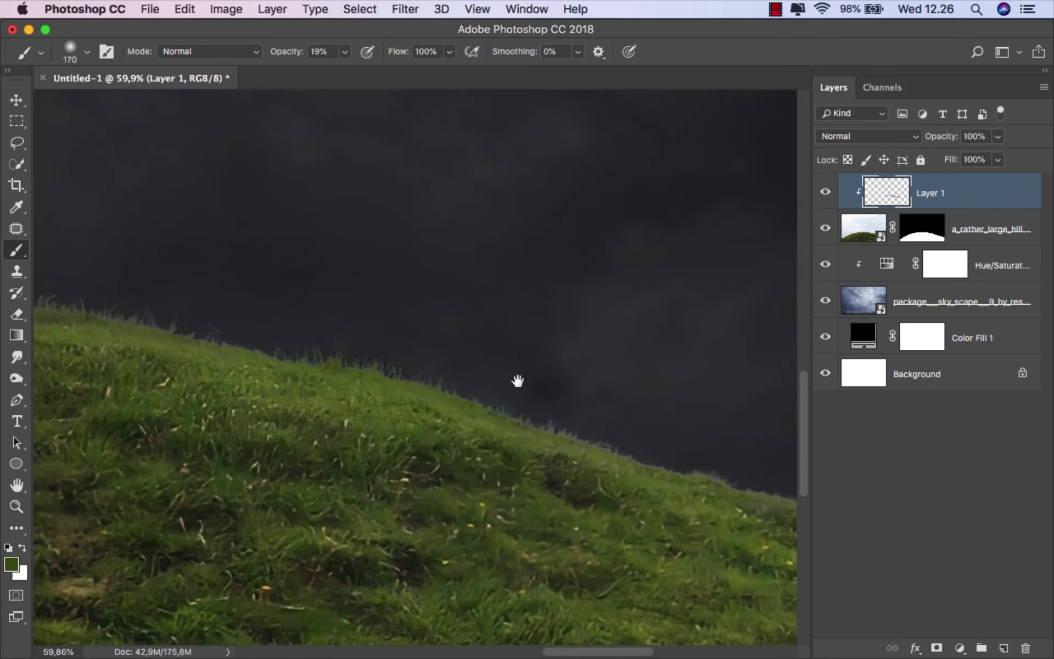
pyautogui.moveTo(518, 376); pyautogui.dragTo(291, 306)
pyautogui.press('[')
pyautogui.hscroll(5, 536, 395)
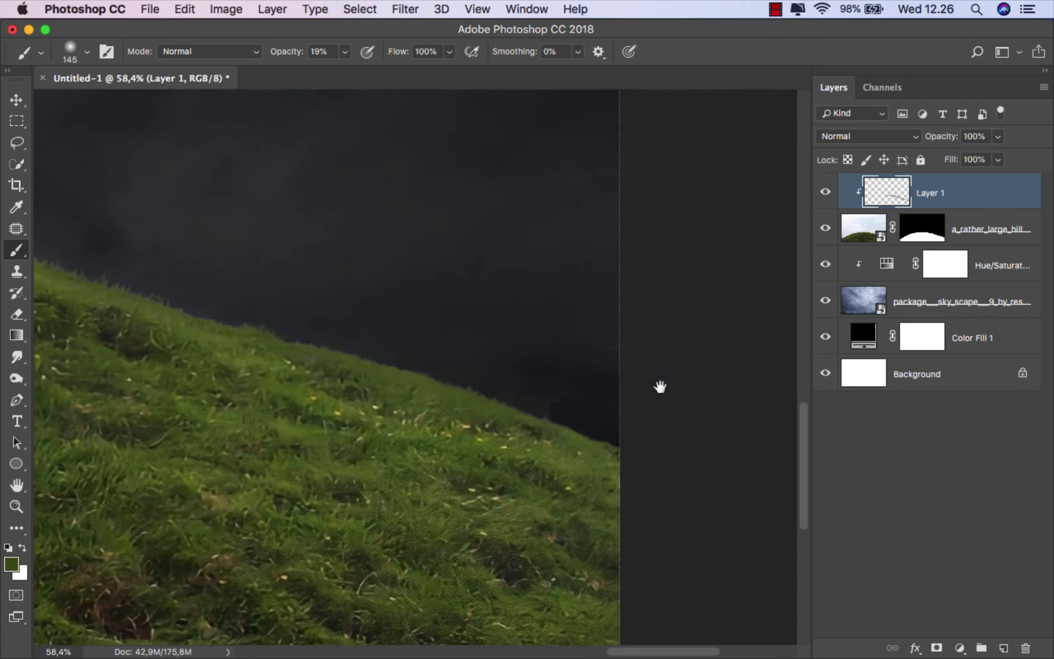
pyautogui.hscroll(-10, 661, 384)
pyautogui.moveTo(320, 278); pyautogui.dragTo(658, 341)
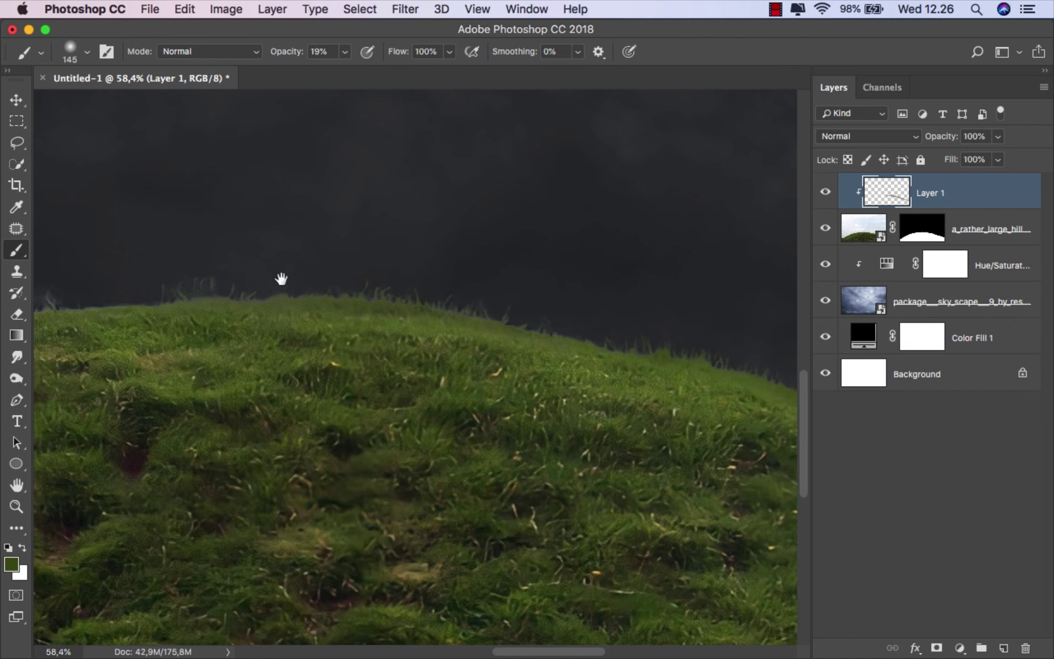
pyautogui.moveTo(282, 278); pyautogui.dragTo(574, 286)
pyautogui.moveTo(171, 316); pyautogui.dragTo(489, 304)
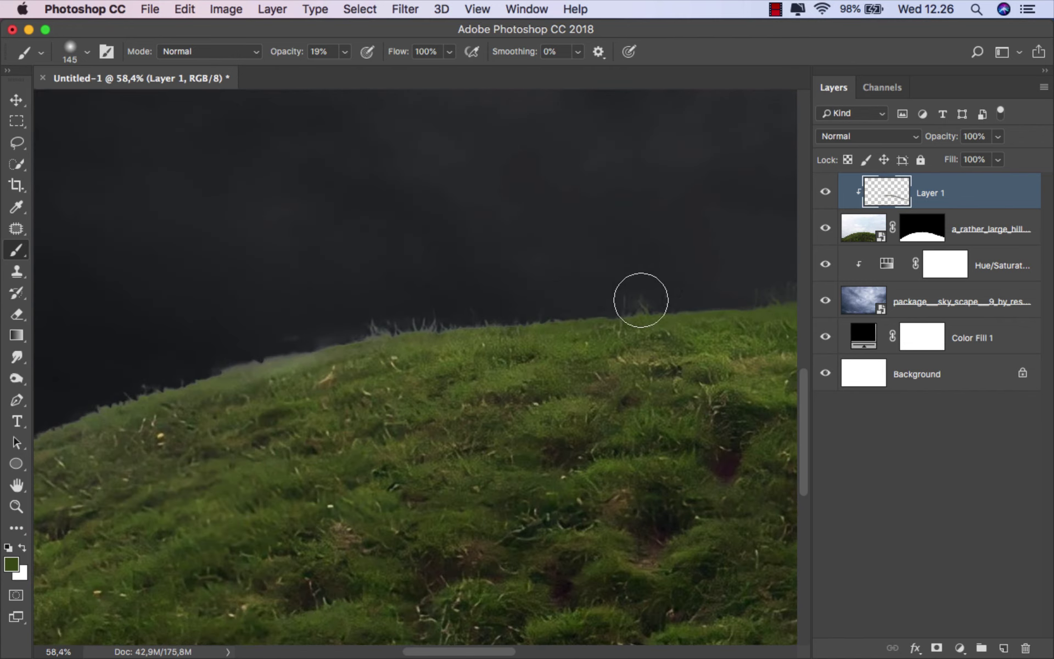
pyautogui.moveTo(233, 356); pyautogui.dragTo(400, 329)
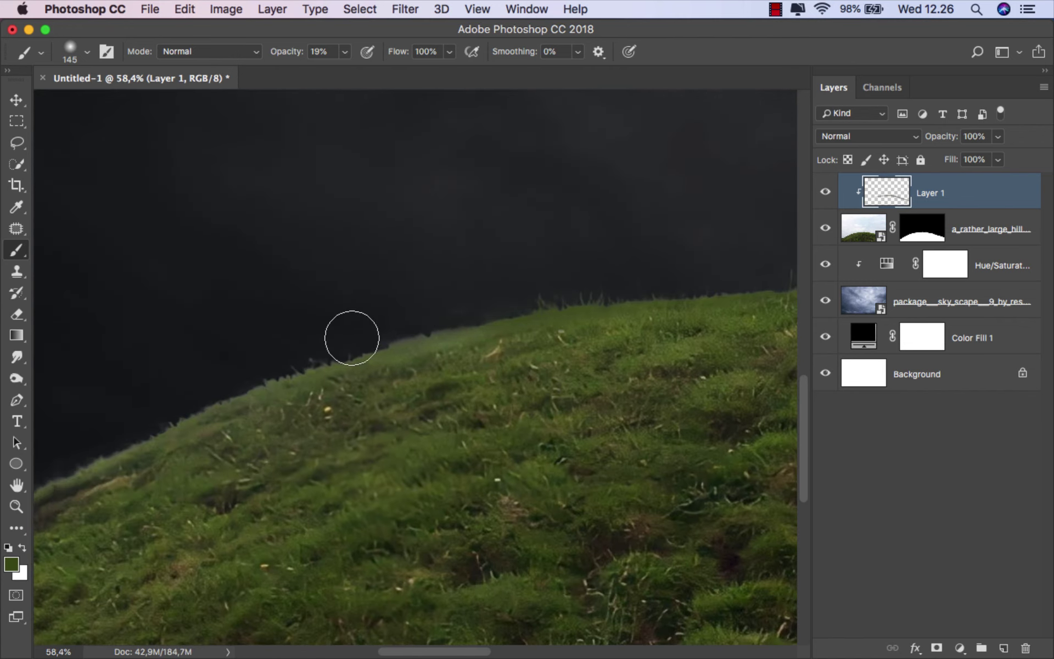
pyautogui.scroll(-3, 331, 365)
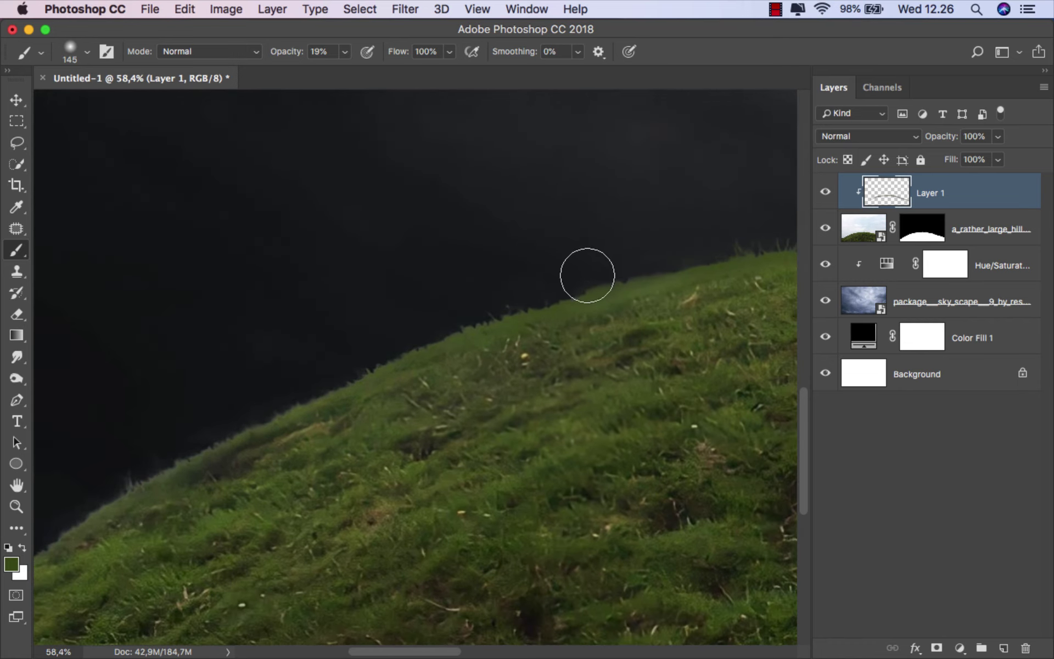
pyautogui.scroll(-3, 582, 280)
pyautogui.moveTo(571, 284); pyautogui.dragTo(586, 285)
pyautogui.scroll(1, 336, 381)
pyautogui.scroll(1, 370, 348)
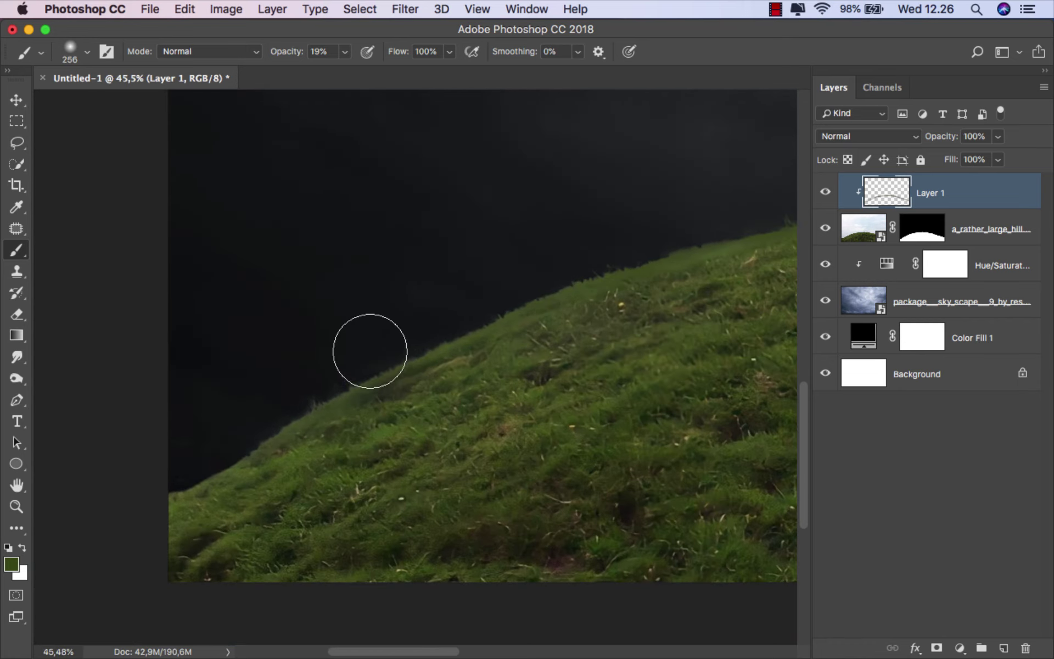
pyautogui.scroll(-1, 254, 377)
pyautogui.scroll(-2, 435, 370)
pyautogui.moveTo(436, 370); pyautogui.dragTo(339, 440)
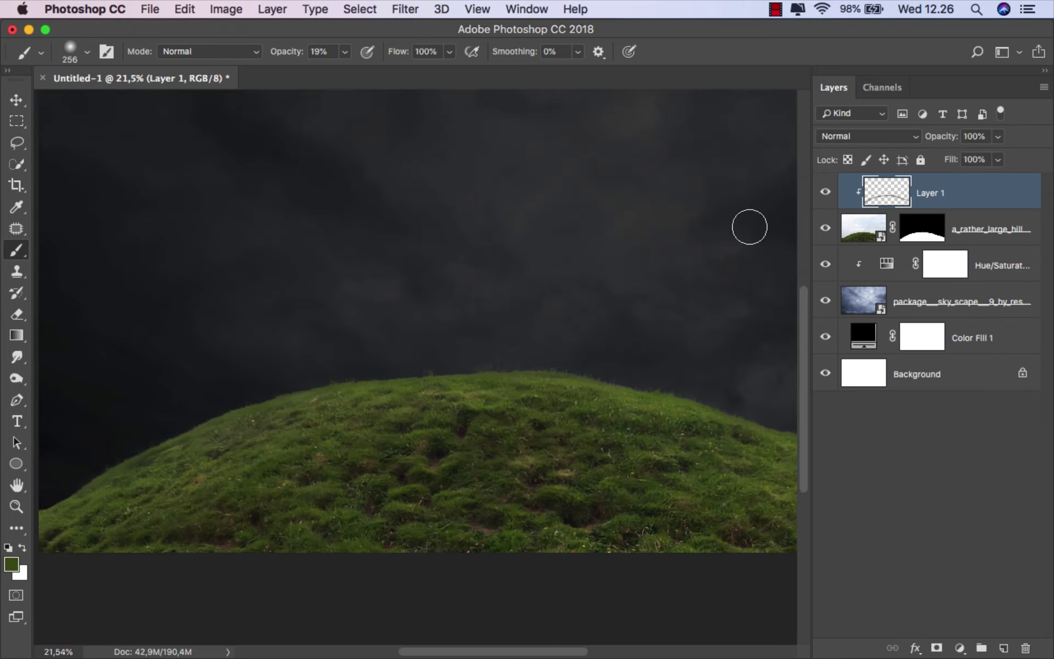
pyautogui.scroll(-1, 750, 226)
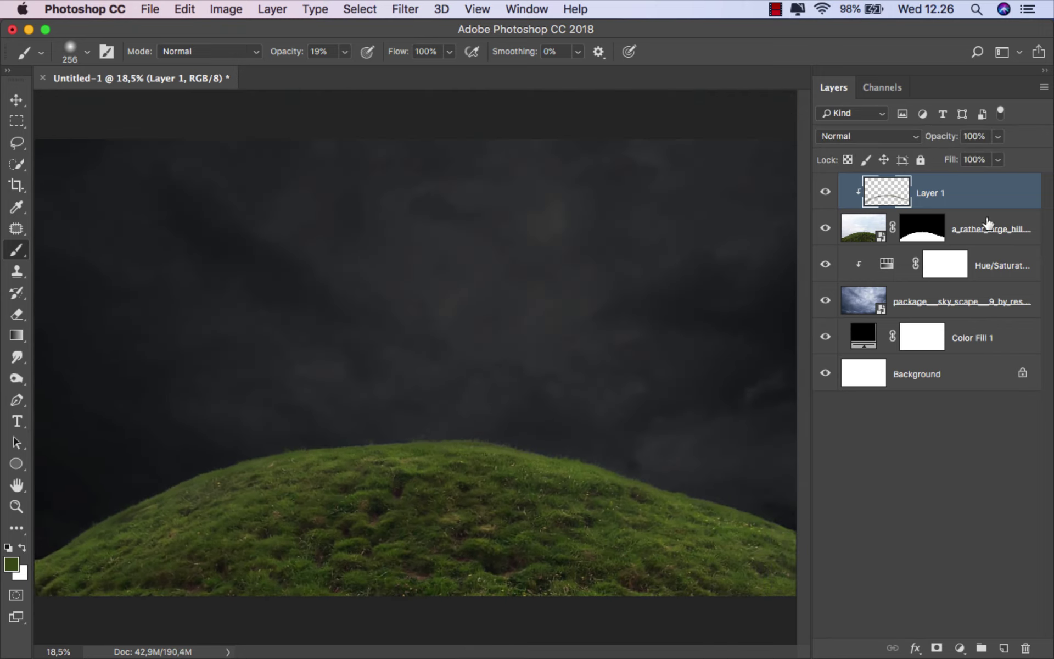
# Add a Hue/Saturation adjustment clipped to the hill with Saturation -20
pyautogui.press('v')
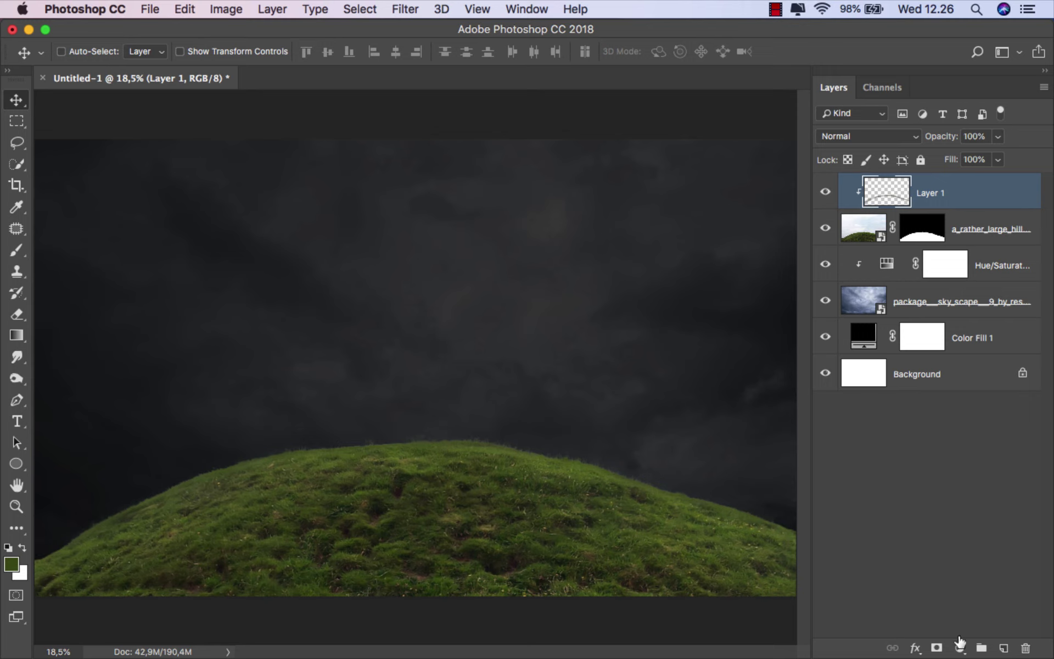
pyautogui.click(960, 643)
pyautogui.click(988, 466)
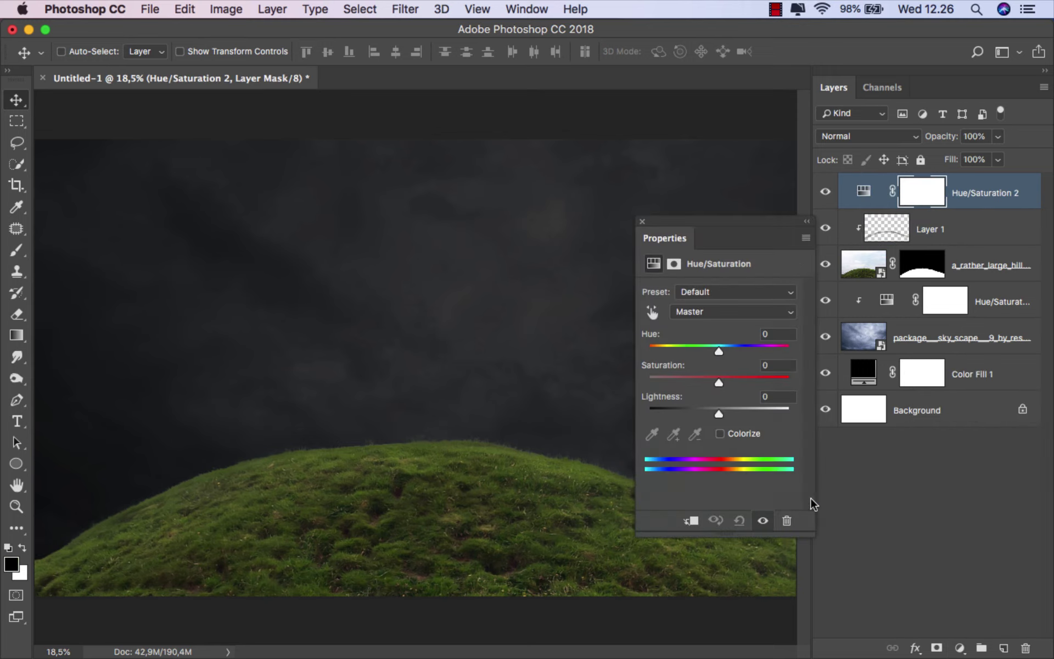
pyautogui.click(692, 521)
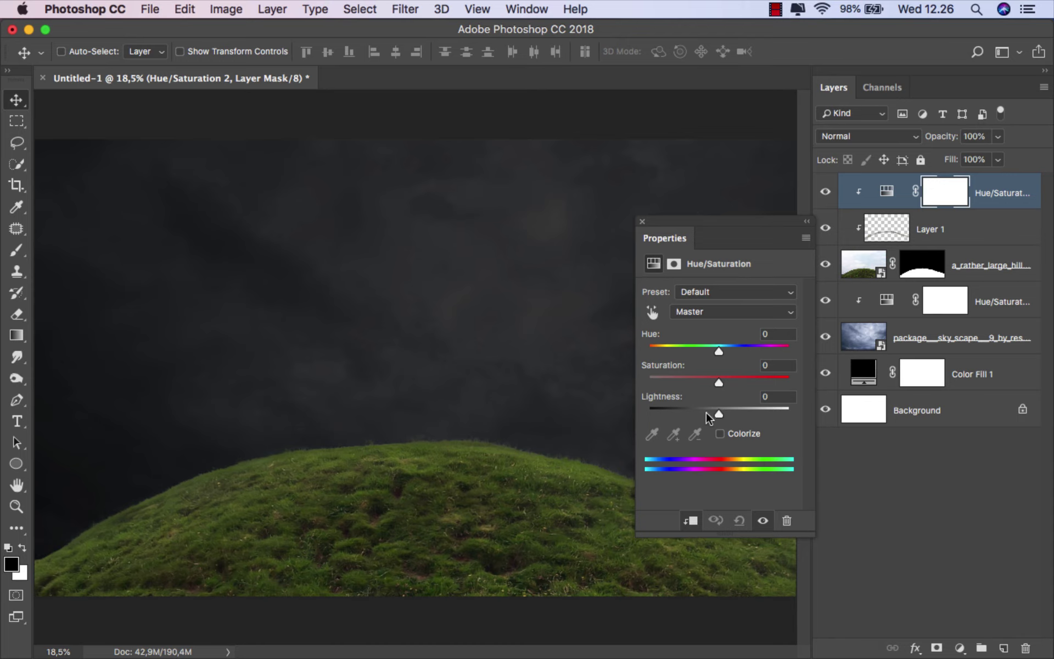
pyautogui.click(703, 378)
pyautogui.moveTo(701, 377); pyautogui.dragTo(704, 378)
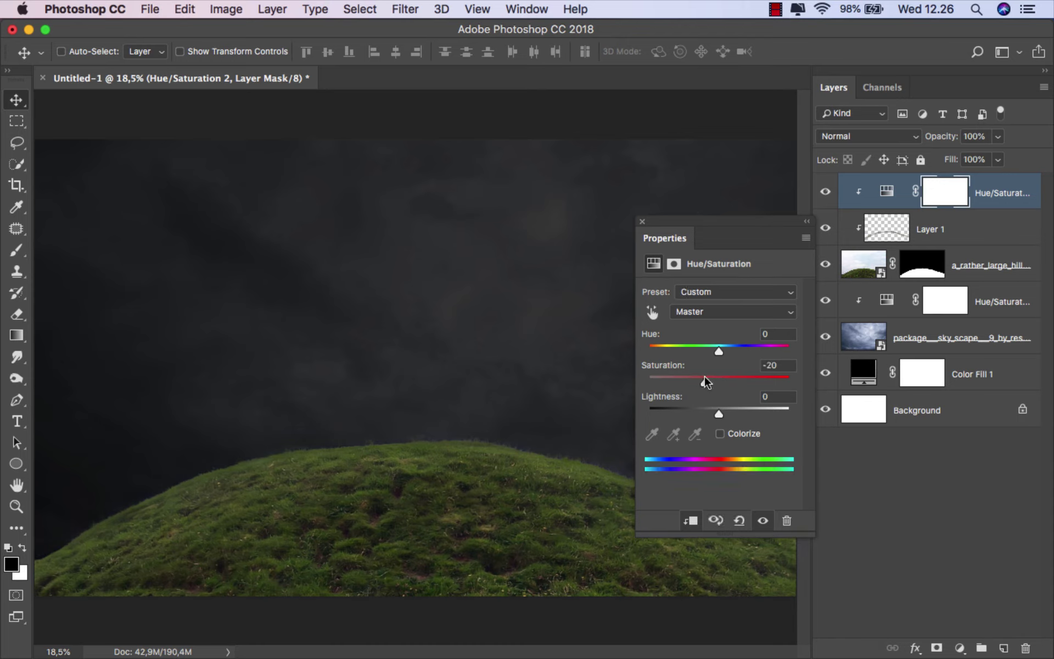
# Toggle the new adjustment off and on to compare, then select the lower Hue/Saturation layer
pyautogui.click(638, 221)
pyautogui.click(825, 192)
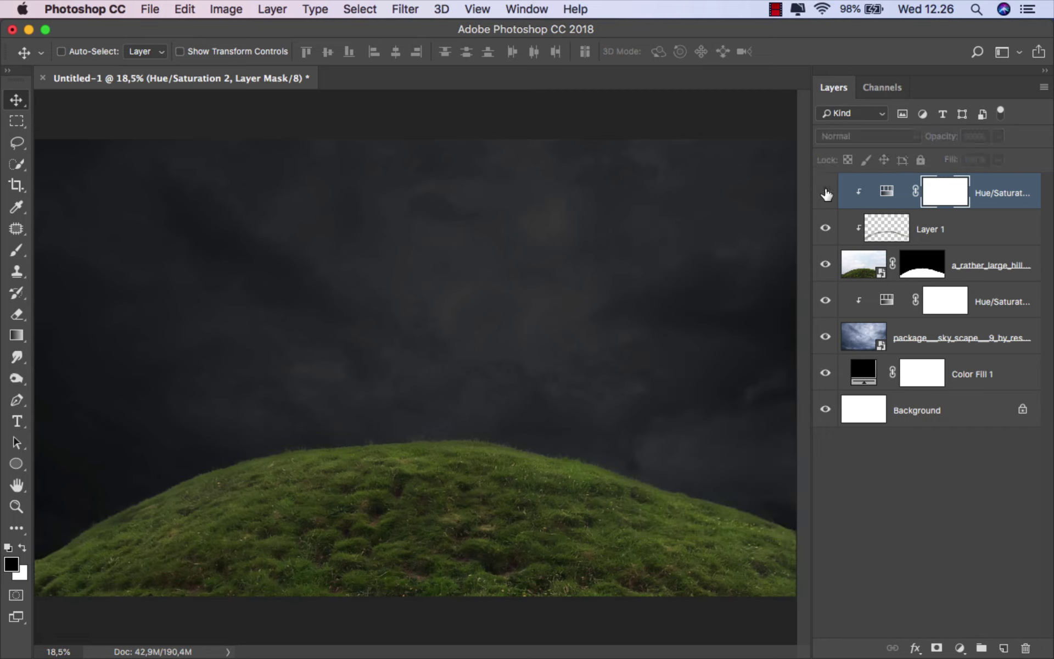
pyautogui.click(825, 192)
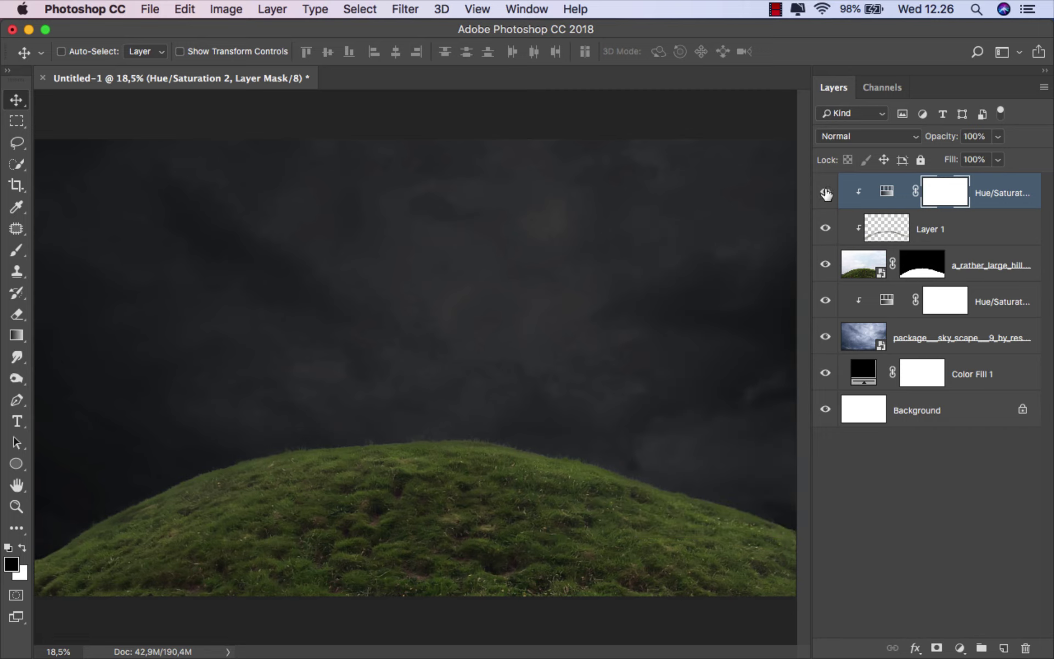
pyautogui.press('super+2')
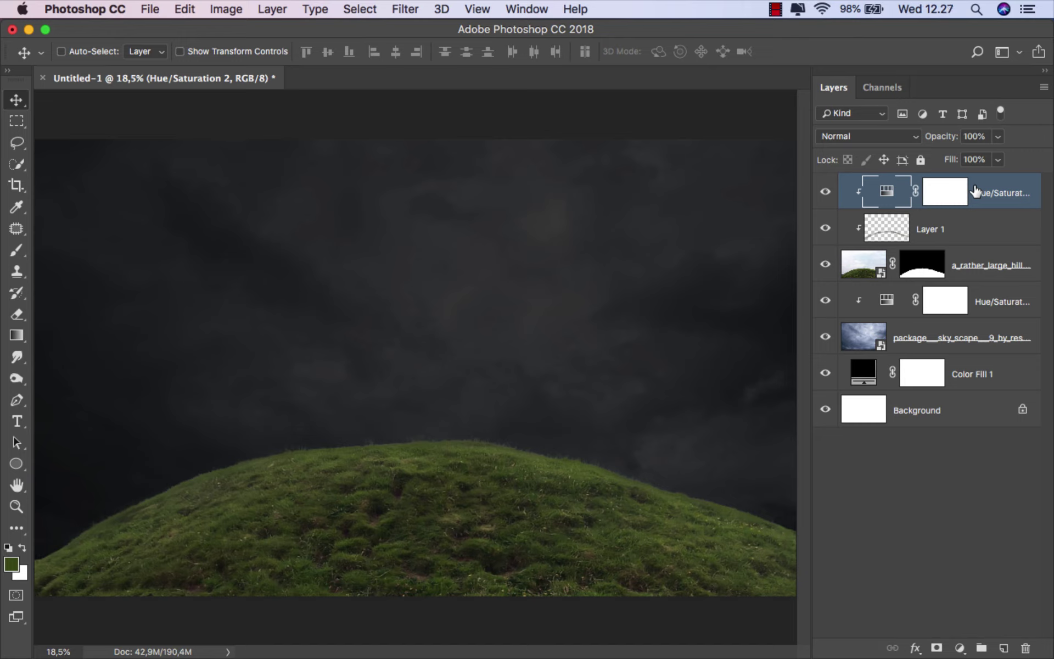
pyautogui.click(985, 308)
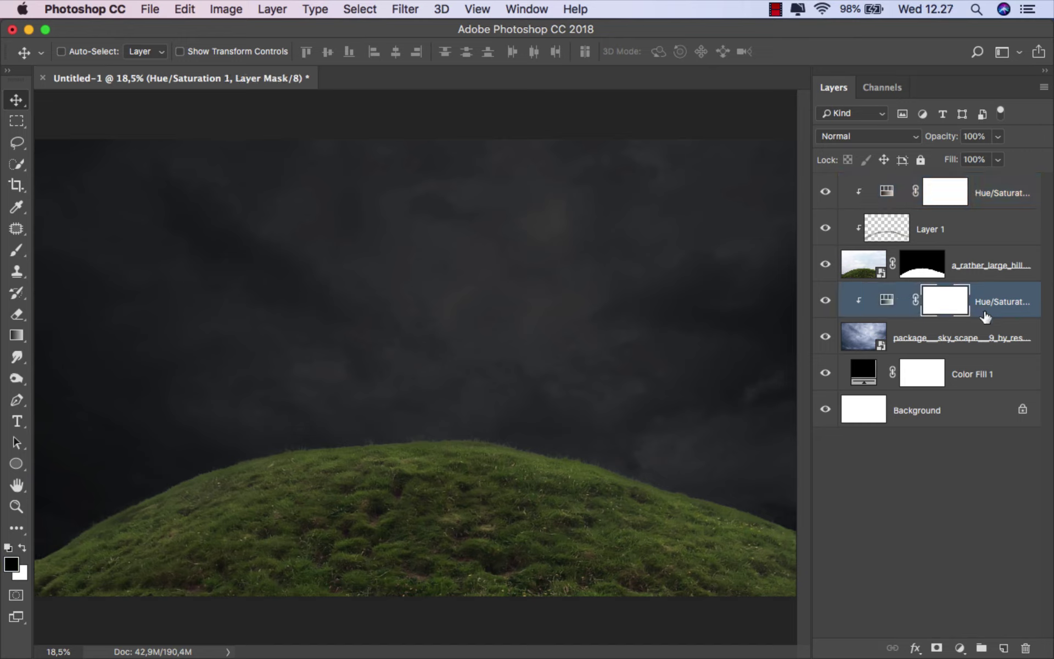
# Marquee a tall rectangle above the hilltop and fill it with a white (#ffffff) Solid Color layer
pyautogui.click(1003, 648)
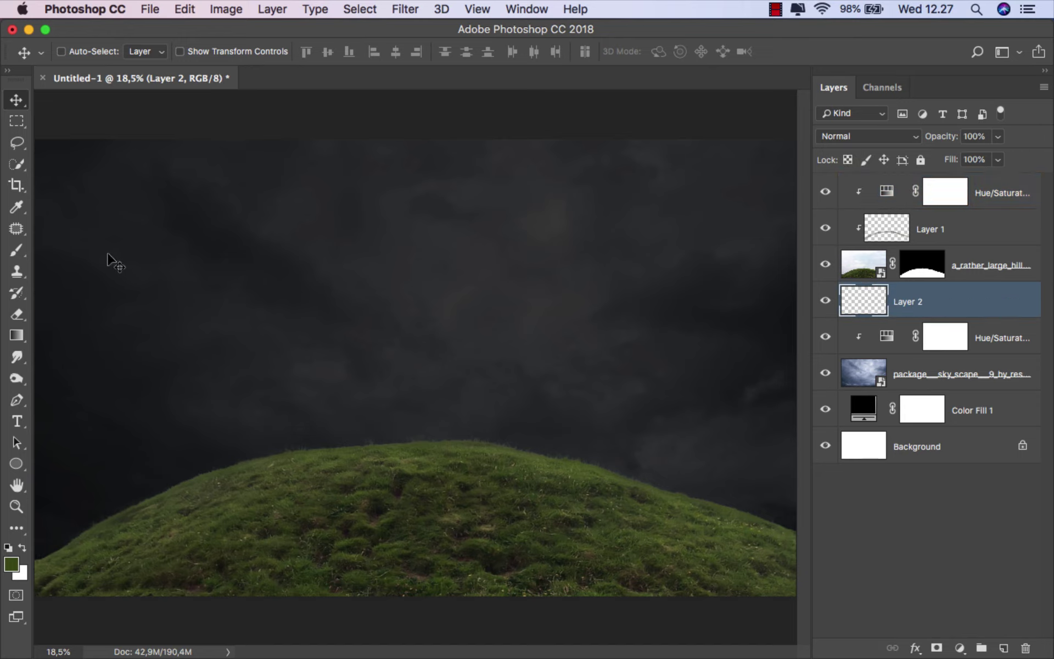
pyautogui.moveTo(16, 121); pyautogui.dragTo(55, 123)
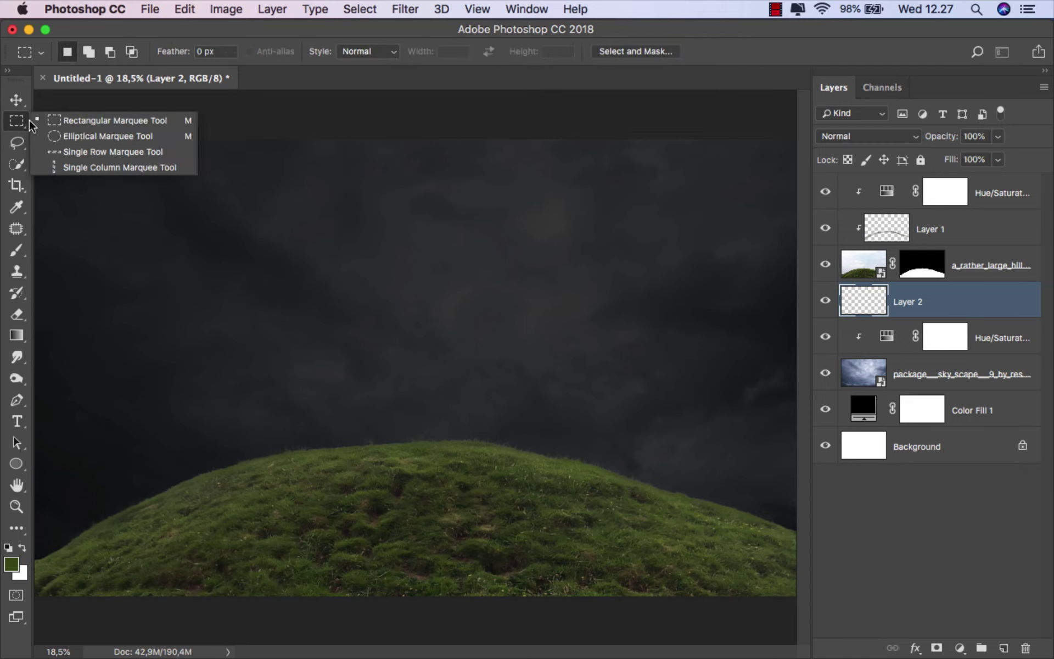
pyautogui.click(55, 121)
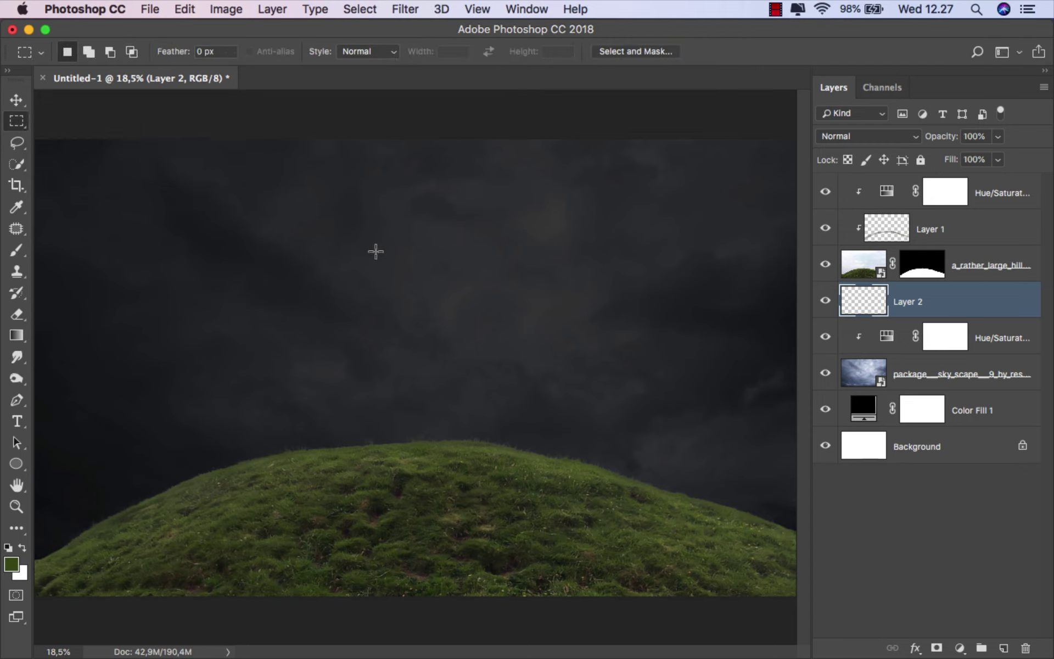
pyautogui.moveTo(371, 248); pyautogui.dragTo(514, 490)
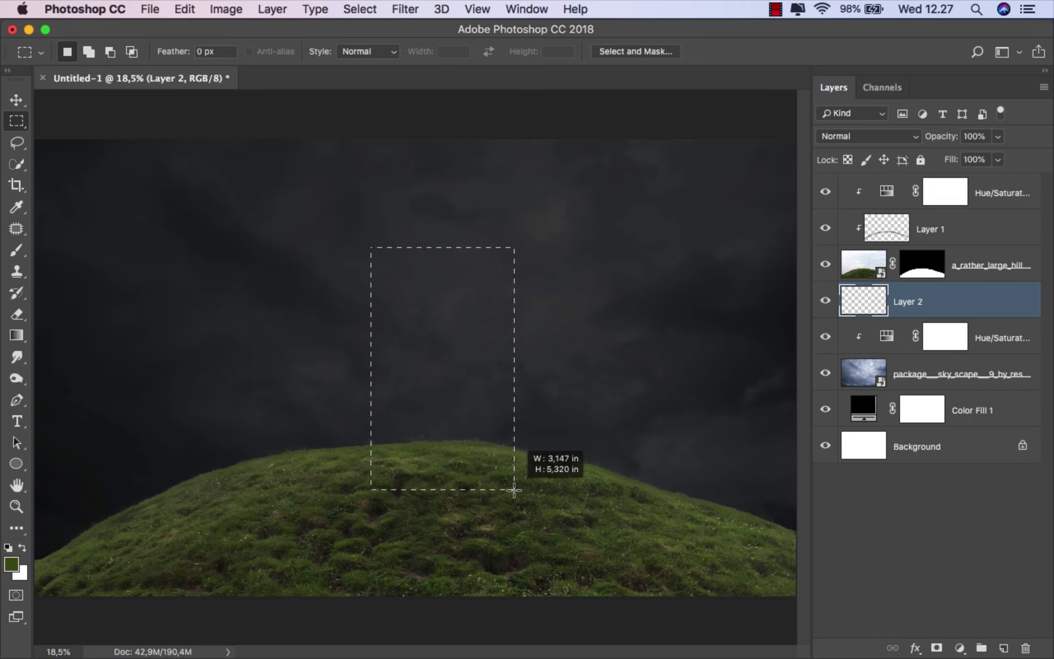
pyautogui.moveTo(515, 489); pyautogui.dragTo(526, 491)
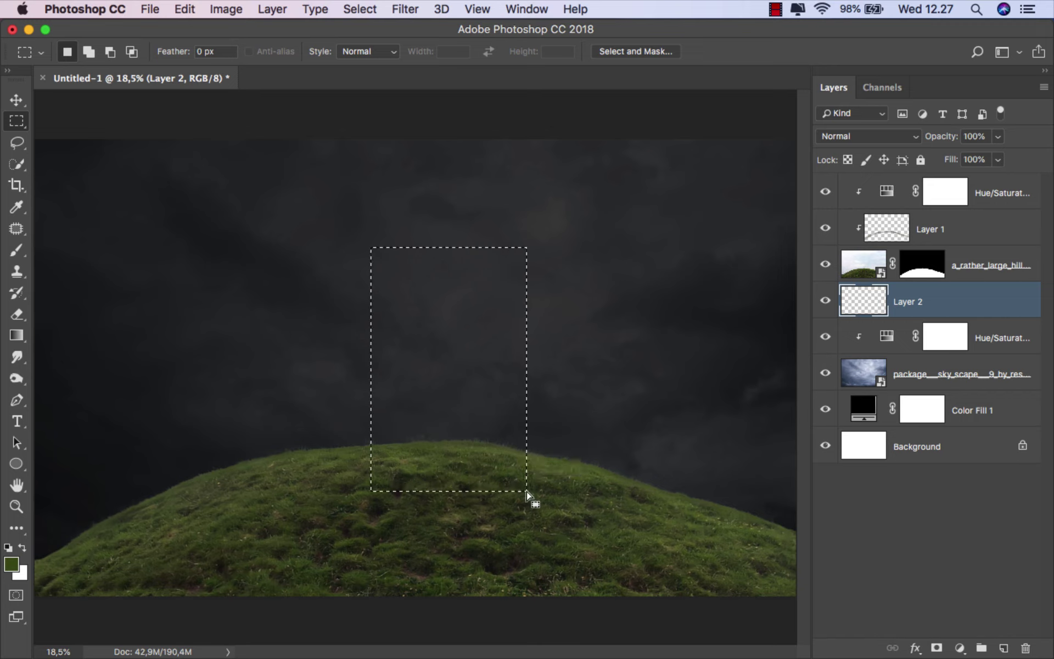
pyautogui.click(960, 648)
pyautogui.click(973, 336)
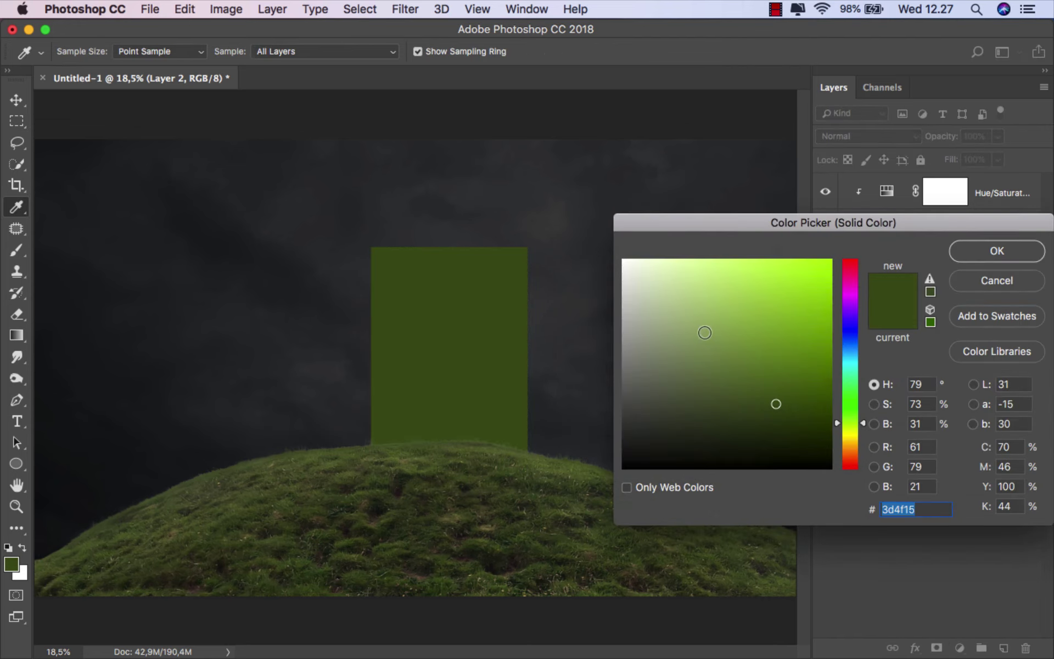
pyautogui.moveTo(704, 332); pyautogui.dragTo(571, 233)
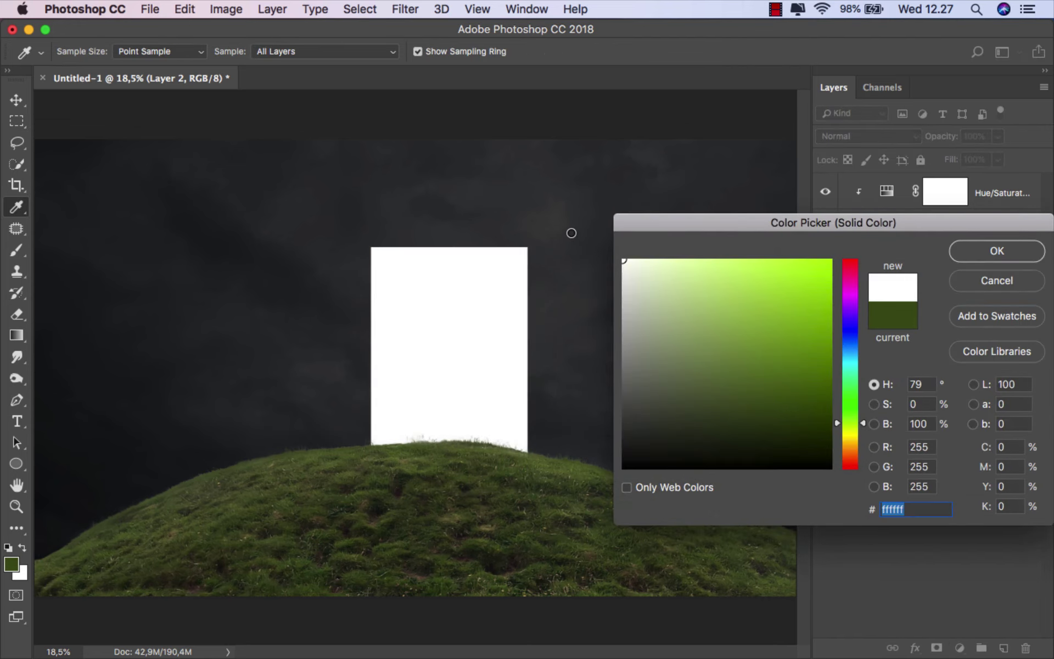
pyautogui.click(967, 254)
pyautogui.click(16, 100)
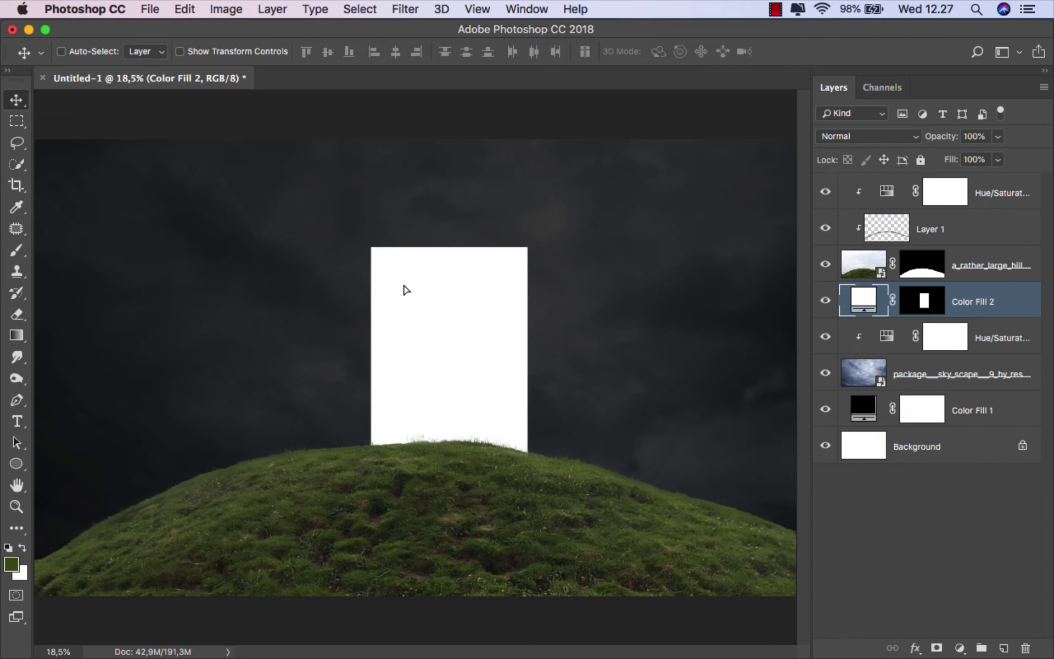
# Rasterize the white doorway's Color Fill 2 layer and permanently apply its mask
pyautogui.moveTo(404, 290); pyautogui.dragTo(404, 291)
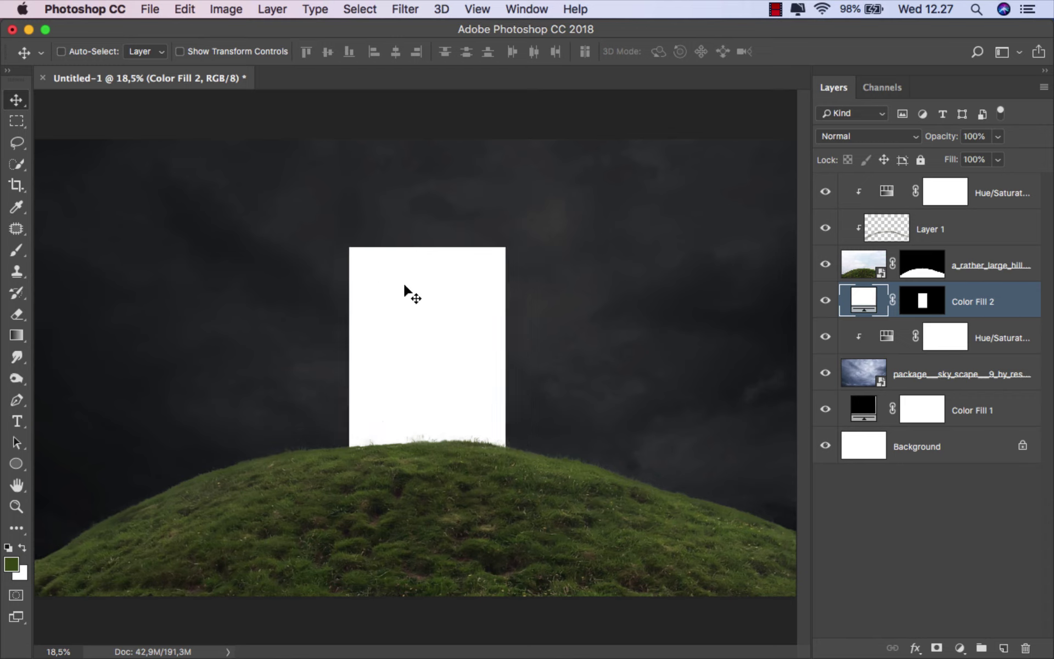
pyautogui.rightClick(968, 306)
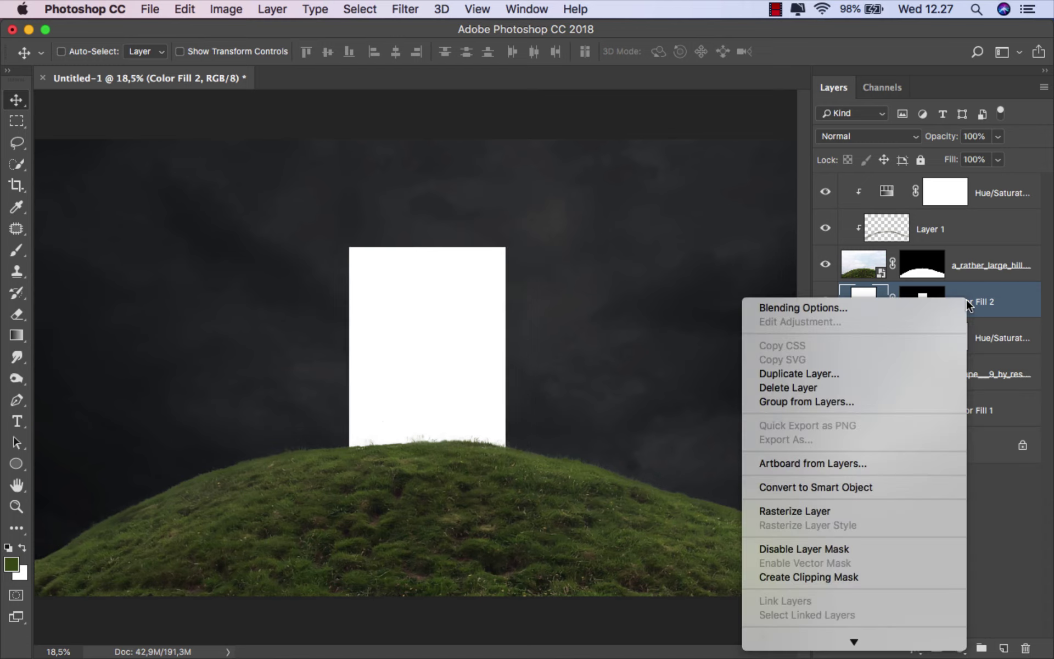
pyautogui.click(845, 509)
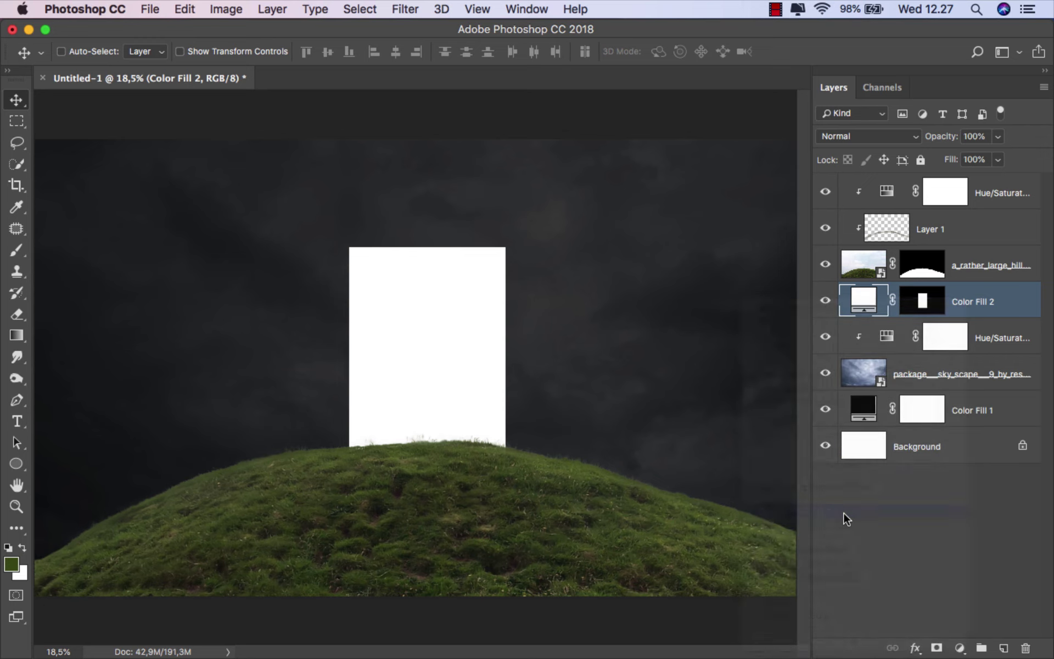
pyautogui.rightClick(921, 297)
pyautogui.click(901, 345)
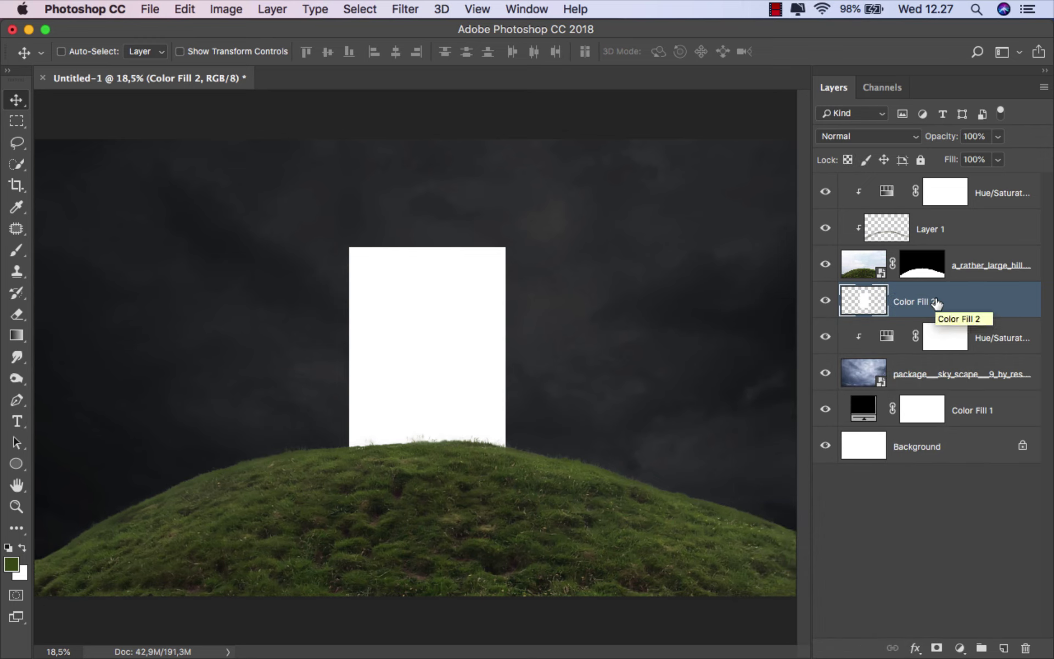
# Distort the doorway into a slanted perspective panel and nudge it left
pyautogui.press('super+t')
pyautogui.rightClick(427, 317)
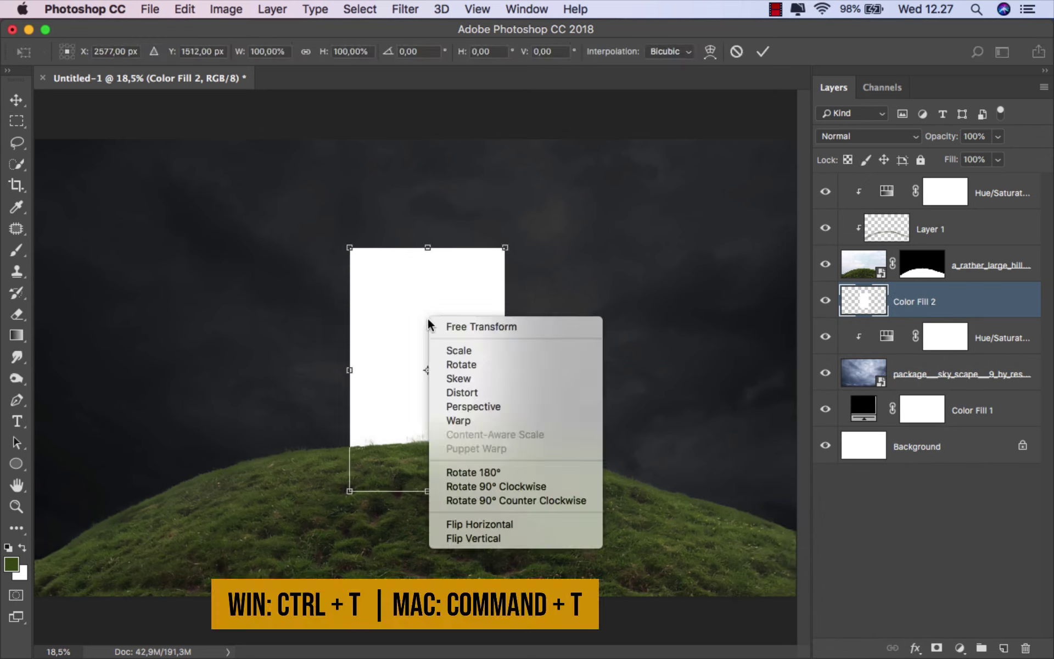
pyautogui.click(459, 391)
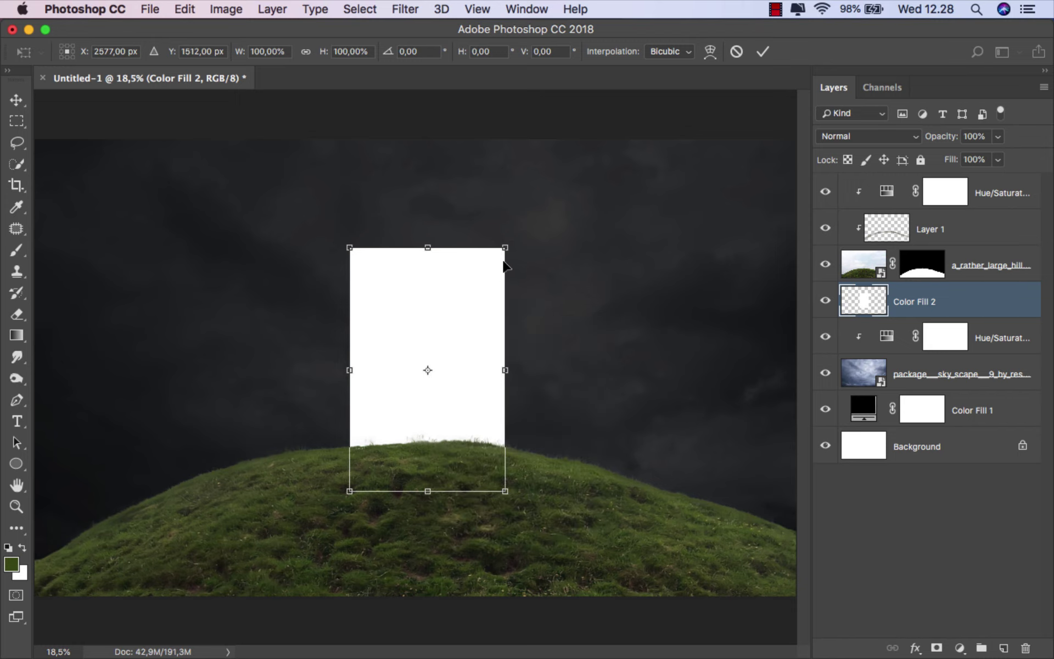
pyautogui.moveTo(505, 248); pyautogui.dragTo(505, 269)
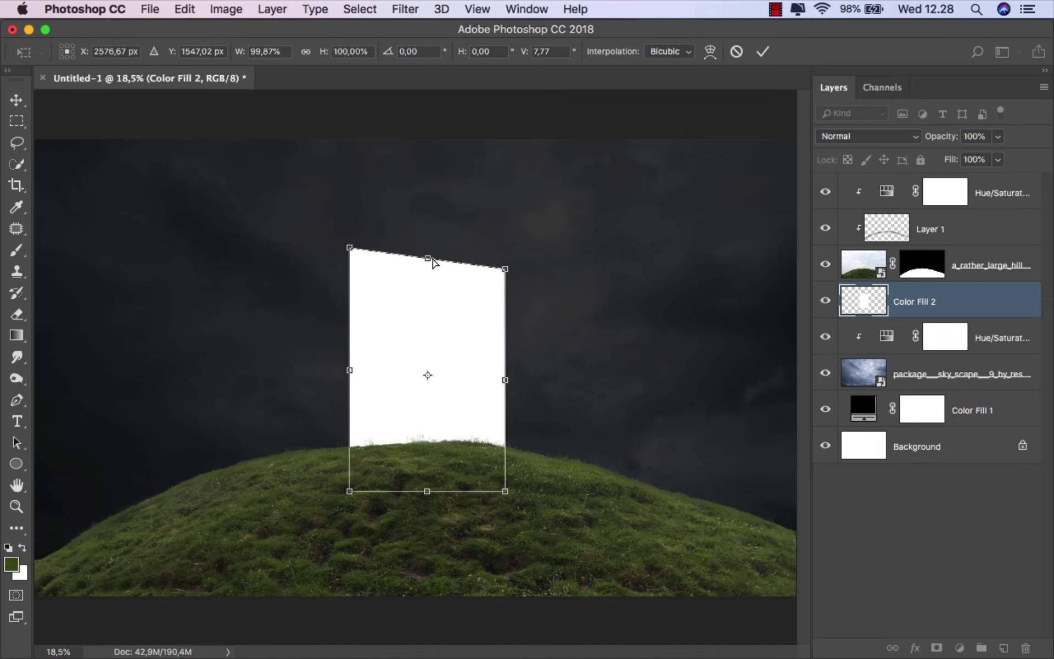
pyautogui.moveTo(429, 262); pyautogui.dragTo(429, 240)
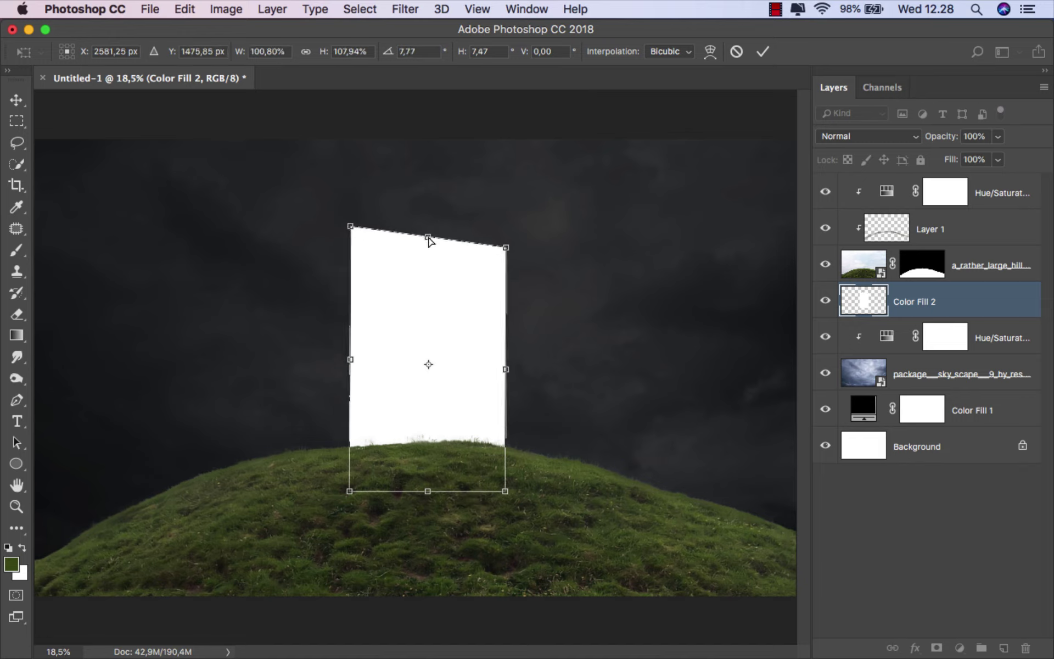
pyautogui.moveTo(514, 370); pyautogui.dragTo(519, 371)
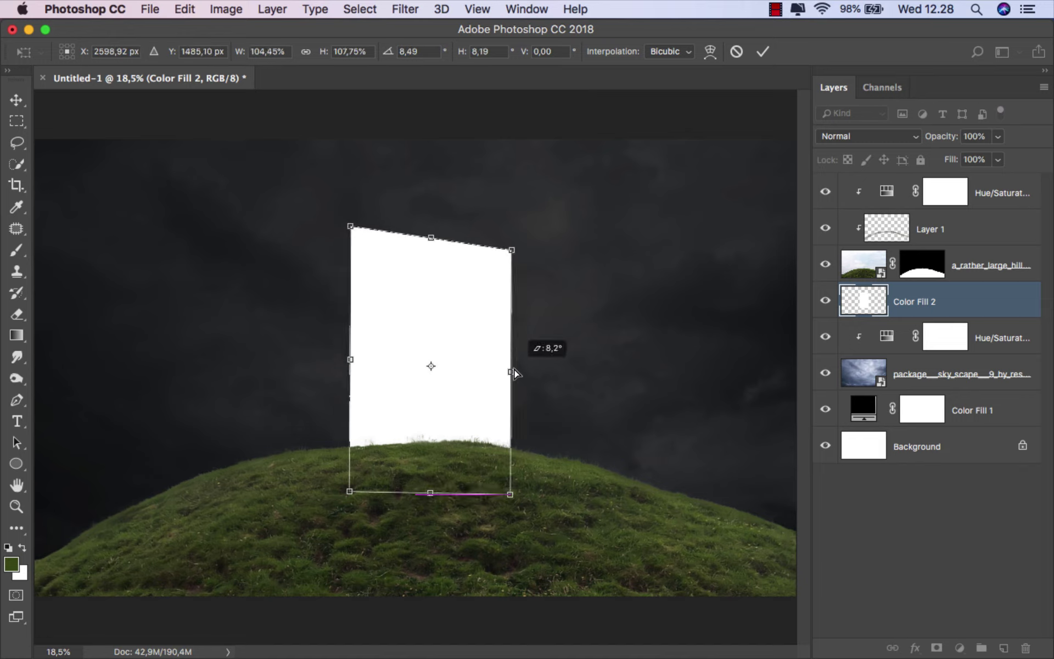
pyautogui.click(763, 51)
pyautogui.moveTo(453, 324); pyautogui.dragTo(447, 320)
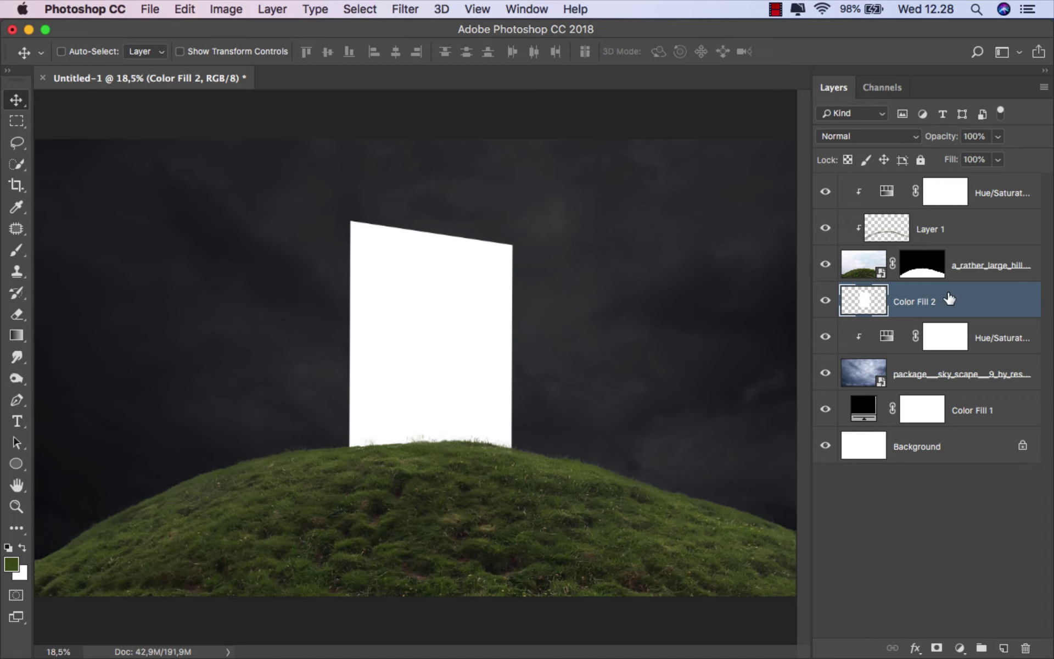
pyautogui.hotkey('shift', 'Left')
pyautogui.hotkey('shift', 'Left')
pyautogui.hotkey('shift', 'Left')
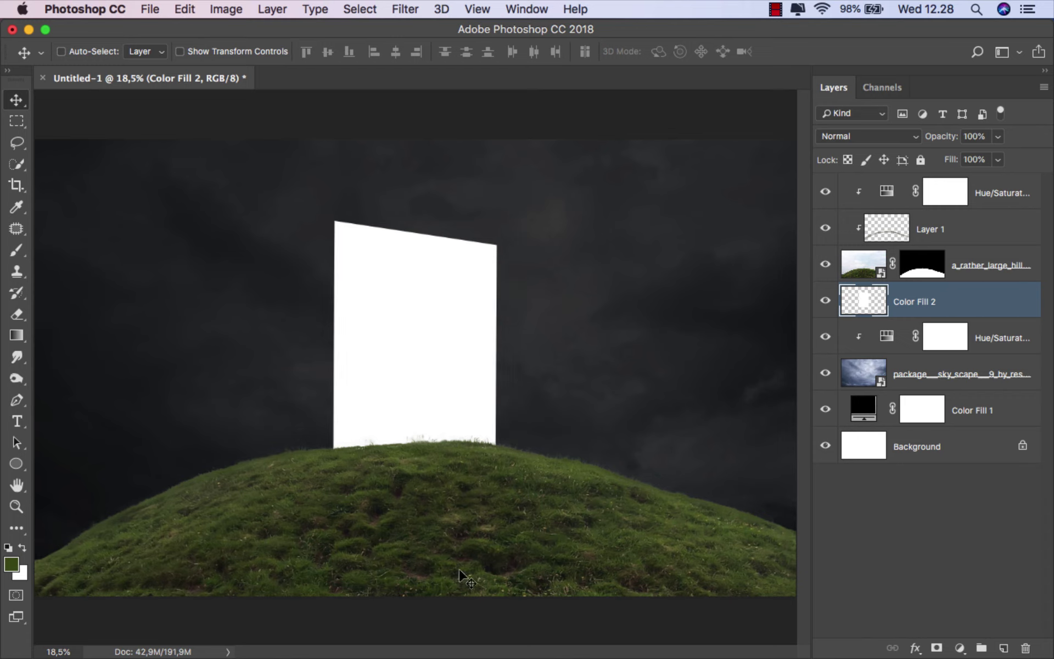
# Place the cloudy sky photo and clip it to the doorway shape
pyautogui.click(384, 617)
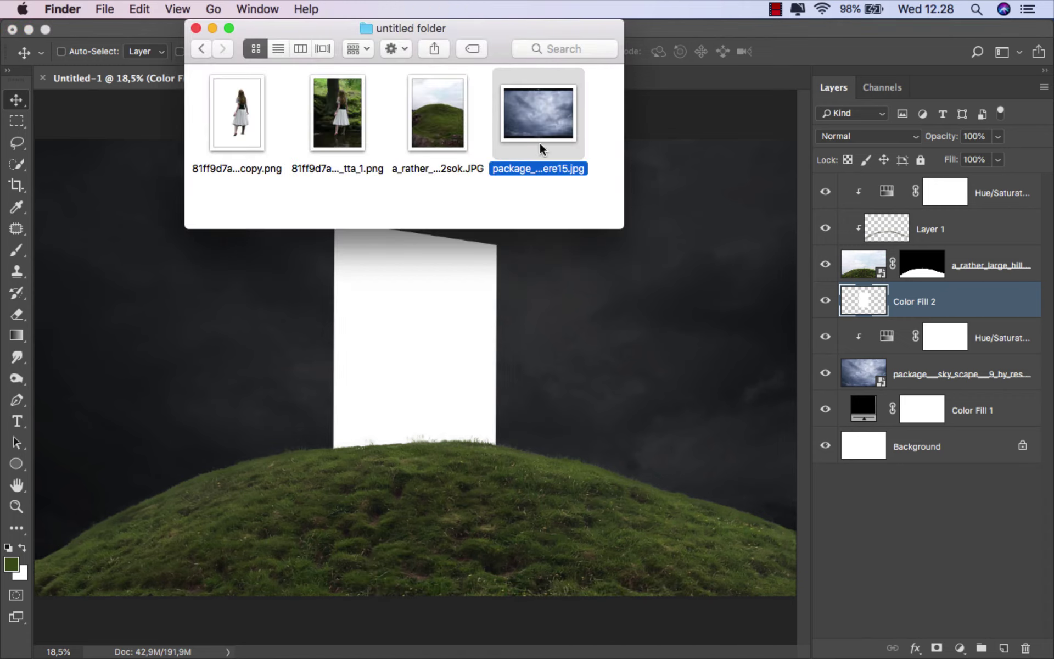
pyautogui.moveTo(539, 140); pyautogui.dragTo(474, 497)
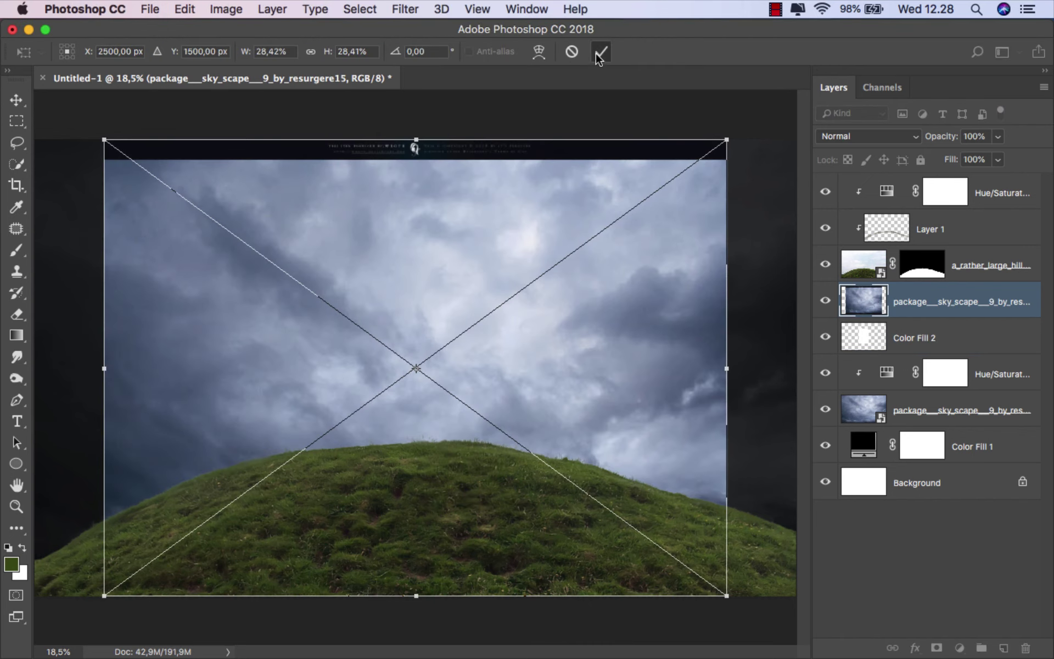
pyautogui.click(601, 51)
pyautogui.rightClick(924, 302)
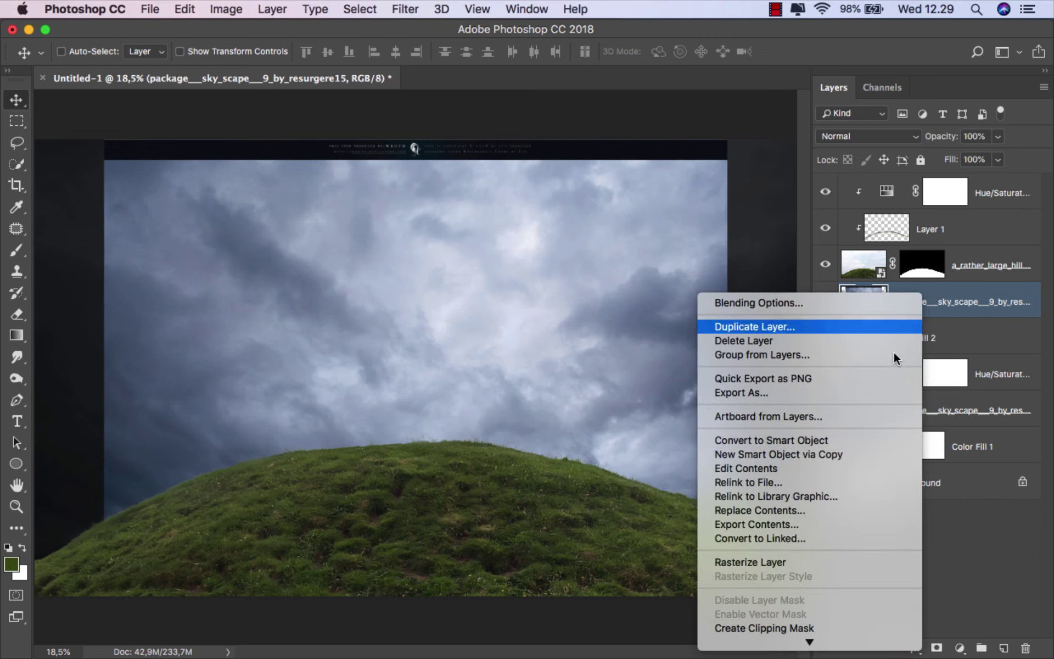
pyautogui.click(823, 626)
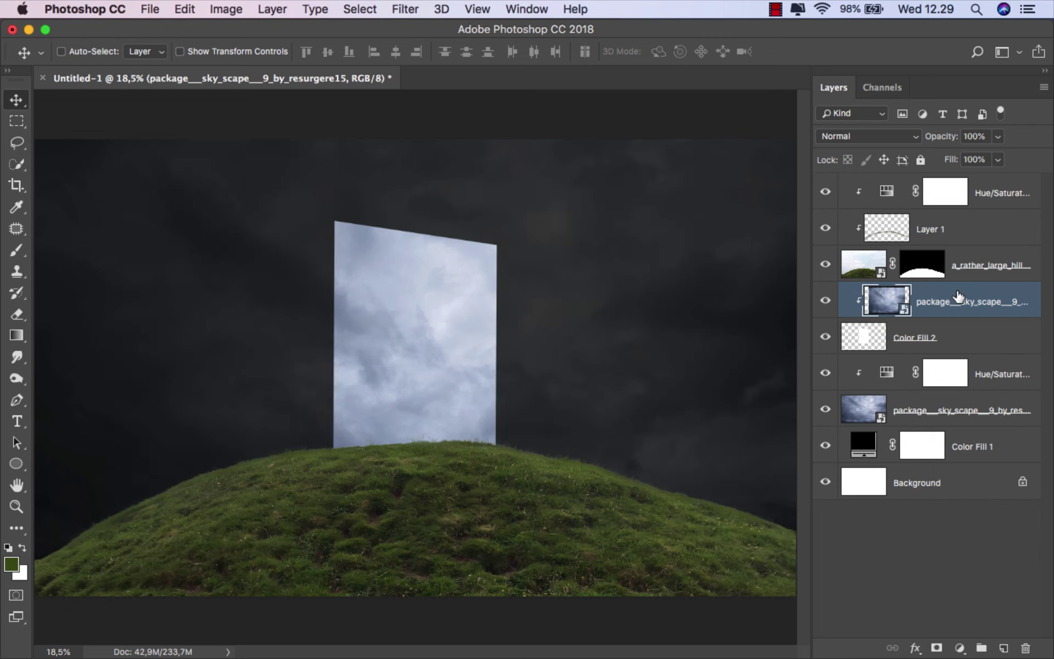
# Scale and position the clipped sky so it covers the whole doorway
pyautogui.press('super+t')
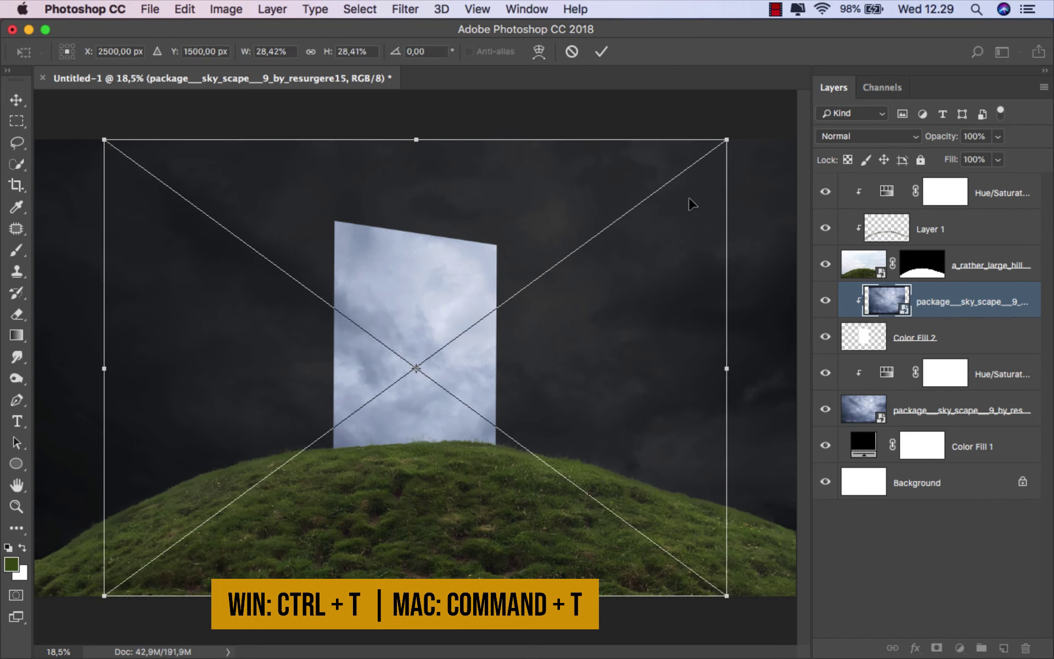
pyautogui.moveTo(727, 139)
pyautogui.mouseDown()
pyautogui.moveTo(654, 232)
pyautogui.moveTo(555, 262)
pyautogui.mouseUp()
pyautogui.scroll(-2, 556, 263)
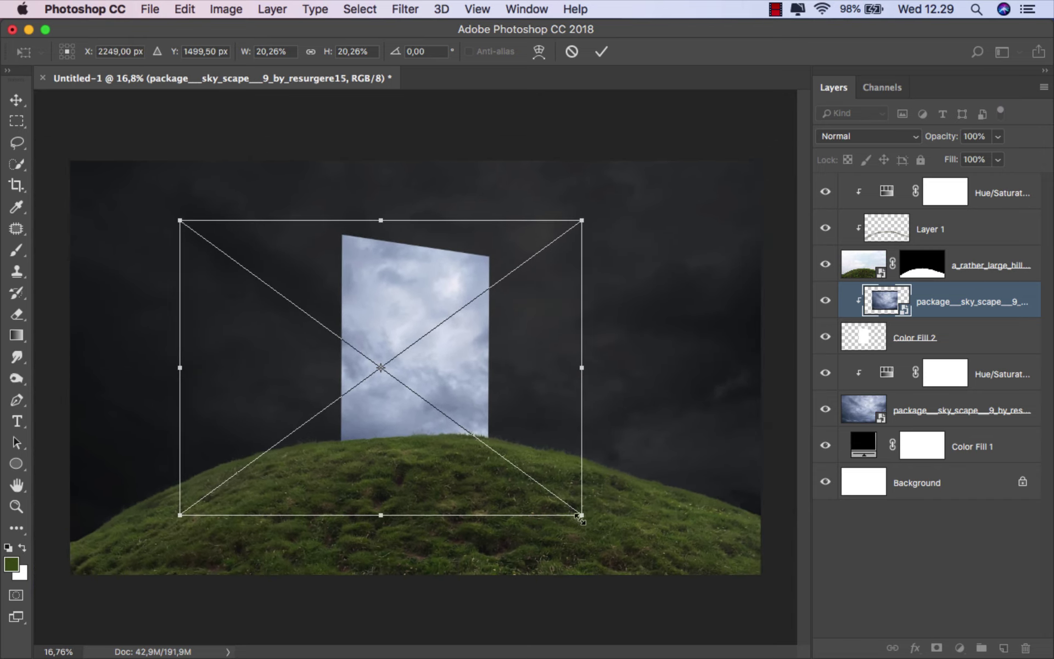
pyautogui.moveTo(581, 517); pyautogui.dragTo(677, 558)
pyautogui.moveTo(579, 532)
pyautogui.mouseDown()
pyautogui.moveTo(562, 528)
pyautogui.moveTo(578, 522)
pyautogui.mouseUp()
pyautogui.click(601, 51)
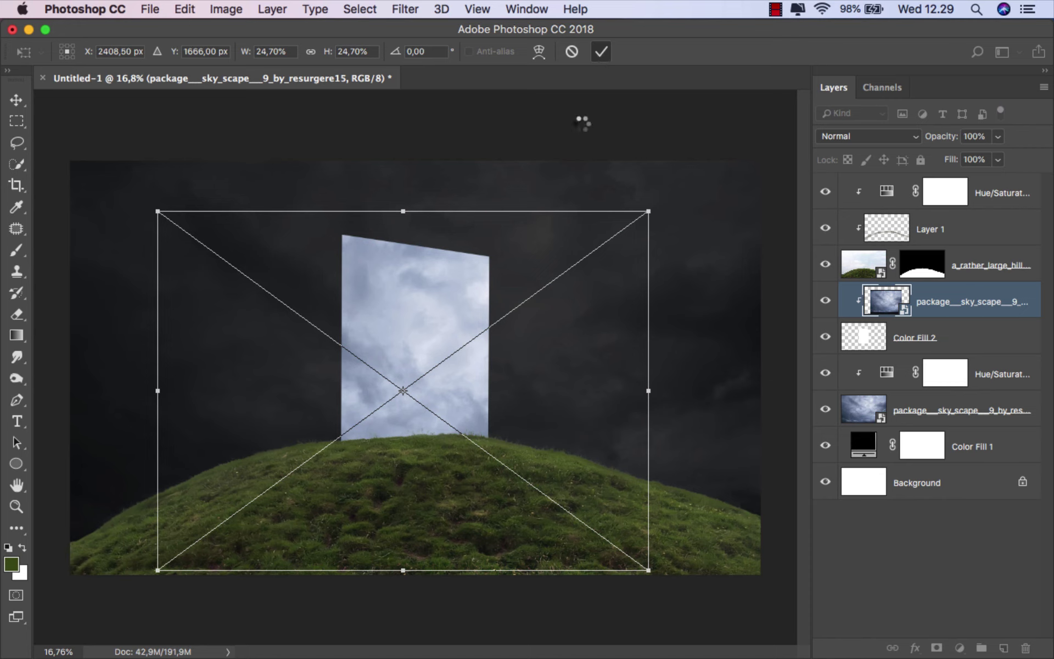
pyautogui.scroll(1, 453, 286)
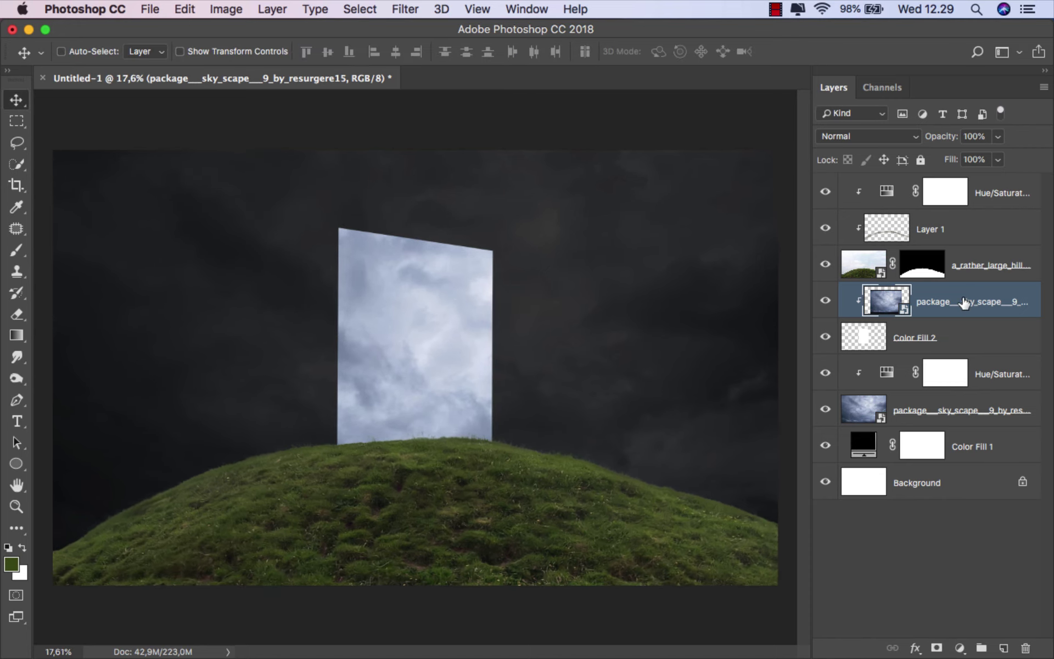
# Raise the sky's brightness to 35 with a clipped Brightness/Contrast adjustment, then select the top layer
pyautogui.click(960, 648)
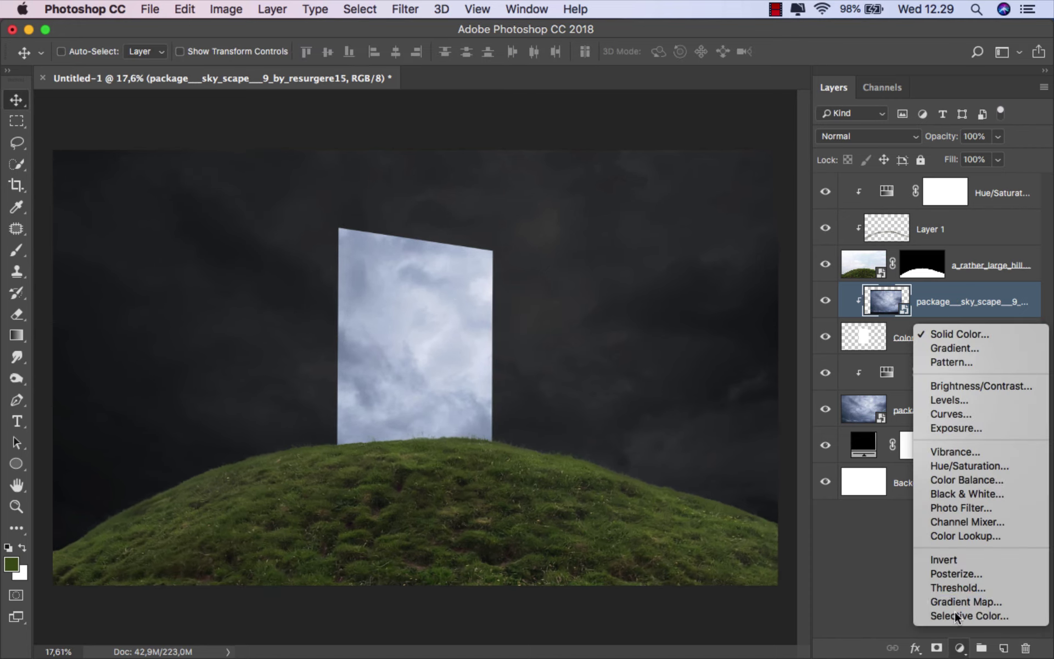
pyautogui.click(966, 385)
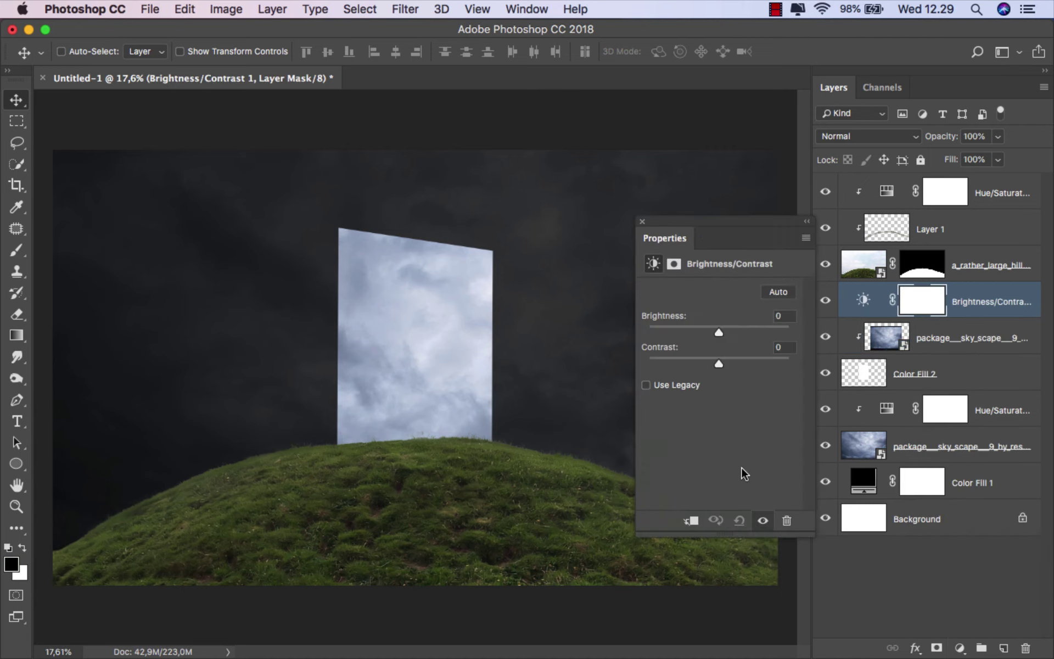
pyautogui.click(691, 520)
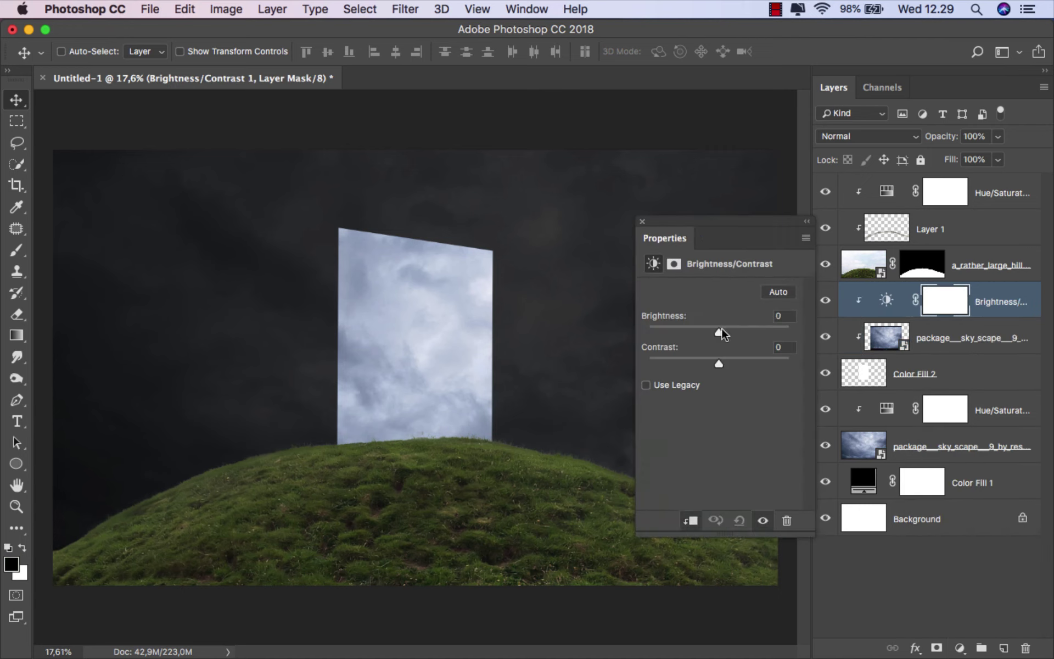
pyautogui.moveTo(722, 329); pyautogui.dragTo(737, 328)
pyautogui.click(642, 222)
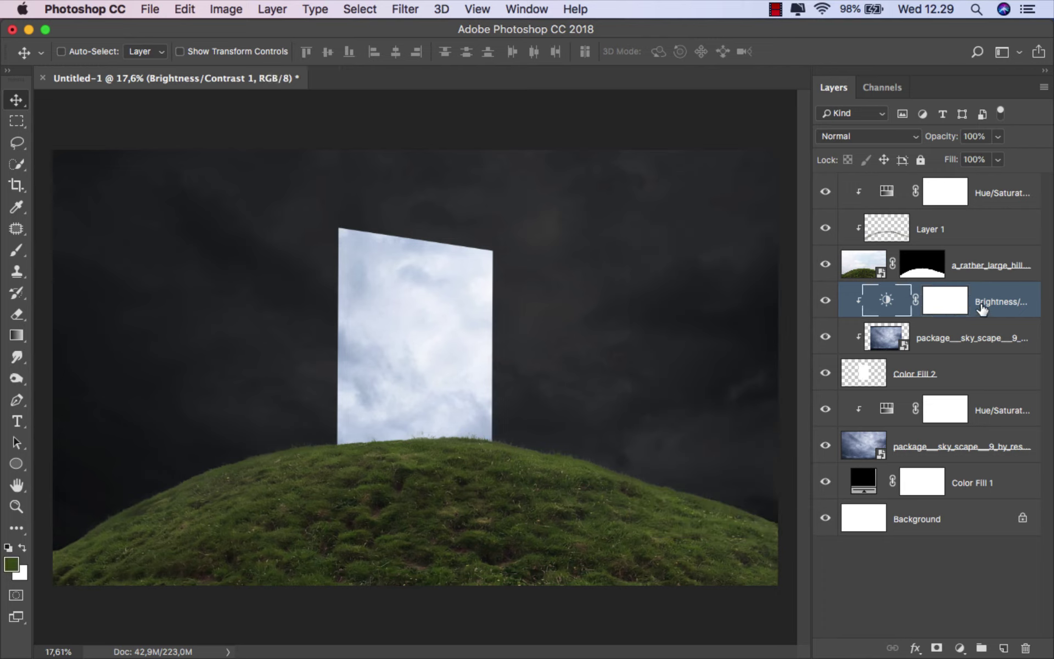
pyautogui.click(991, 197)
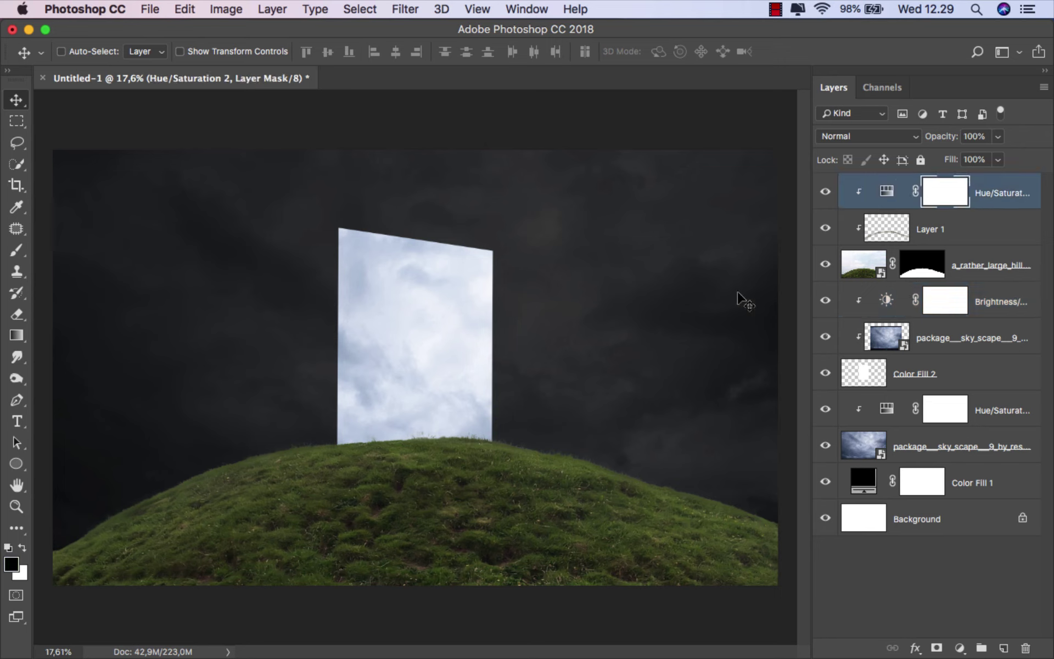
# Place the cut-out girl PNG, scale her down and set her feet on the hilltop
pyautogui.click(385, 626)
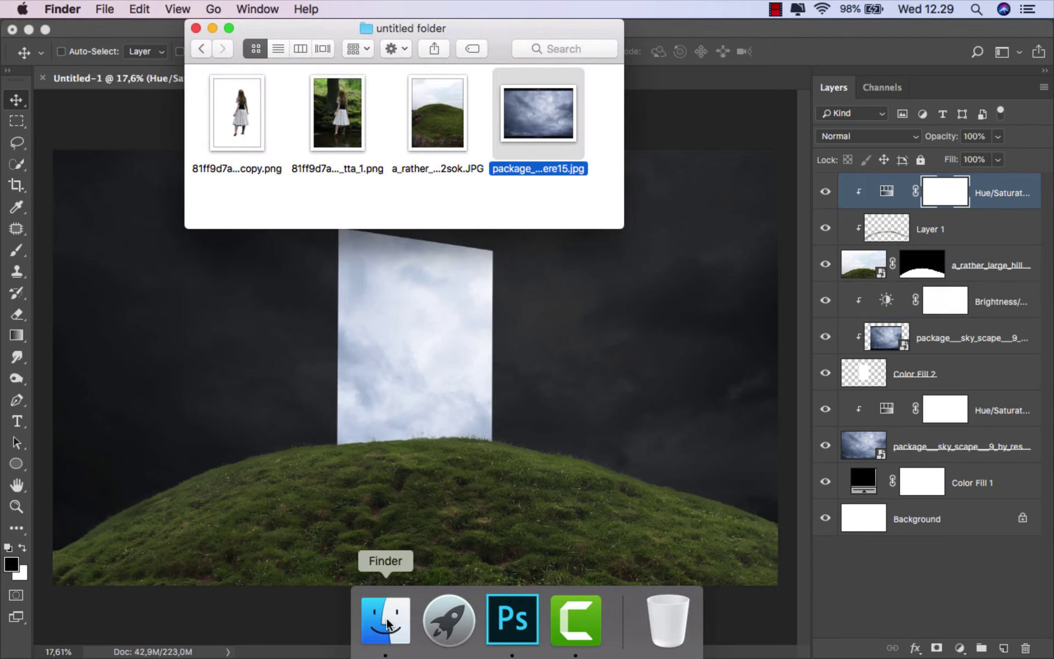
pyautogui.moveTo(244, 129); pyautogui.dragTo(443, 403)
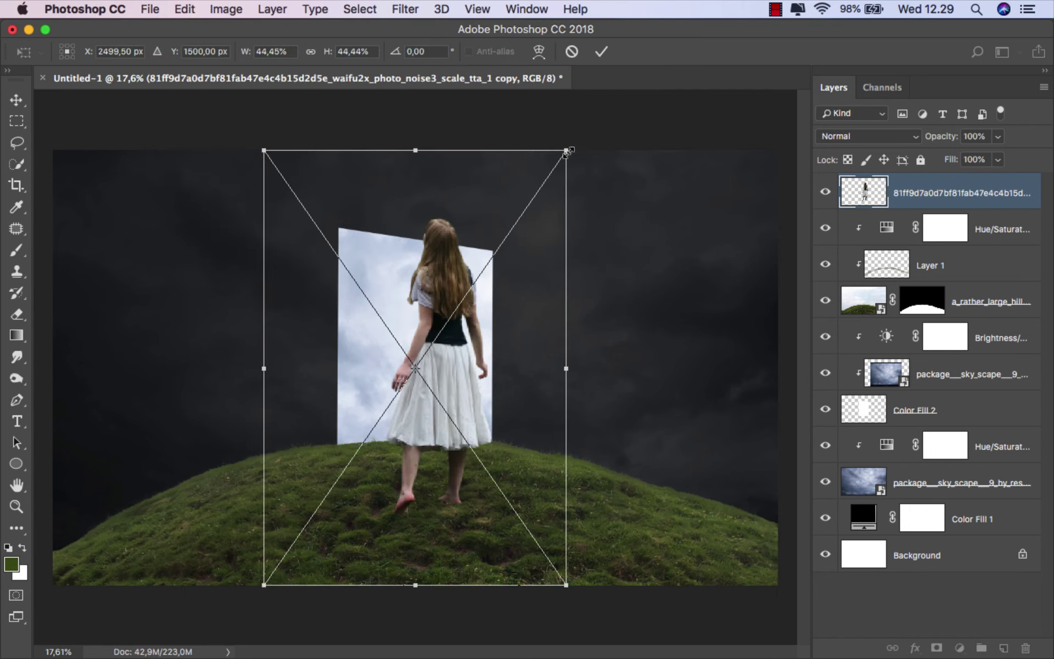
pyautogui.moveTo(567, 152); pyautogui.dragTo(498, 248)
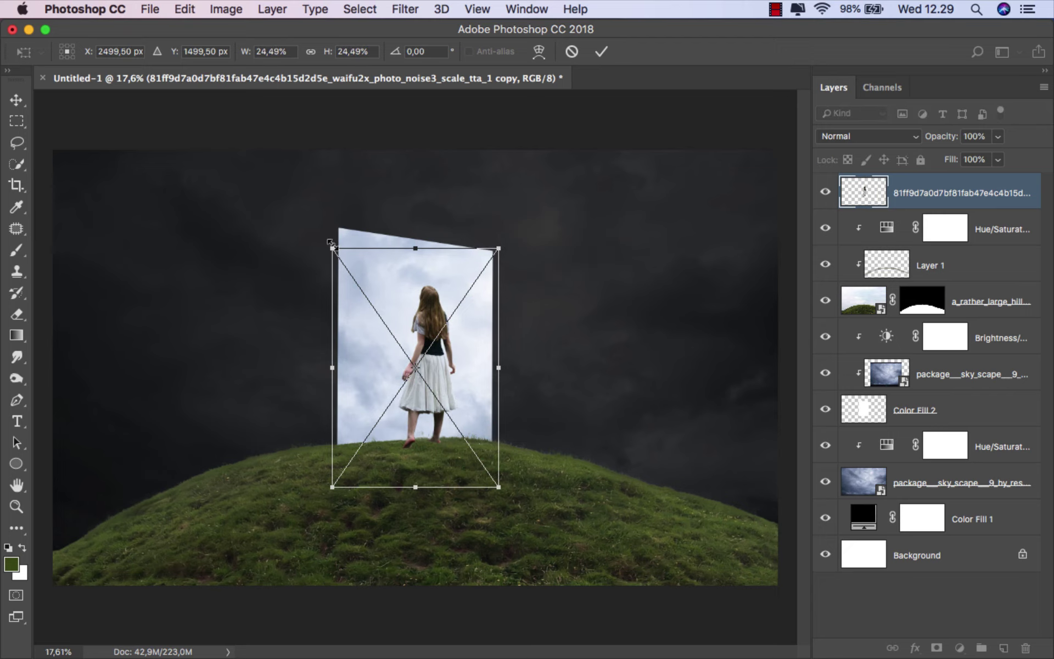
pyautogui.moveTo(331, 246); pyautogui.dragTo(348, 271)
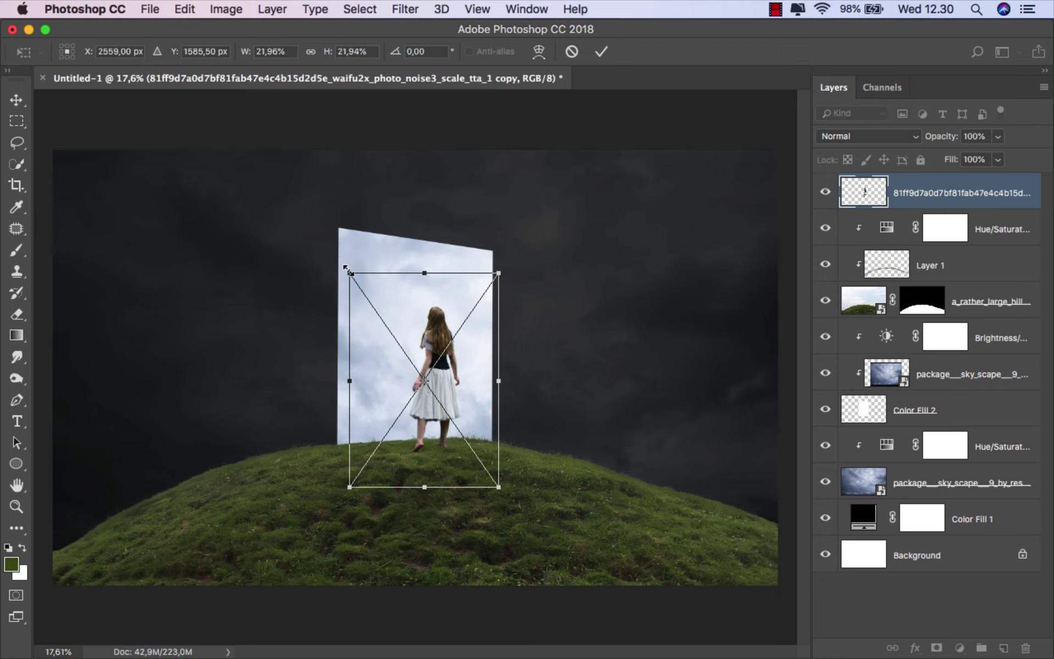
pyautogui.click(601, 51)
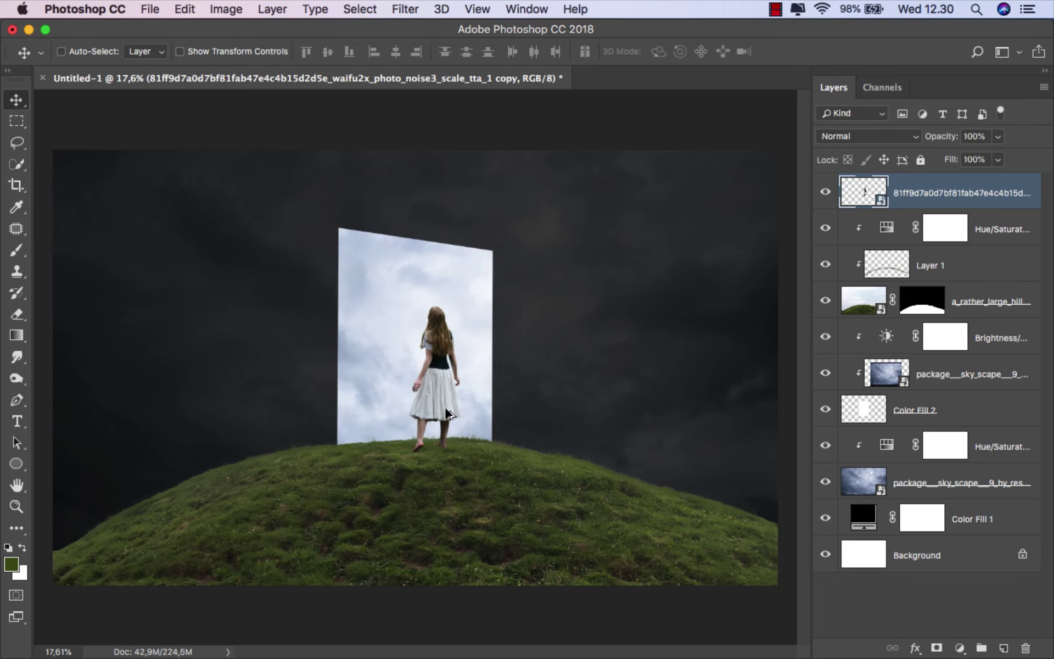
pyautogui.scroll(5, 444, 393)
pyautogui.moveTo(445, 393)
pyautogui.mouseDown()
pyautogui.moveTo(439, 384)
pyautogui.moveTo(425, 403)
pyautogui.mouseUp()
# Add a layer mask to the girl and pick a grass-blade brush from the Trees group
pyautogui.scroll(2, 434, 395)
pyautogui.scroll(2, 423, 403)
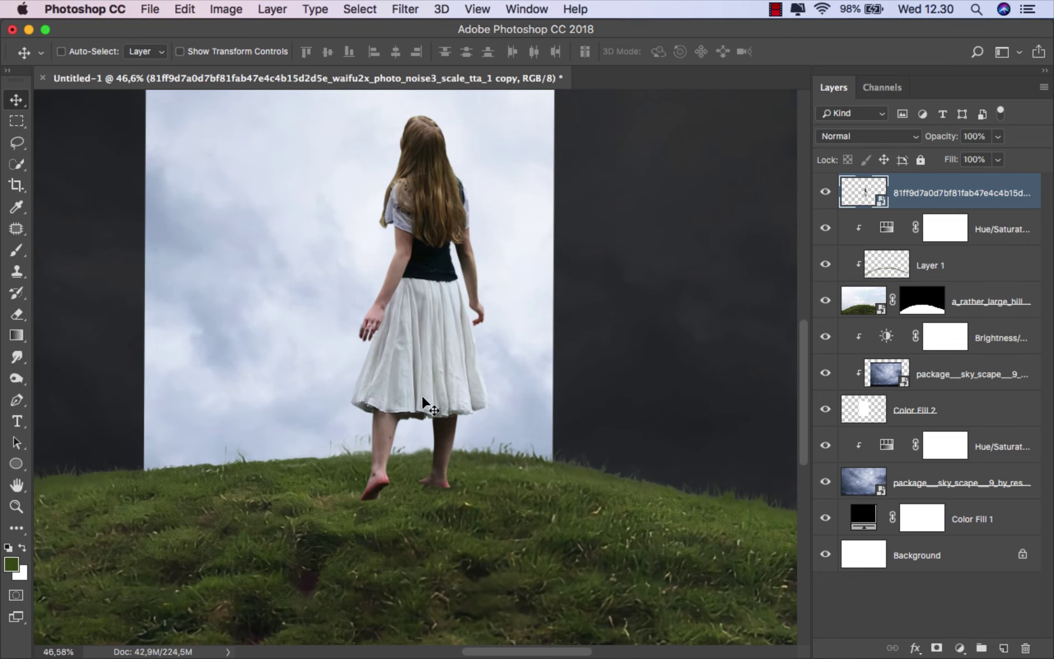
pyautogui.click(423, 403)
pyautogui.scroll(2, 417, 439)
pyautogui.scroll(2, 417, 464)
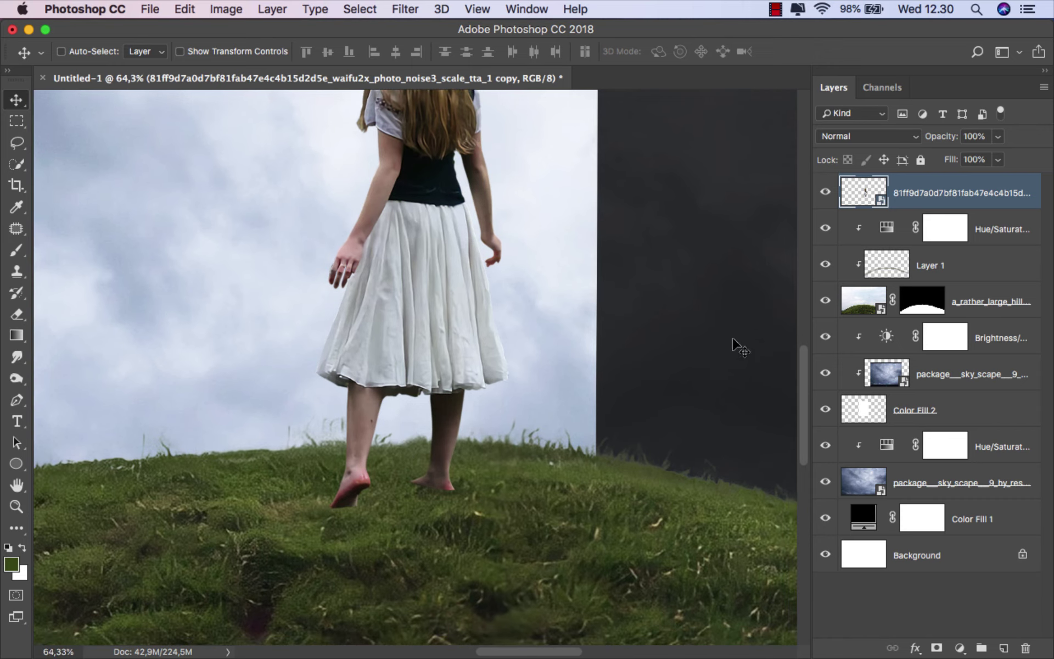
pyautogui.click(936, 648)
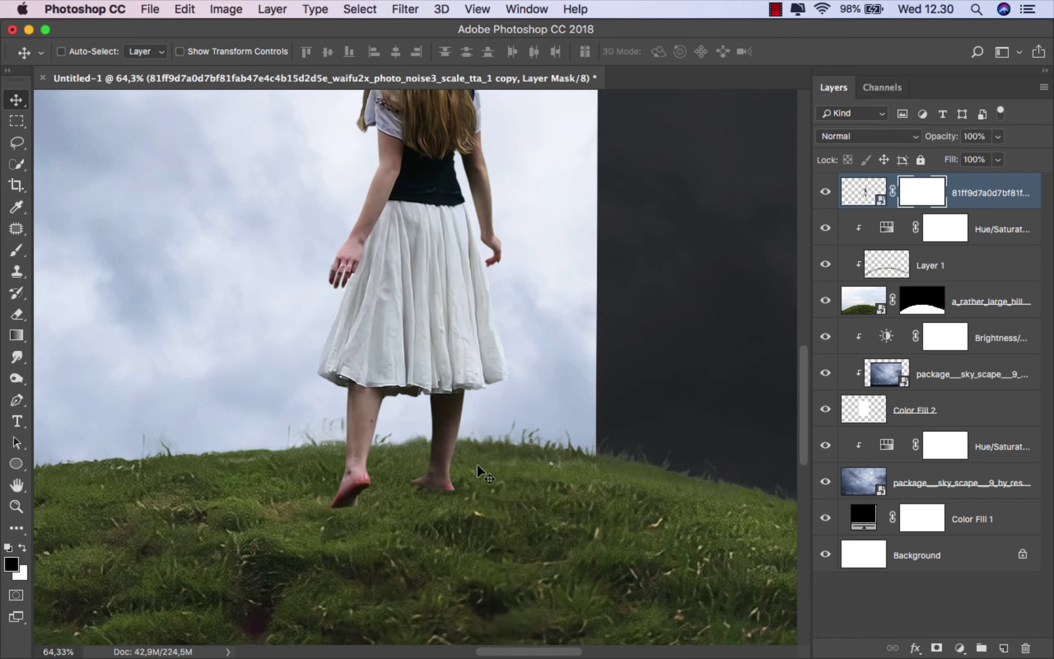
pyautogui.click(21, 251)
pyautogui.rightClick(253, 263)
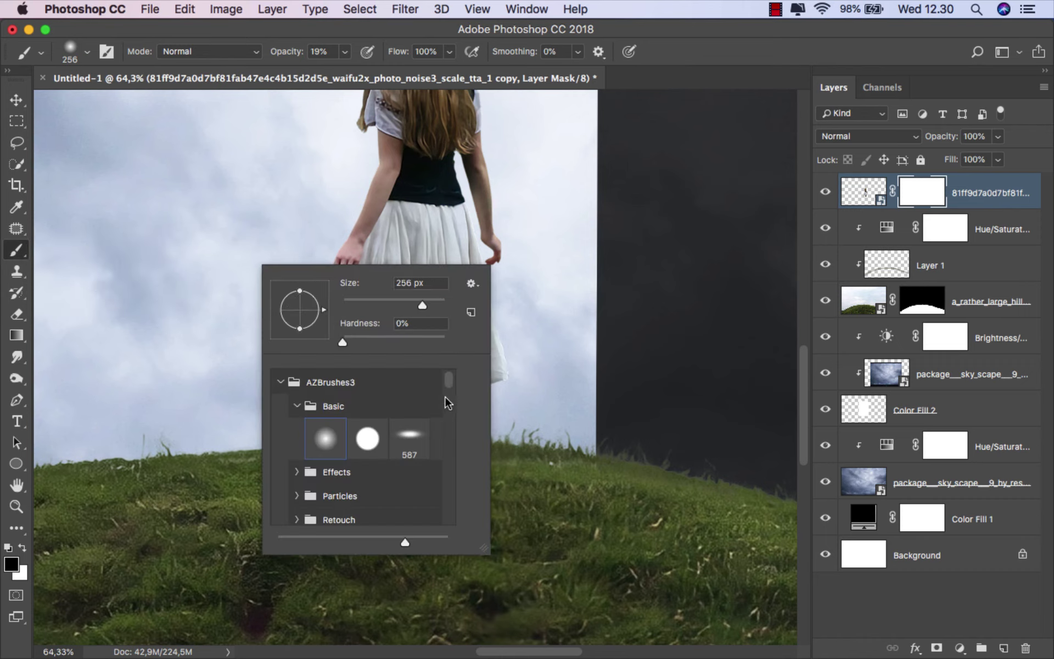
pyautogui.scroll(-3, 449, 384)
pyautogui.click(424, 428)
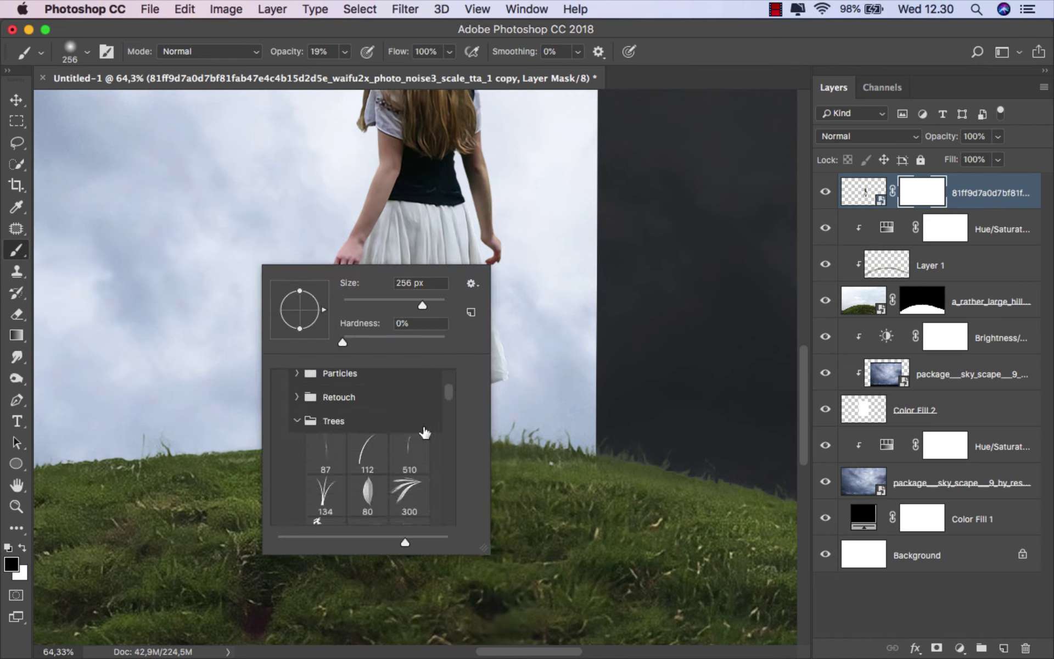
pyautogui.click(408, 453)
# Paint grass blades over her feet on the mask with a 59 px, 100% brush
pyautogui.moveTo(364, 301); pyautogui.dragTo(371, 301)
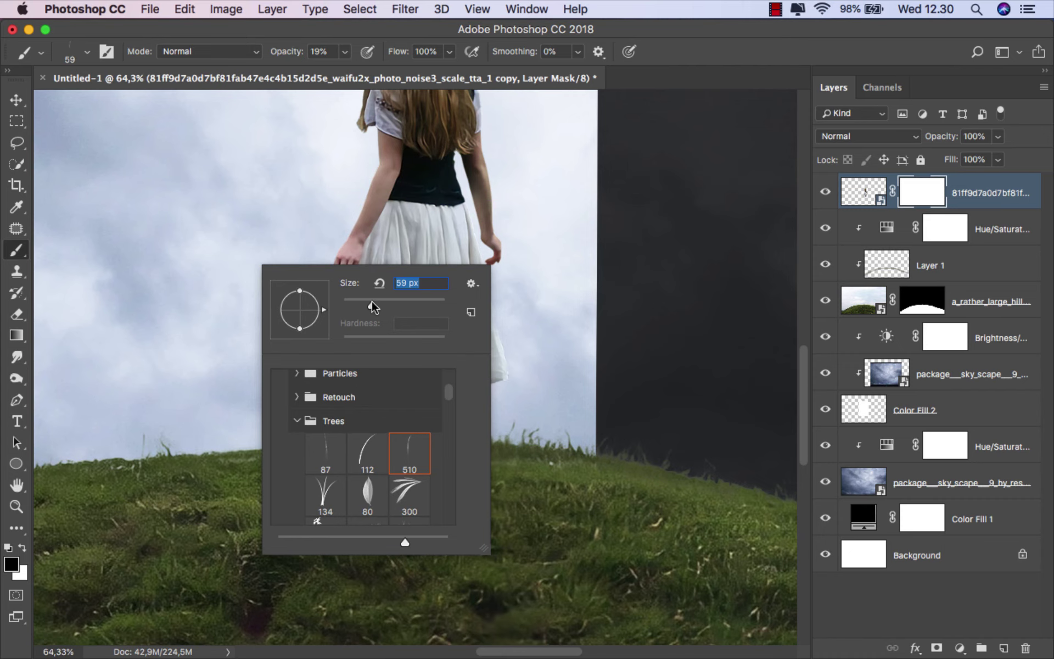
pyautogui.click(342, 56)
pyautogui.moveTo(341, 71); pyautogui.dragTo(409, 71)
pyautogui.keyDown('alt'); pyautogui.scroll(1, 315, 521); pyautogui.keyUp('alt')
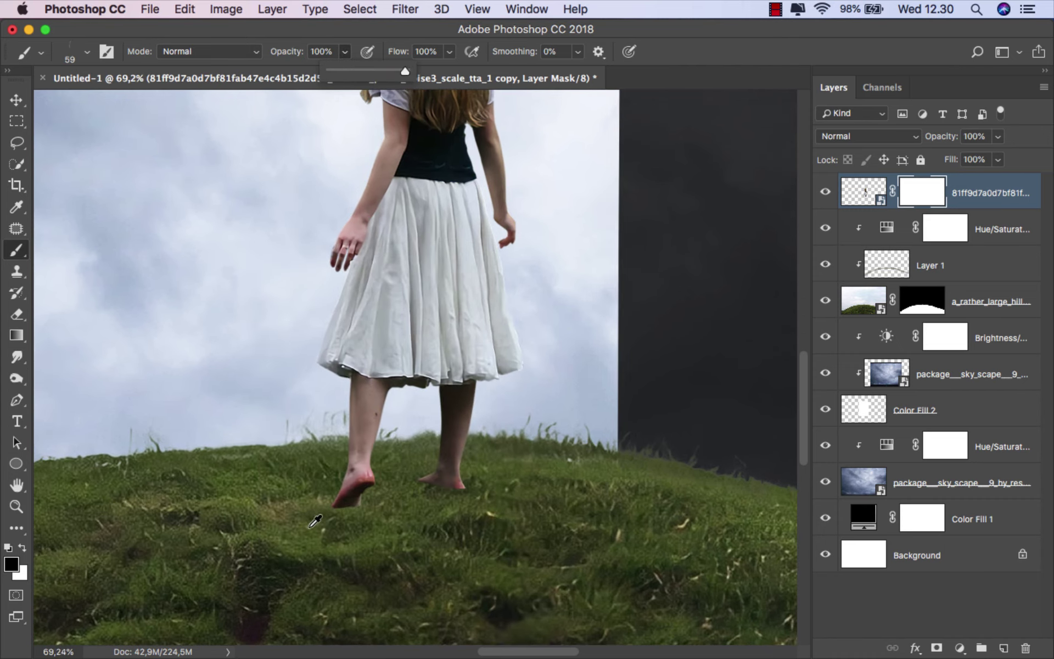
pyautogui.scroll(2, 316, 521)
pyautogui.scroll(-1, 448, 480)
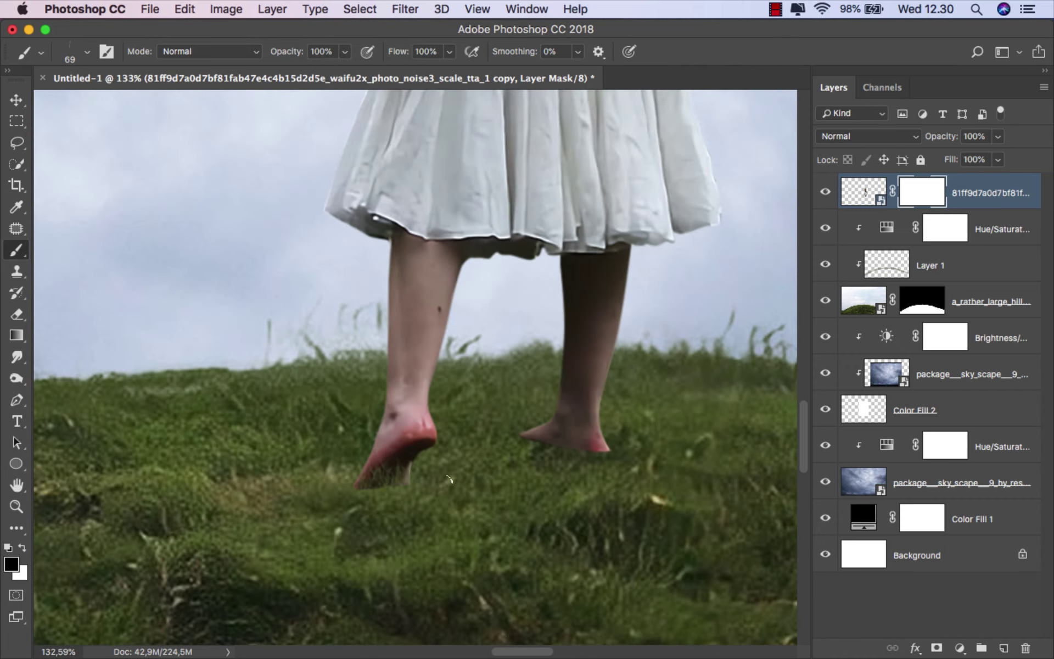
pyautogui.moveTo(449, 479); pyautogui.dragTo(514, 486)
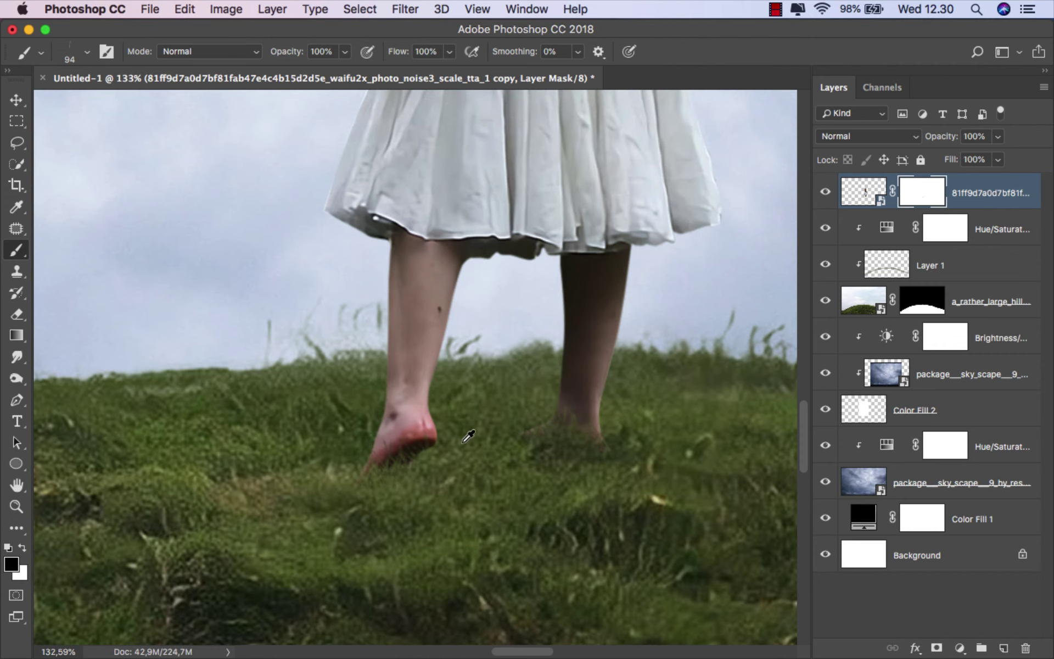
pyautogui.scroll(-3, 468, 437)
pyautogui.scroll(4, 375, 437)
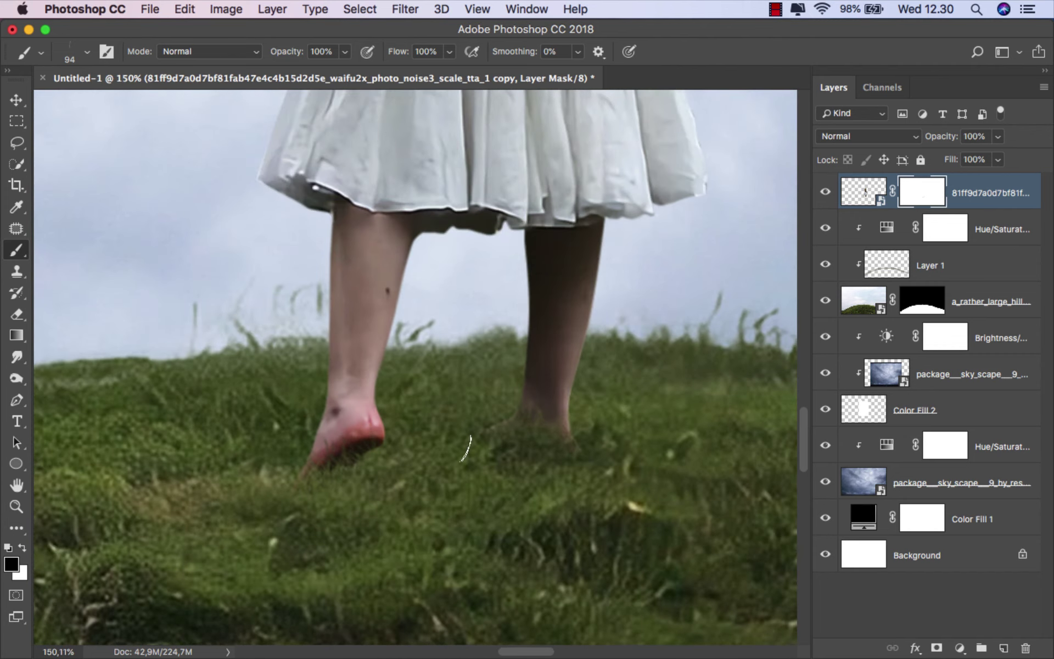
# Feather the girl's mask edge by 1.7 px
pyautogui.doubleClick(922, 199)
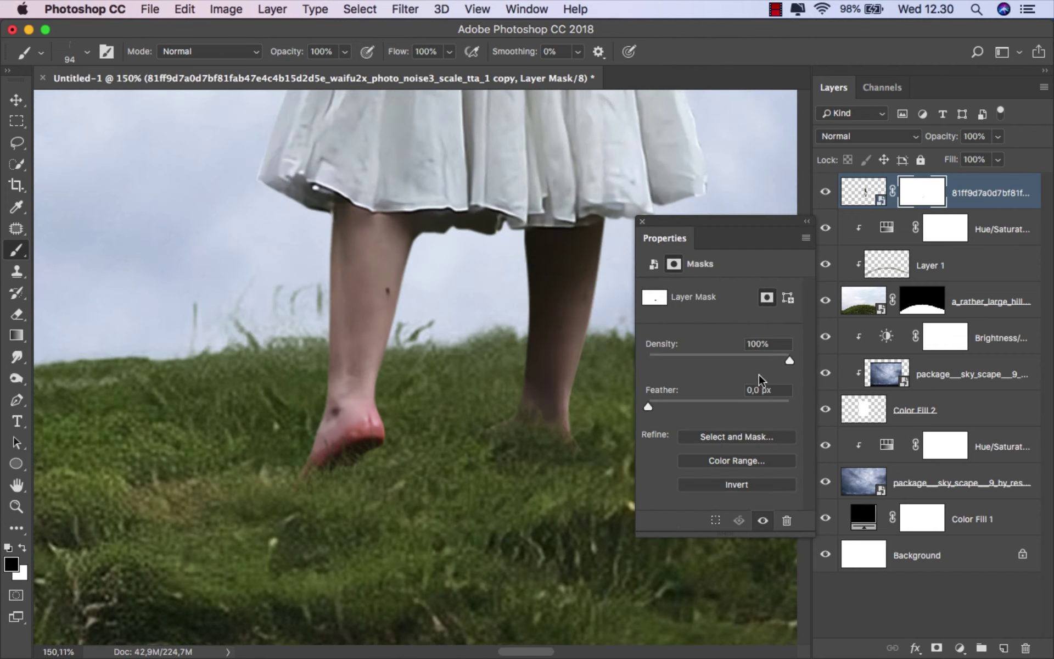
pyautogui.moveTo(647, 404); pyautogui.dragTo(660, 403)
pyautogui.click(643, 221)
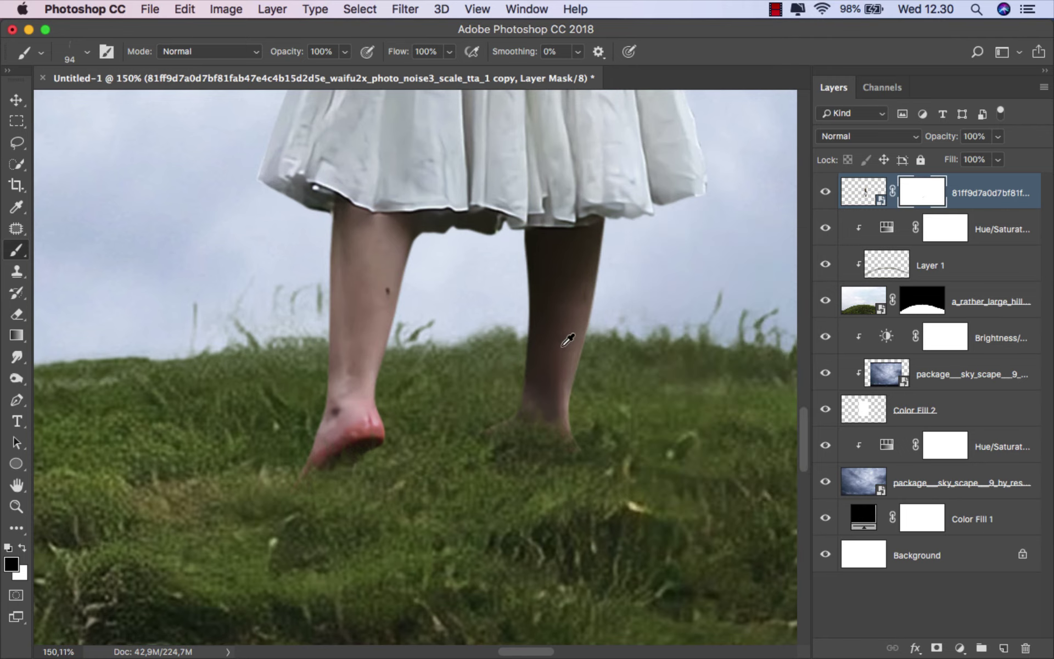
pyautogui.scroll(-2, 563, 343)
# Nudge the girl slightly right and select the hill's Hue/Saturation 2 layer
pyautogui.press('super+0')
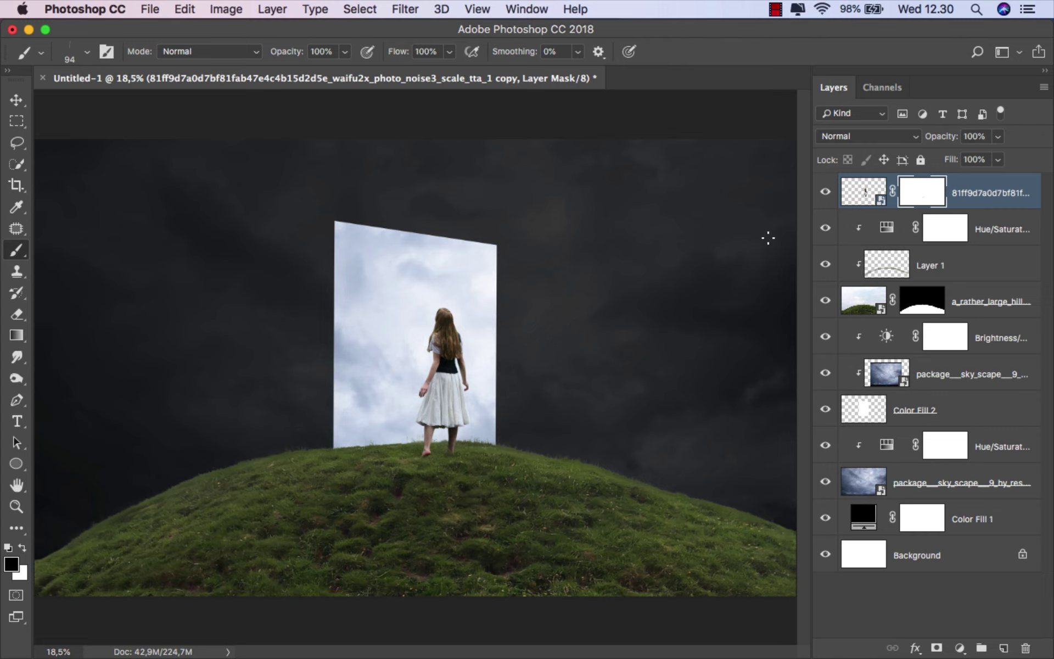
pyautogui.press('super+2')
pyautogui.press('v')
pyautogui.hotkey('shift', 'Right')
pyautogui.hotkey('shift', 'Right')
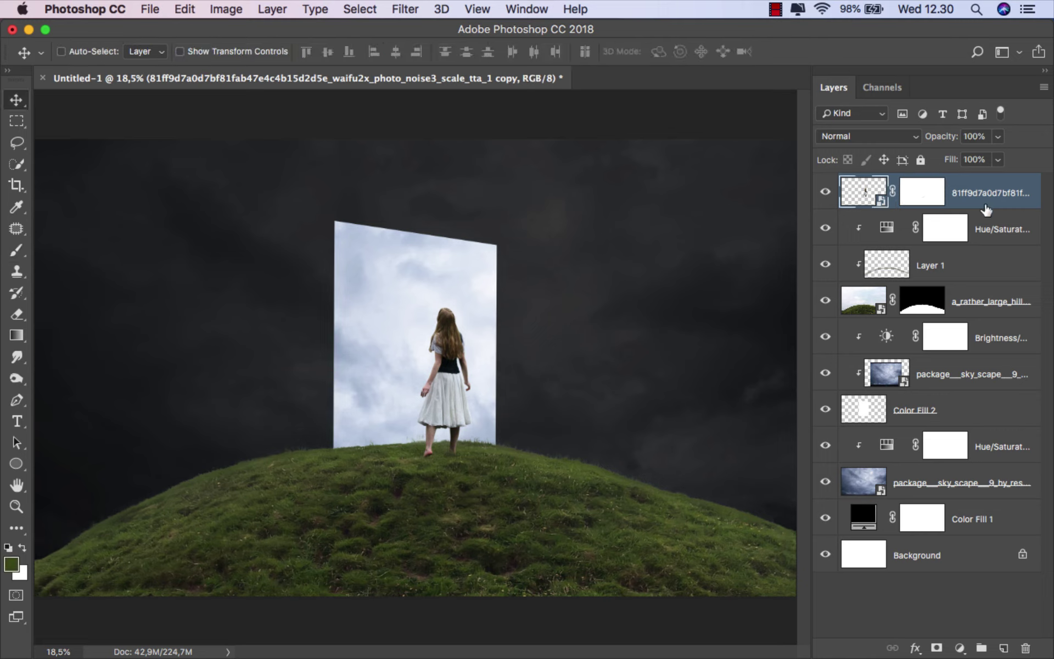
pyautogui.click(987, 228)
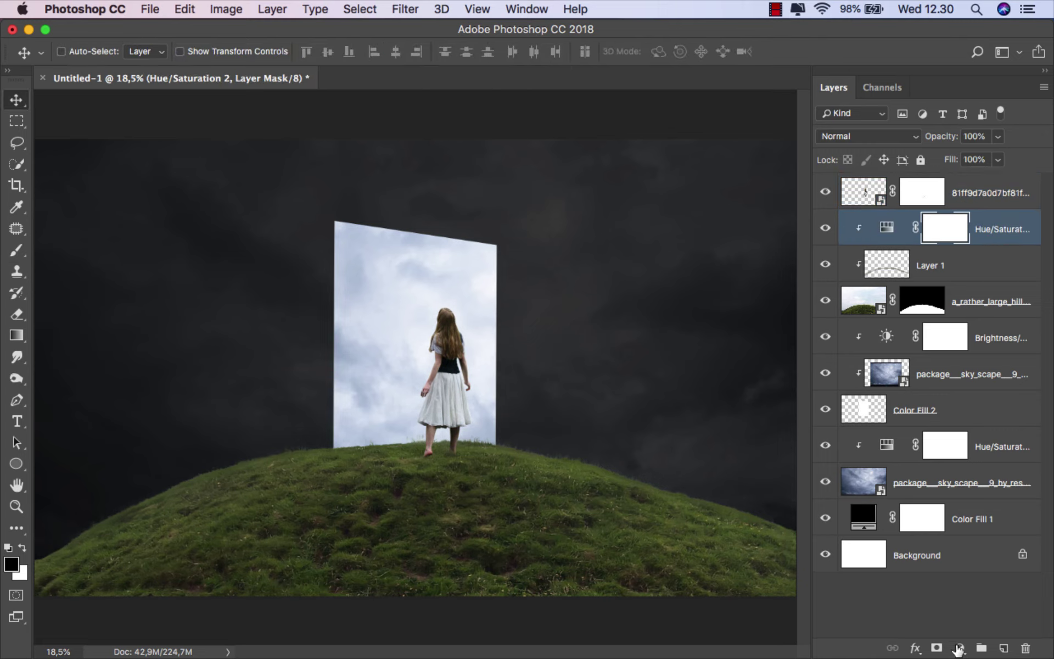
# Darken the hill with a clipped Brightness/Contrast adjustment at brightness -150
pyautogui.click(958, 649)
pyautogui.click(991, 385)
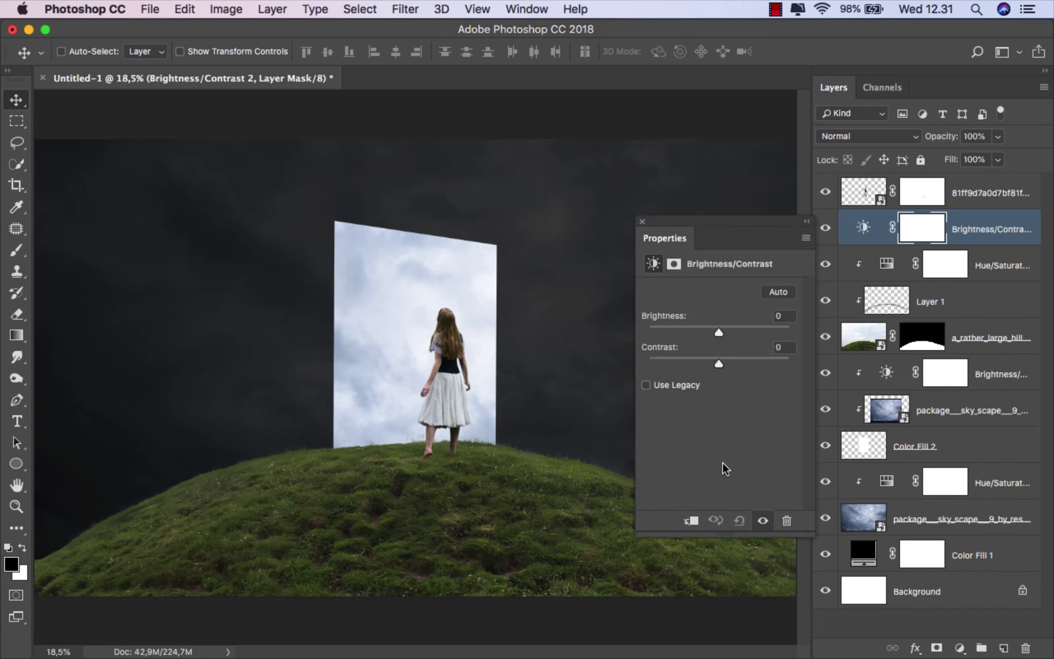
pyautogui.click(690, 521)
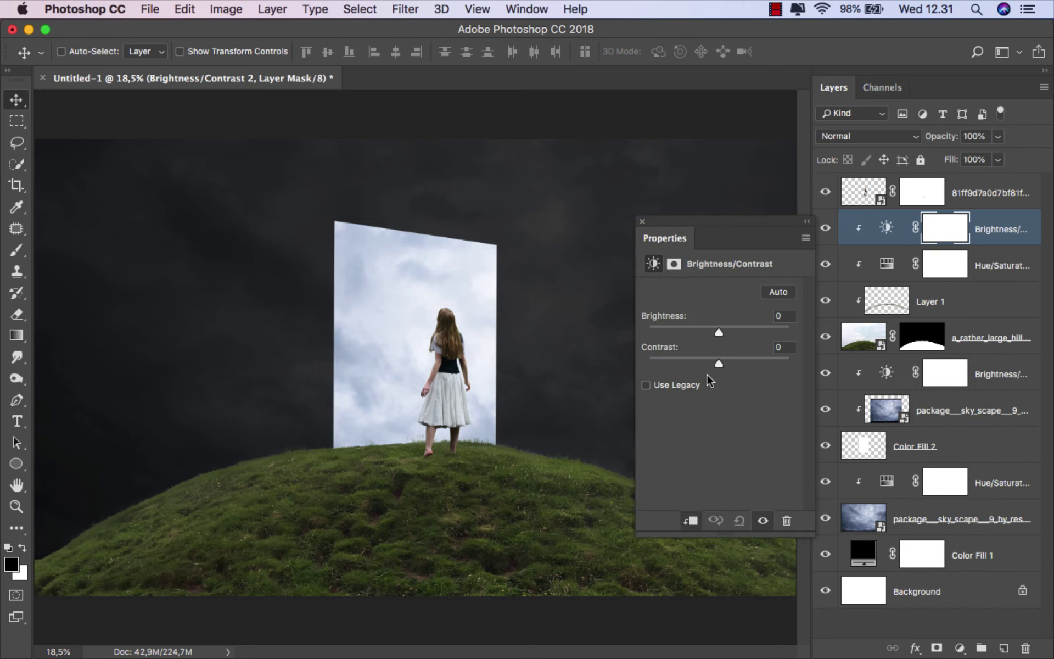
pyautogui.moveTo(718, 329); pyautogui.dragTo(687, 331)
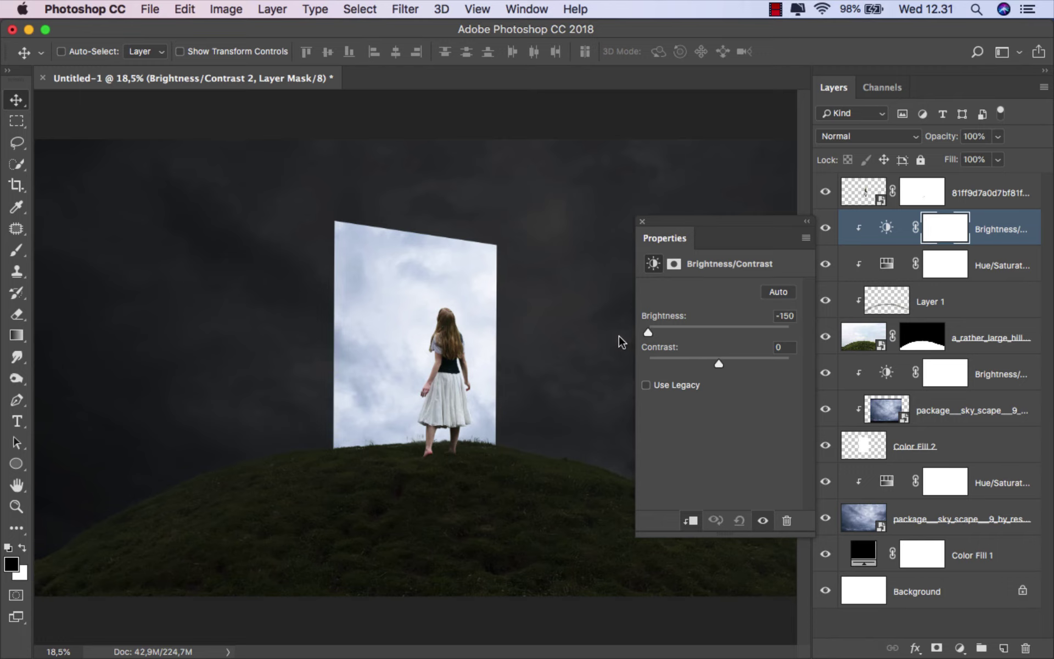
pyautogui.click(639, 221)
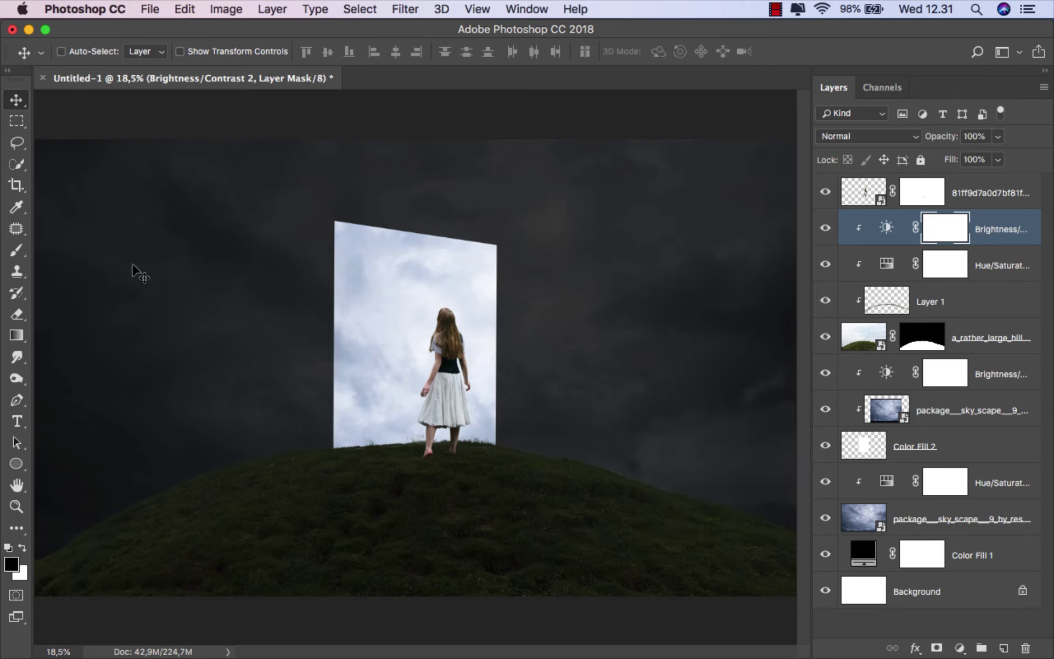
# With a soft round ~208 px brush, paint a light path from the doorway down the hill
pyautogui.click(17, 250)
pyautogui.rightClick(387, 341)
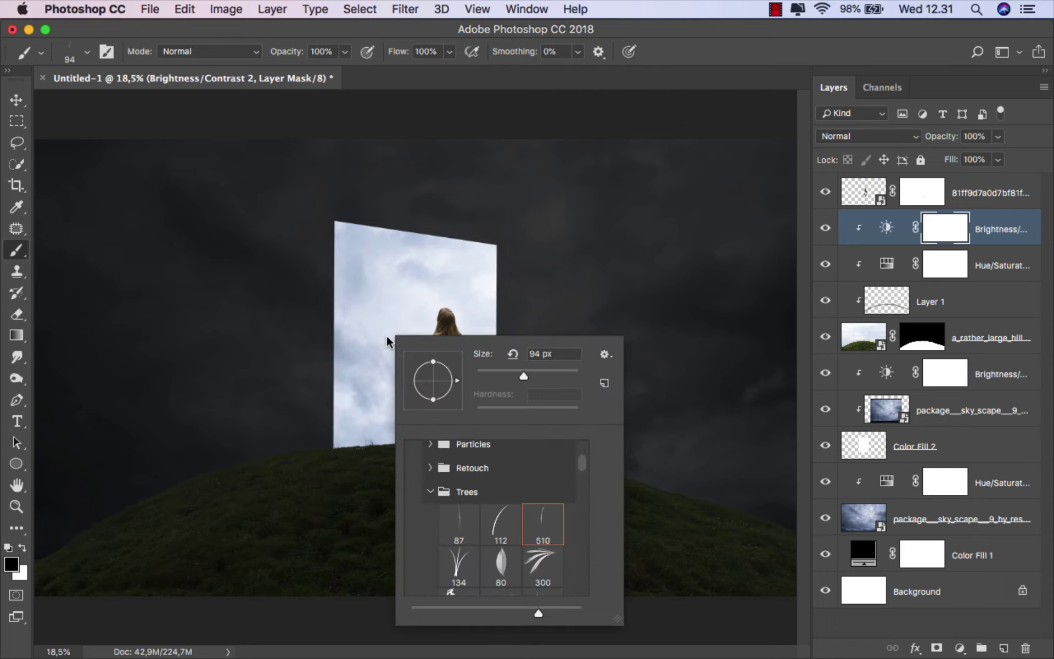
pyautogui.scroll(5, 577, 472)
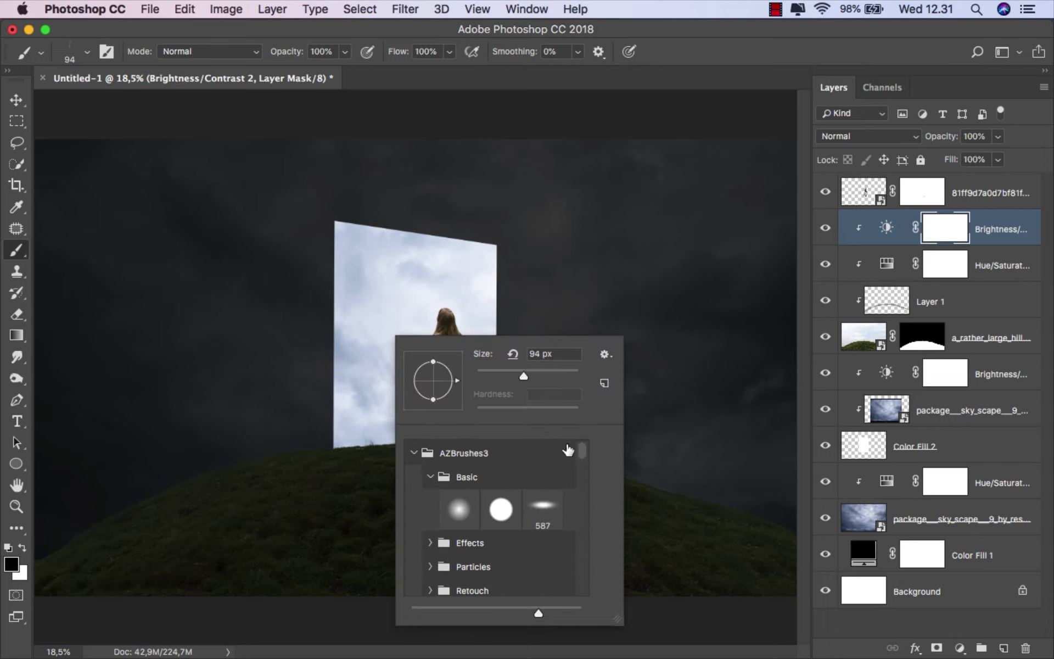
pyautogui.click(461, 505)
pyautogui.press('Return')
pyautogui.moveTo(330, 358); pyautogui.dragTo(754, 609)
pyautogui.scroll(1, 471, 445)
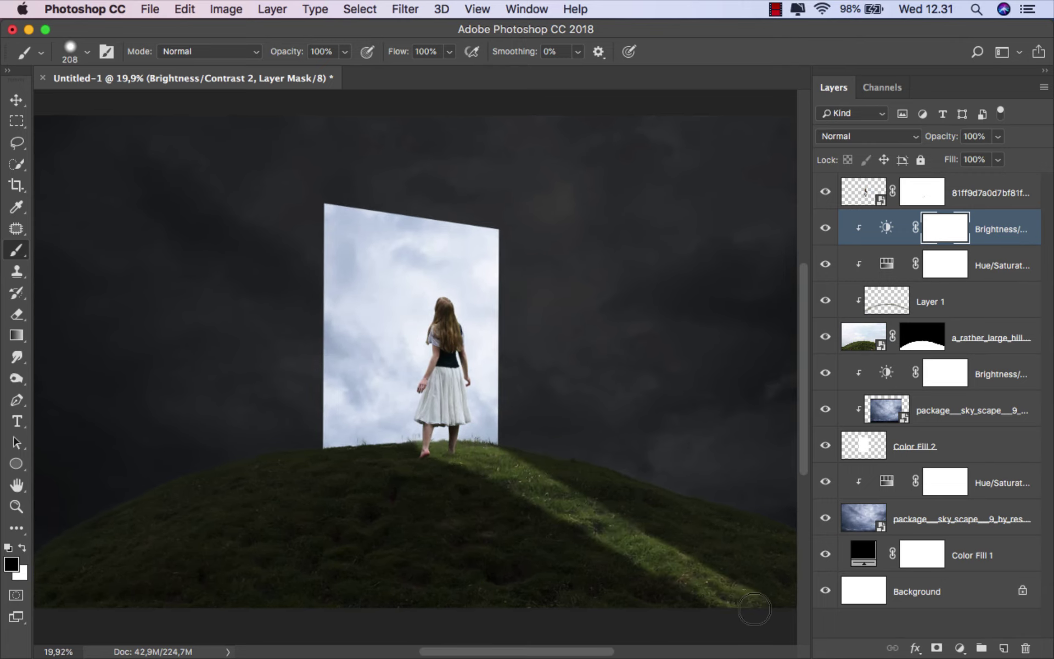
pyautogui.moveTo(339, 447); pyautogui.dragTo(607, 608)
pyautogui.moveTo(387, 444); pyautogui.dragTo(606, 559)
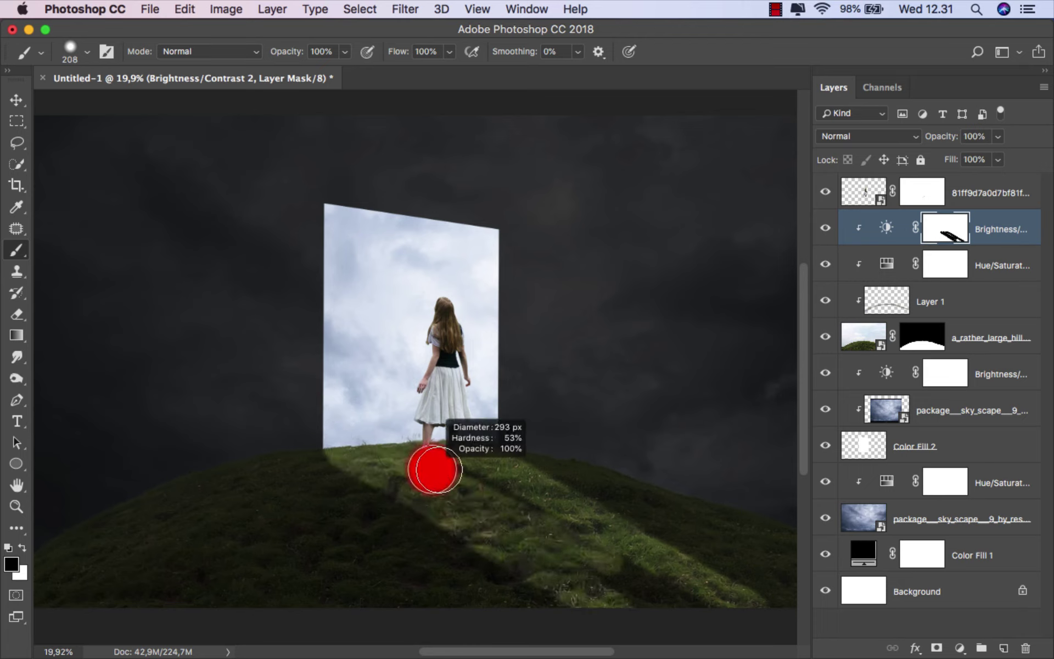
pyautogui.moveTo(439, 467); pyautogui.dragTo(714, 614)
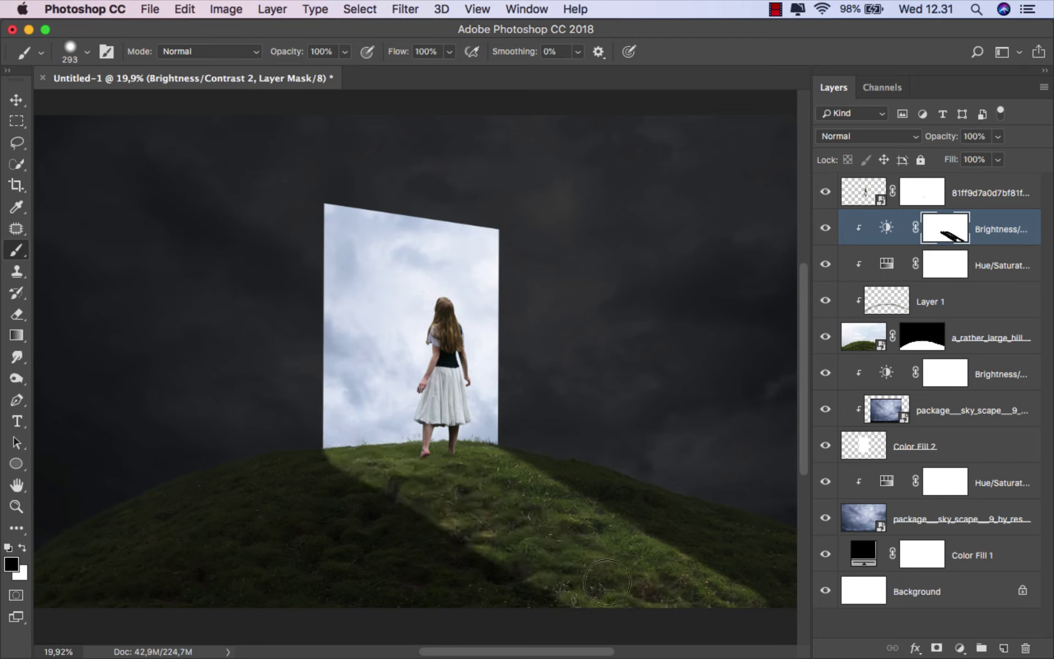
pyautogui.moveTo(418, 493); pyautogui.dragTo(567, 605)
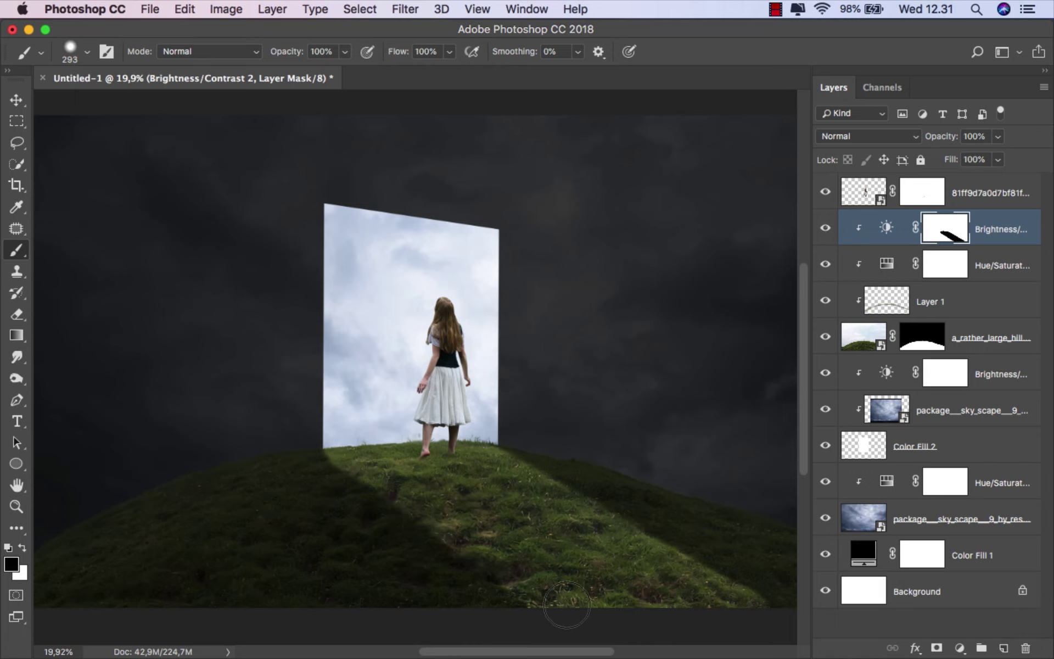
pyautogui.scroll(-2, 472, 453)
# Lower brush opacity to 19% and soften the shadow edges left of and below the doorway
pyautogui.rightClick(515, 470)
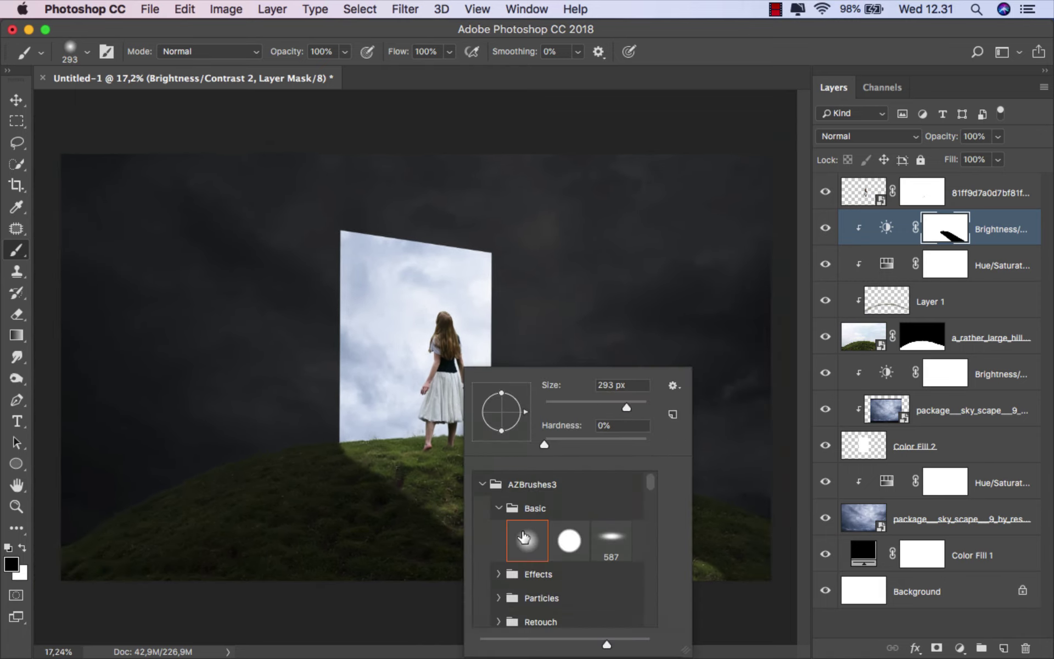
pyautogui.click(345, 53)
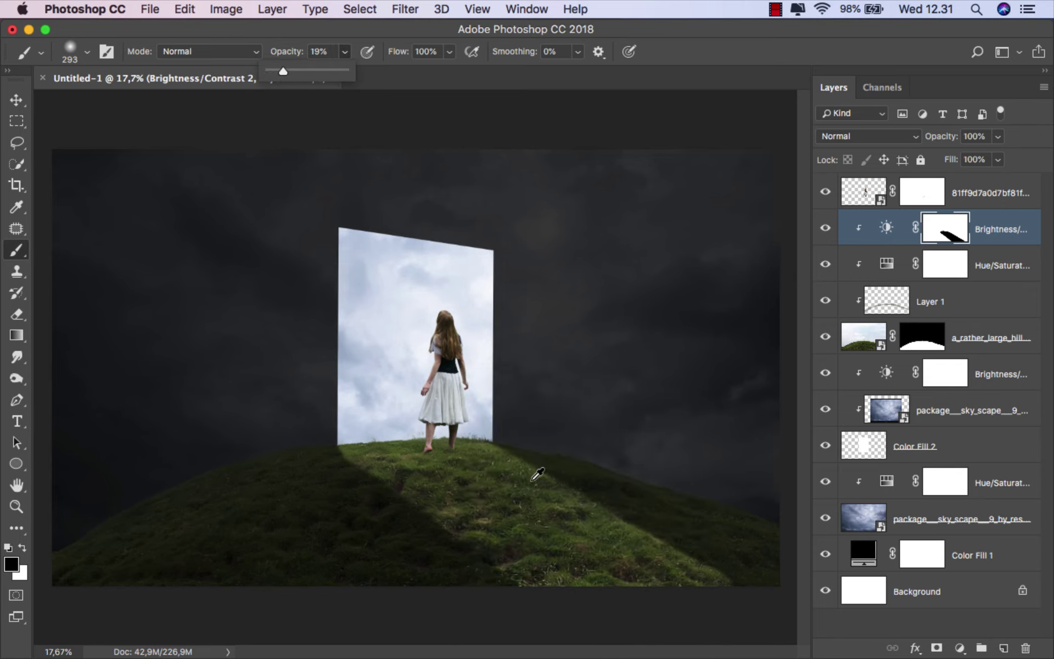
pyautogui.scroll(2, 529, 483)
pyautogui.moveTo(529, 482); pyautogui.dragTo(388, 412)
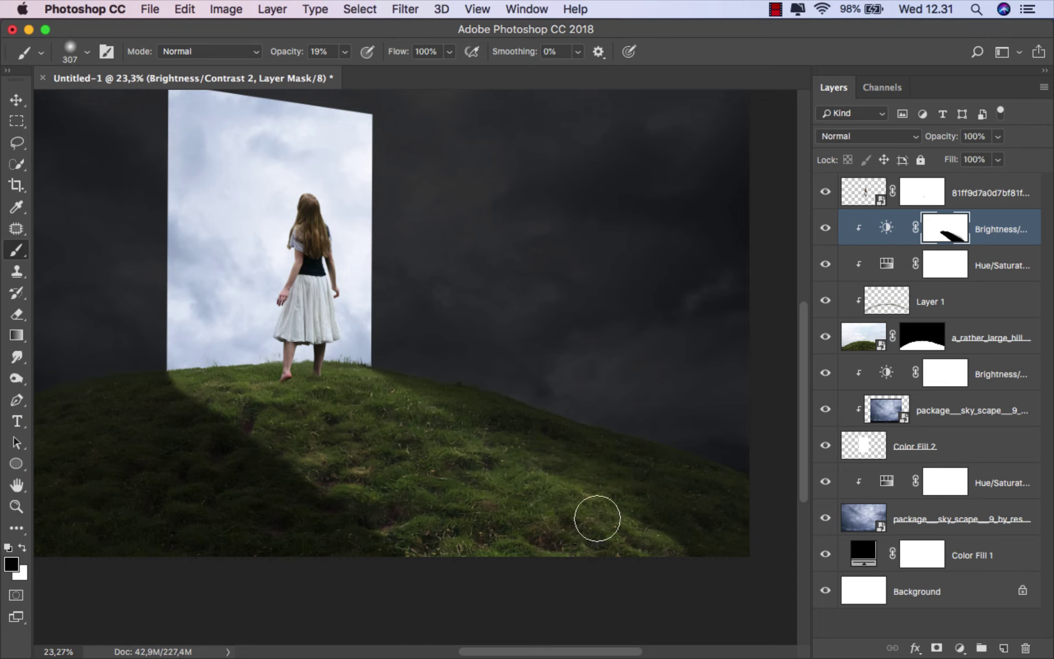
pyautogui.hscroll(-5, 393, 440)
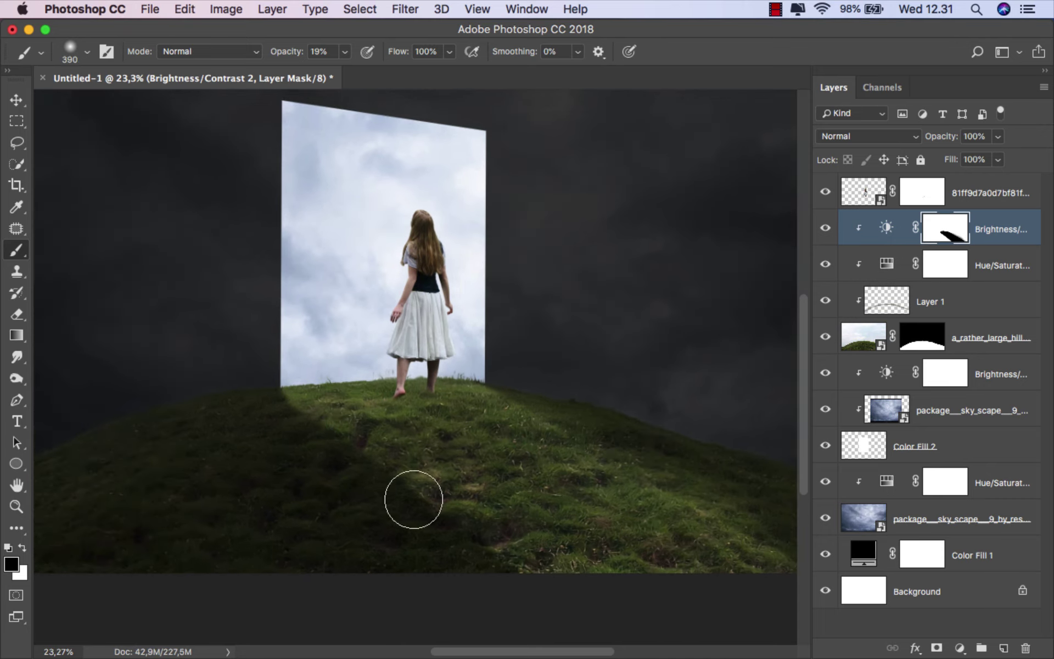
pyautogui.moveTo(365, 447); pyautogui.dragTo(384, 448)
pyautogui.moveTo(301, 393); pyautogui.dragTo(365, 430)
pyautogui.moveTo(313, 401)
pyautogui.mouseDown()
pyautogui.moveTo(328, 427)
pyautogui.moveTo(363, 428)
pyautogui.moveTo(329, 438)
pyautogui.moveTo(306, 407)
pyautogui.moveTo(351, 418)
pyautogui.mouseUp()
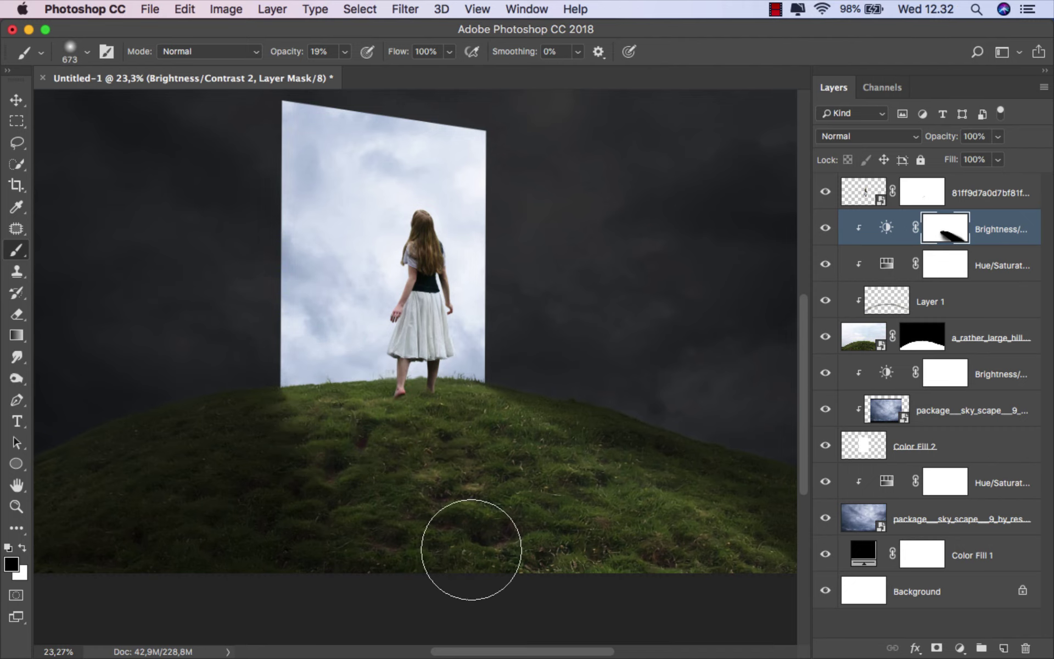
pyautogui.moveTo(579, 496); pyautogui.dragTo(551, 478)
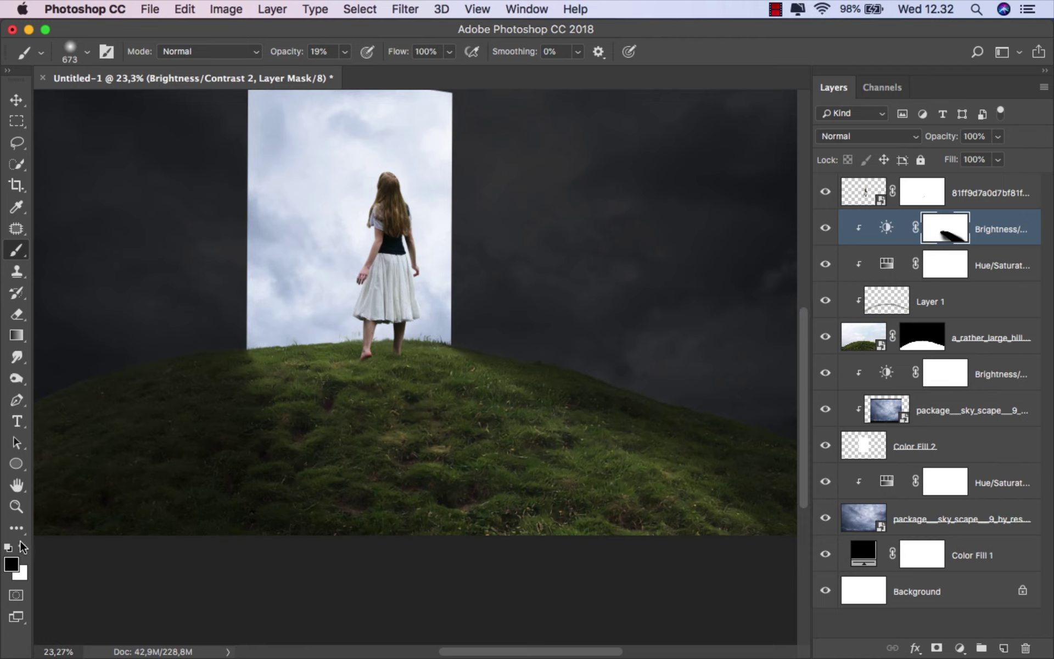
# Paint white with a ~1088 px brush to darken the hill's right and left slopes
pyautogui.click(23, 546)
pyautogui.moveTo(306, 446); pyautogui.dragTo(359, 447)
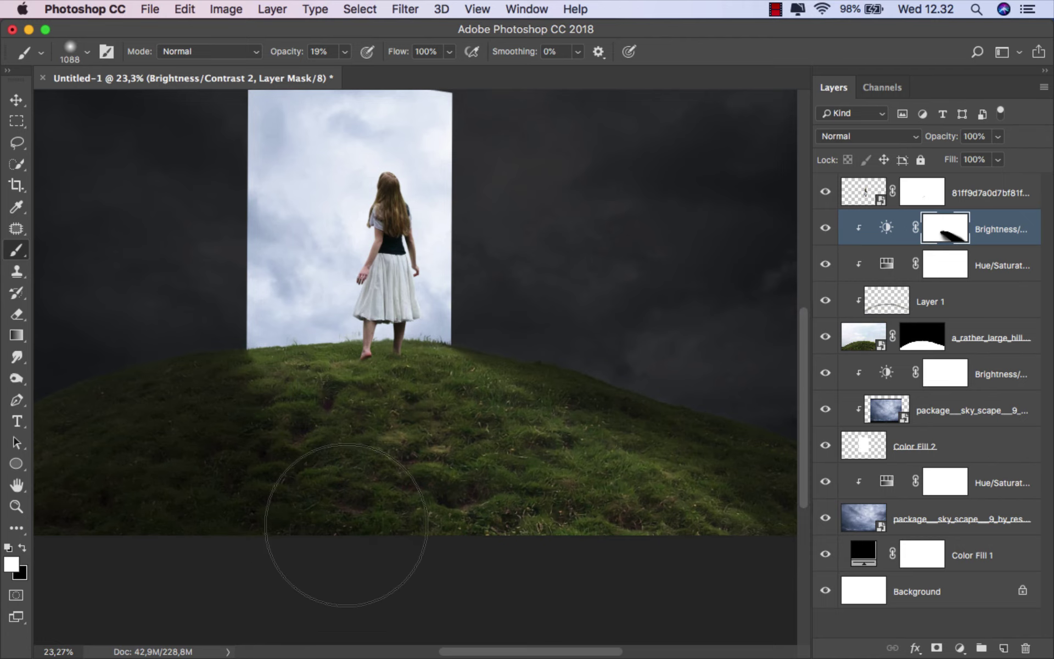
pyautogui.moveTo(633, 559); pyautogui.dragTo(604, 565)
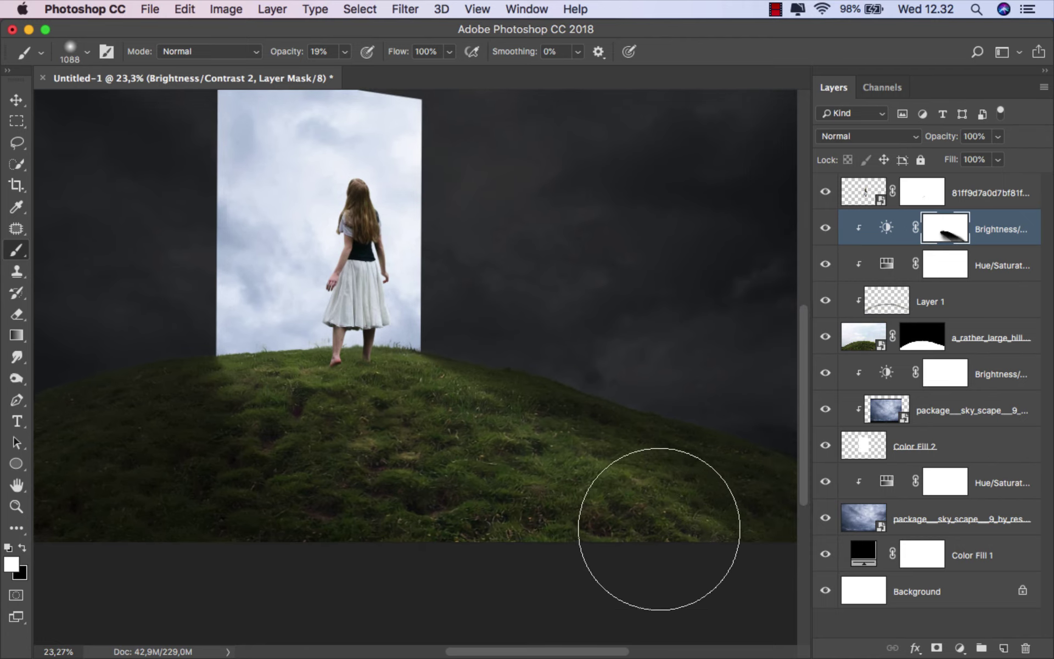
pyautogui.moveTo(659, 528); pyautogui.dragTo(706, 513)
pyautogui.moveTo(624, 447); pyautogui.dragTo(529, 412)
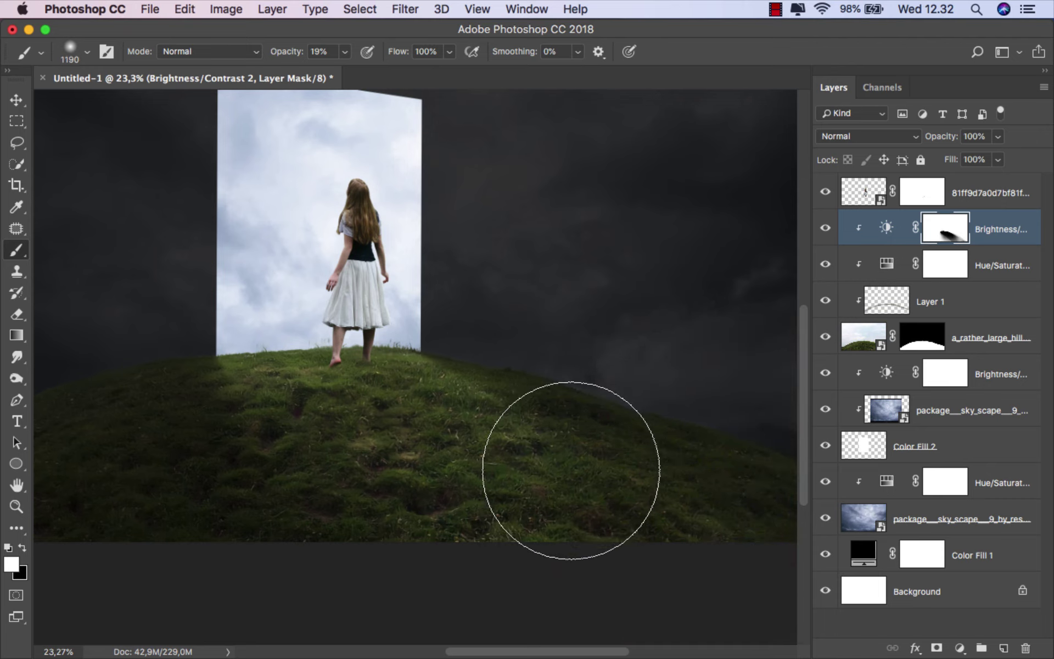
pyautogui.moveTo(207, 482)
pyautogui.mouseDown()
pyautogui.moveTo(184, 483)
pyautogui.moveTo(181, 436)
pyautogui.mouseUp()
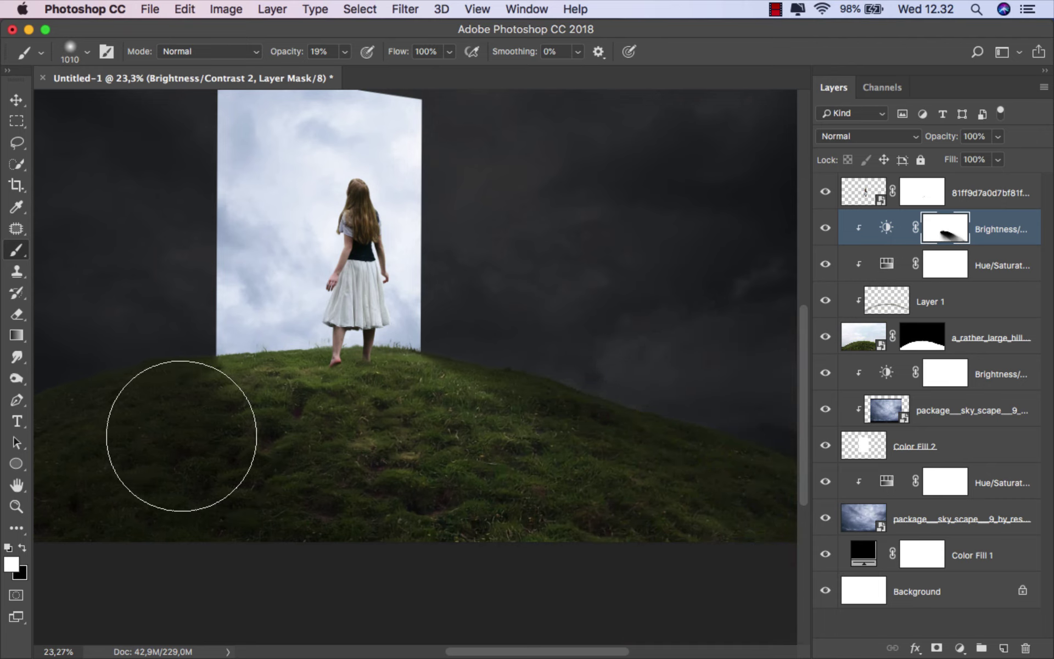
# Switch to black at 10% strength and resize the brush for finer mask painting
pyautogui.scroll(-2, 549, 510)
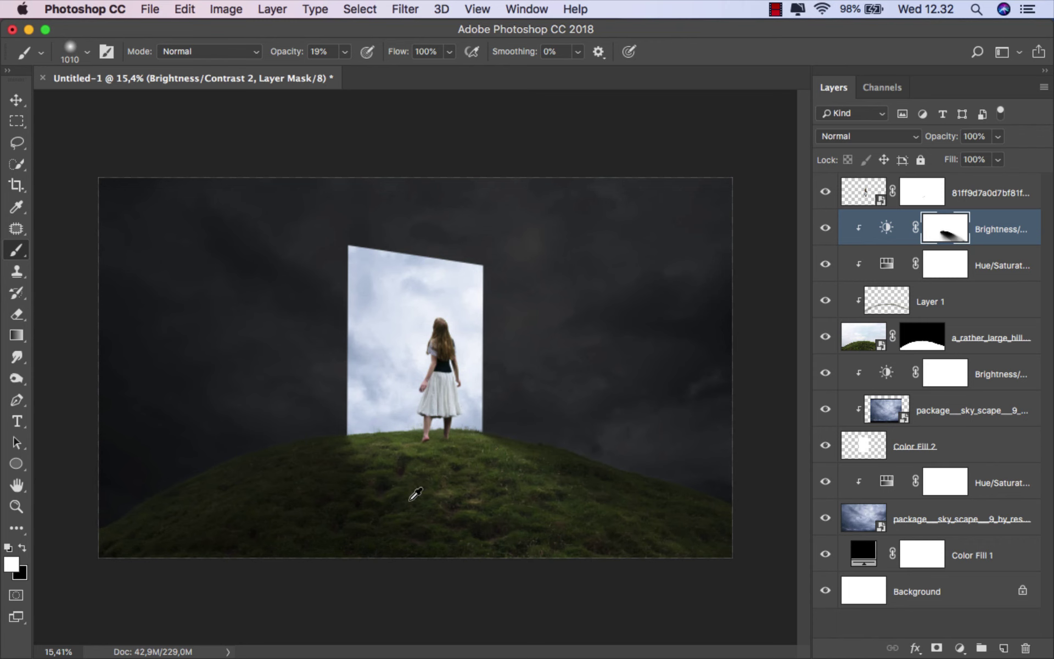
pyautogui.scroll(3, 416, 494)
pyautogui.moveTo(369, 470); pyautogui.dragTo(265, 461)
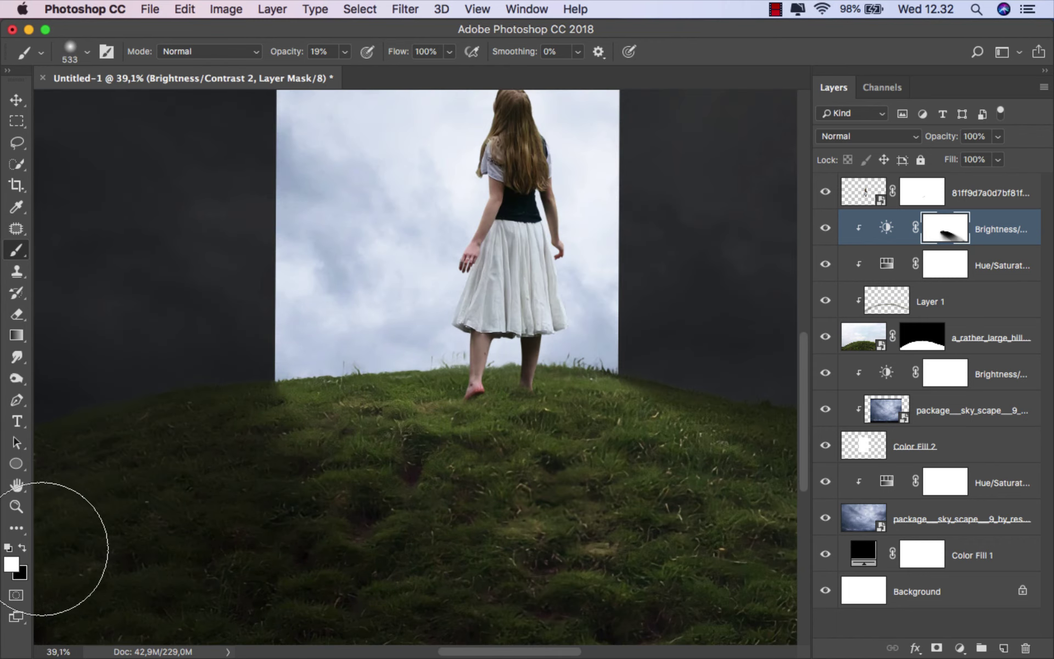
pyautogui.press('x')
pyautogui.scroll(2, 329, 439)
pyautogui.moveTo(364, 435)
pyautogui.mouseDown()
pyautogui.moveTo(305, 420)
pyautogui.moveTo(321, 459)
pyautogui.mouseUp()
pyautogui.press('1')
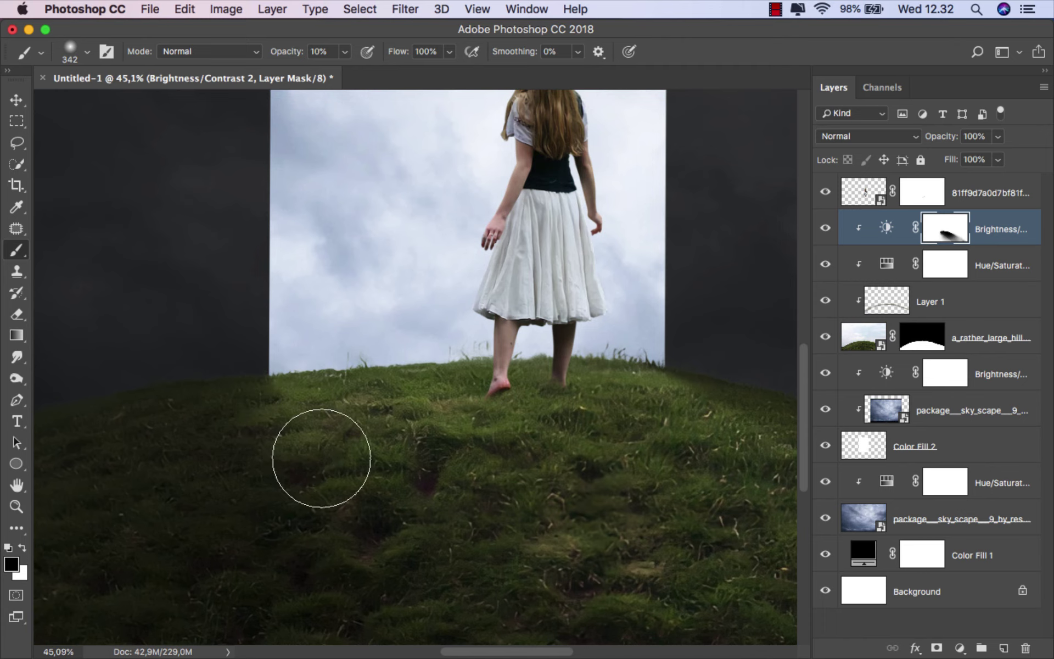
pyautogui.moveTo(306, 512); pyautogui.dragTo(346, 513)
pyautogui.scroll(-1, 362, 462)
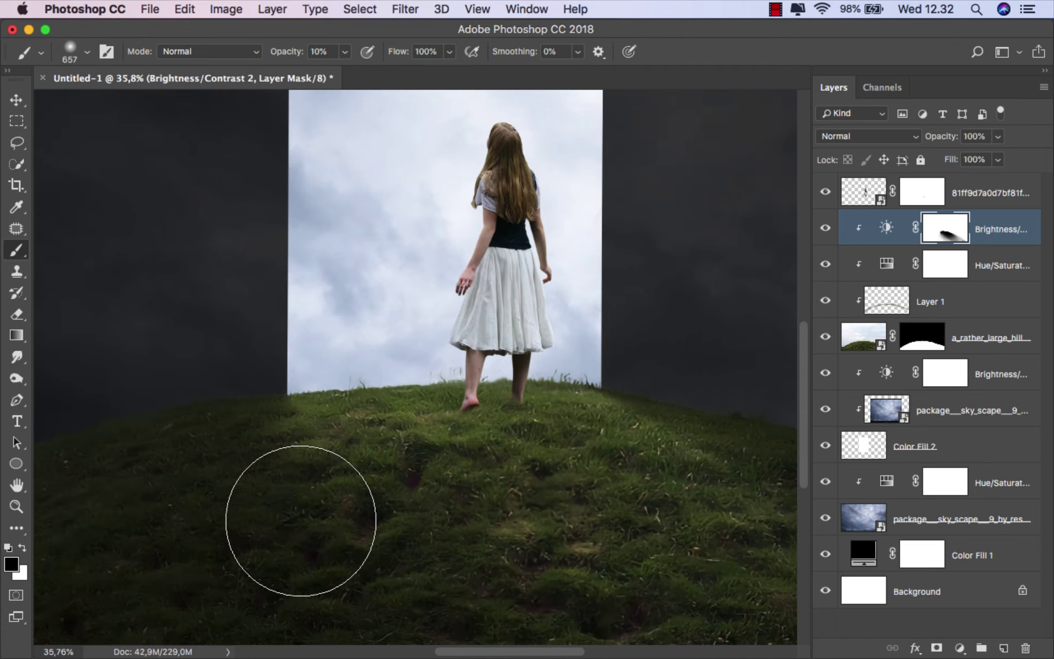
pyautogui.scroll(-1, 362, 466)
pyautogui.moveTo(381, 461); pyautogui.dragTo(417, 462)
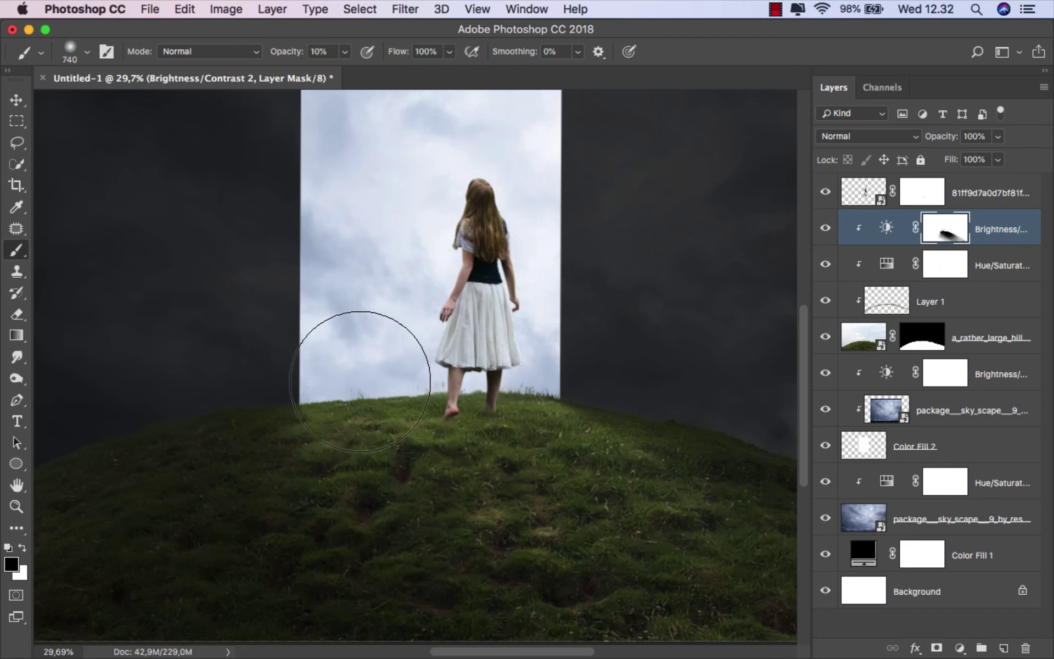
# Toggle the brightness adjustment to compare, then target the adjustment layer instead of its mask
pyautogui.scroll(-1, 435, 399)
pyautogui.scroll(-1, 435, 404)
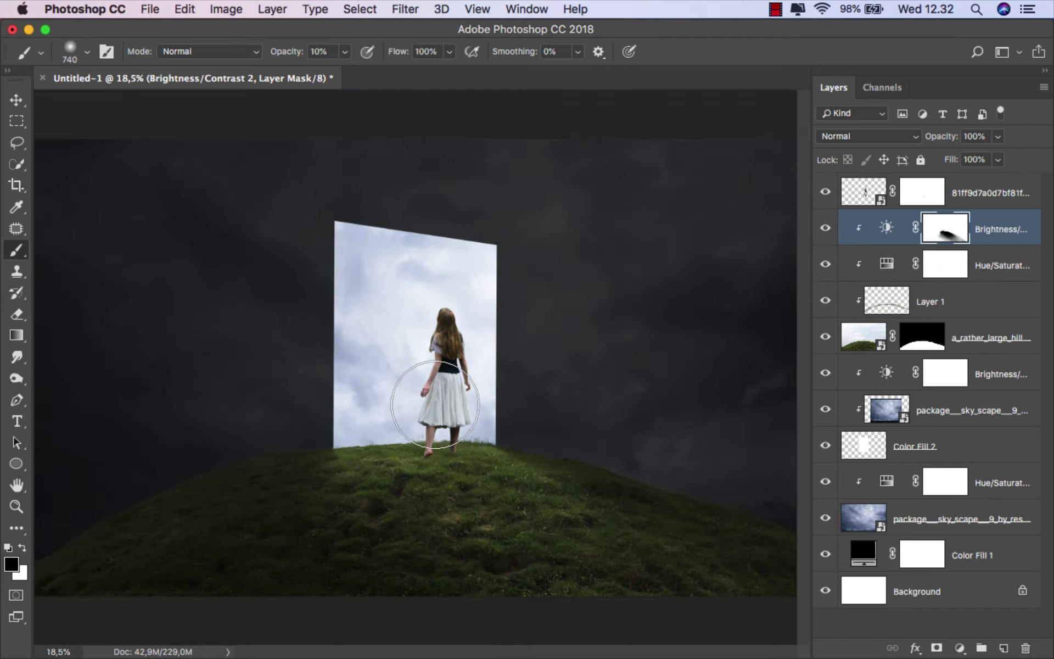
pyautogui.click(828, 233)
pyautogui.press('super+2')
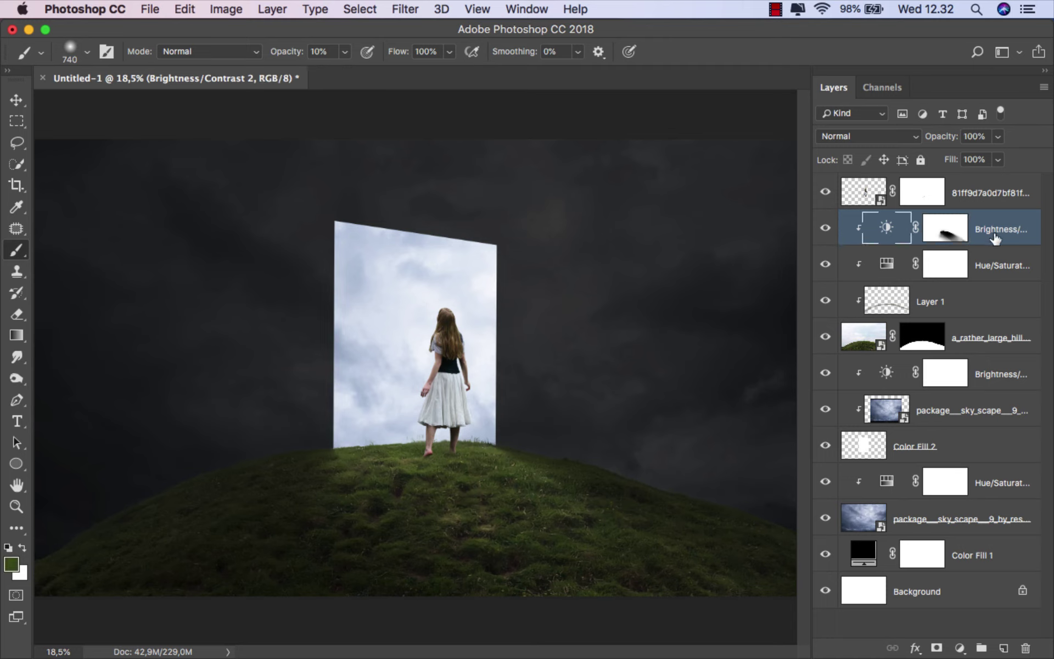
# Add a Levels adjustment clipped to the hill with its white input pulled to 128
pyautogui.press('v')
pyautogui.click(959, 648)
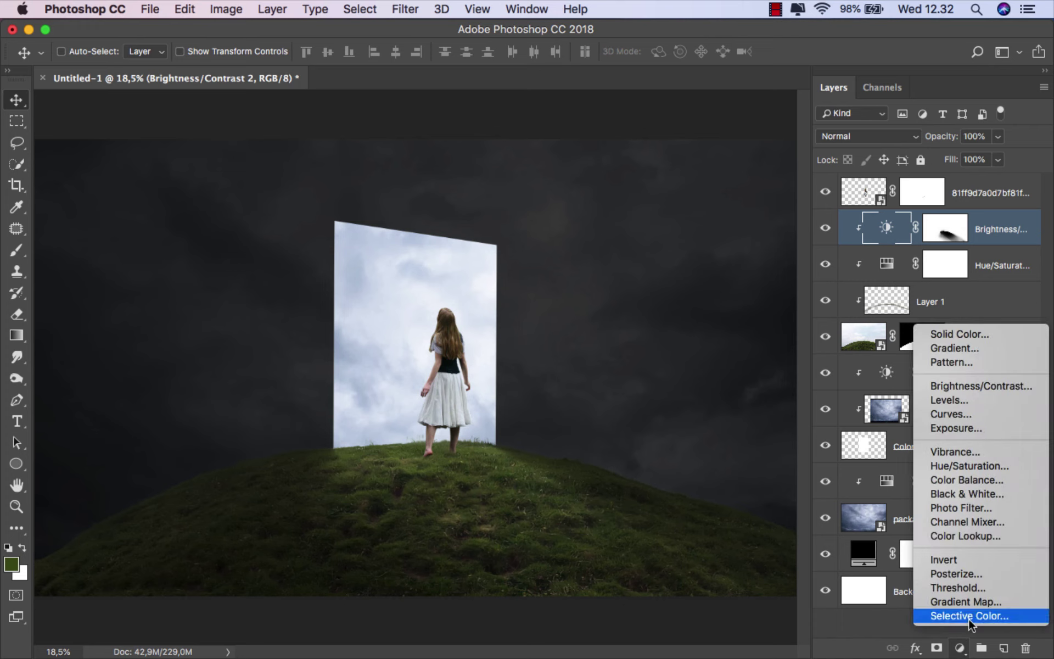
pyautogui.click(980, 400)
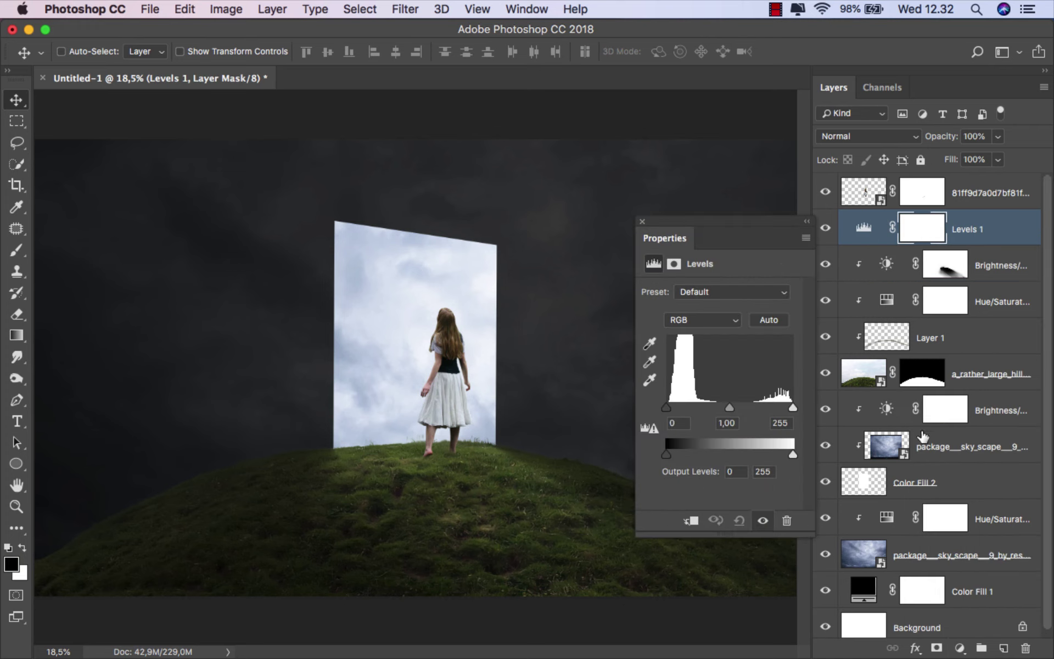
pyautogui.click(691, 520)
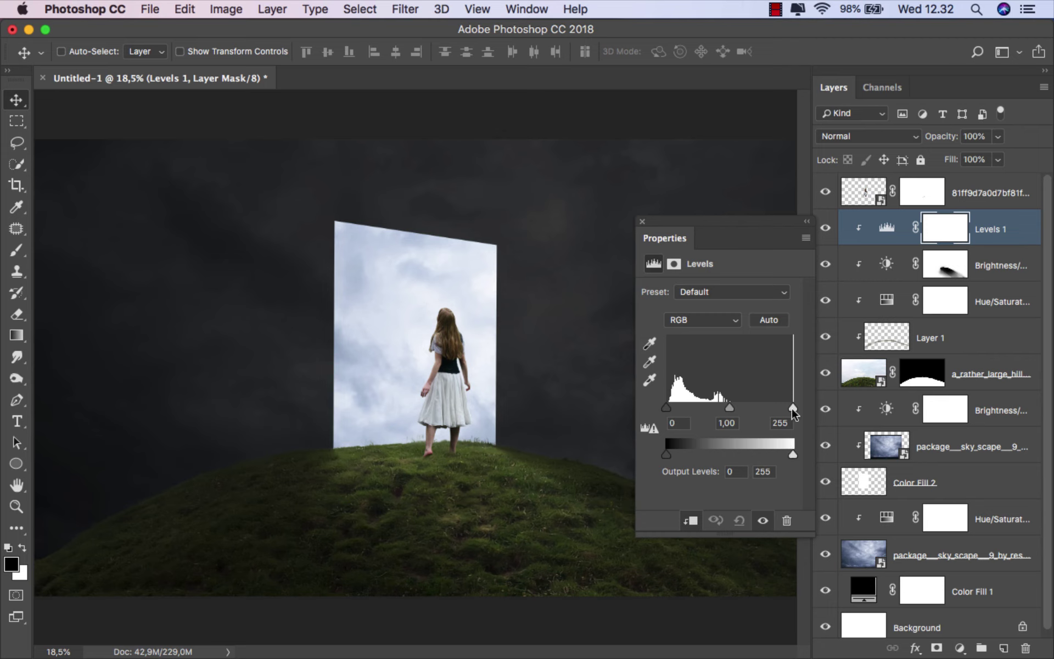
pyautogui.moveTo(792, 408); pyautogui.dragTo(729, 408)
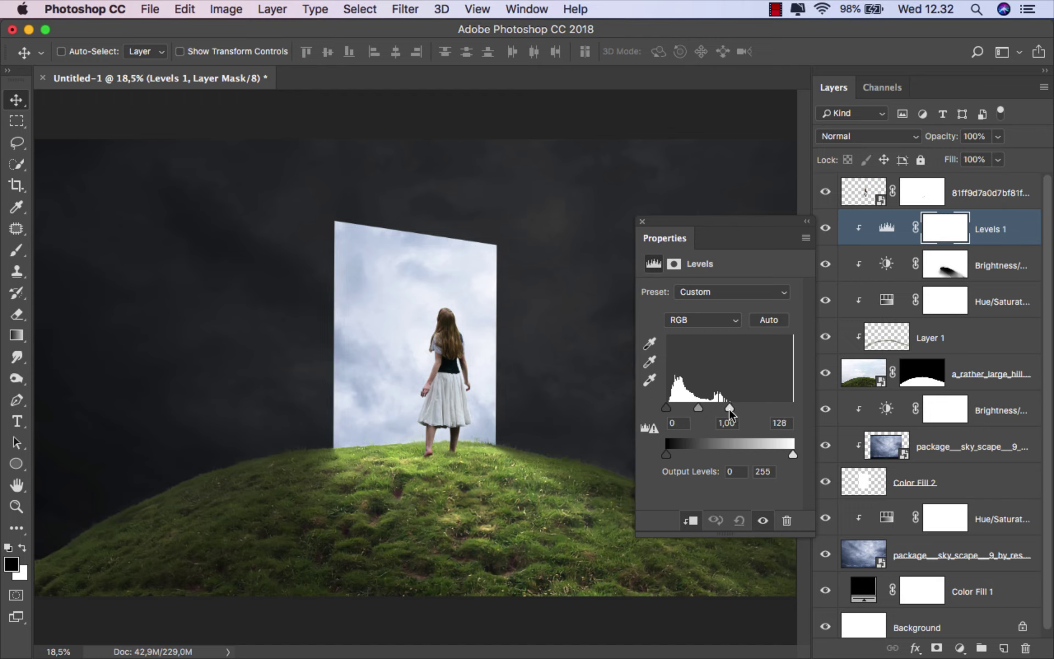
pyautogui.click(642, 221)
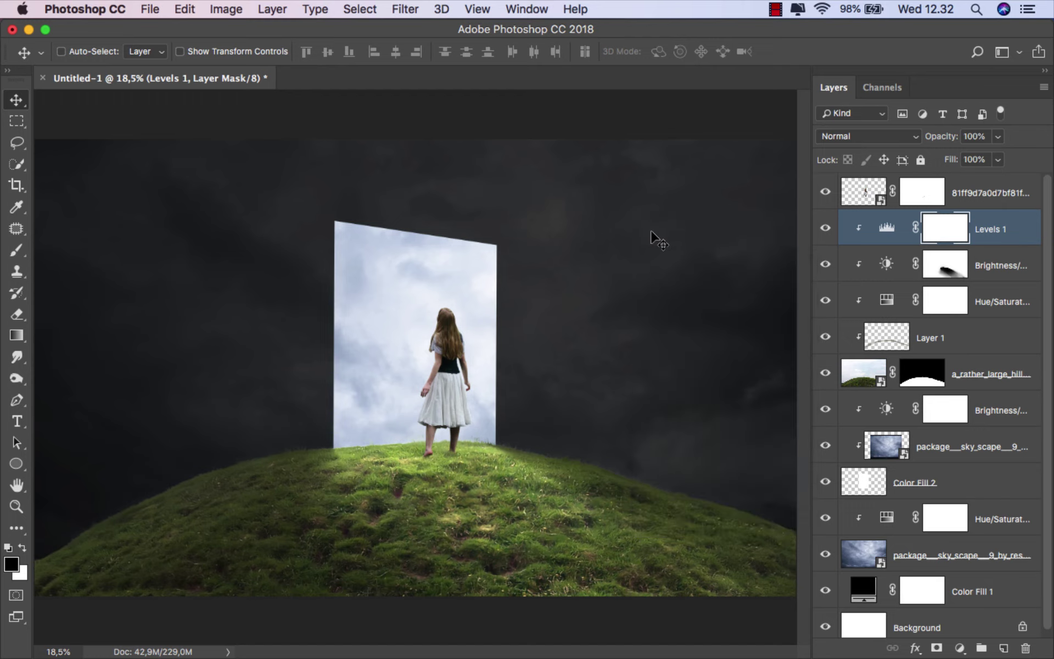
# Split Levels 1's Underlying Layer black blend slider to spare dark grass, then select its mask
pyautogui.rightClick(1004, 237)
pyautogui.click(957, 237)
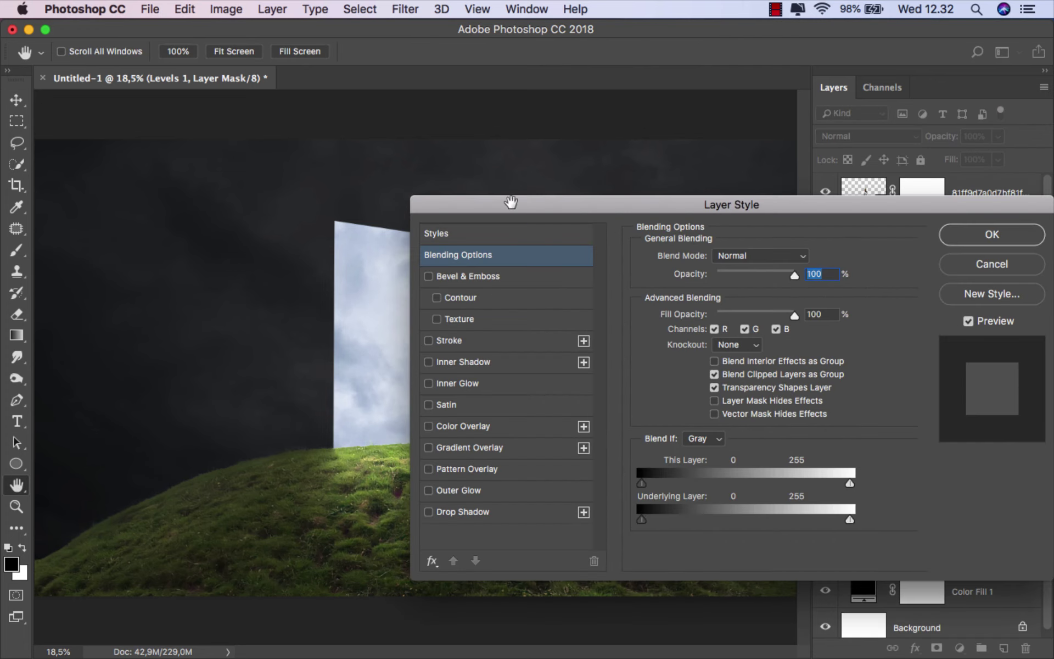
pyautogui.moveTo(511, 203); pyautogui.dragTo(667, 122)
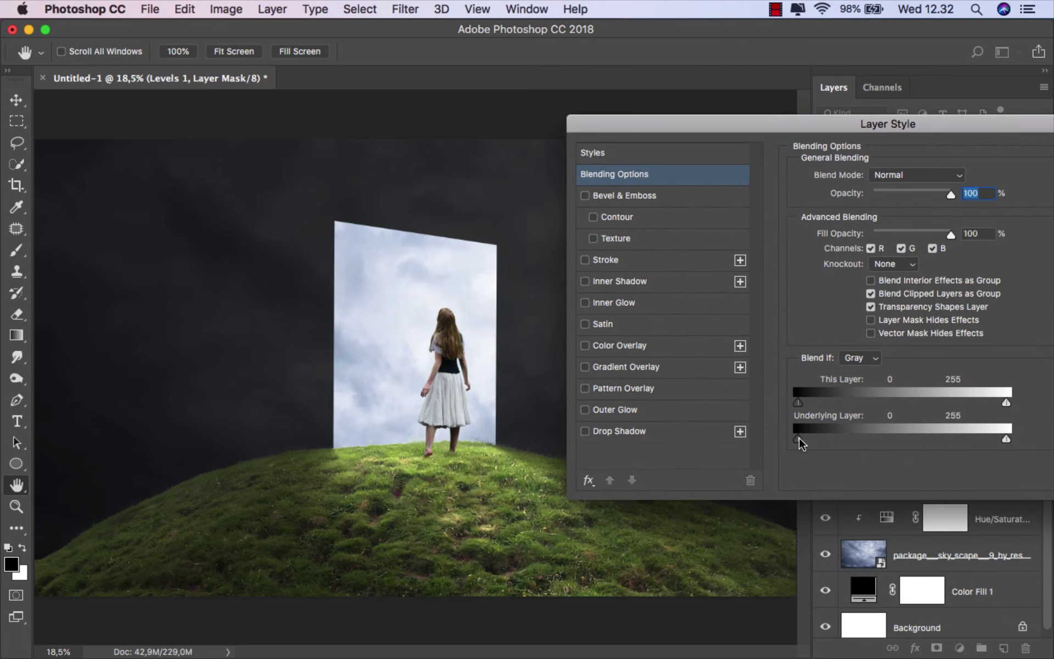
pyautogui.moveTo(801, 438); pyautogui.dragTo(836, 438)
pyautogui.moveTo(916, 125); pyautogui.dragTo(639, 173)
pyautogui.click(868, 204)
pyautogui.keyDown('alt'); pyautogui.click(857, 228); pyautogui.keyUp('alt')
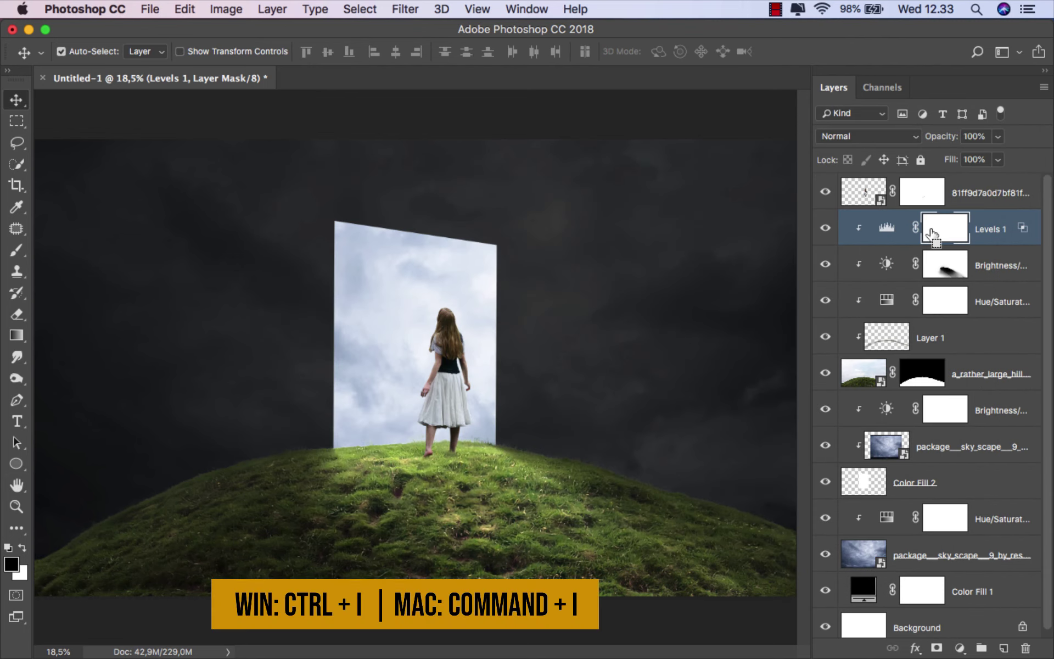
# Invert the Levels 1 mask and set a small brush to 19% opacity
pyautogui.press('super+i')
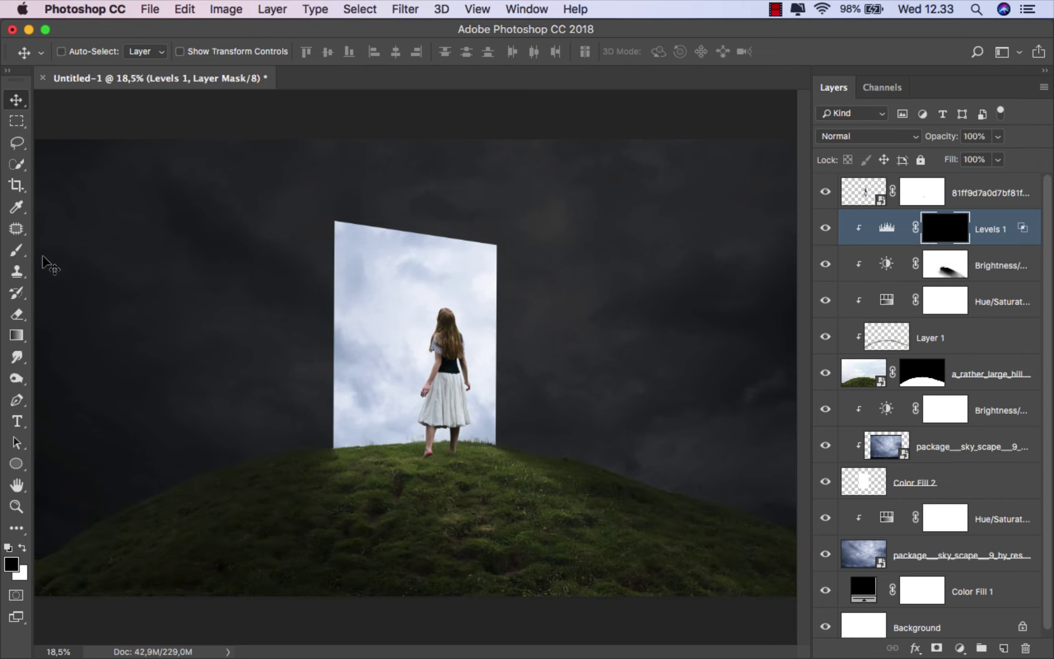
pyautogui.click(16, 250)
pyautogui.click(129, 254)
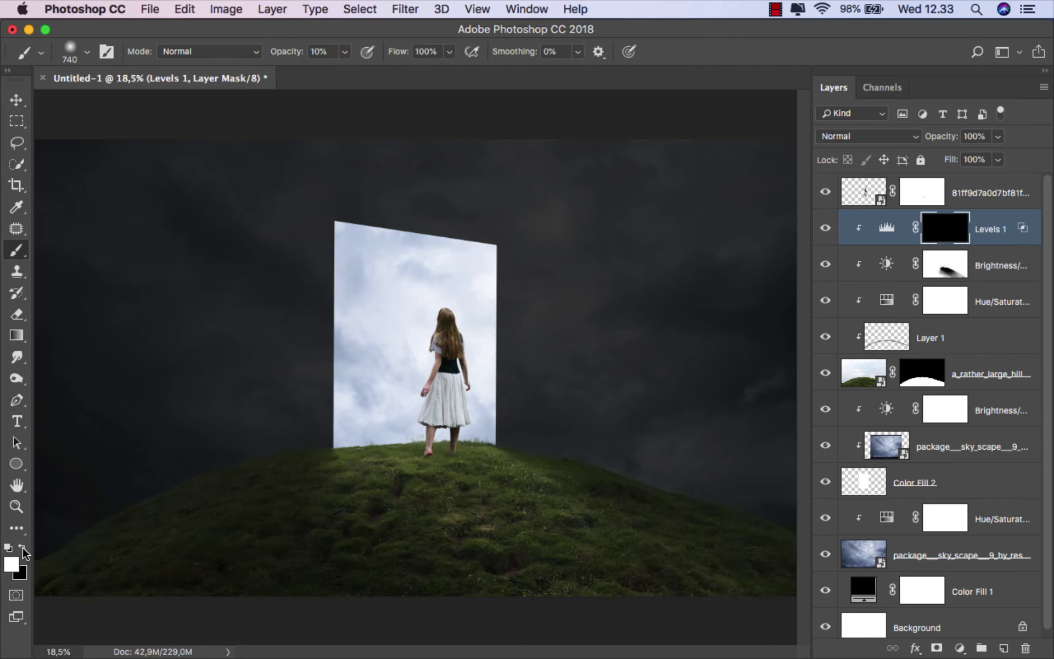
pyautogui.scroll(3, 494, 467)
pyautogui.moveTo(426, 447)
pyautogui.mouseDown()
pyautogui.moveTo(344, 422)
pyautogui.moveTo(423, 435)
pyautogui.mouseUp()
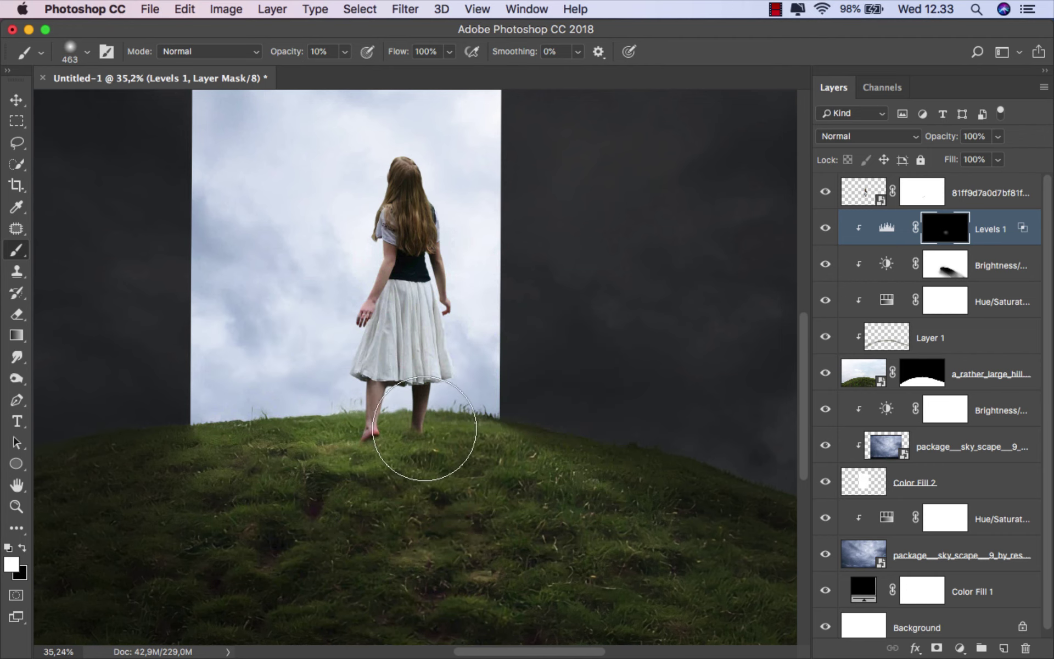
pyautogui.click(346, 59)
pyautogui.moveTo(342, 74); pyautogui.dragTo(349, 74)
pyautogui.scroll(-1, 371, 336)
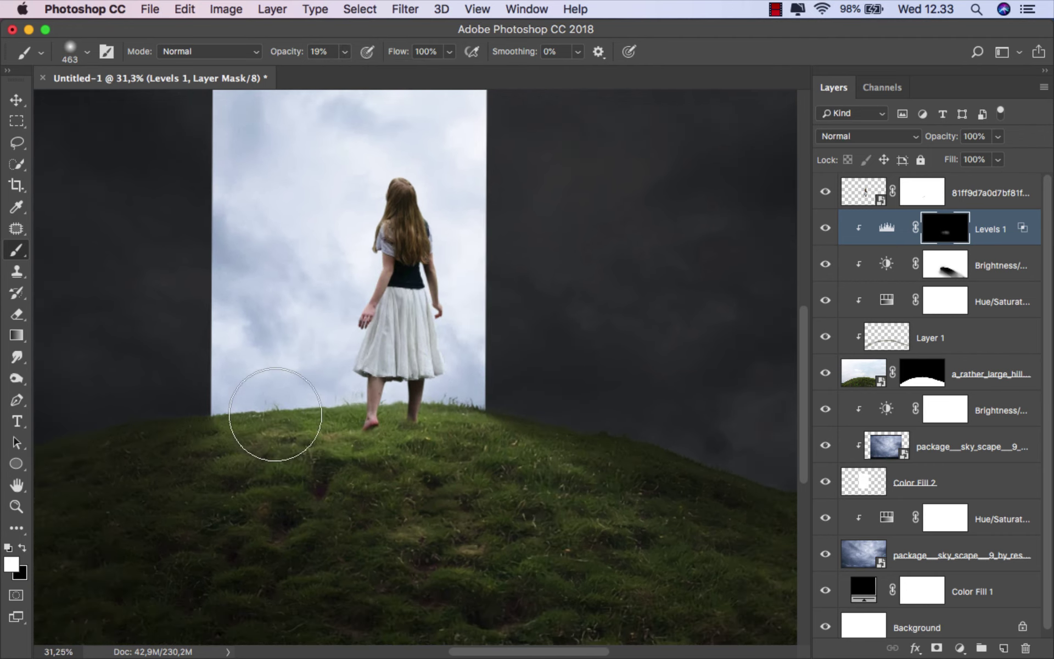
# Paint light into the mask over the grass around and below the girl's feet
pyautogui.moveTo(275, 414); pyautogui.dragTo(412, 393)
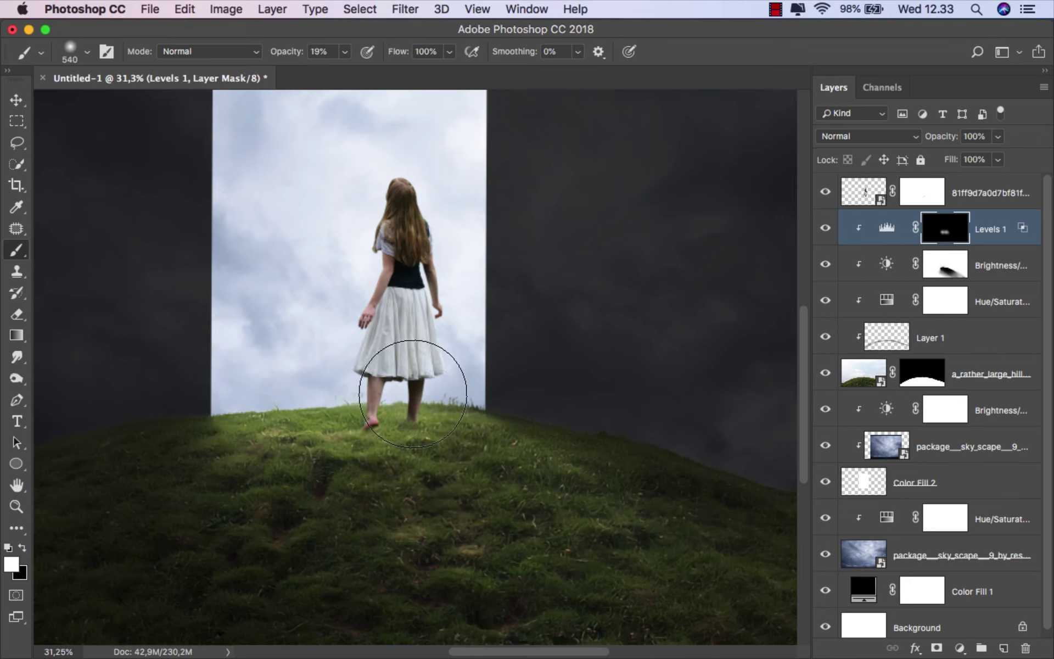
pyautogui.scroll(-1, 423, 417)
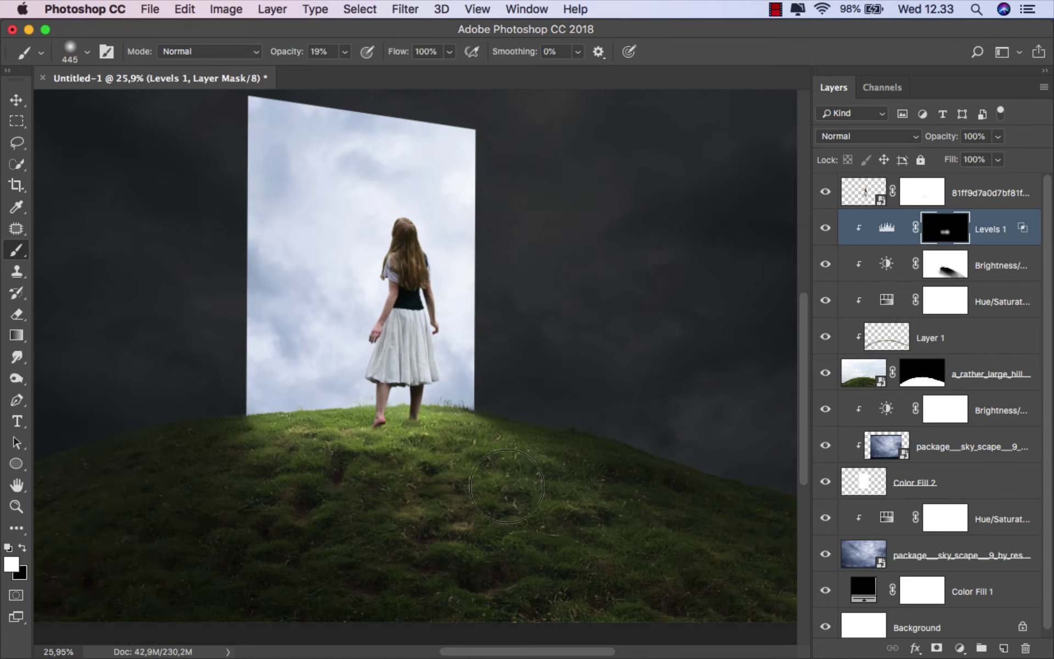
pyautogui.press('1')
pyautogui.moveTo(307, 412); pyautogui.dragTo(316, 411)
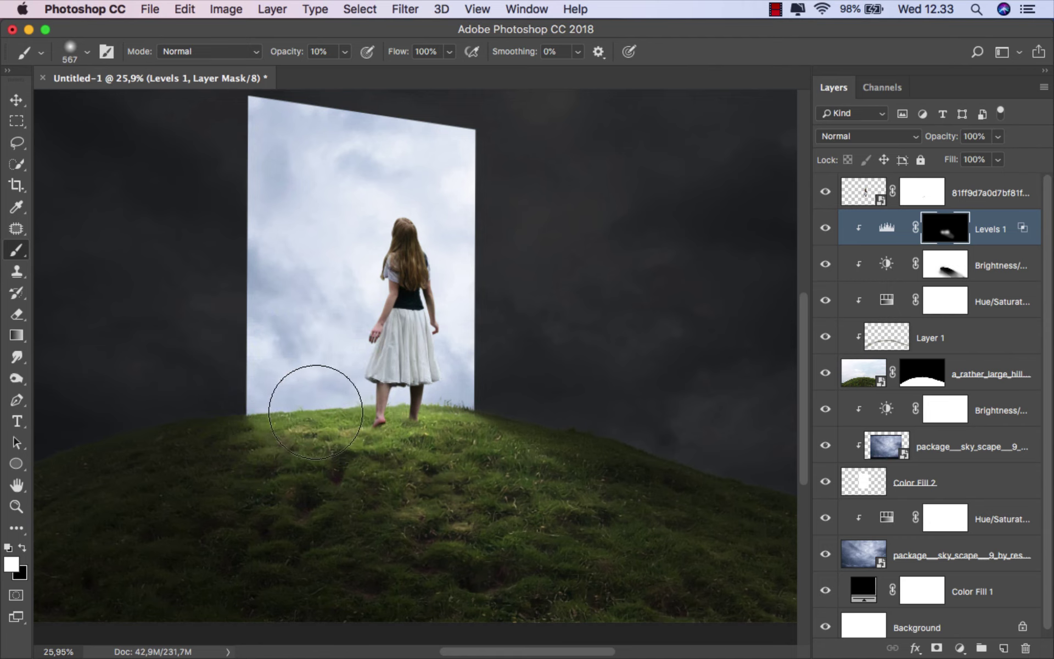
pyautogui.scroll(-1, 606, 519)
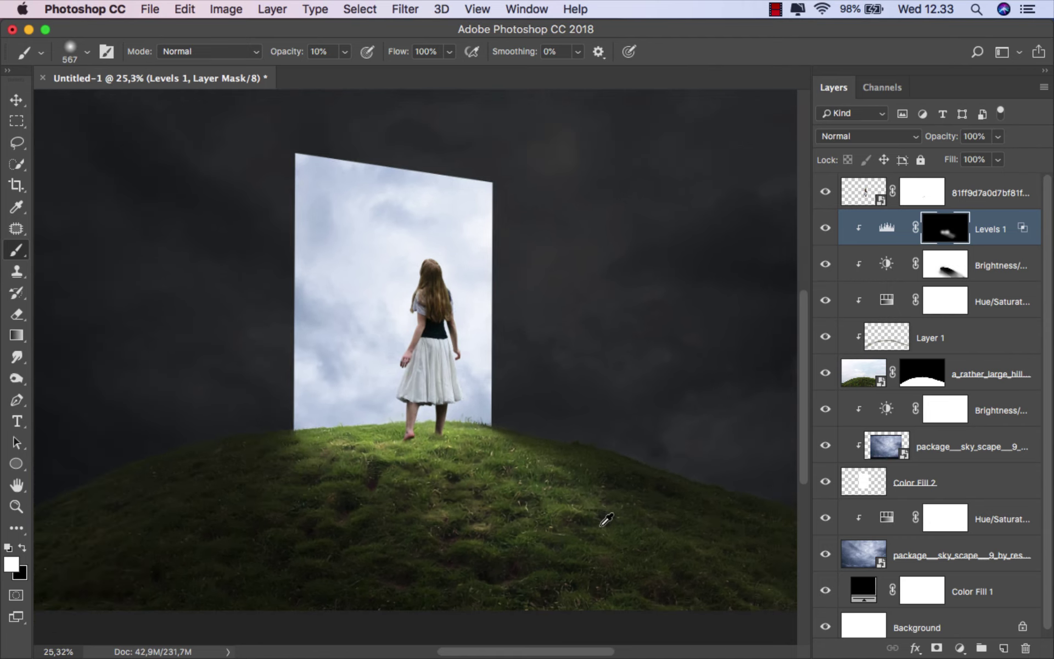
pyautogui.moveTo(643, 571); pyautogui.dragTo(405, 528)
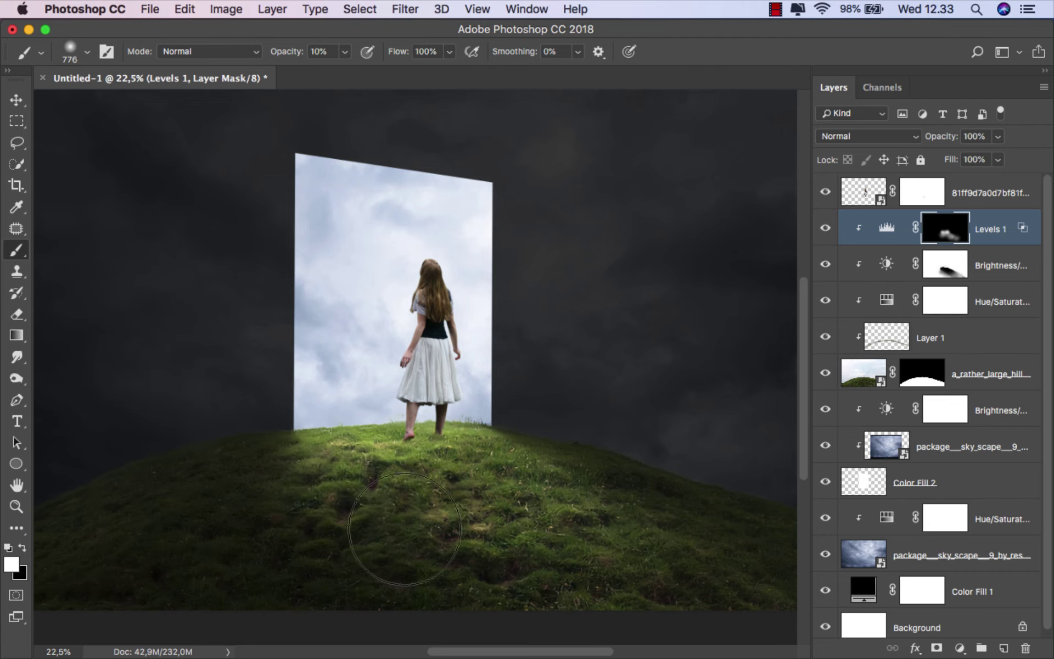
pyautogui.moveTo(482, 482); pyautogui.dragTo(435, 459)
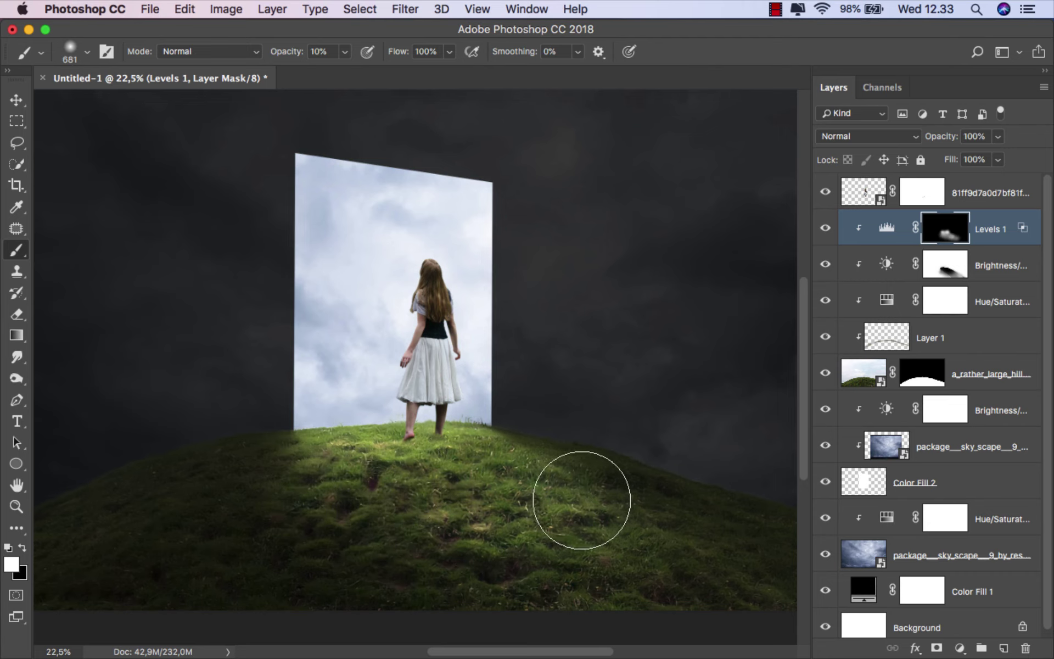
pyautogui.moveTo(631, 522); pyautogui.dragTo(501, 470)
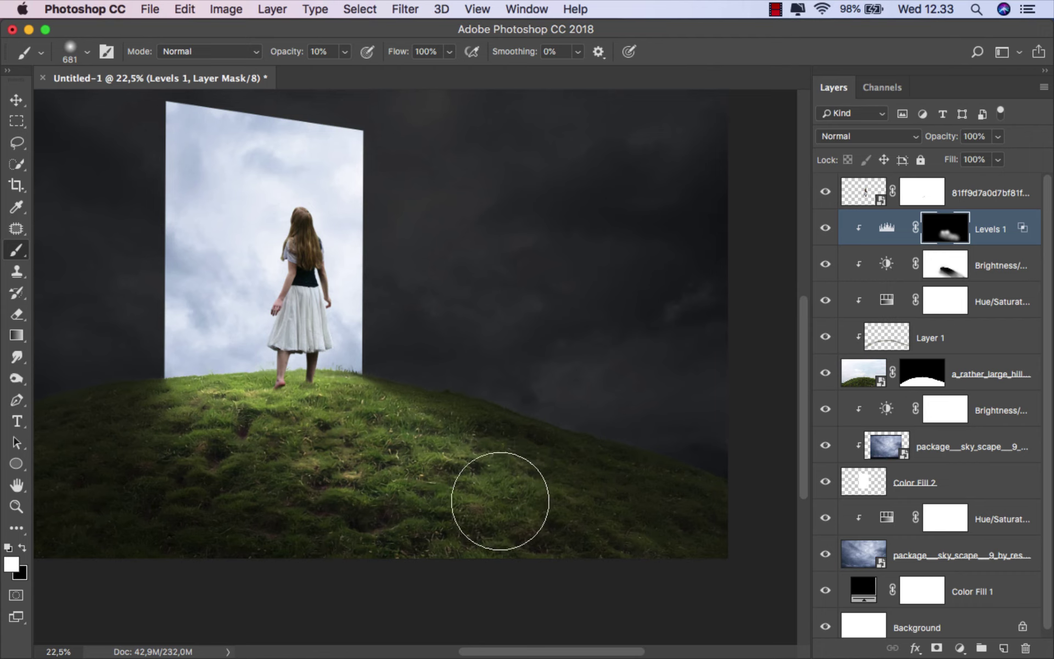
# Fit the image on screen, brighten around the girl, and toggle Levels 1 to compare
pyautogui.press('super+minus')
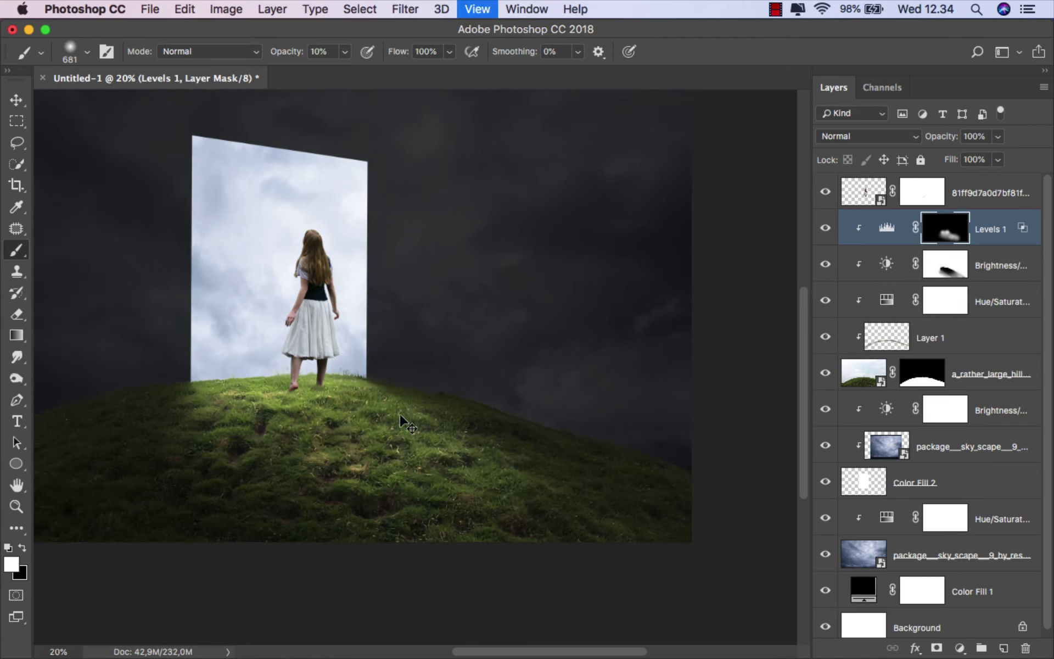
pyautogui.press('super+0')
pyautogui.click(401, 416)
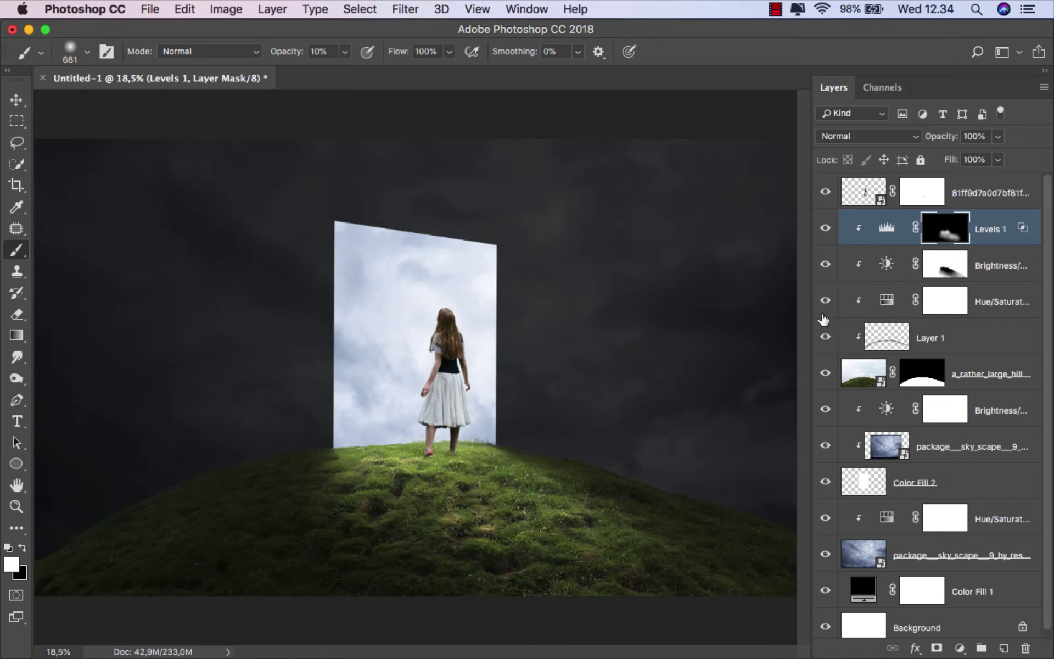
pyautogui.click(824, 229)
pyautogui.click(825, 229)
pyautogui.press('v')
pyautogui.click(996, 235)
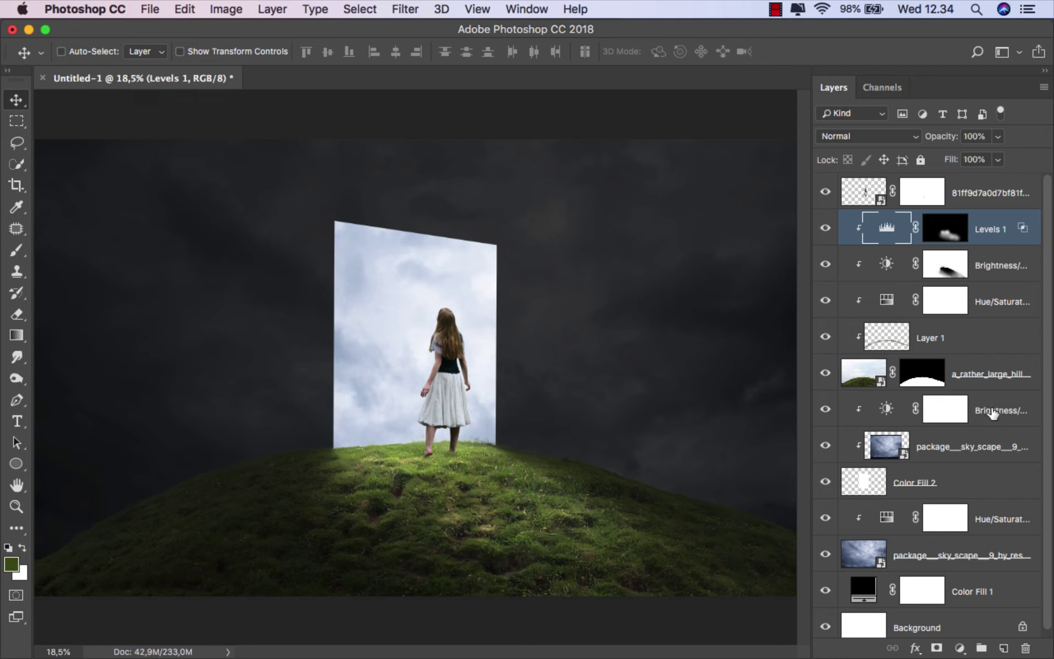
# Add a new layer above the lower Hue/Saturation and turn a Pen path beside the door into a selection
pyautogui.click(981, 516)
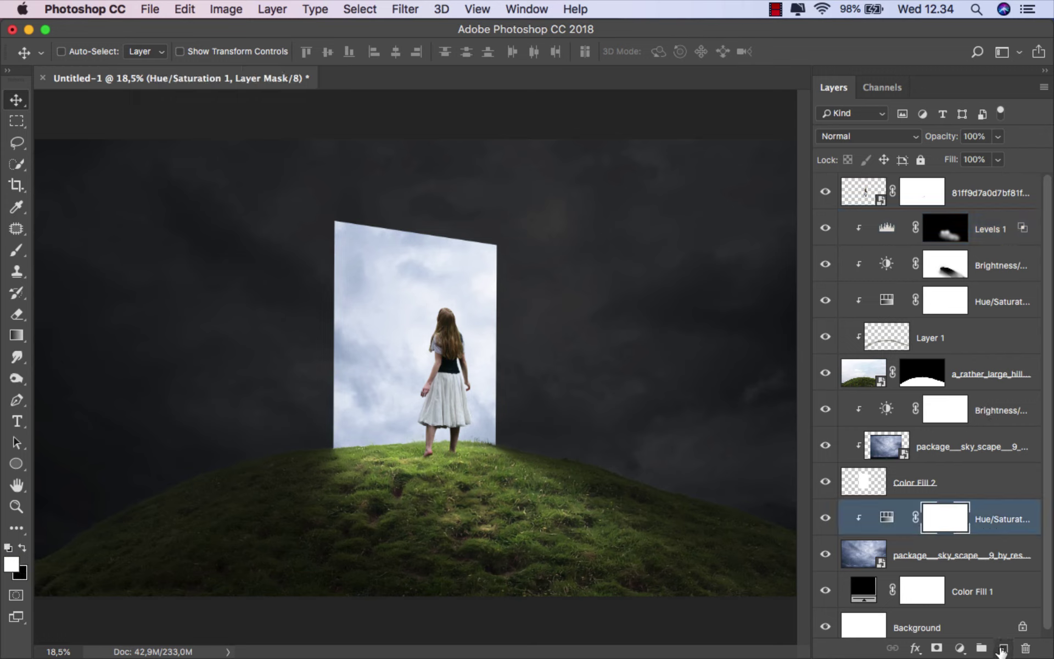
pyautogui.click(1003, 648)
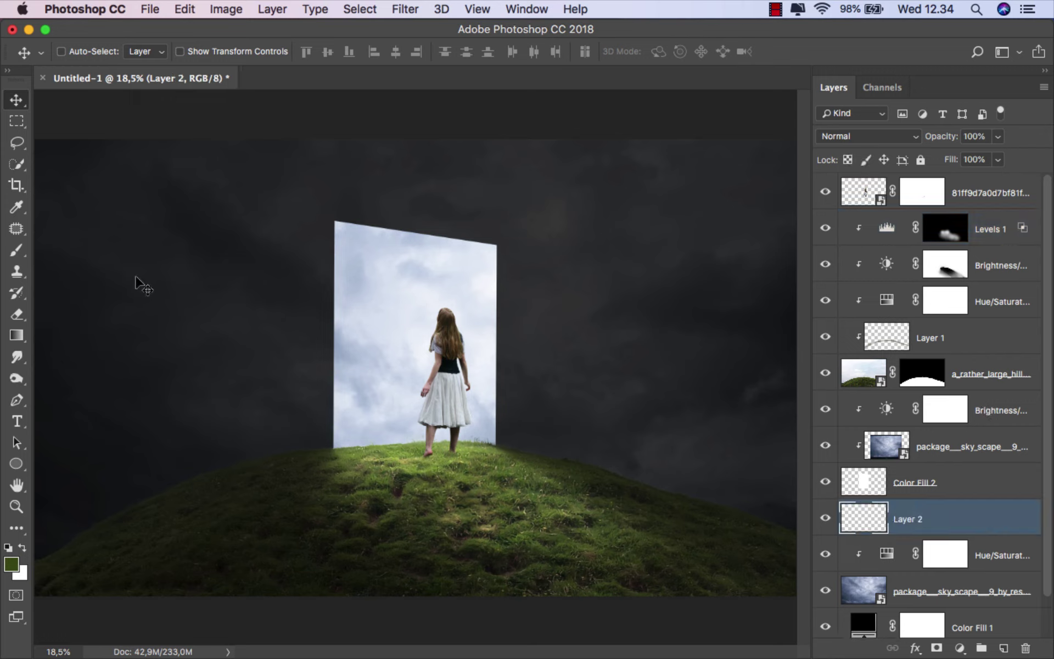
pyautogui.rightClick(17, 400)
pyautogui.click(137, 400)
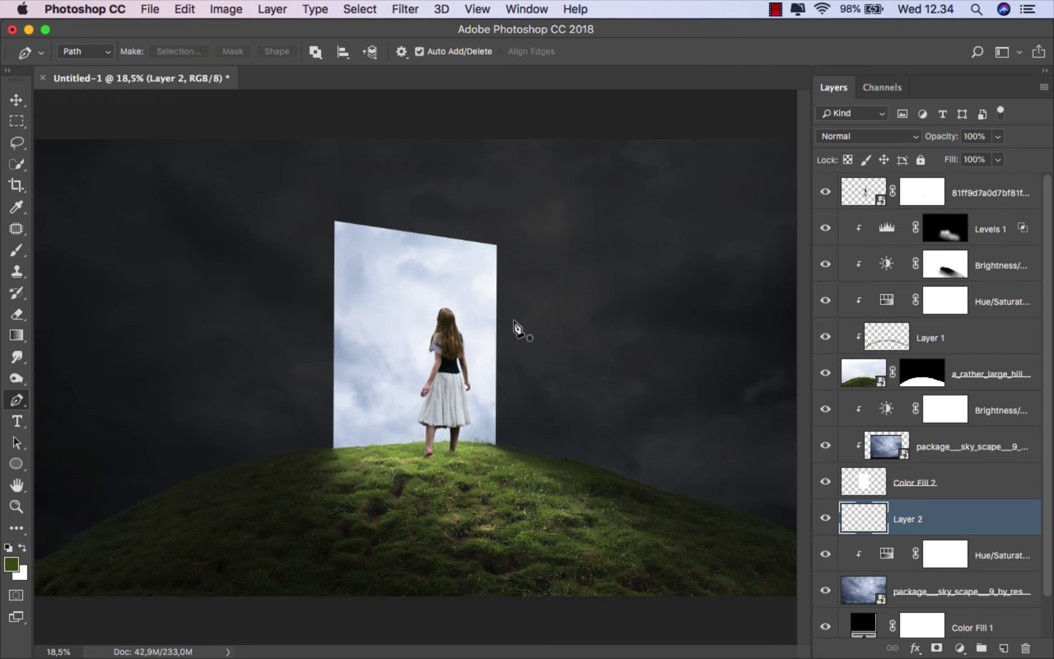
pyautogui.scroll(5, 516, 324)
pyautogui.scroll(-3, 445, 244)
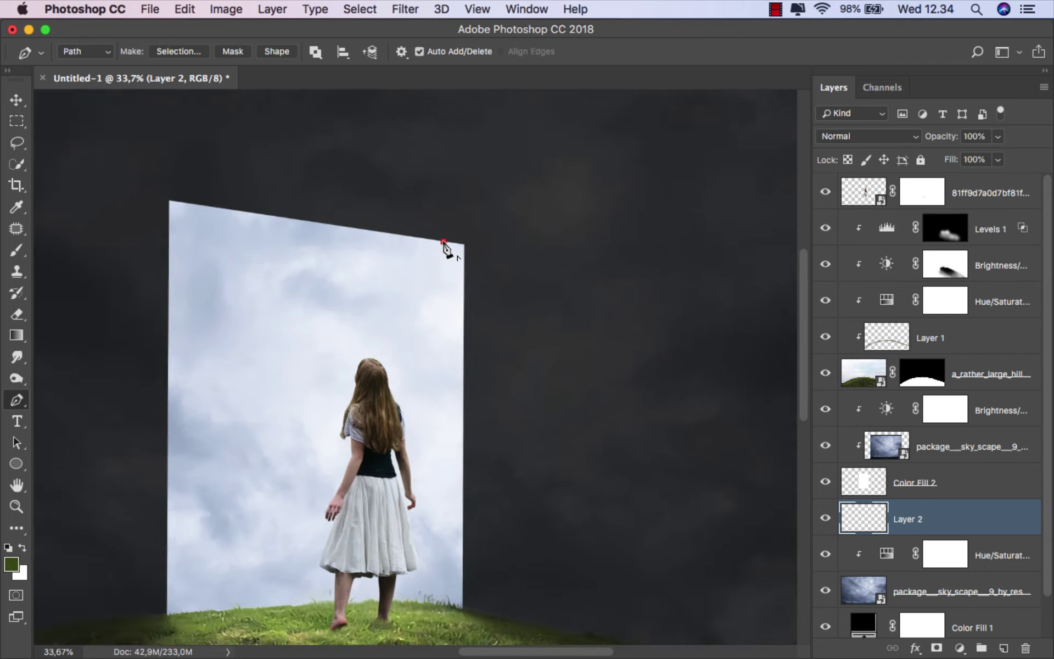
pyautogui.click(444, 242)
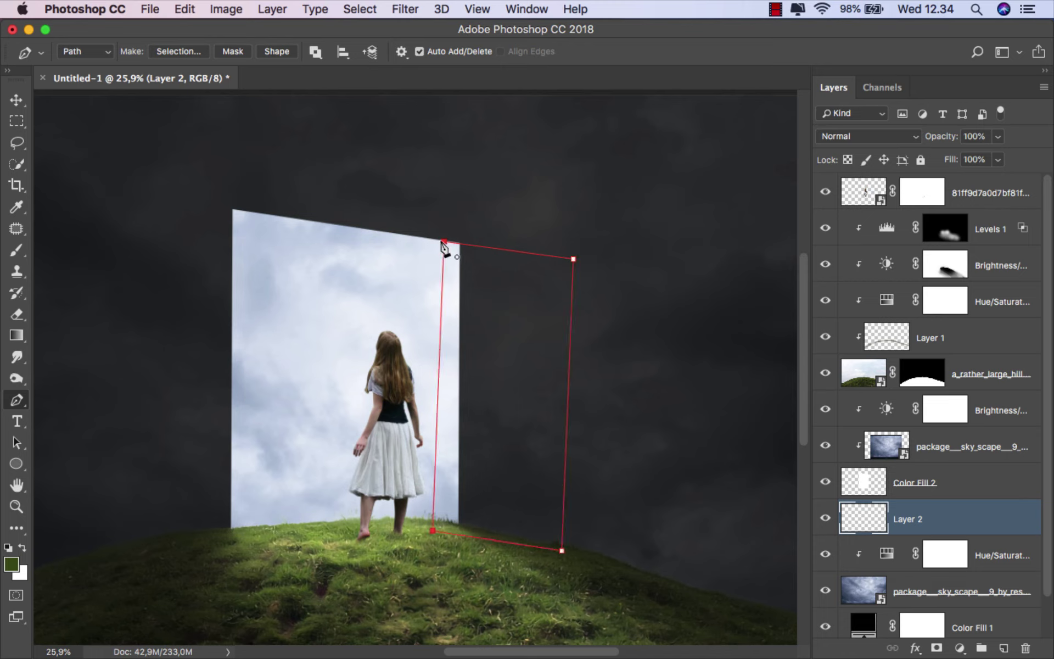
pyautogui.rightClick(486, 305)
pyautogui.click(534, 369)
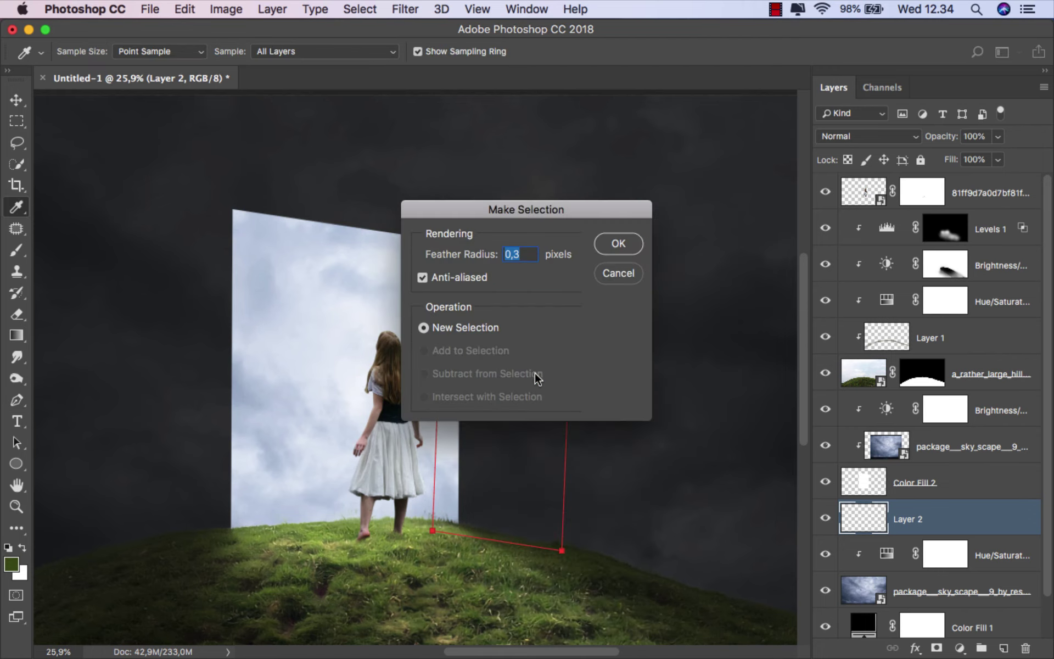
pyautogui.click(613, 245)
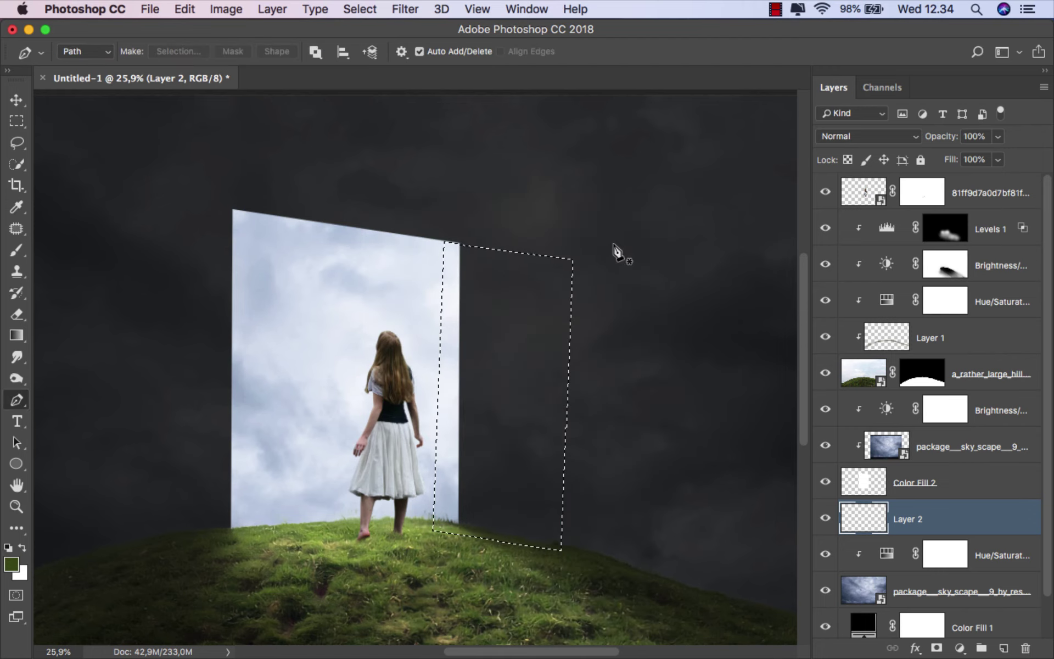
# Fill the side-panel selection with a white gradient, then deselect
pyautogui.scroll(-2, 571, 291)
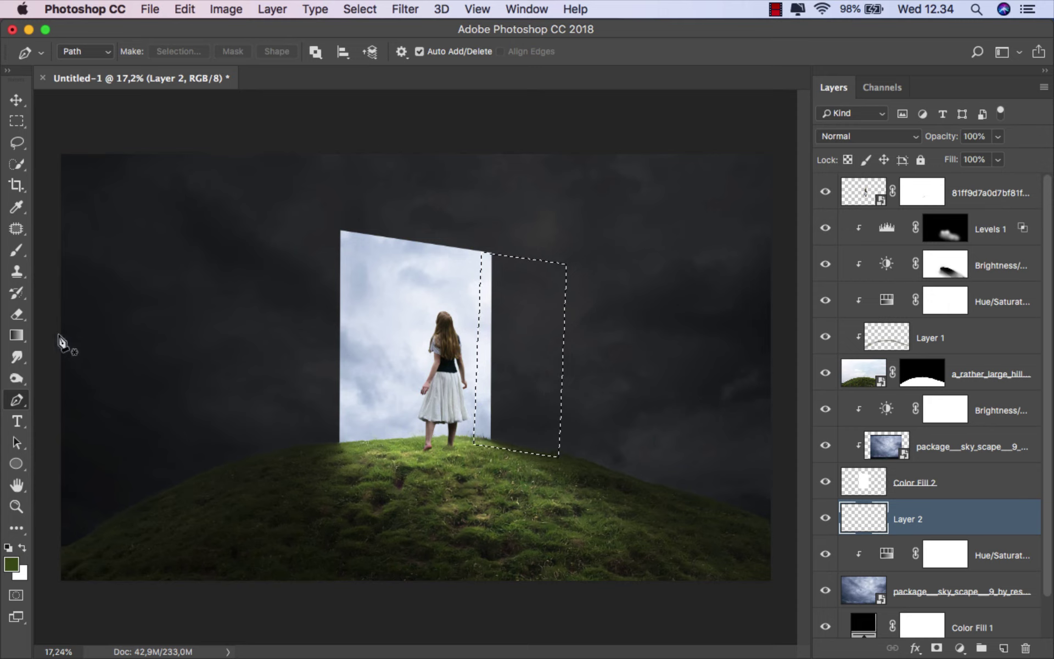
pyautogui.click(17, 336)
pyautogui.click(55, 336)
pyautogui.click(8, 548)
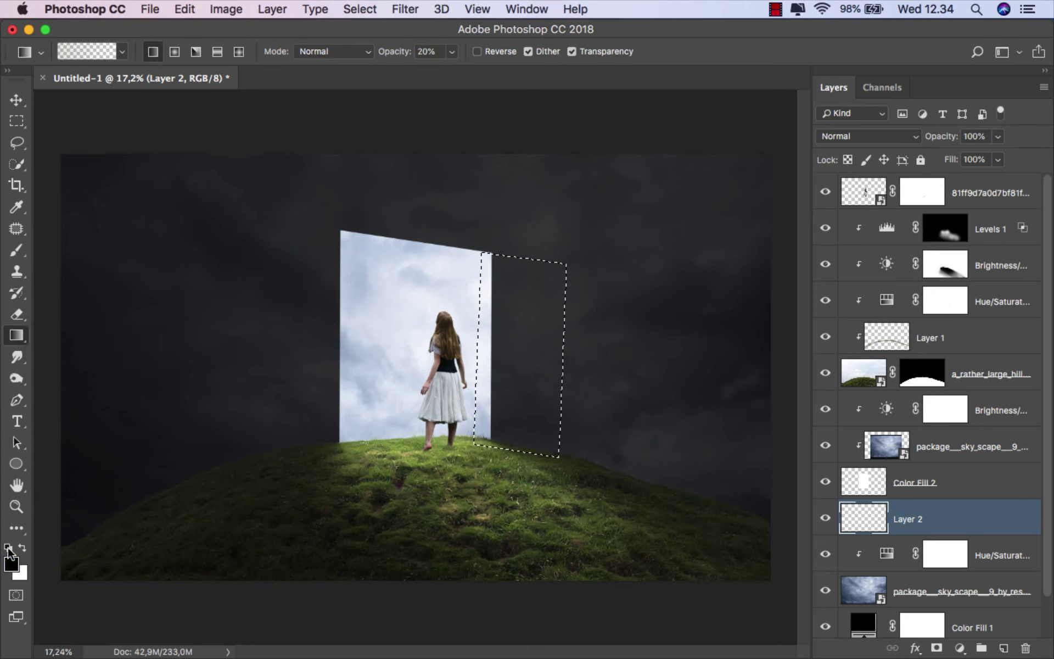
pyautogui.click(22, 549)
pyautogui.scroll(1, 489, 348)
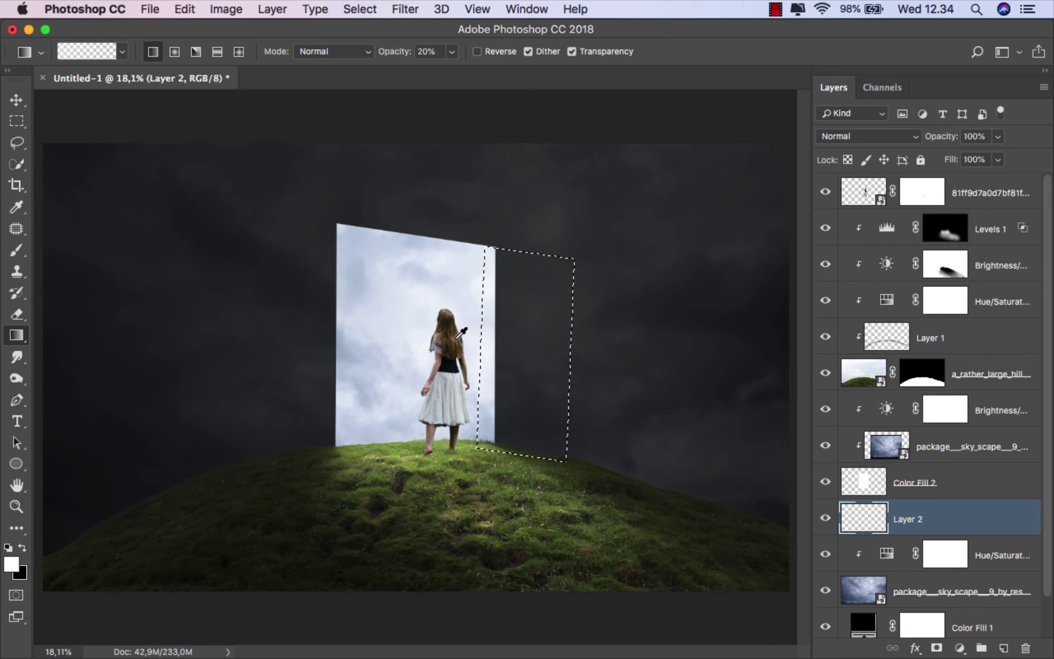
pyautogui.scroll(1, 492, 348)
pyautogui.scroll(2, 494, 348)
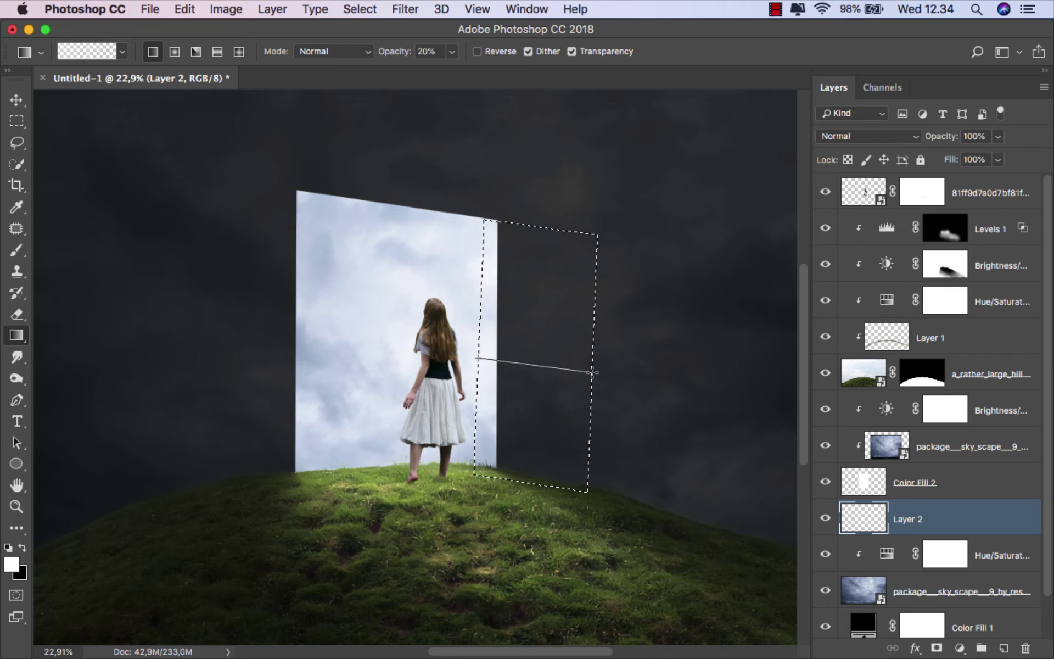
pyautogui.moveTo(593, 372); pyautogui.dragTo(593, 372)
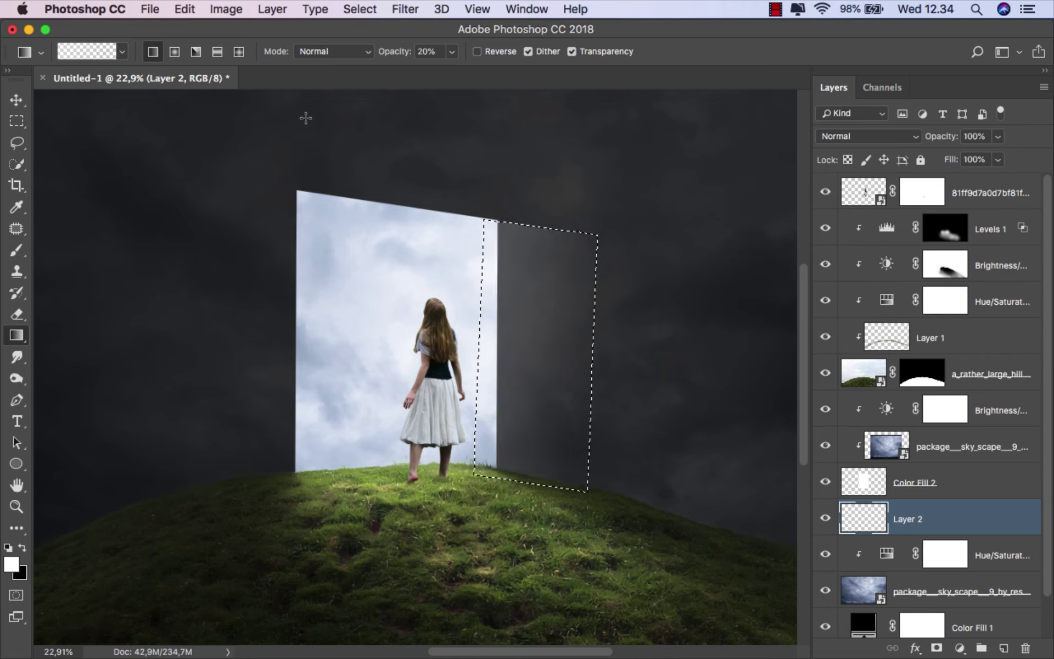
pyautogui.click(359, 9)
pyautogui.click(369, 42)
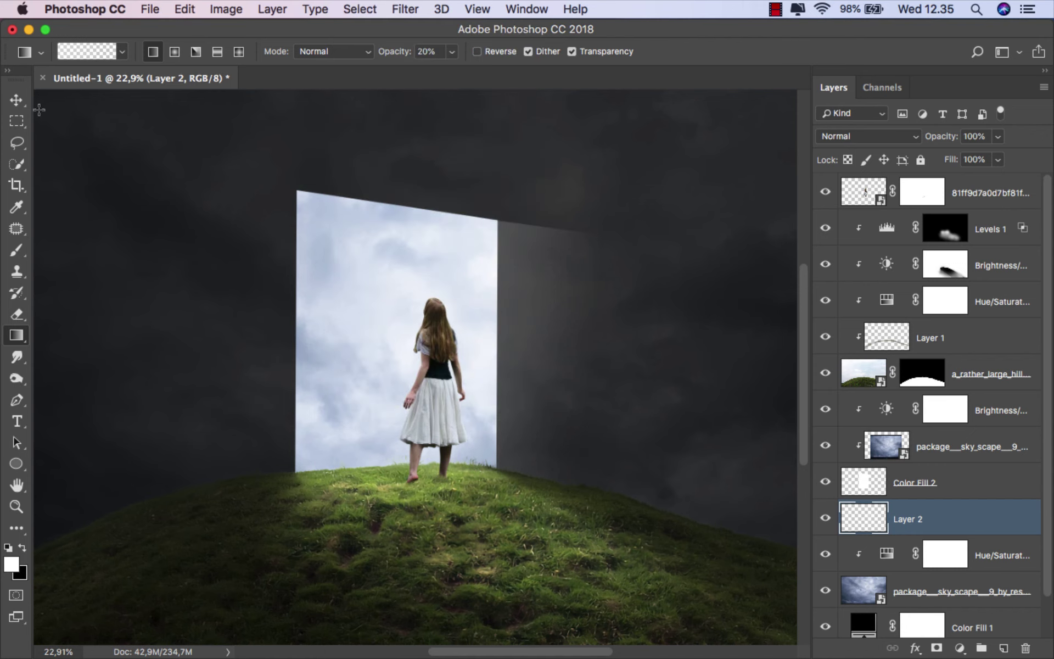
pyautogui.click(17, 96)
pyautogui.scroll(-2, 506, 297)
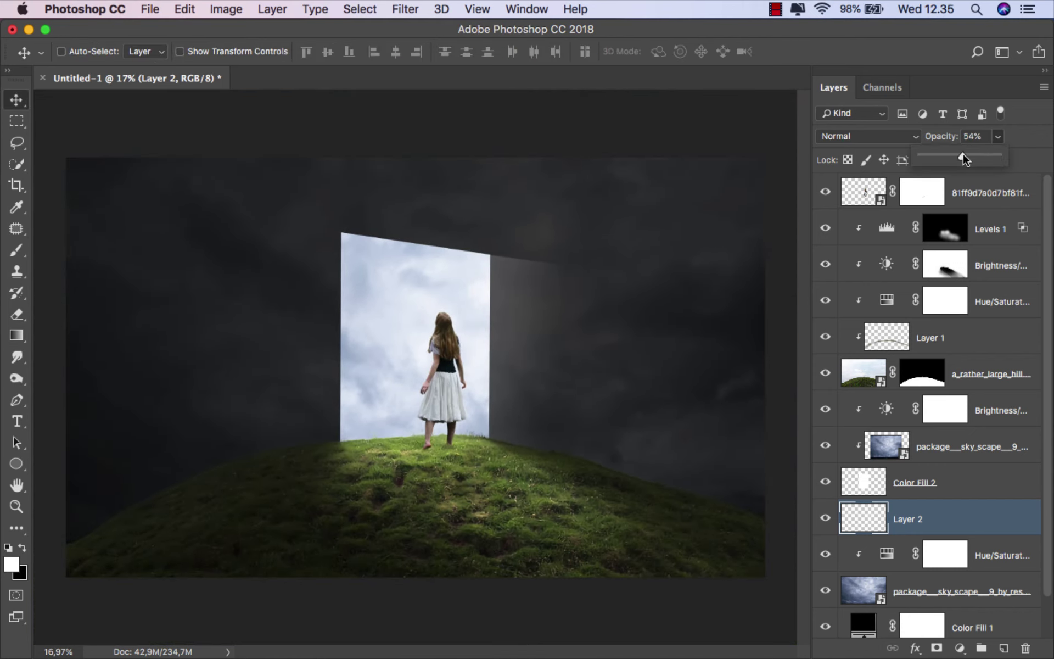
# Confirm the panel's reduced opacity and apply a 3.8-pixel Gaussian Blur to it
pyautogui.click(914, 513)
pyautogui.click(405, 9)
pyautogui.moveTo(413, 205)
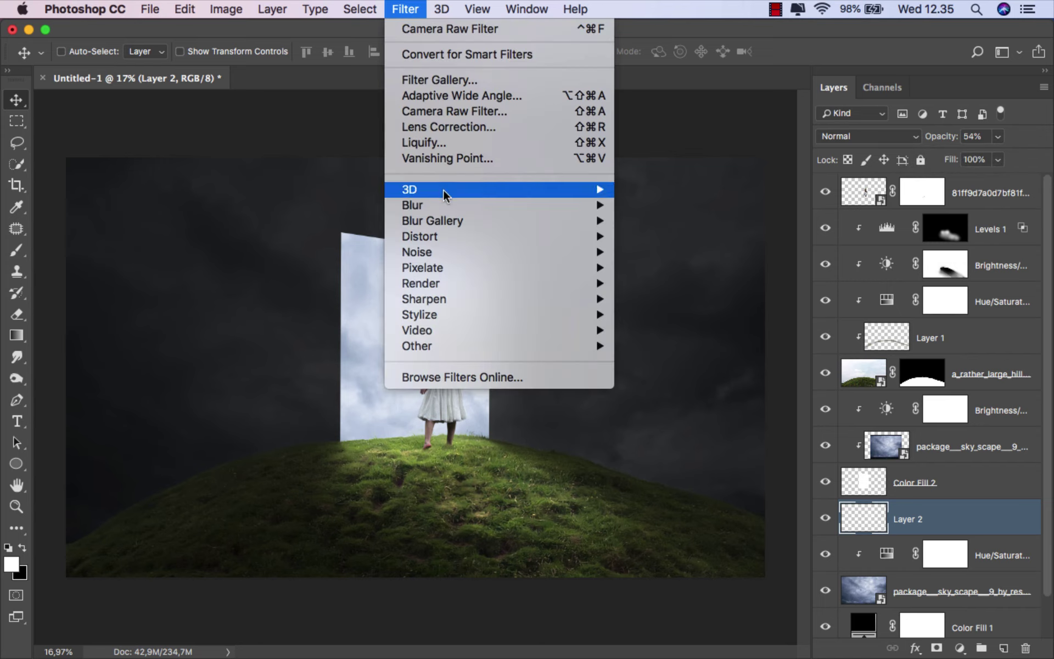
pyautogui.click(665, 269)
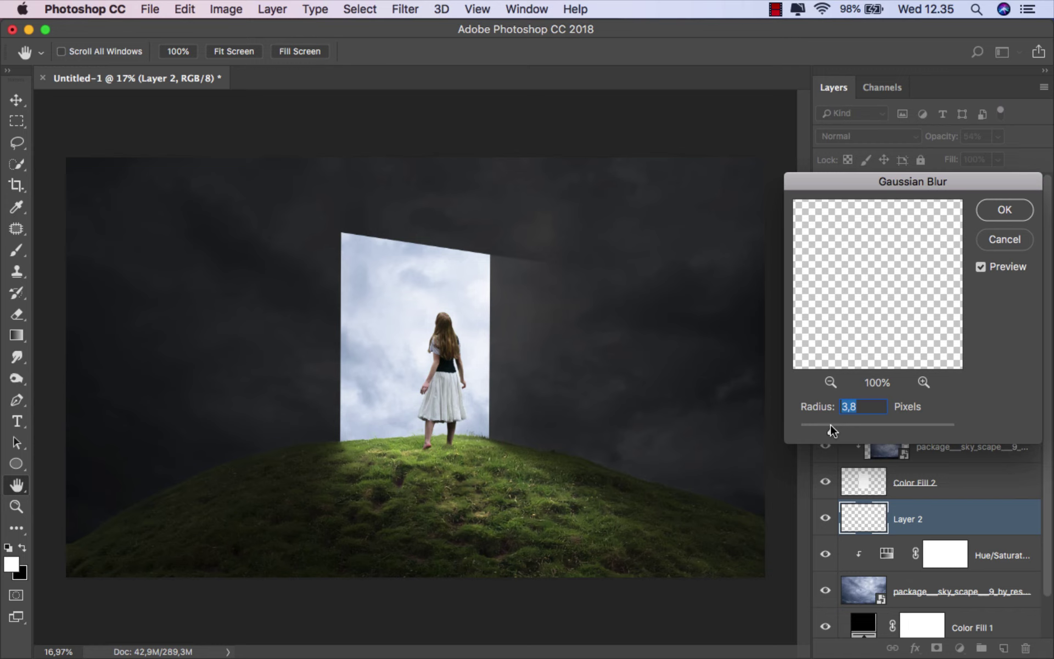
pyautogui.click(1005, 208)
pyautogui.scroll(1, 484, 330)
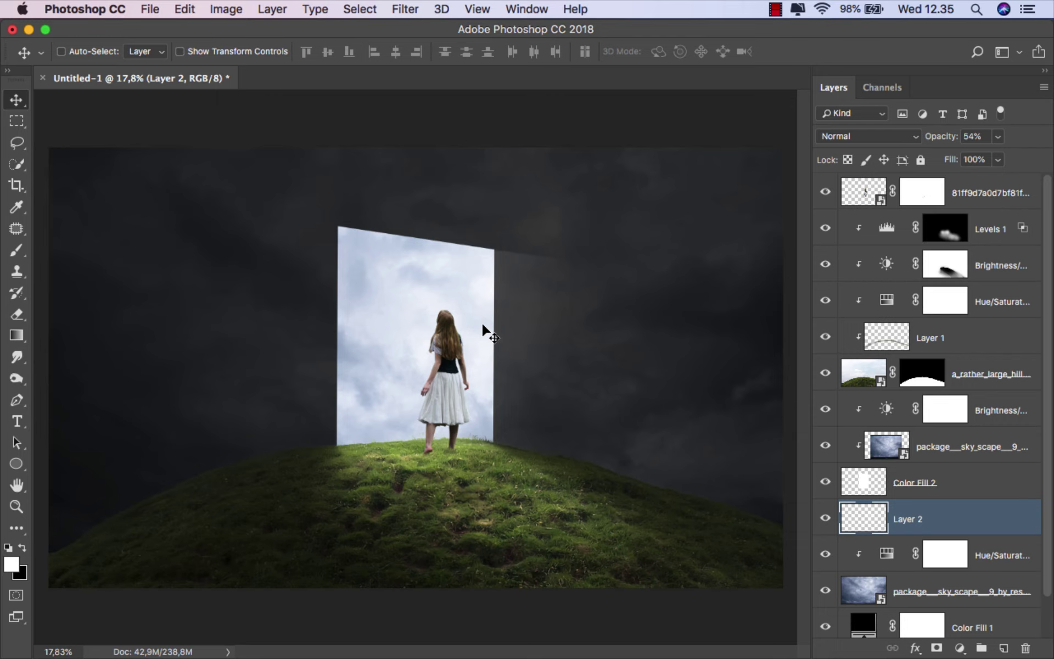
# Duplicate the girl layer and delete the mask from the lower copy
pyautogui.scroll(1, 939, 522)
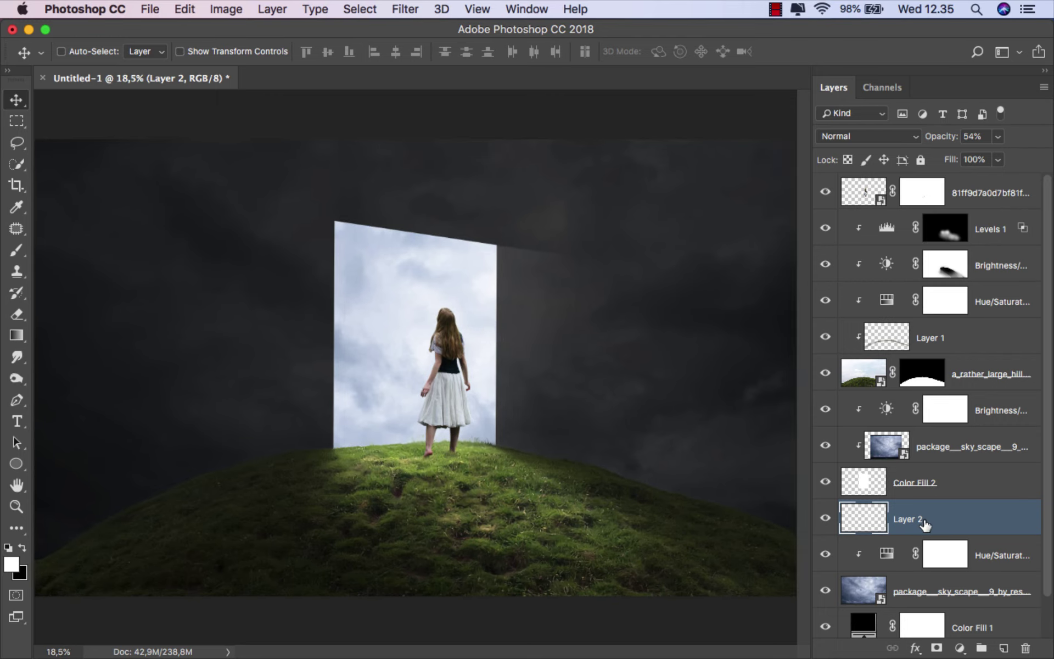
pyautogui.click(950, 195)
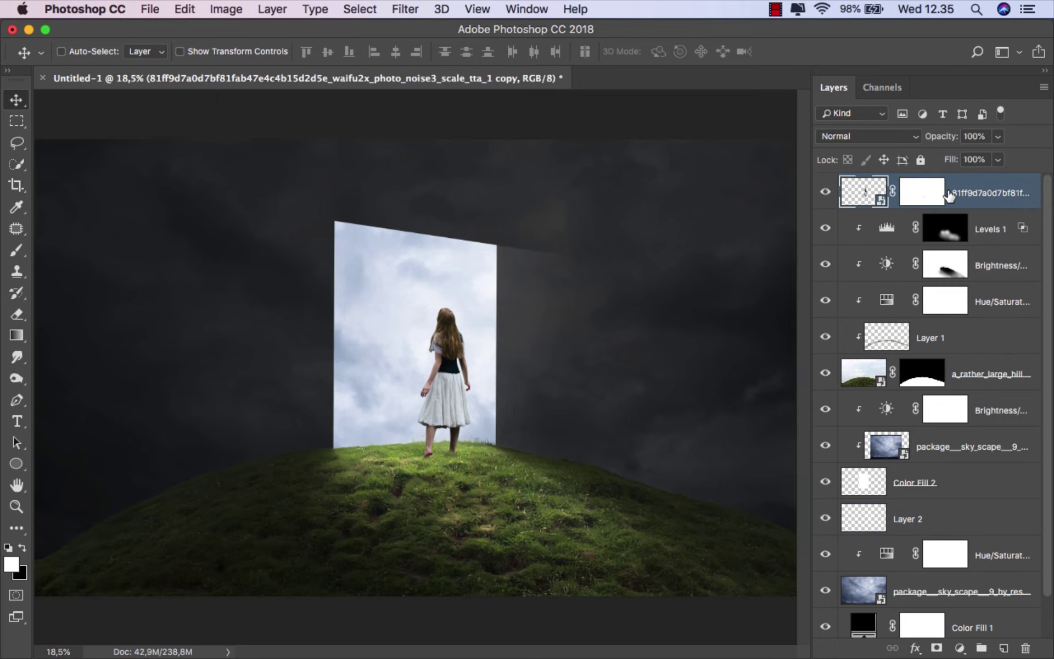
pyautogui.click(825, 193)
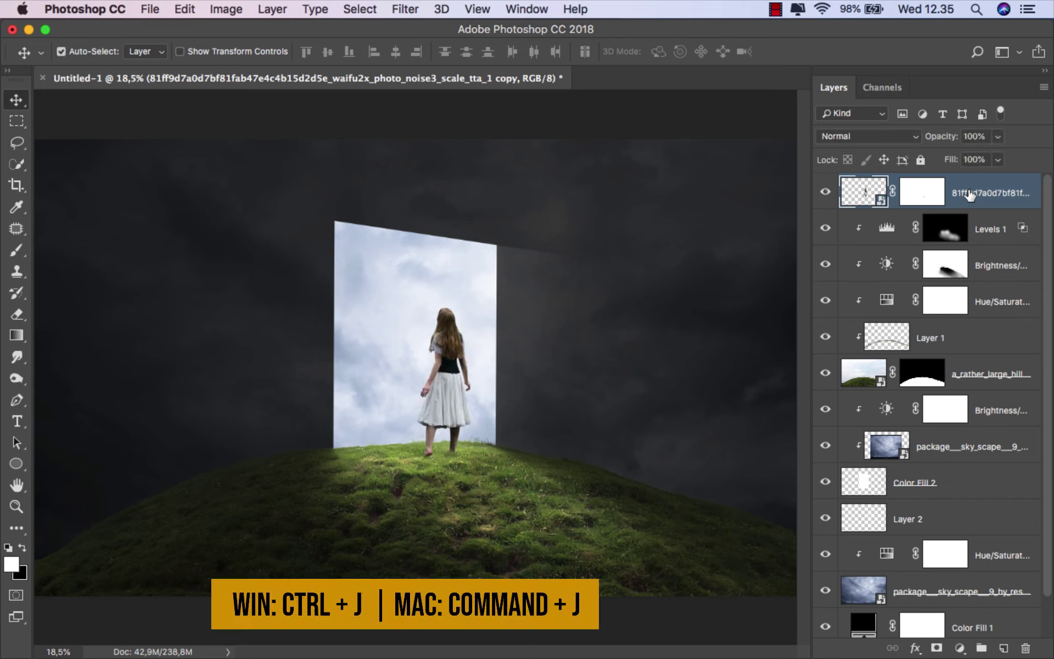
pyautogui.hotkey('ctrl', 'j')
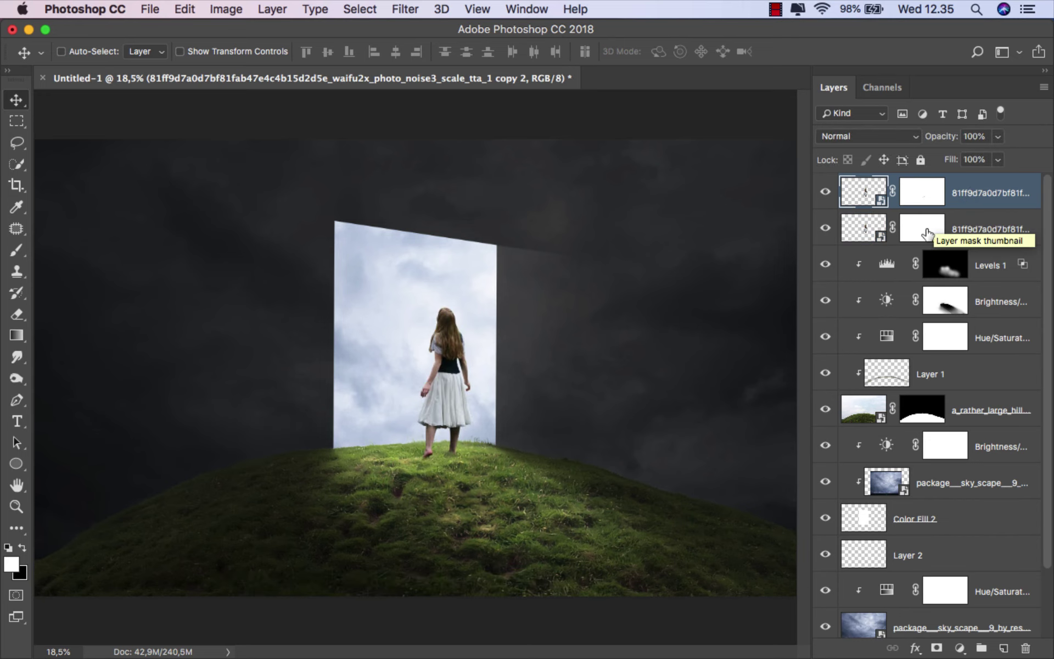
pyautogui.click(958, 233)
pyautogui.rightClick(958, 233)
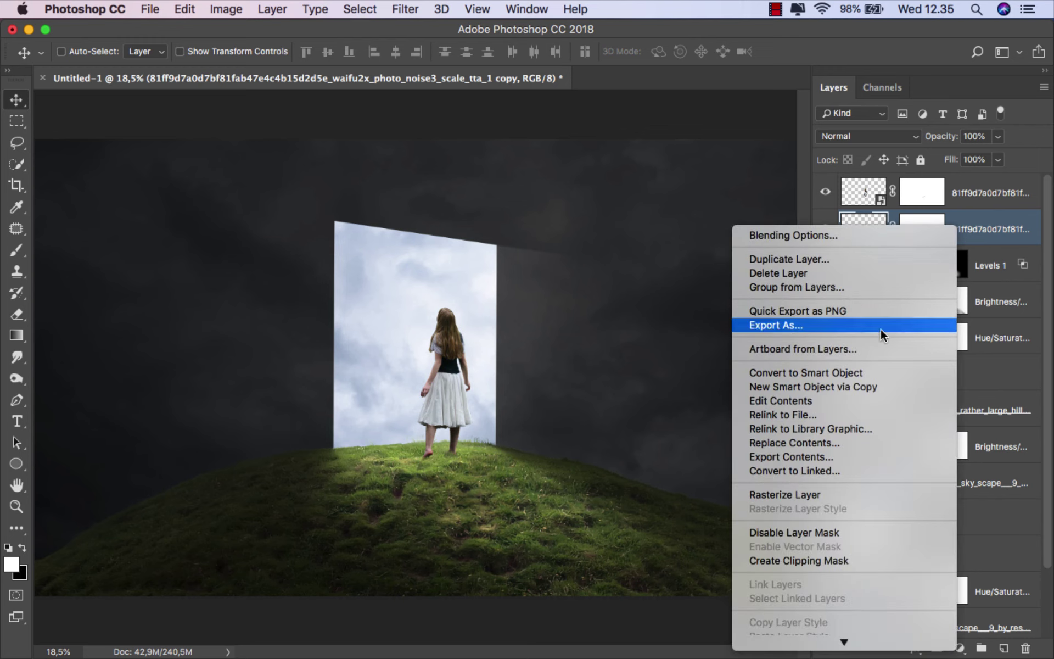
pyautogui.click(819, 491)
pyautogui.rightClick(931, 235)
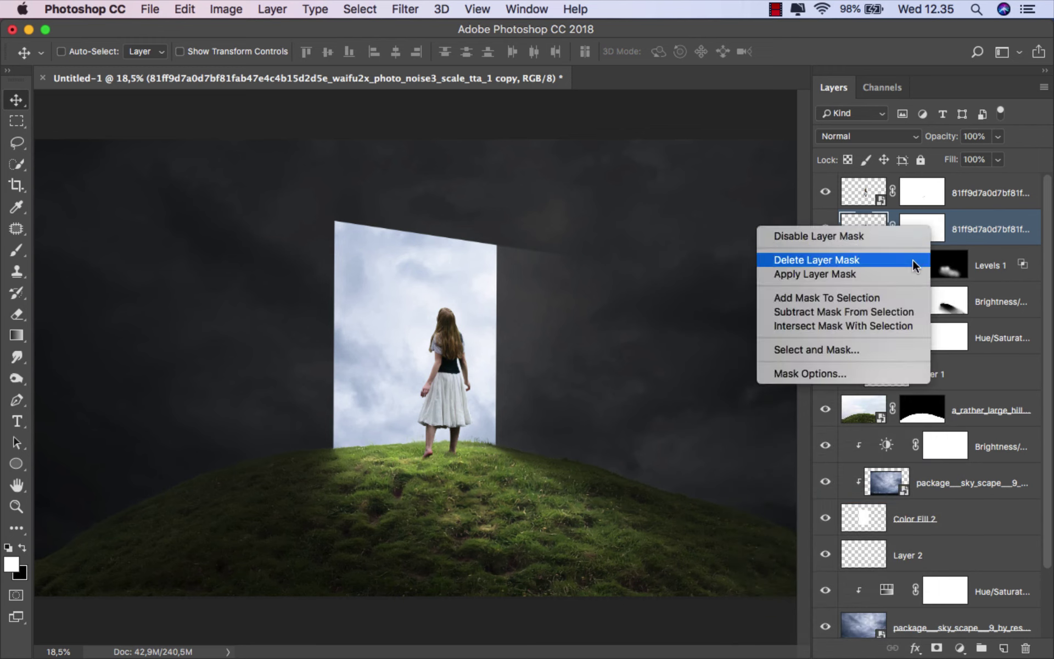
pyautogui.click(904, 277)
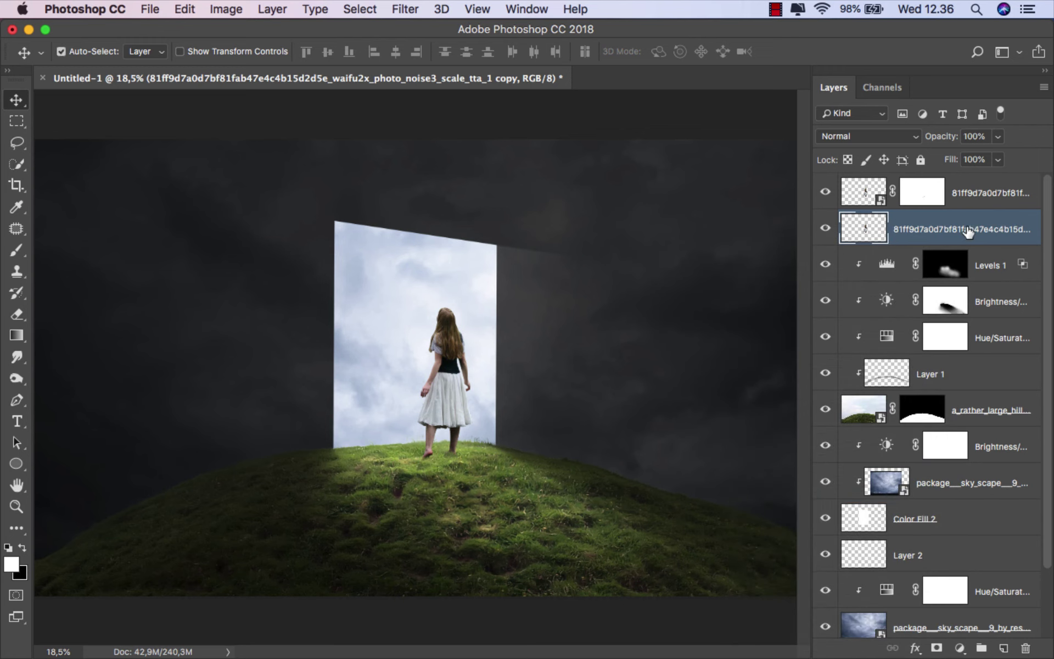
# Distort the copy, flipping it down across the grass with its top edge at her feet
pyautogui.hotkey('ctrl', 't')
pyautogui.scroll(1, 459, 383)
pyautogui.rightClick(452, 344)
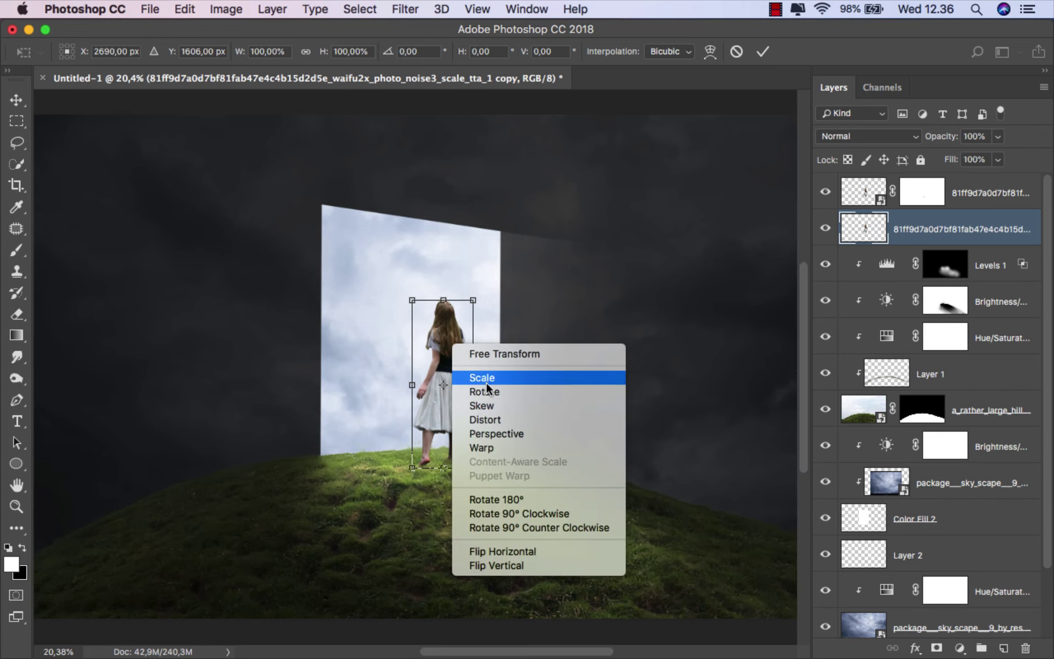
pyautogui.click(496, 421)
pyautogui.moveTo(443, 300)
pyautogui.mouseDown()
pyautogui.moveTo(655, 554)
pyautogui.moveTo(707, 568)
pyautogui.moveTo(589, 468)
pyautogui.mouseUp()
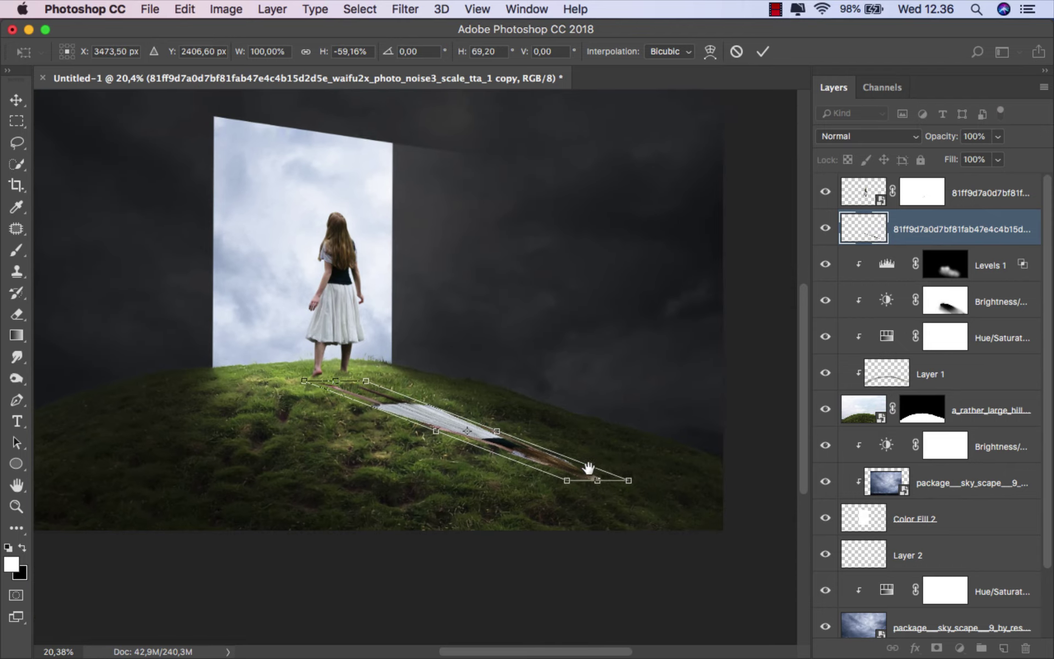
pyautogui.scroll(3, 346, 372)
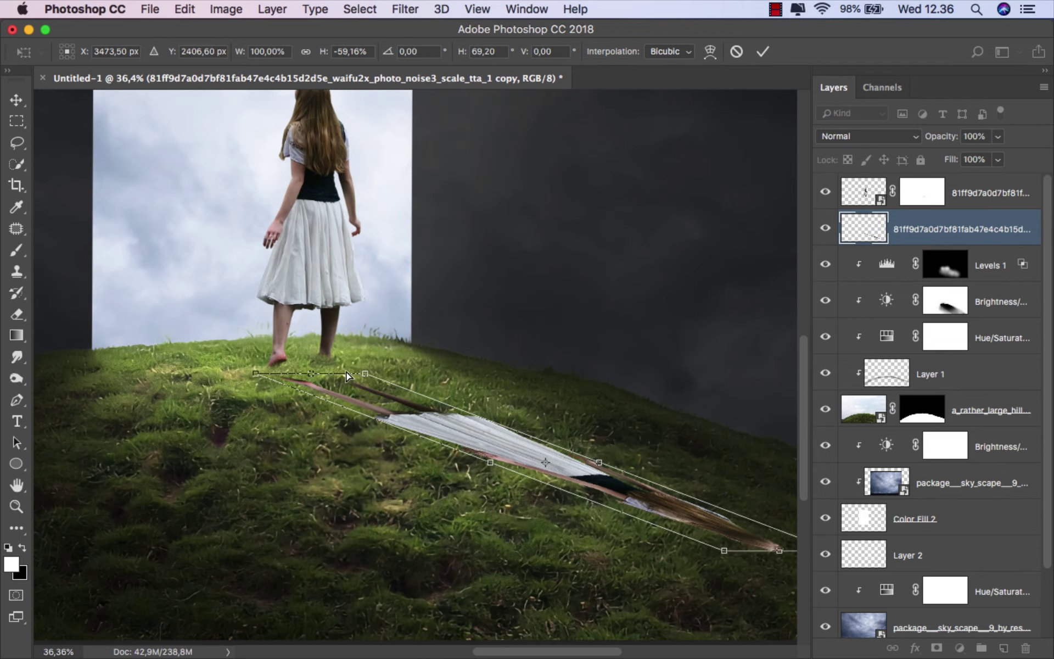
pyautogui.scroll(2, 346, 372)
pyautogui.scroll(2, 332, 377)
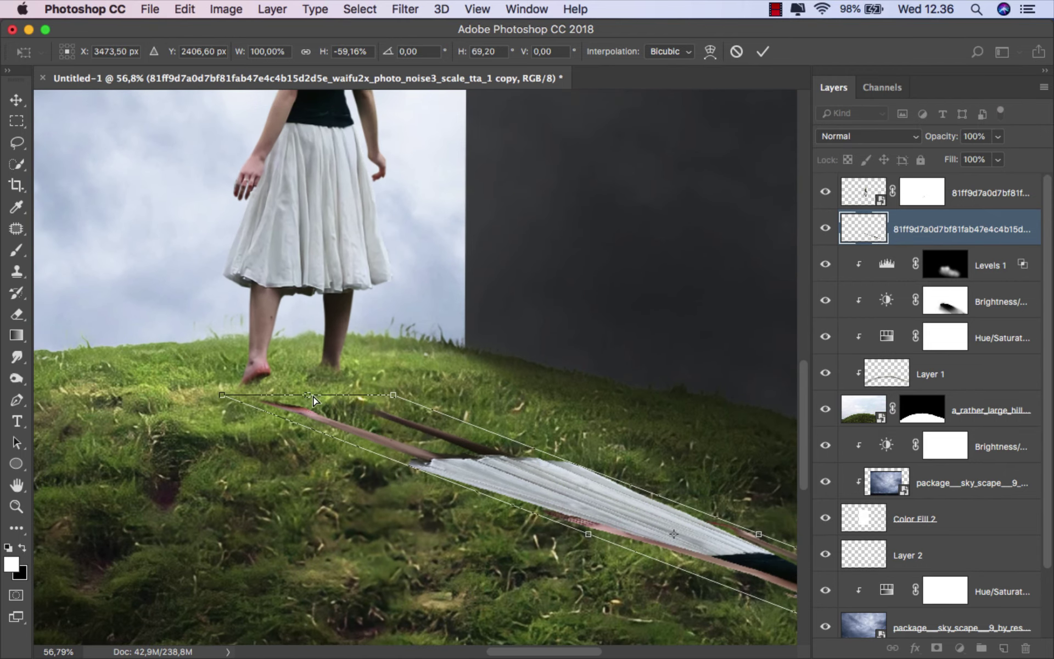
pyautogui.moveTo(305, 391); pyautogui.dragTo(278, 374)
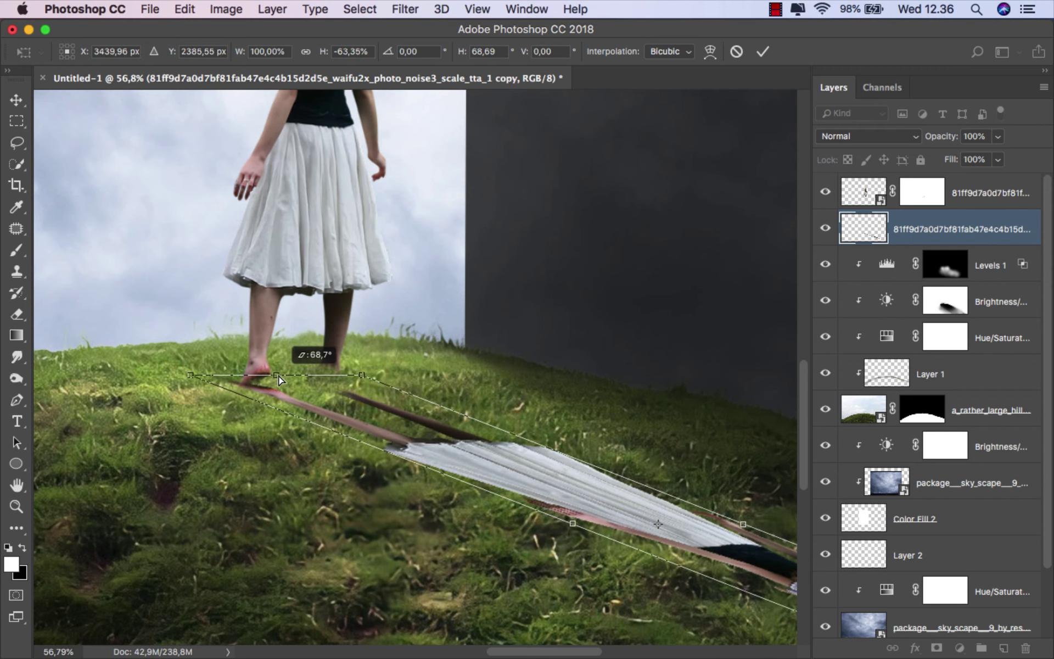
# Warp the shadow's near corner to the heel and commit the transform
pyautogui.scroll(2, 310, 384)
pyautogui.rightClick(333, 398)
pyautogui.moveTo(329, 399); pyautogui.dragTo(386, 338)
pyautogui.click(389, 501)
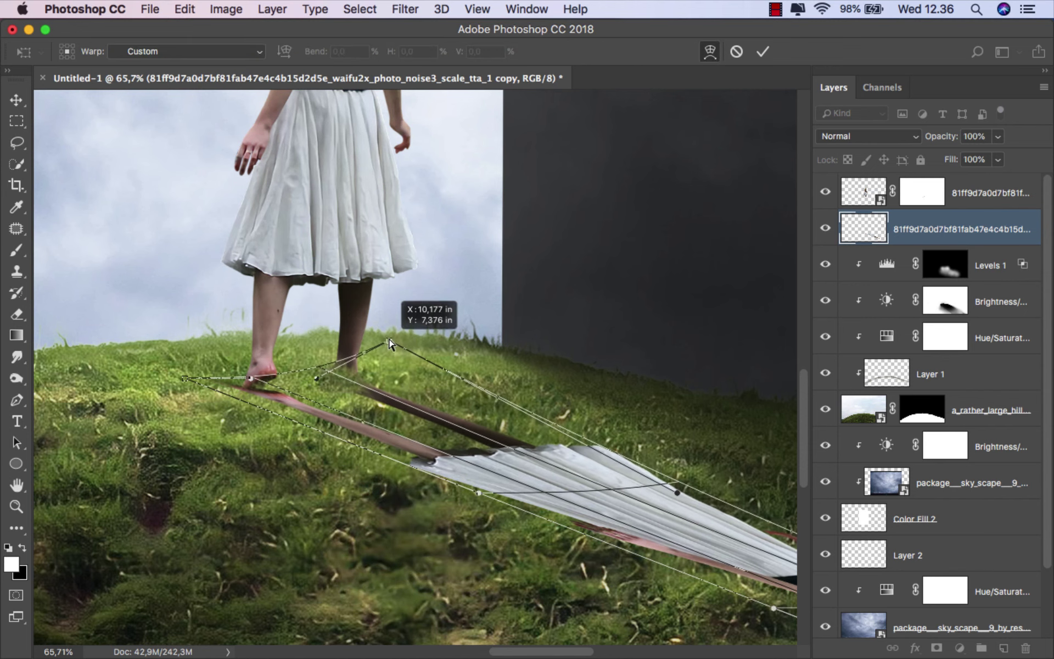
pyautogui.moveTo(184, 378); pyautogui.dragTo(221, 389)
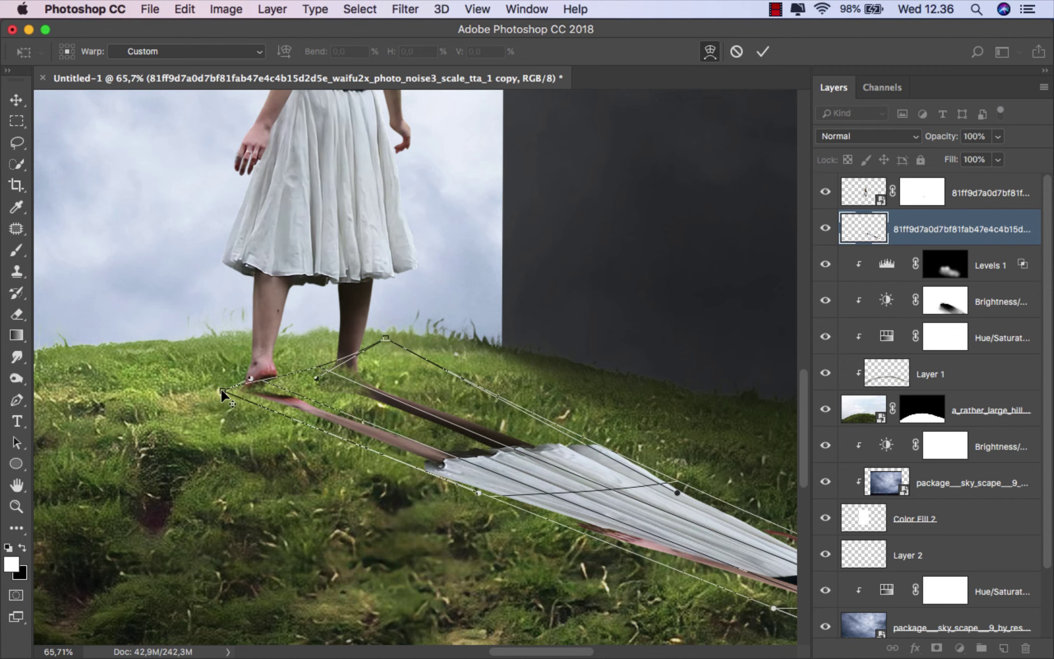
pyautogui.press('super+0')
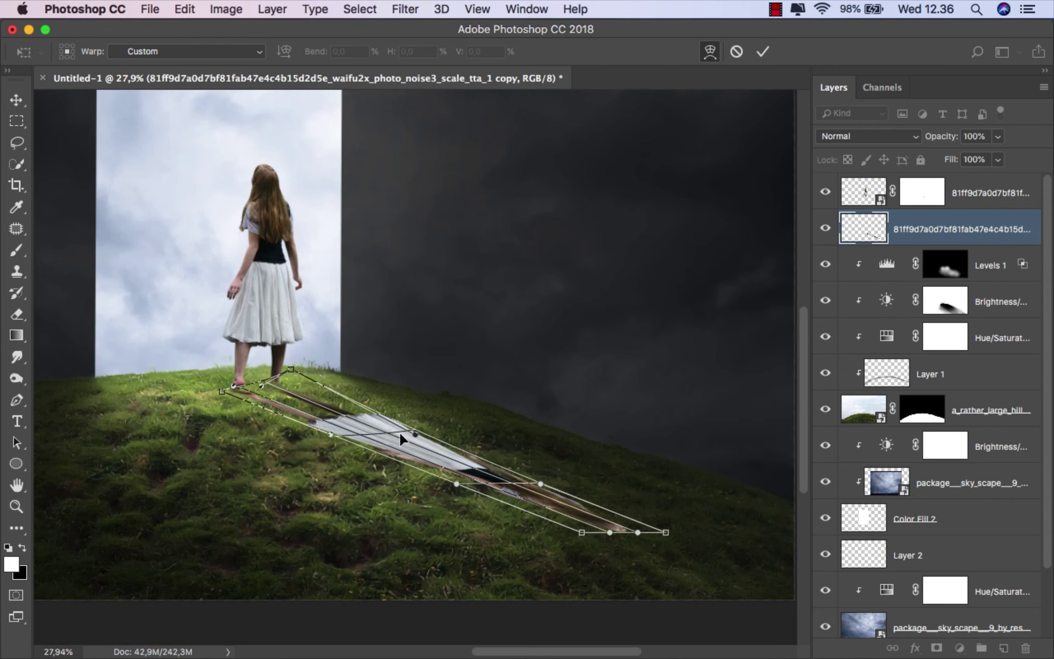
pyautogui.click(762, 51)
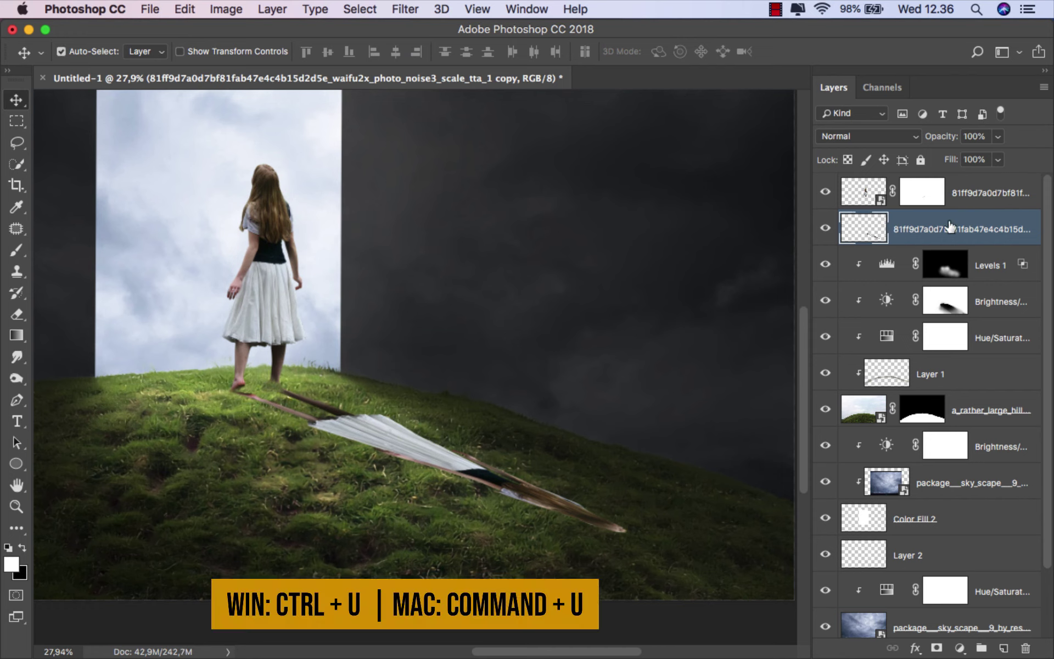
# Drop the shadow copy's Lightness to -100 in Hue/Saturation
pyautogui.press('super+u')
pyautogui.moveTo(814, 348); pyautogui.dragTo(704, 352)
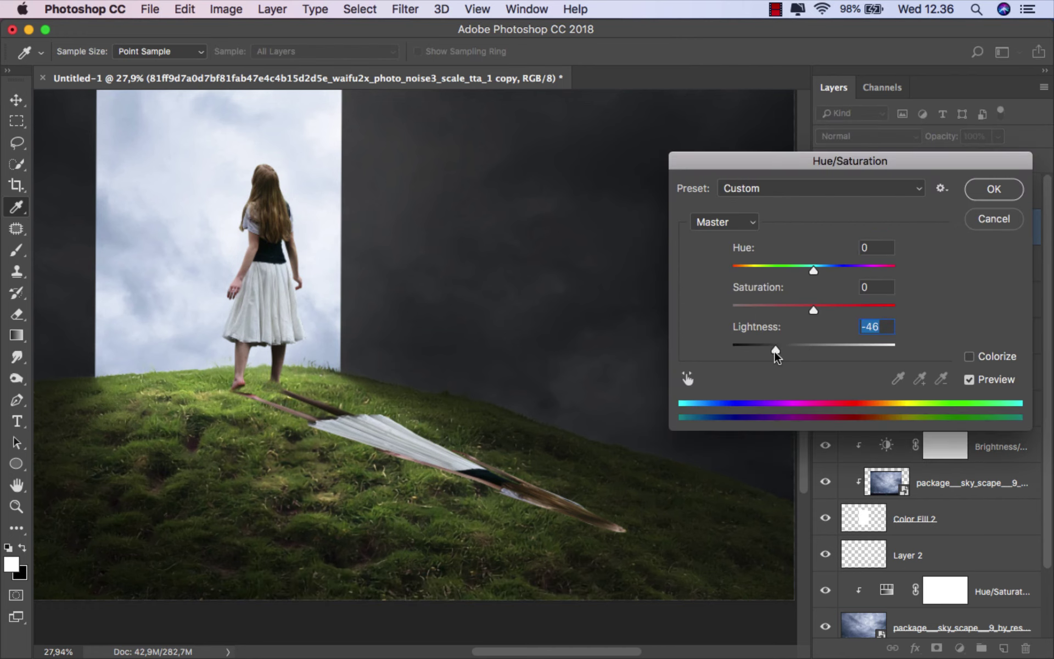
pyautogui.click(993, 188)
# Zoom in on the feet and pick the Brush with black as the foreground colour
pyautogui.scroll(1, 267, 399)
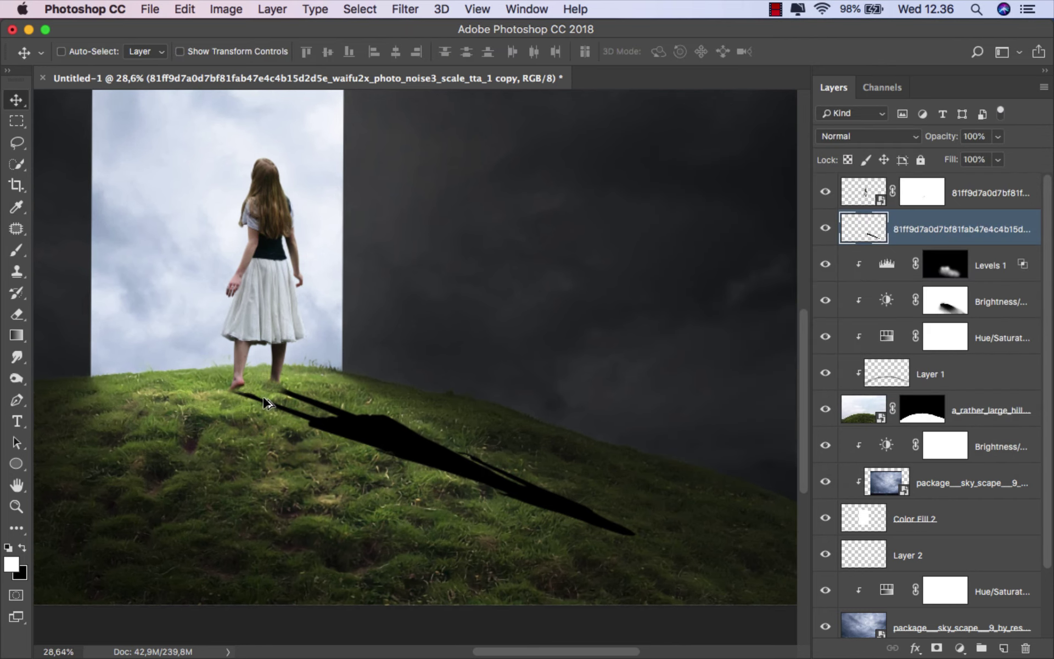
pyautogui.scroll(5, 267, 402)
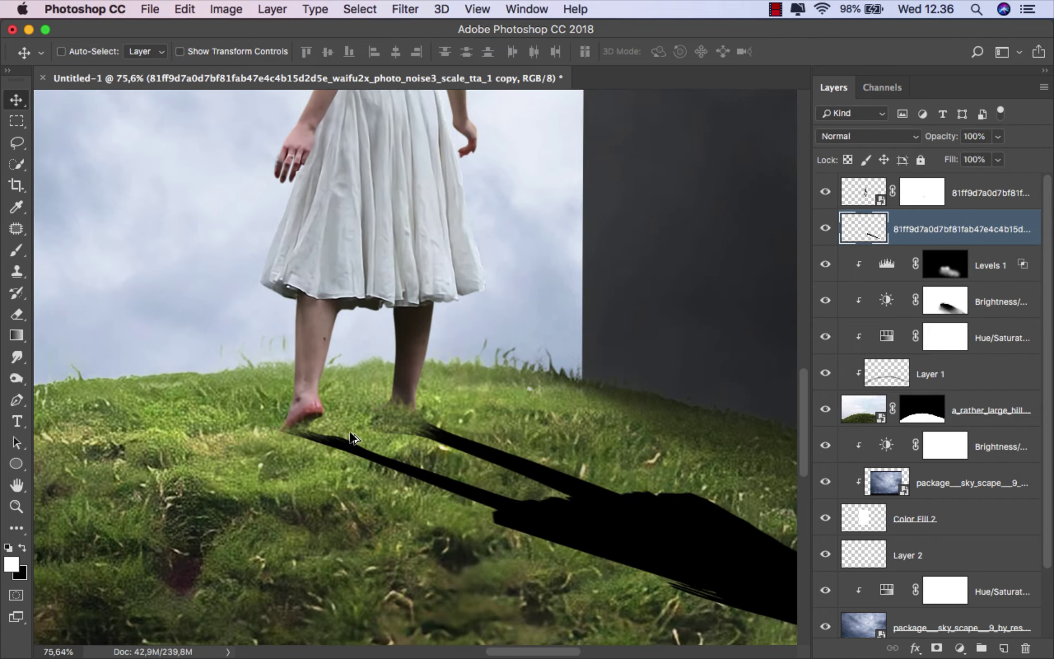
pyautogui.scroll(2, 351, 438)
pyautogui.scroll(1, 352, 438)
pyautogui.moveTo(349, 438); pyautogui.dragTo(365, 438)
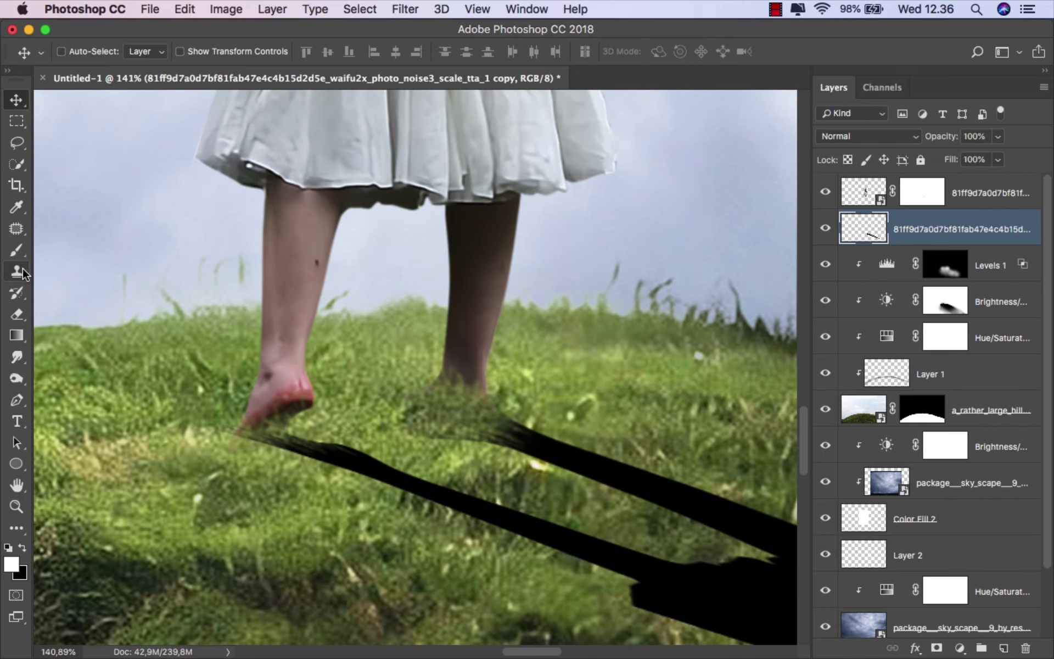
pyautogui.click(17, 250)
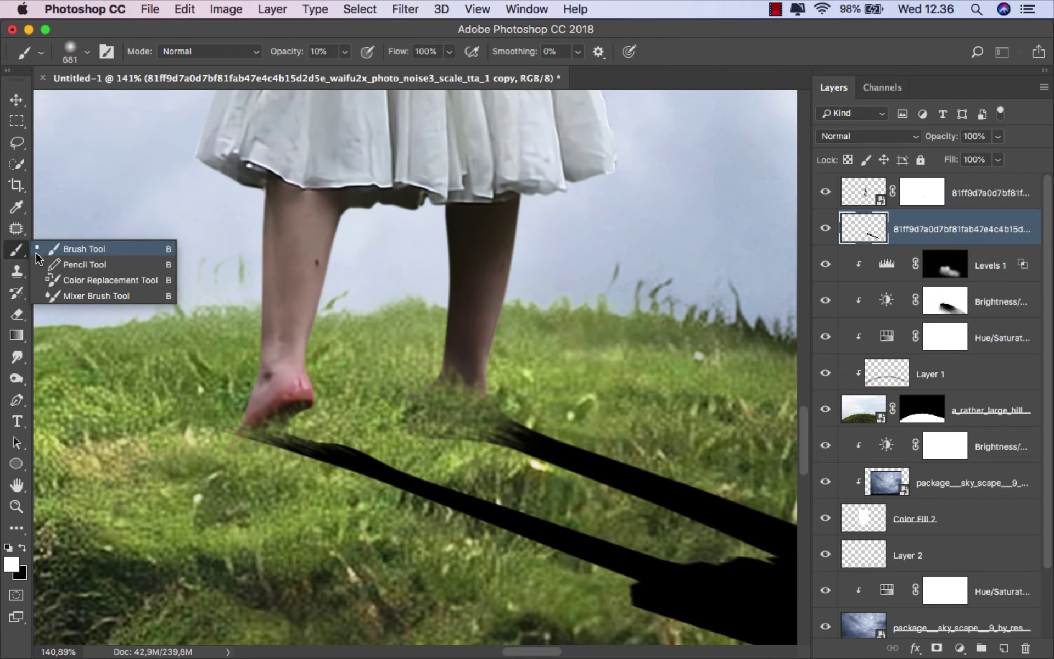
pyautogui.click(21, 549)
pyautogui.rightClick(303, 417)
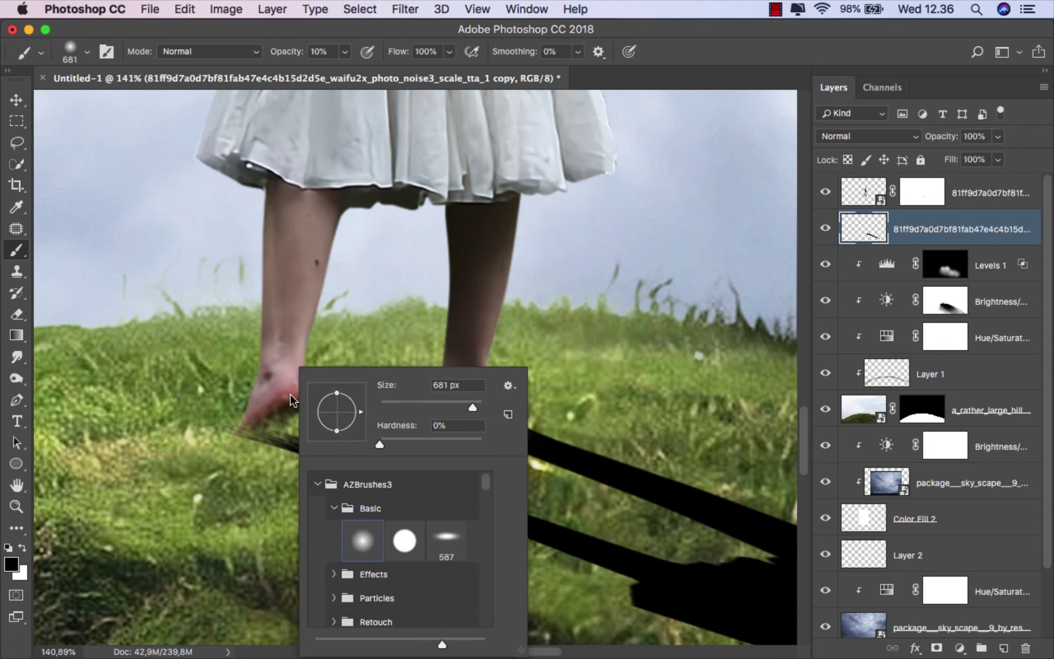
# Paint black with a fine 100%-opacity brush joining the shadow to the right foot, then zoom out
pyautogui.click(407, 406)
pyautogui.click(345, 52)
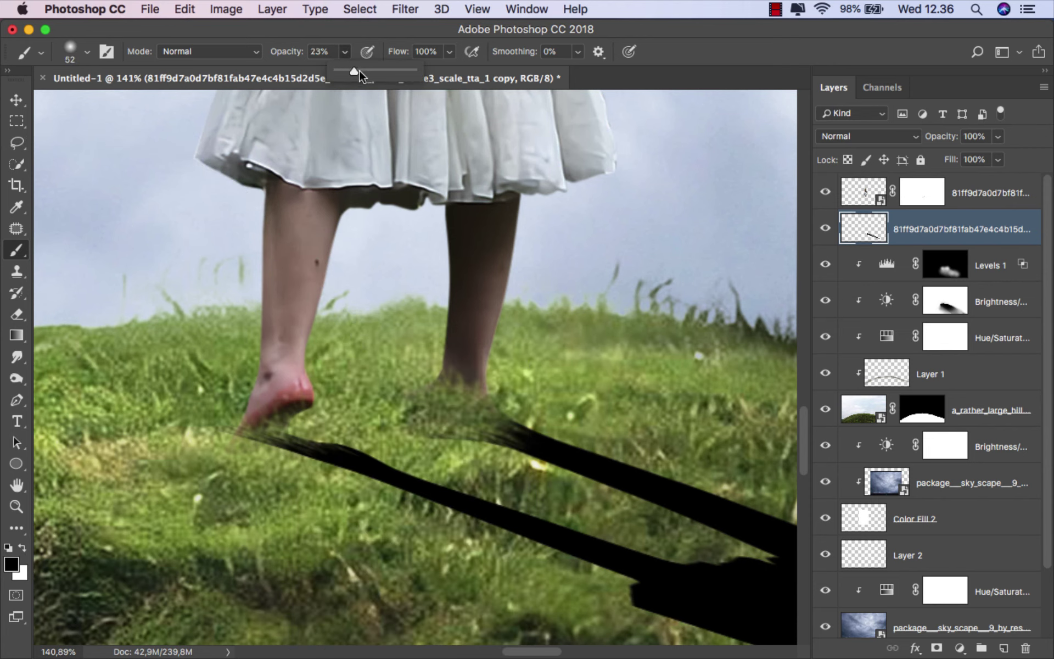
pyautogui.moveTo(359, 70)
pyautogui.mouseDown()
pyautogui.moveTo(572, 360)
pyautogui.moveTo(546, 381)
pyautogui.mouseUp()
pyautogui.scroll(3, 516, 442)
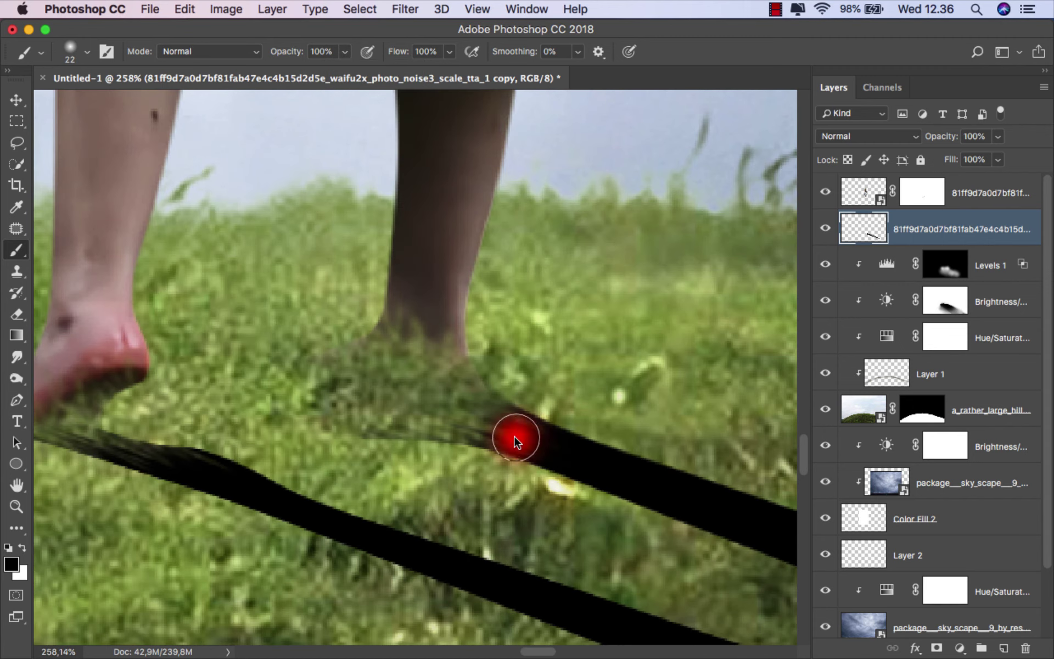
pyautogui.moveTo(516, 442)
pyautogui.mouseDown()
pyautogui.moveTo(435, 405)
pyautogui.moveTo(508, 426)
pyautogui.moveTo(431, 337)
pyautogui.moveTo(361, 353)
pyautogui.moveTo(369, 372)
pyautogui.moveTo(452, 414)
pyautogui.moveTo(353, 370)
pyautogui.moveTo(410, 333)
pyautogui.moveTo(405, 364)
pyautogui.moveTo(433, 360)
pyautogui.moveTo(461, 384)
pyautogui.moveTo(443, 324)
pyautogui.moveTo(397, 348)
pyautogui.moveTo(386, 337)
pyautogui.moveTo(411, 364)
pyautogui.moveTo(608, 324)
pyautogui.mouseUp()
pyautogui.moveTo(486, 458)
pyautogui.mouseDown()
pyautogui.moveTo(296, 389)
pyautogui.moveTo(219, 381)
pyautogui.moveTo(332, 409)
pyautogui.moveTo(237, 374)
pyautogui.moveTo(213, 388)
pyautogui.moveTo(419, 442)
pyautogui.moveTo(254, 400)
pyautogui.moveTo(314, 395)
pyautogui.mouseUp()
pyautogui.scroll(-5, 315, 395)
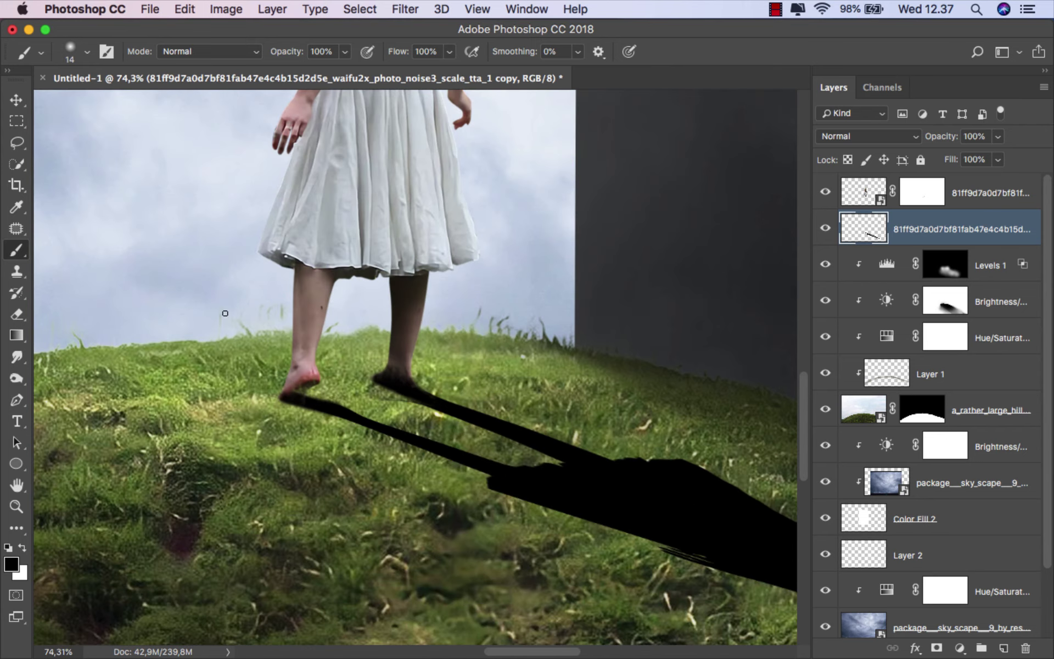
pyautogui.press('v')
pyautogui.scroll(-1, 406, 336)
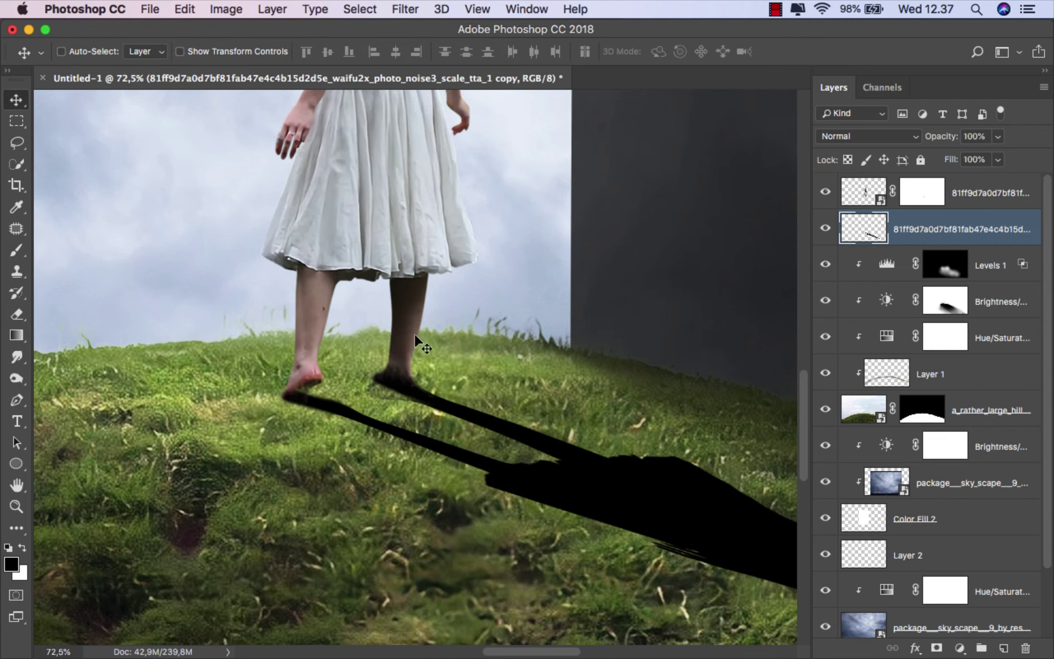
pyautogui.scroll(-2, 415, 337)
pyautogui.scroll(-3, 415, 337)
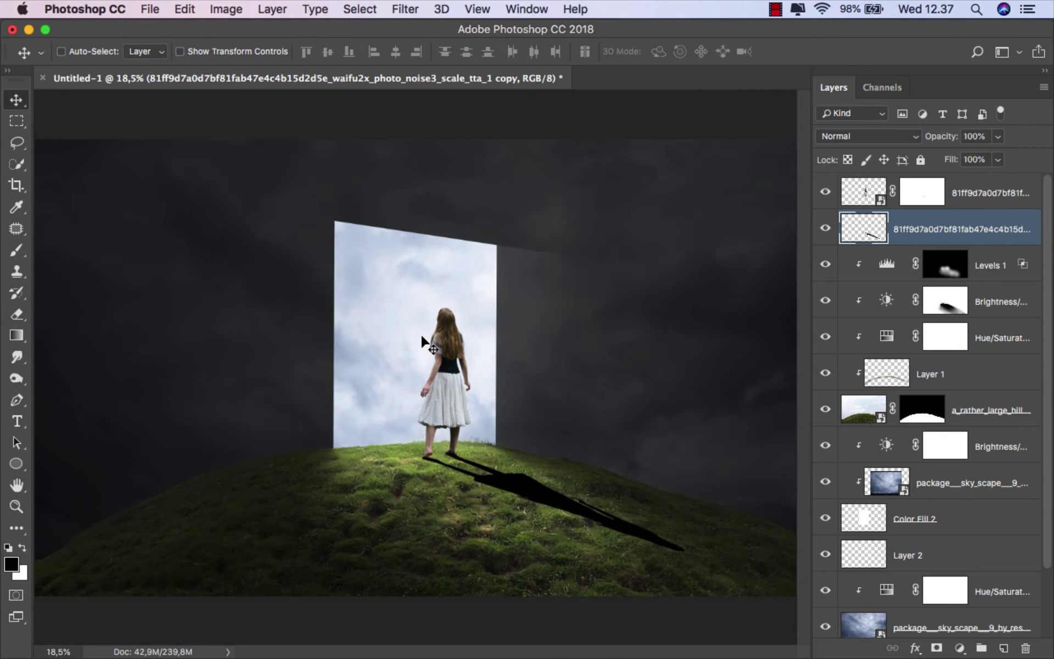
# Apply a 4-pixel Gaussian Blur to the shadow
pyautogui.click(405, 9)
pyautogui.moveTo(445, 205)
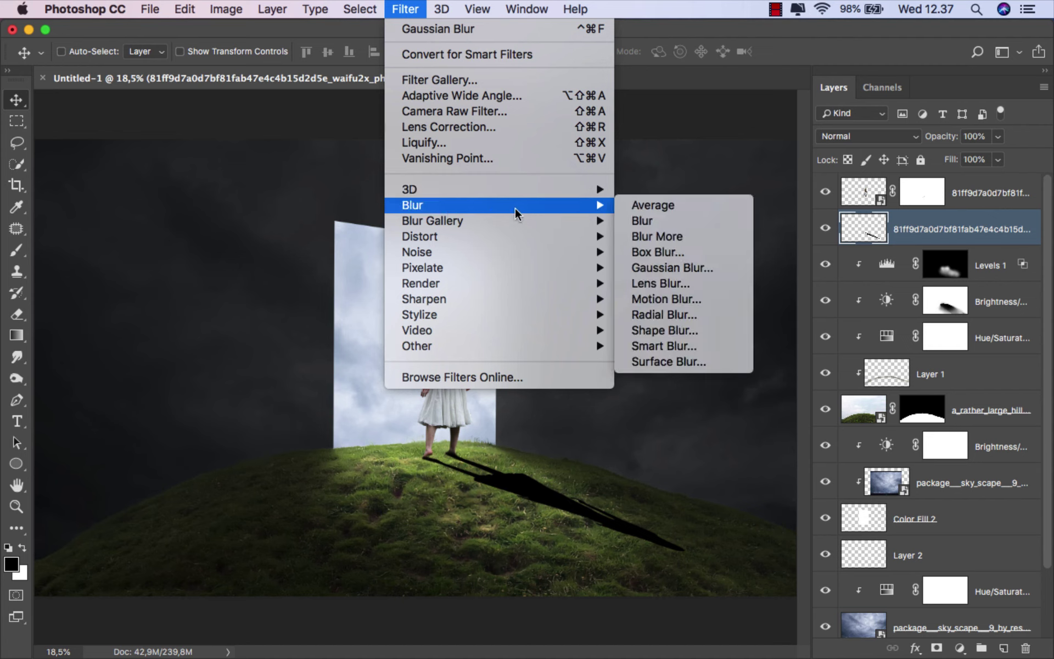
pyautogui.click(645, 268)
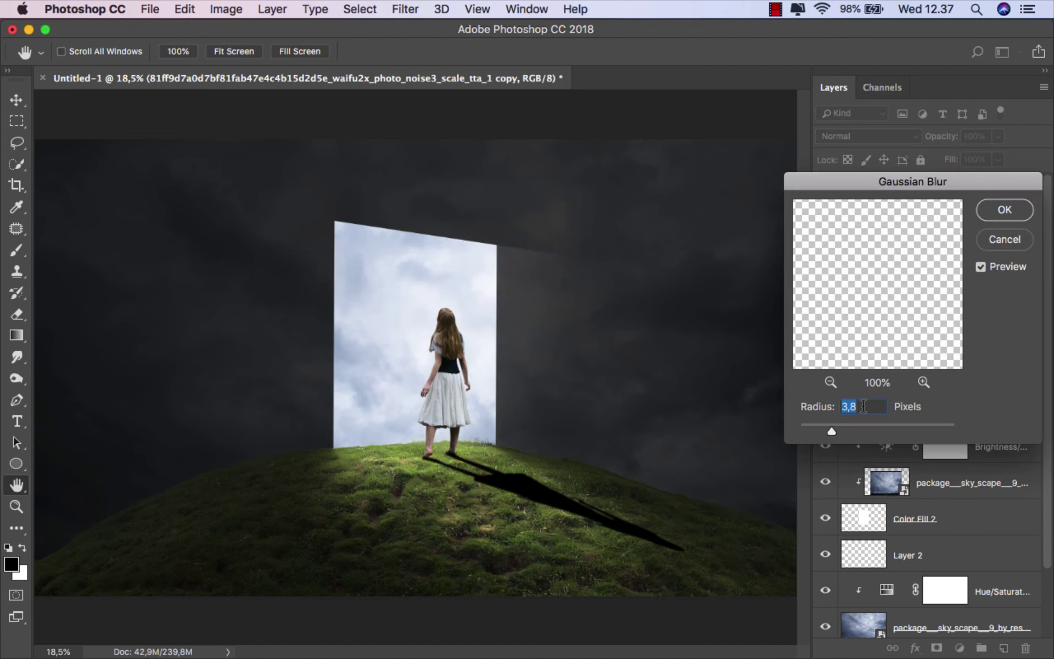
pyautogui.press('Up')
pyautogui.press('Up')
pyautogui.click(995, 215)
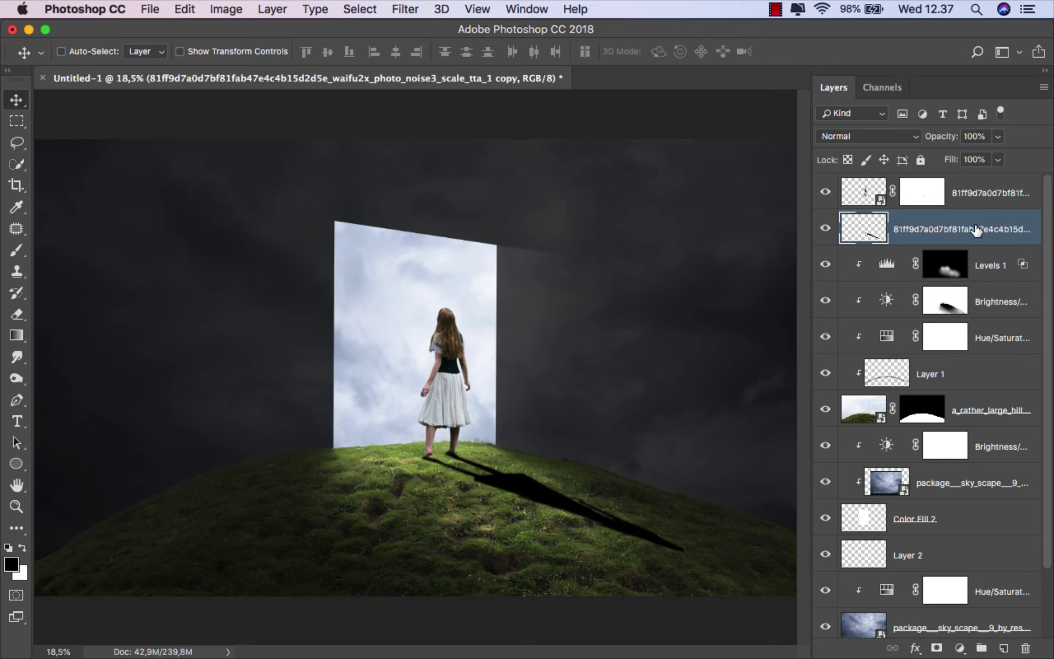
# Lower the shadow layer's opacity to 49%
pyautogui.click(1000, 137)
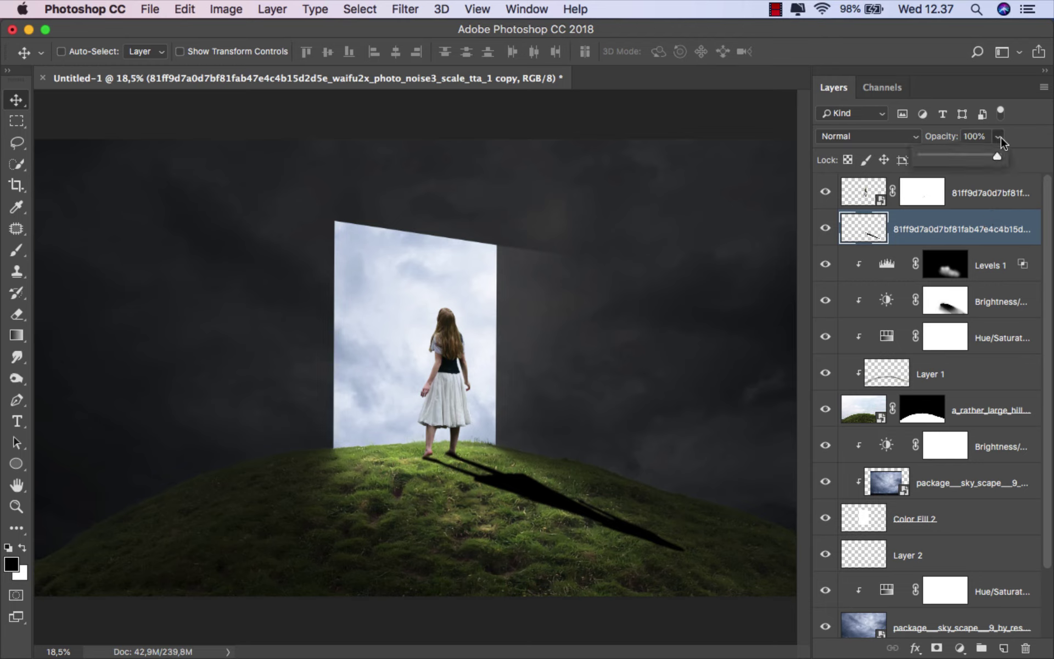
pyautogui.moveTo(968, 159); pyautogui.dragTo(952, 160)
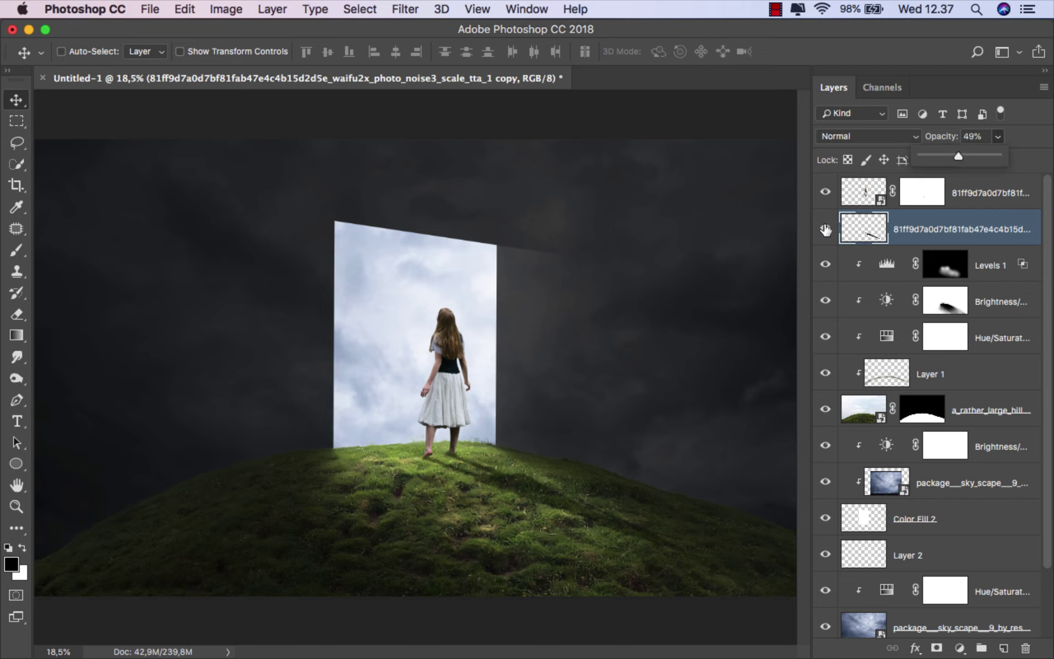
pyautogui.click(857, 230)
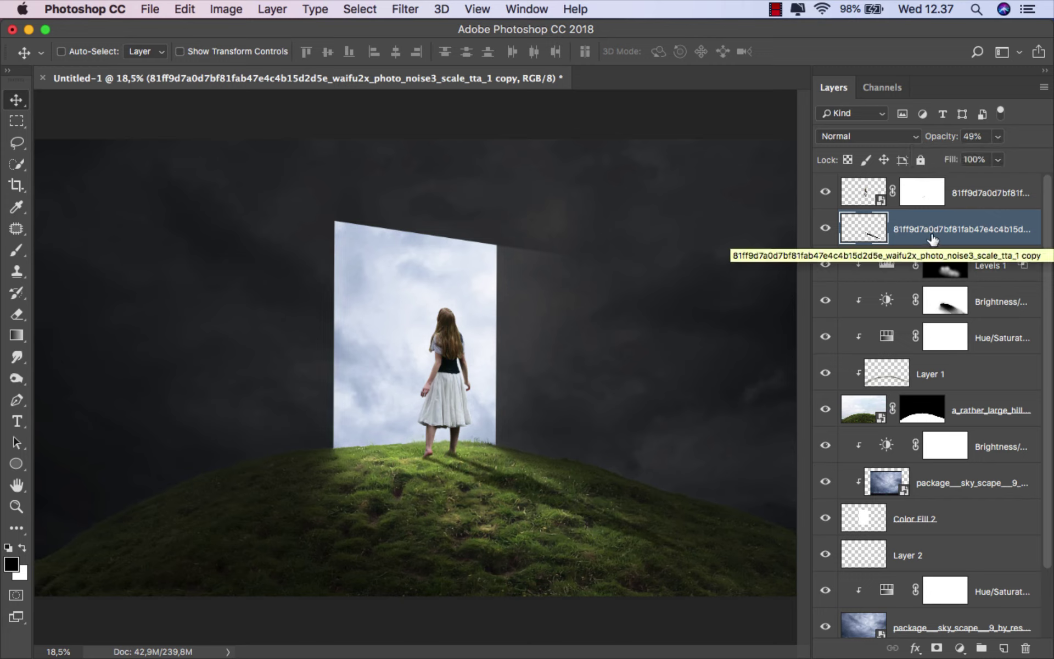
pyautogui.click(969, 195)
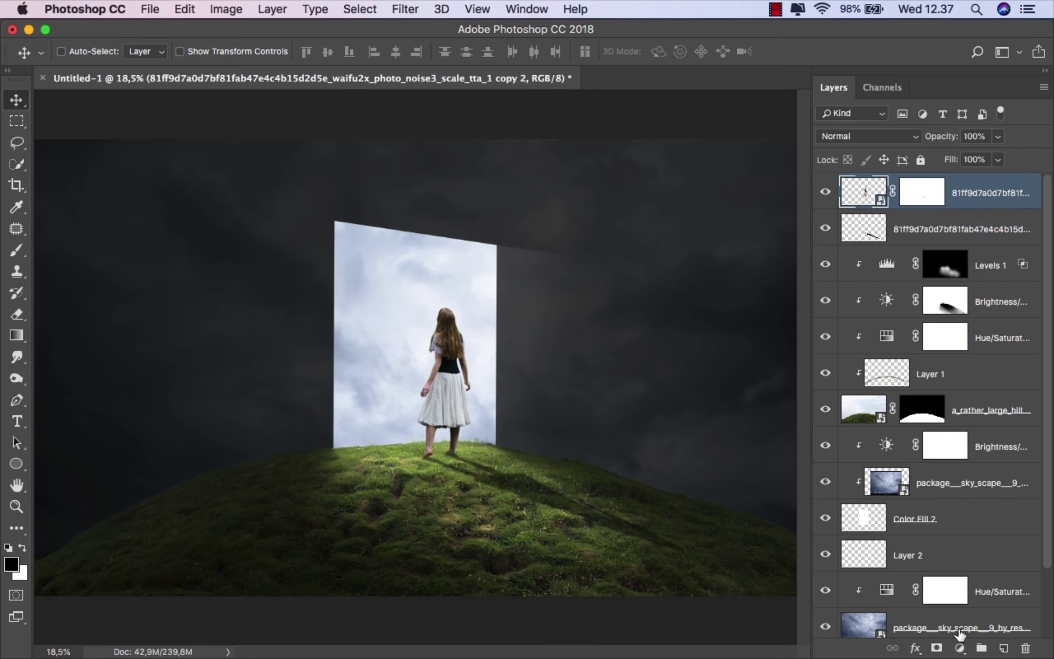
# Add a Levels adjustment clipped to the girl with output white lowered to 142
pyautogui.click(960, 646)
pyautogui.click(978, 404)
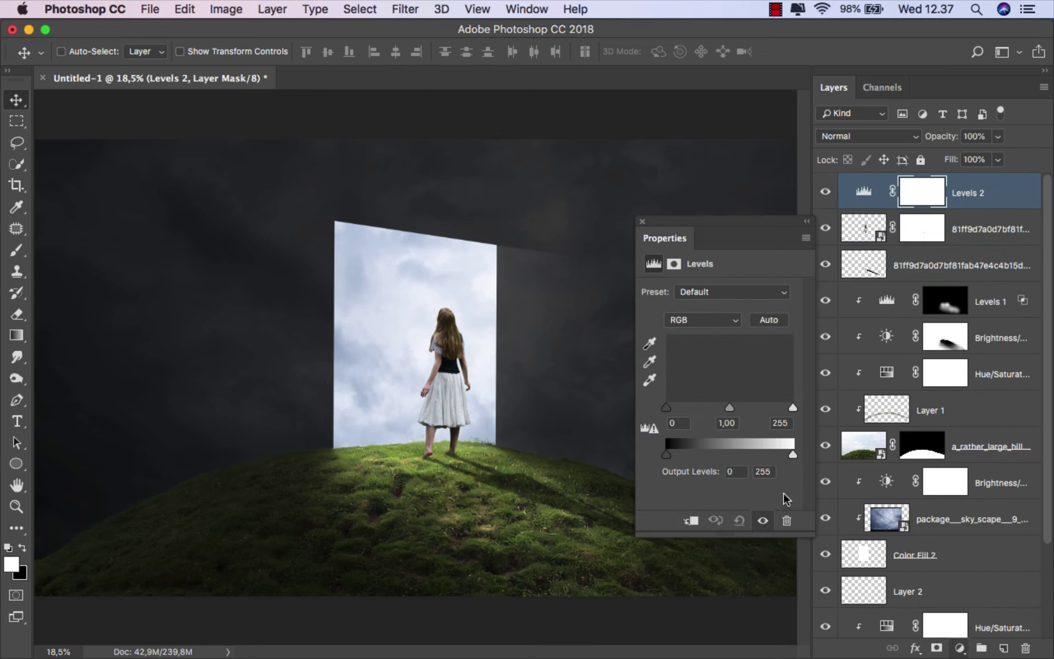
pyautogui.click(691, 522)
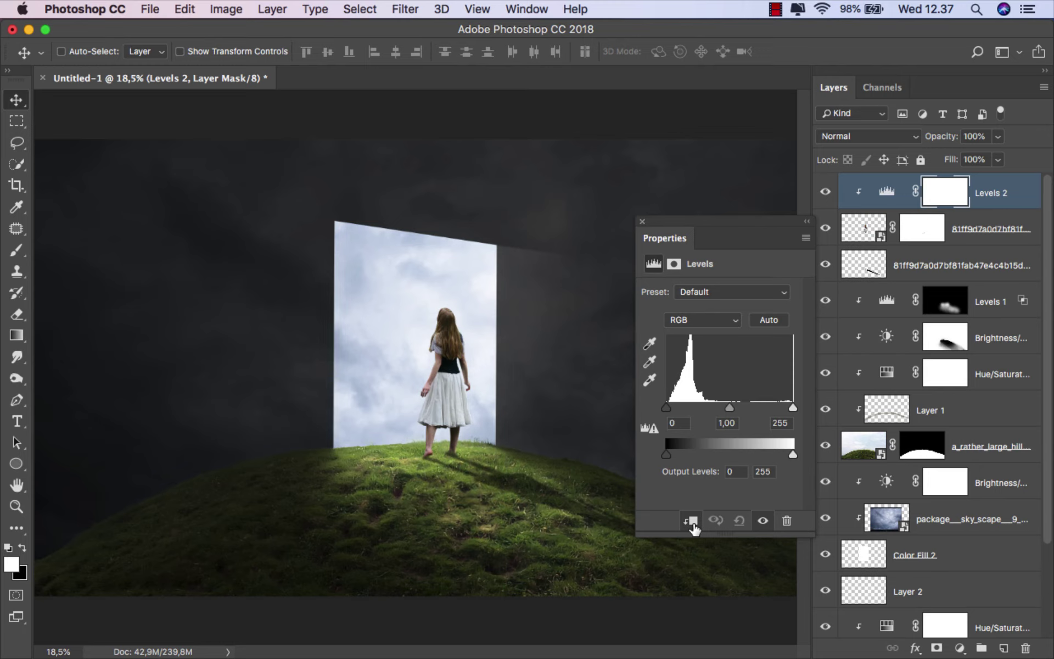
pyautogui.moveTo(792, 454); pyautogui.dragTo(737, 455)
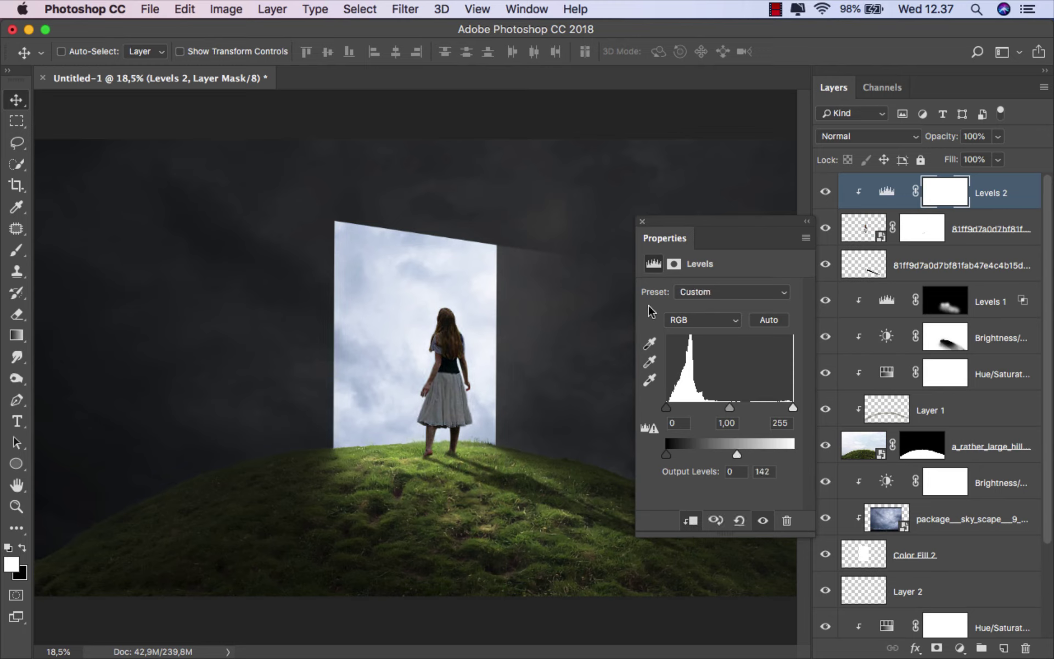
pyautogui.click(642, 222)
pyautogui.press('super+2')
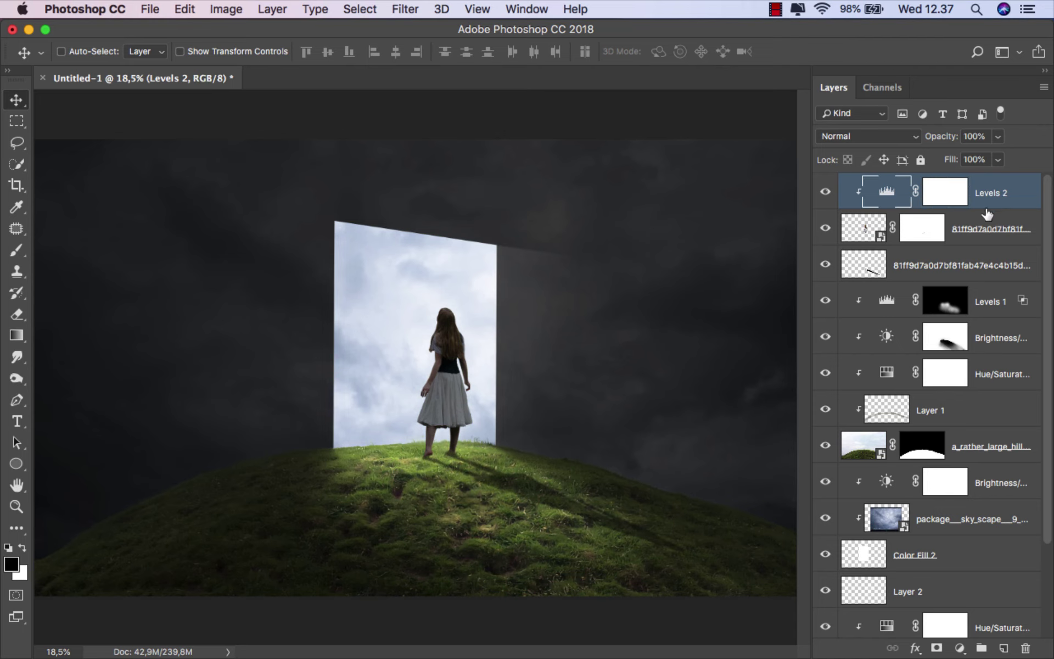
# Open the girl layer's Layer Style dialog and move it aside to see her
pyautogui.click(960, 224)
pyautogui.rightClick(978, 219)
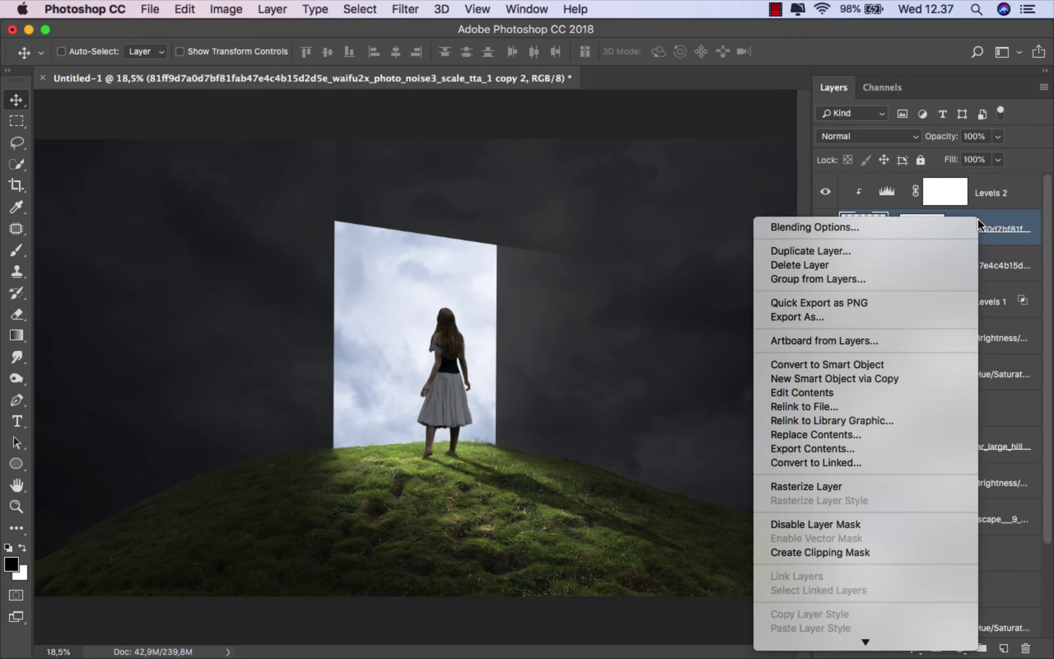
pyautogui.click(916, 227)
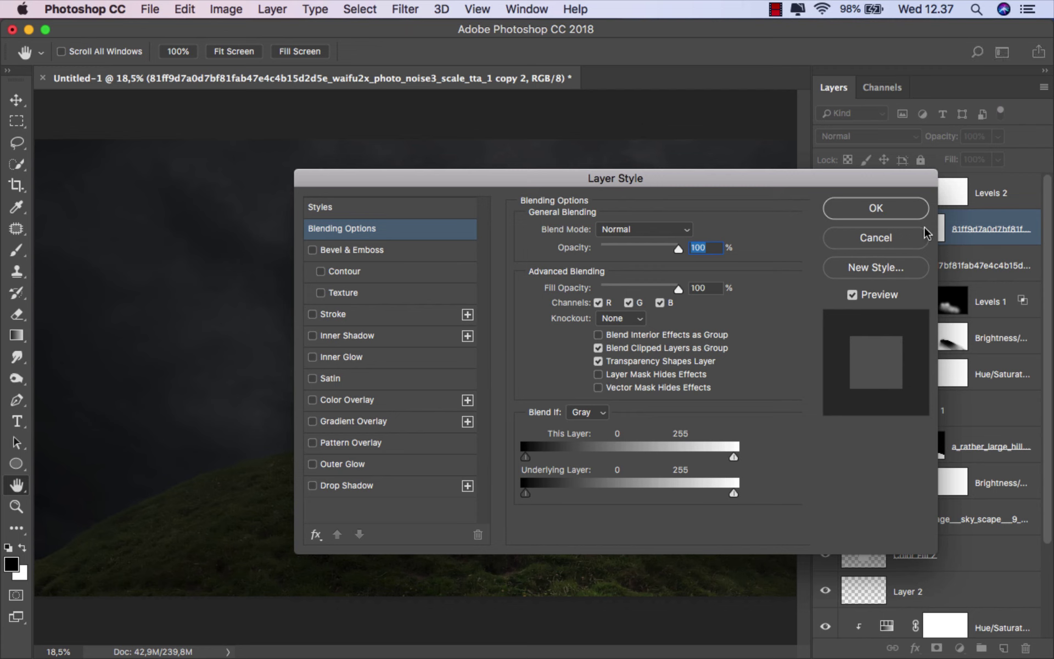
pyautogui.moveTo(561, 175); pyautogui.dragTo(802, 190)
pyautogui.scroll(1, 494, 373)
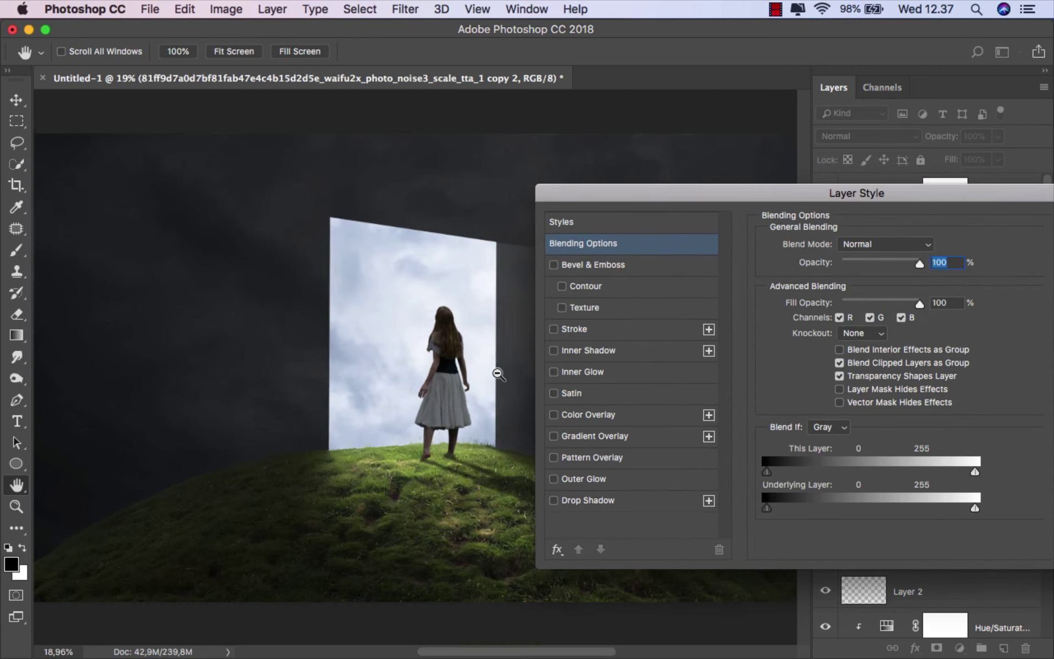
pyautogui.scroll(4, 453, 376)
pyautogui.moveTo(454, 375); pyautogui.dragTo(395, 371)
pyautogui.moveTo(762, 193); pyautogui.dragTo(711, 196)
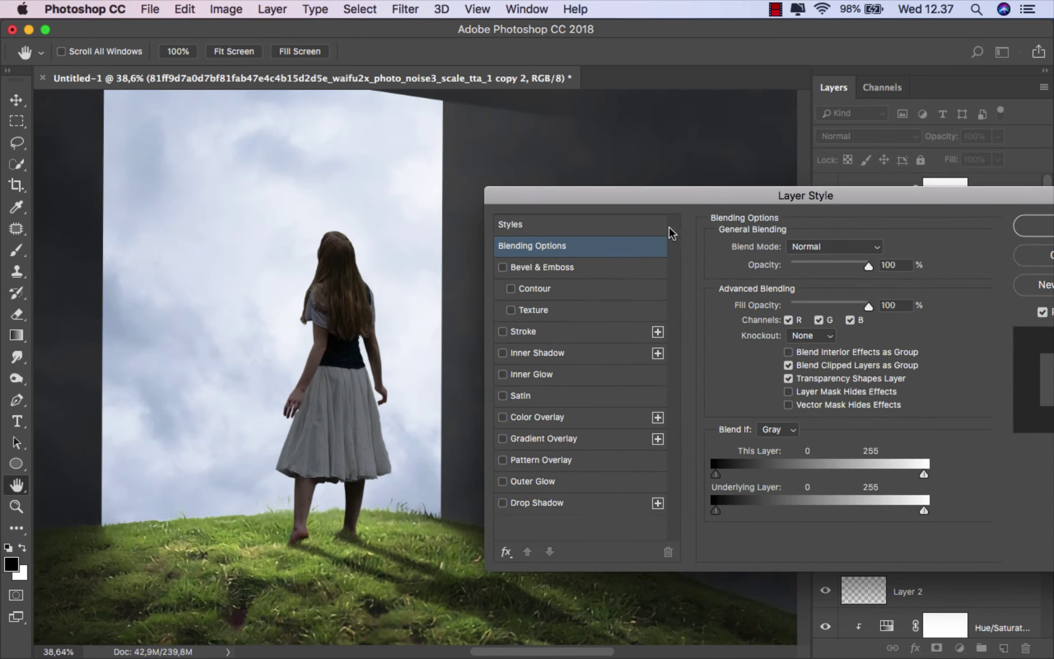
# Add a white Linear Dodge Inner Shadow at about 73% opacity and apply it
pyautogui.click(502, 353)
pyautogui.click(525, 353)
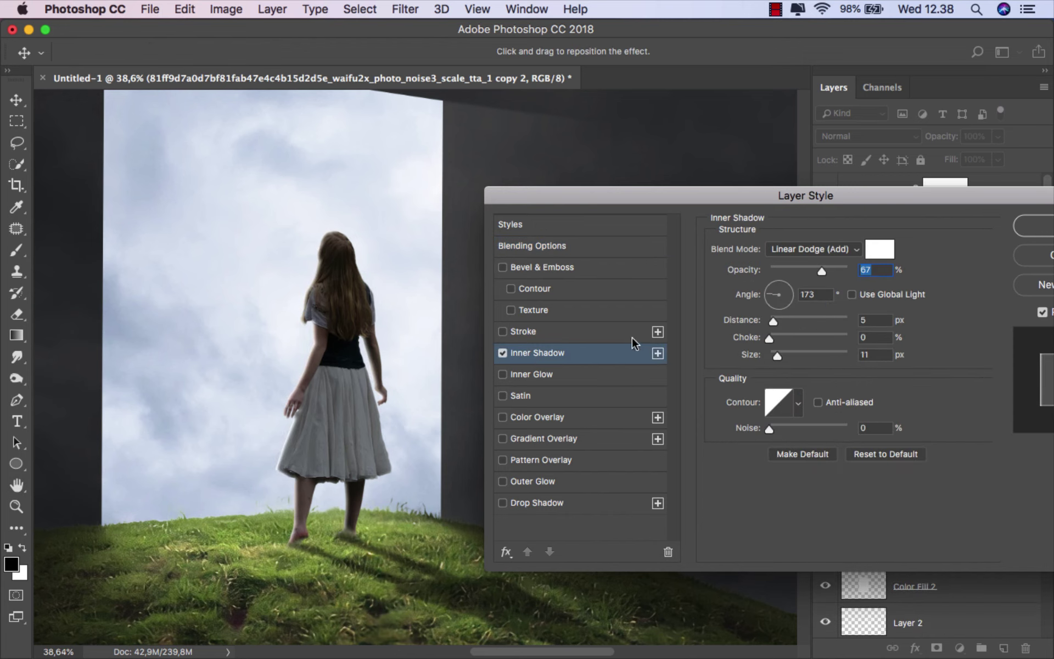
pyautogui.click(881, 255)
pyautogui.moveTo(655, 277)
pyautogui.mouseDown()
pyautogui.moveTo(599, 273)
pyautogui.moveTo(579, 246)
pyautogui.mouseUp()
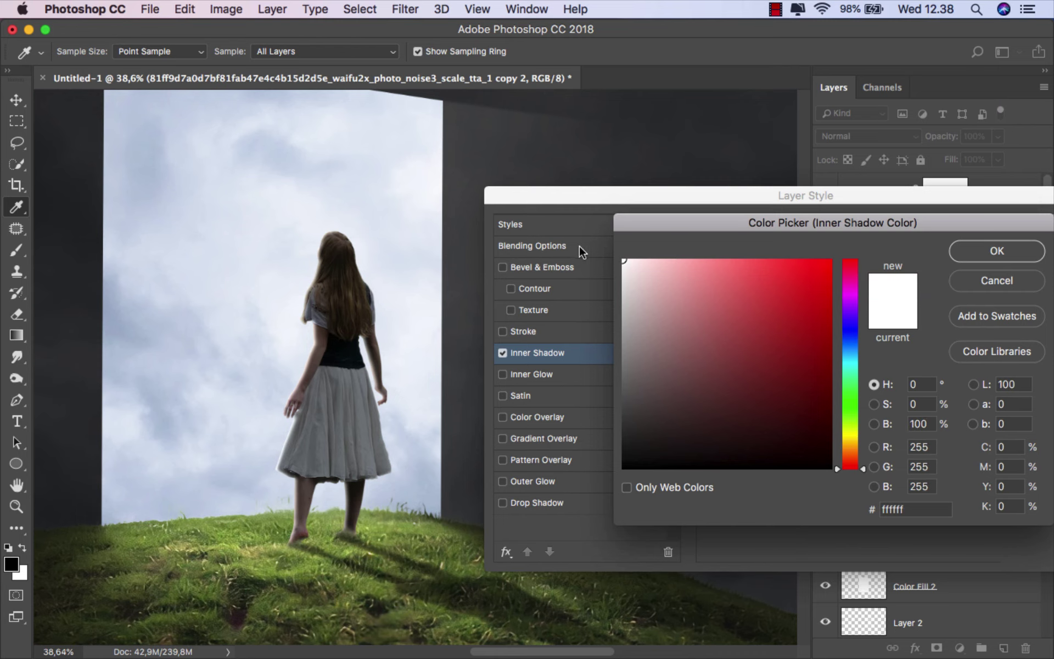
pyautogui.click(962, 255)
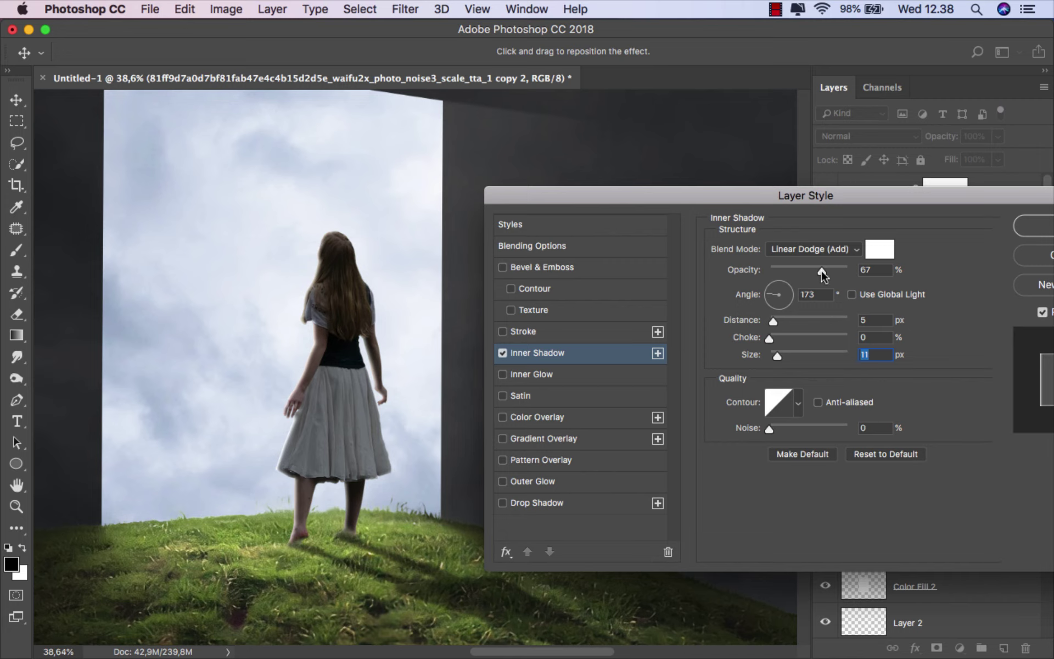
pyautogui.moveTo(822, 273)
pyautogui.mouseDown()
pyautogui.moveTo(884, 268)
pyautogui.moveTo(813, 270)
pyautogui.moveTo(828, 273)
pyautogui.mouseUp()
pyautogui.moveTo(969, 203); pyautogui.dragTo(836, 204)
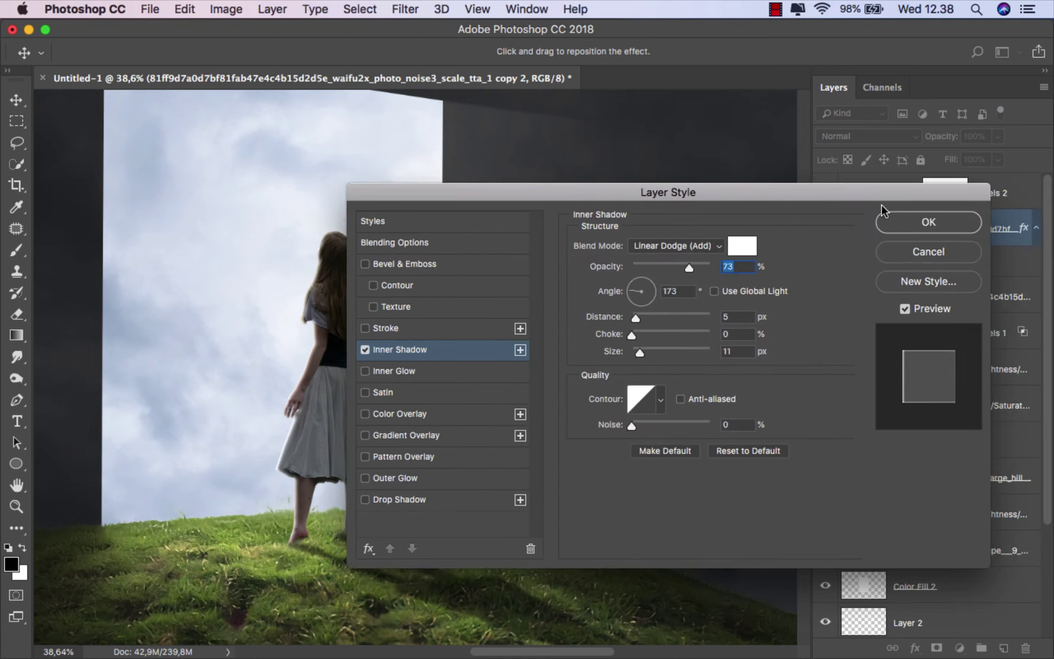
pyautogui.click(930, 221)
# Split the Inner Shadow effect onto its own layer above Levels 2 and add a layer mask
pyautogui.rightClick(919, 274)
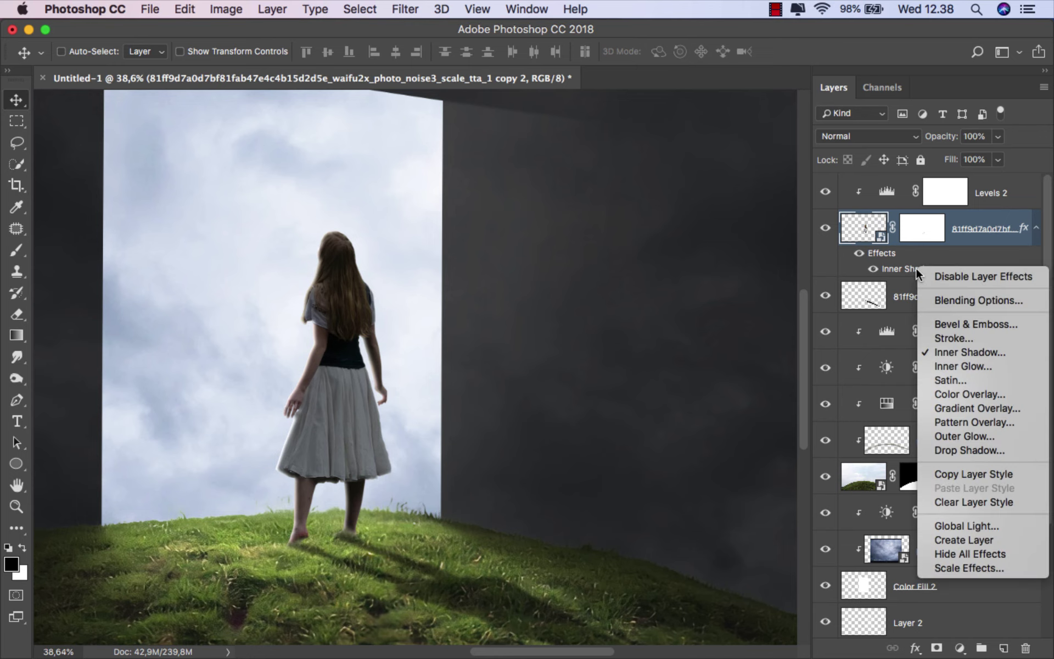
pyautogui.click(955, 537)
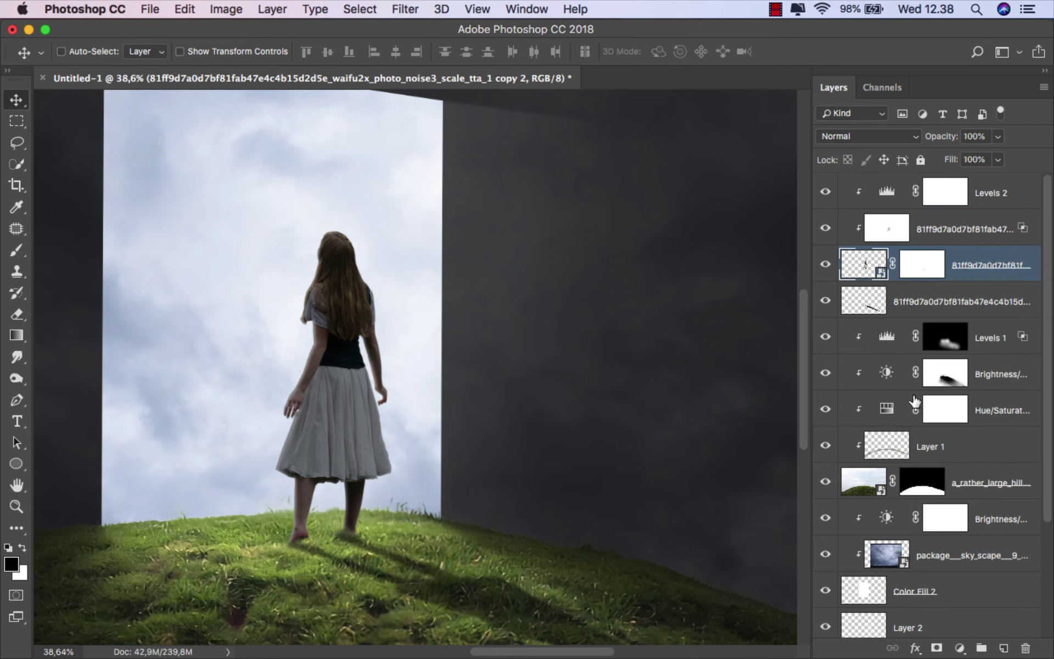
pyautogui.click(947, 235)
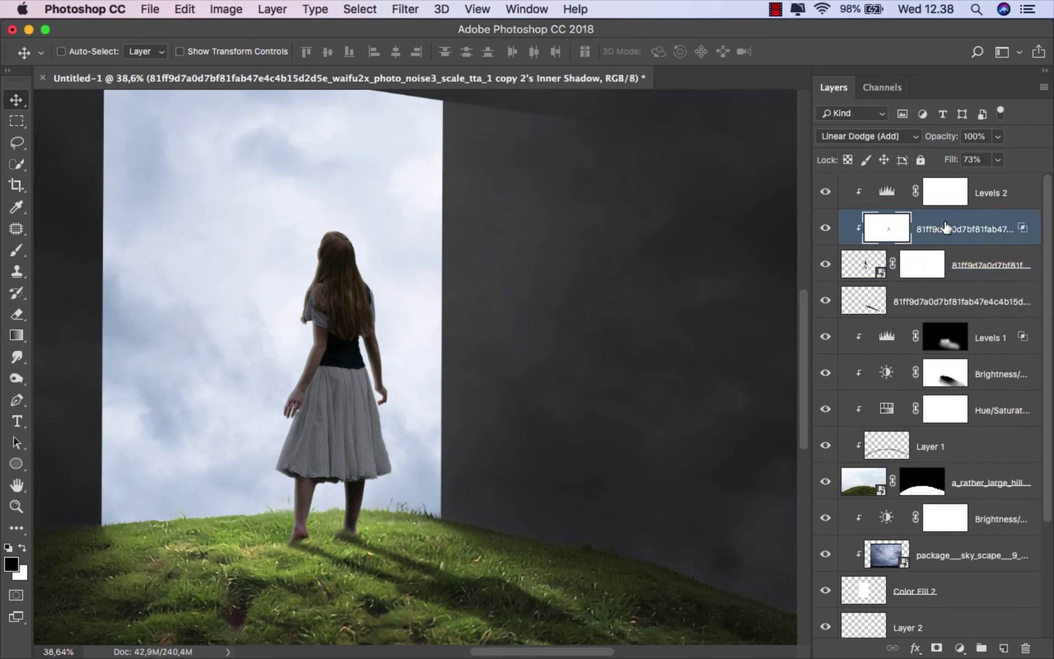
pyautogui.moveTo(944, 226); pyautogui.dragTo(942, 196)
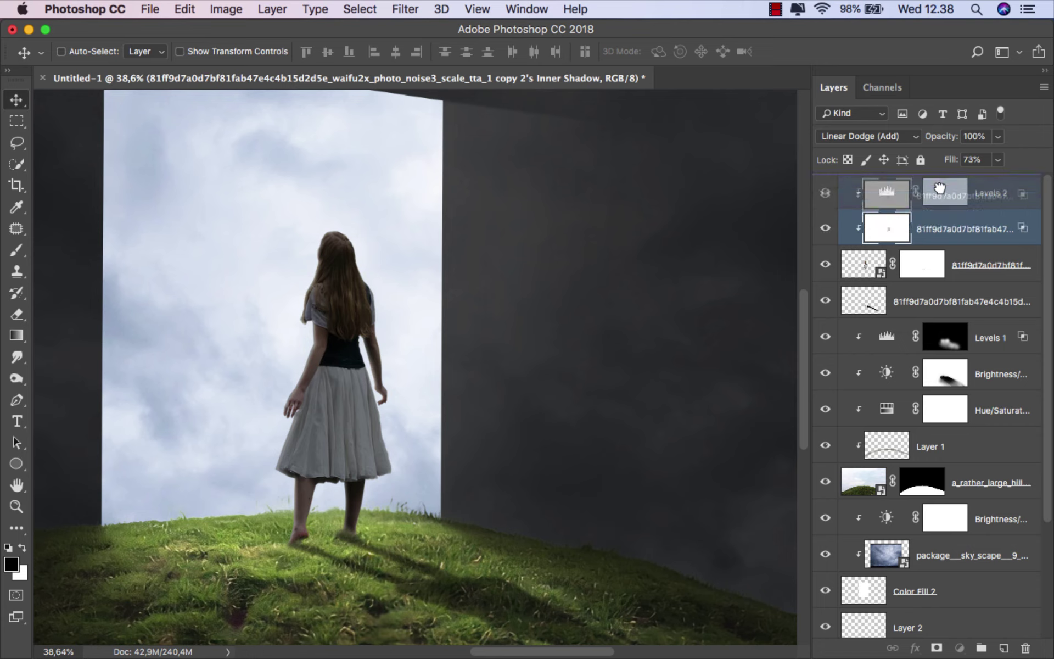
pyautogui.click(937, 648)
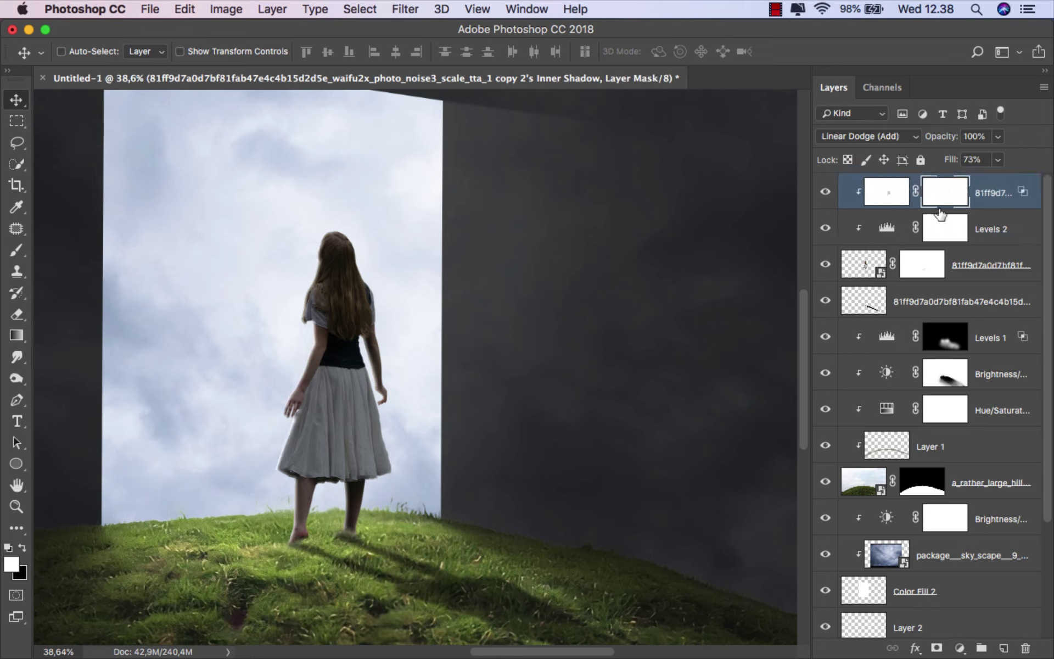
# Paint black on the mask with the Brush to hide the rim glow around the girl's foot
pyautogui.click(17, 249)
pyautogui.click(61, 245)
pyautogui.click(22, 550)
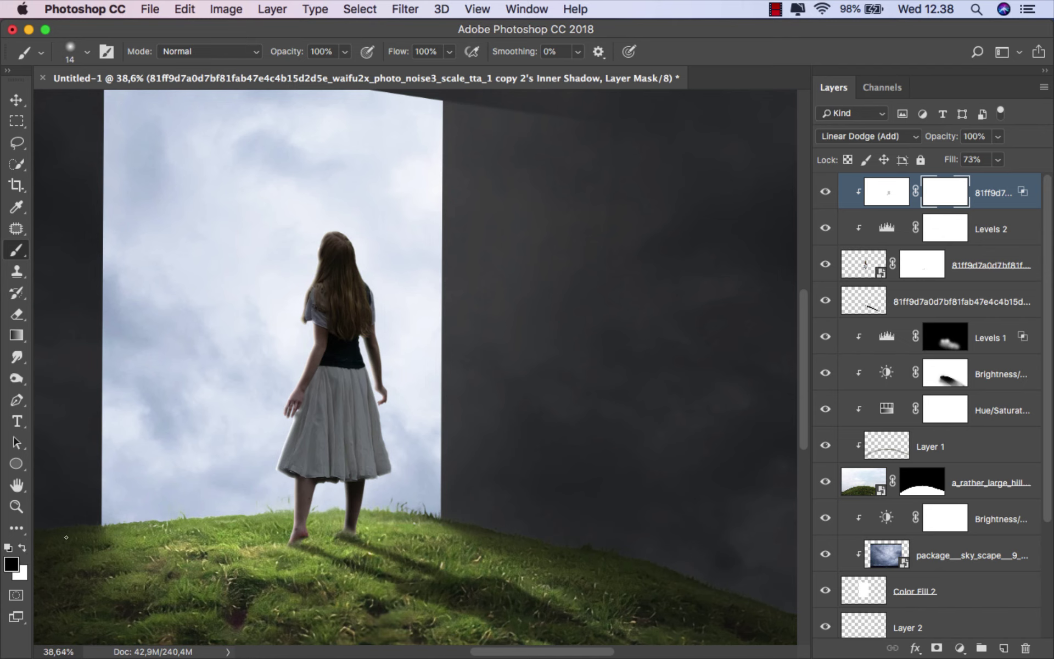
pyautogui.scroll(5, 352, 538)
pyautogui.scroll(2, 379, 515)
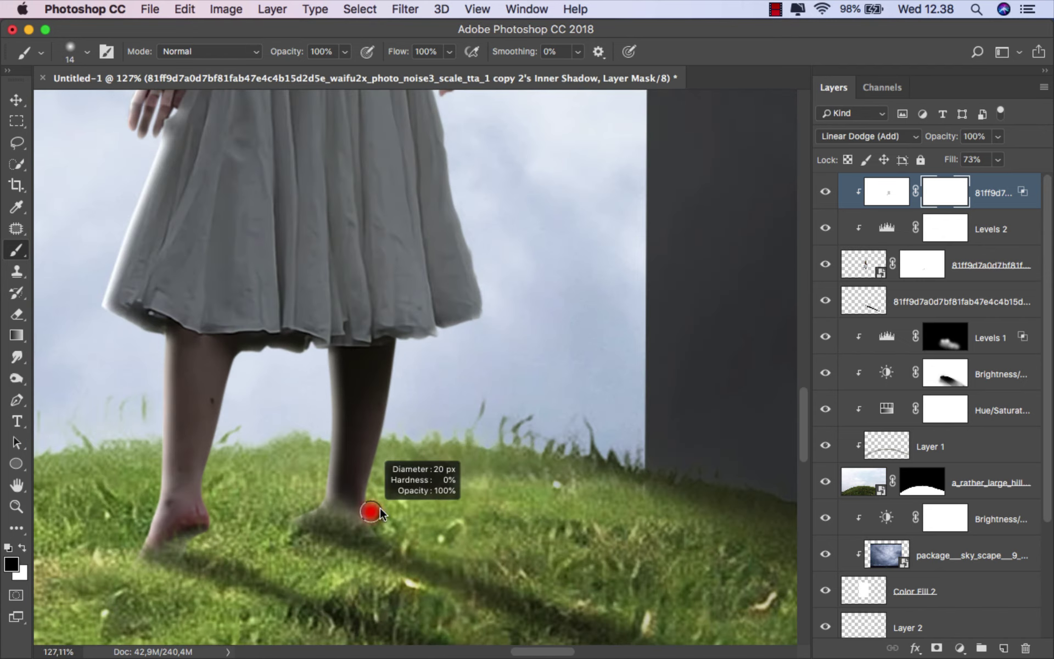
pyautogui.scroll(5, 357, 519)
pyautogui.moveTo(350, 521); pyautogui.dragTo(426, 477)
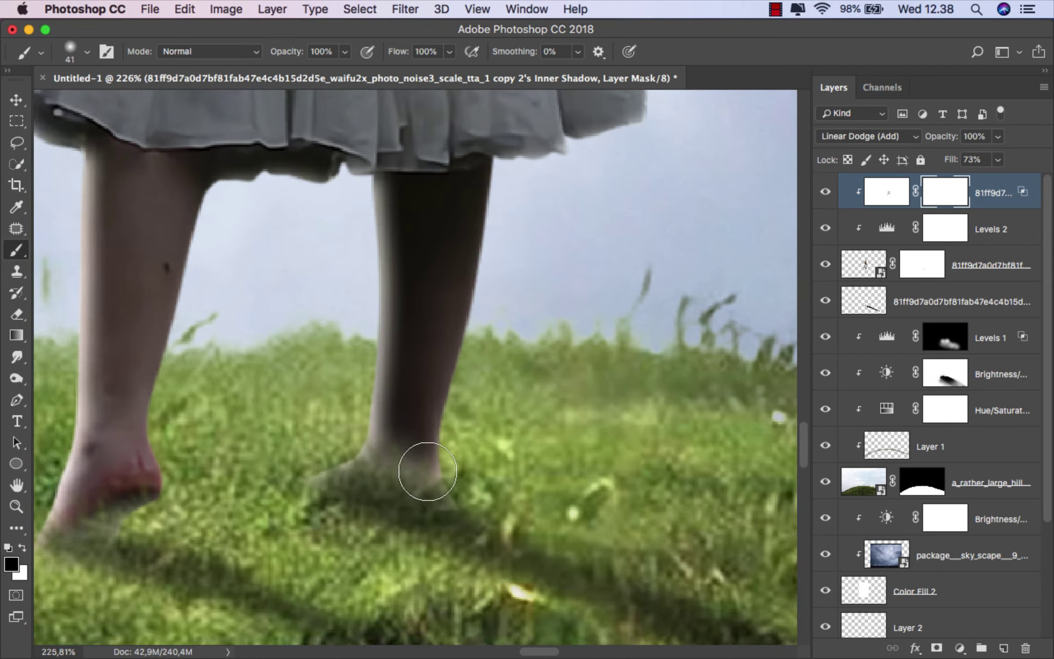
pyautogui.moveTo(349, 496); pyautogui.dragTo(516, 466)
pyautogui.moveTo(313, 487)
pyautogui.mouseDown()
pyautogui.moveTo(271, 489)
pyautogui.moveTo(277, 466)
pyautogui.mouseUp()
# Zoom back out, target the layer instead of its mask, and return to the Move tool
pyautogui.scroll(-2, 429, 435)
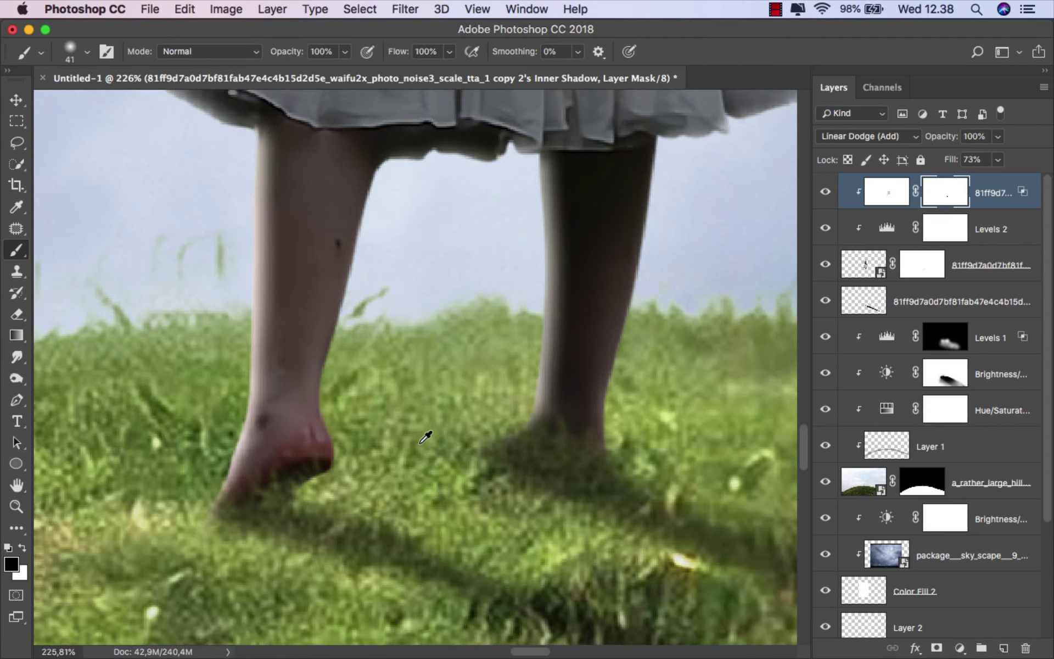
pyautogui.scroll(-4, 472, 456)
pyautogui.scroll(-1, 472, 455)
pyautogui.scroll(1, 472, 456)
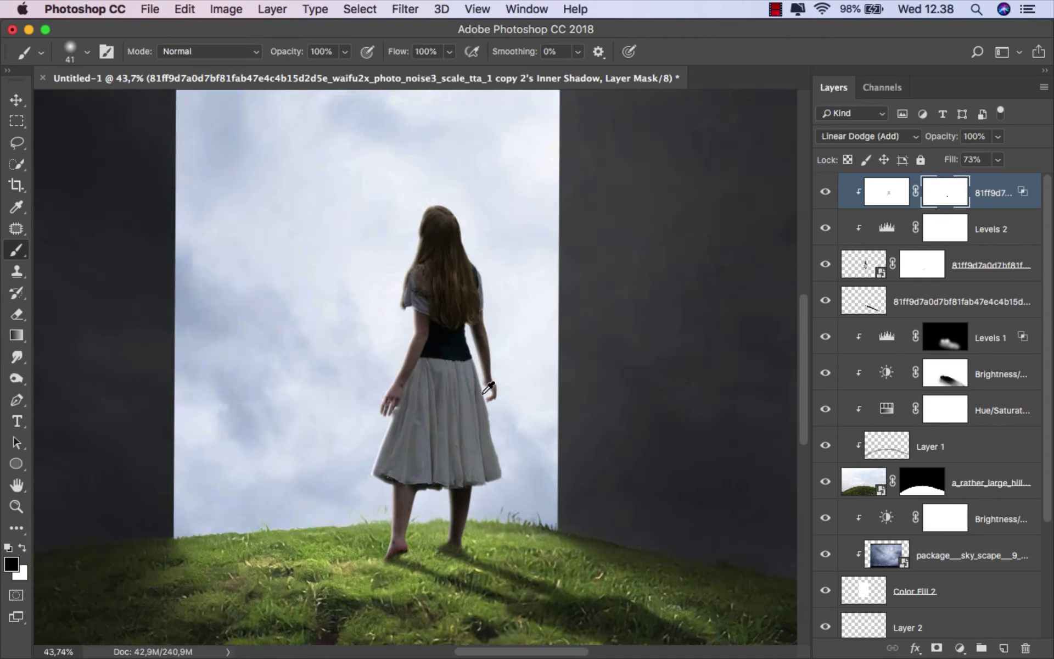
pyautogui.scroll(2, 488, 388)
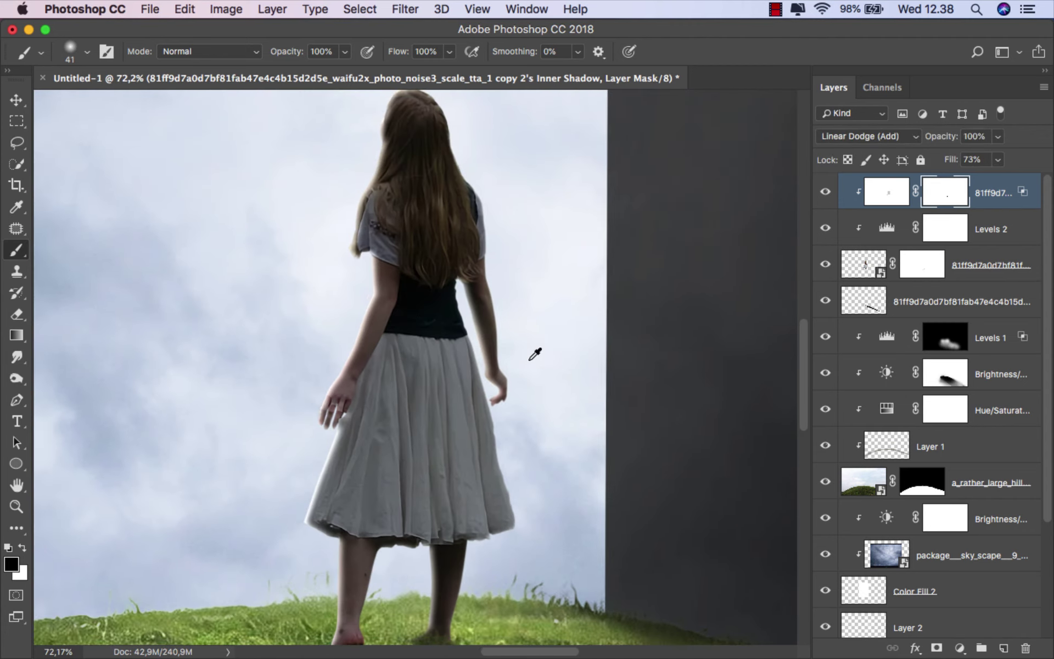
pyautogui.scroll(-2, 535, 354)
pyautogui.scroll(-2, 529, 361)
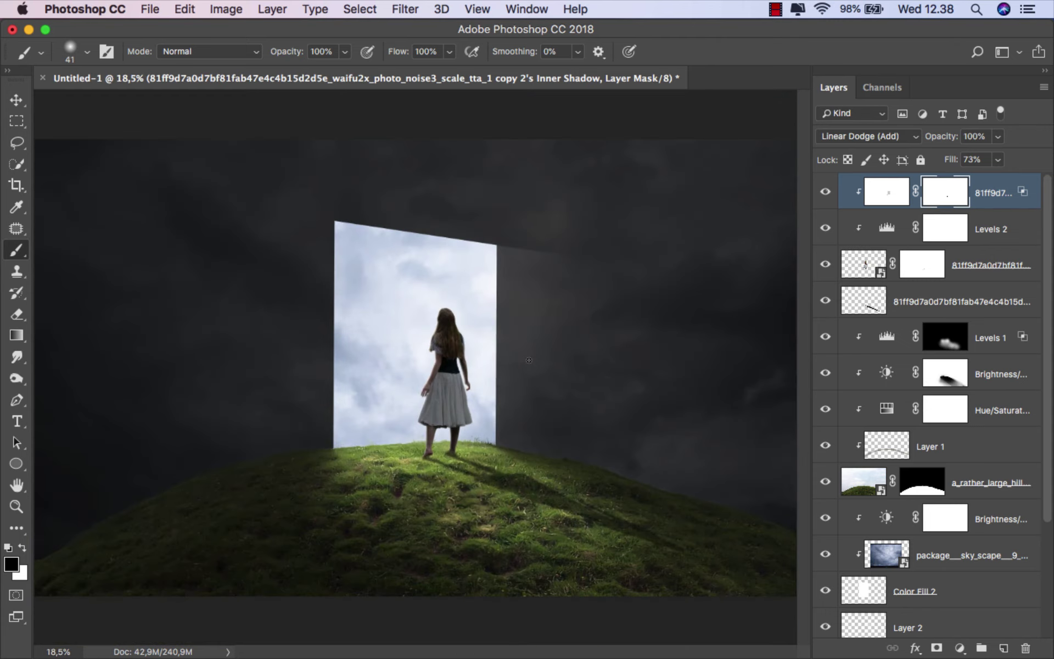
pyautogui.hotkey('ctrl', '2')
pyautogui.press('v')
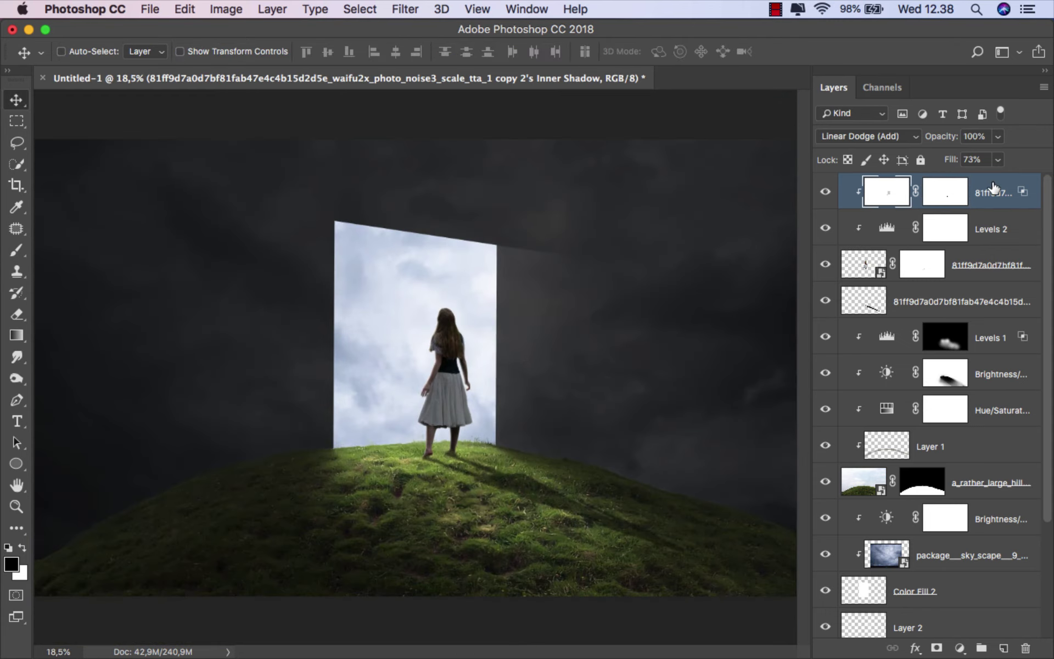
# Mask the girl's shadow layer and drag a 38% opacity gradient from lower right toward her feet
pyautogui.click(958, 303)
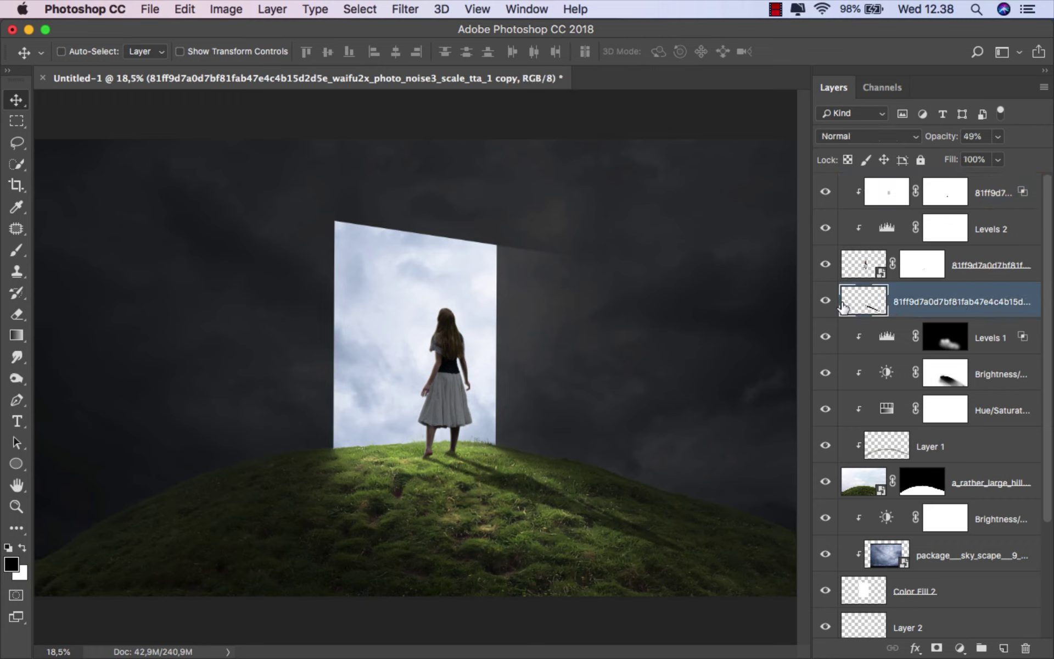
pyautogui.click(936, 648)
pyautogui.click(16, 335)
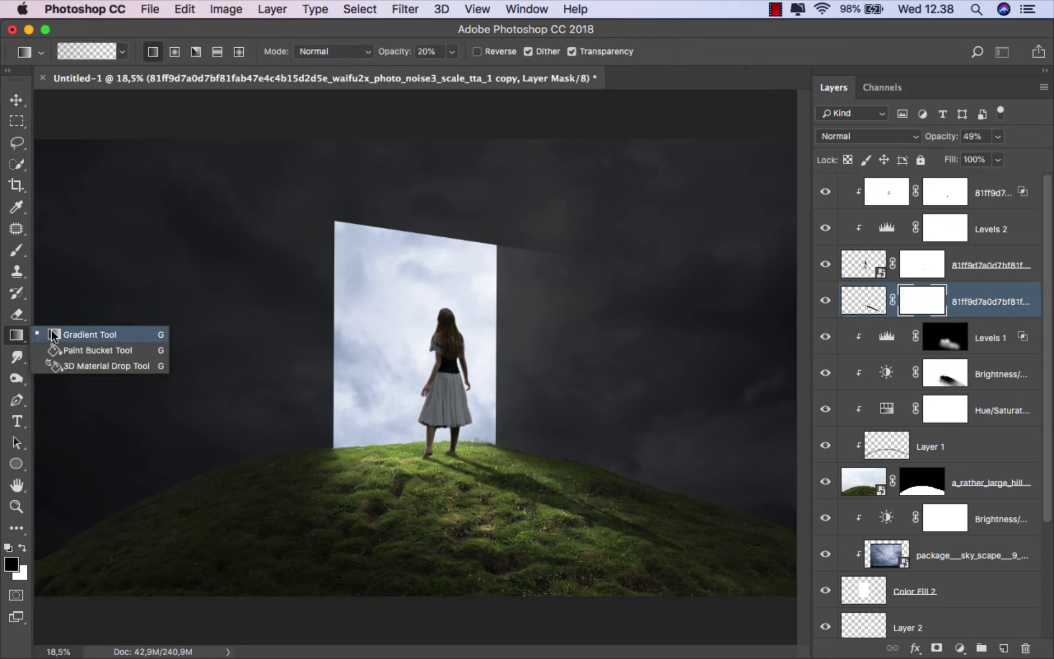
pyautogui.click(77, 333)
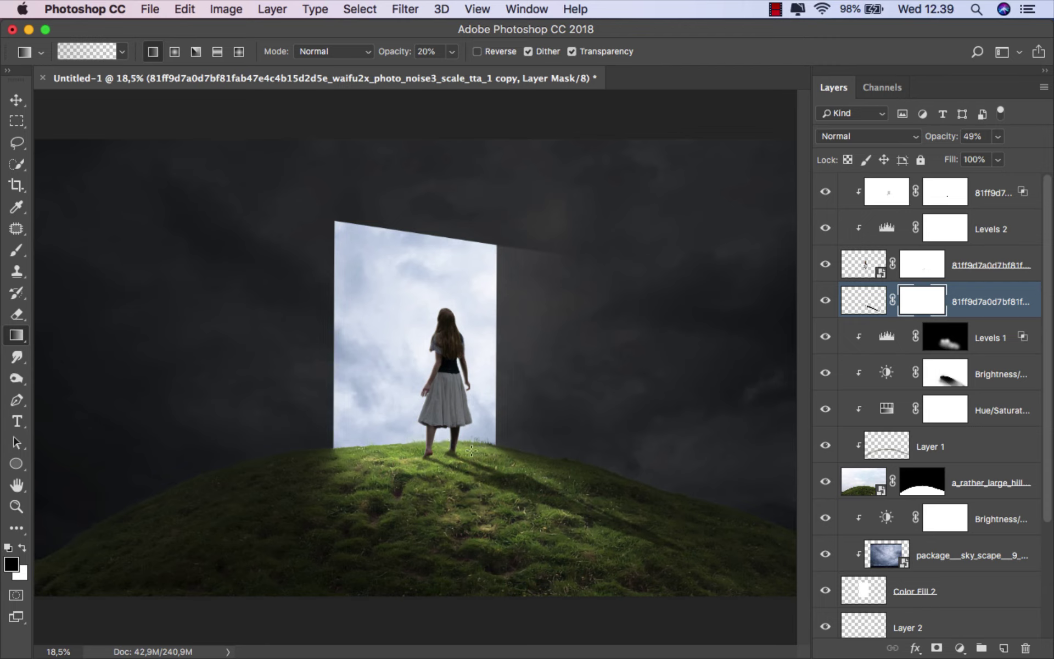
pyautogui.click(451, 53)
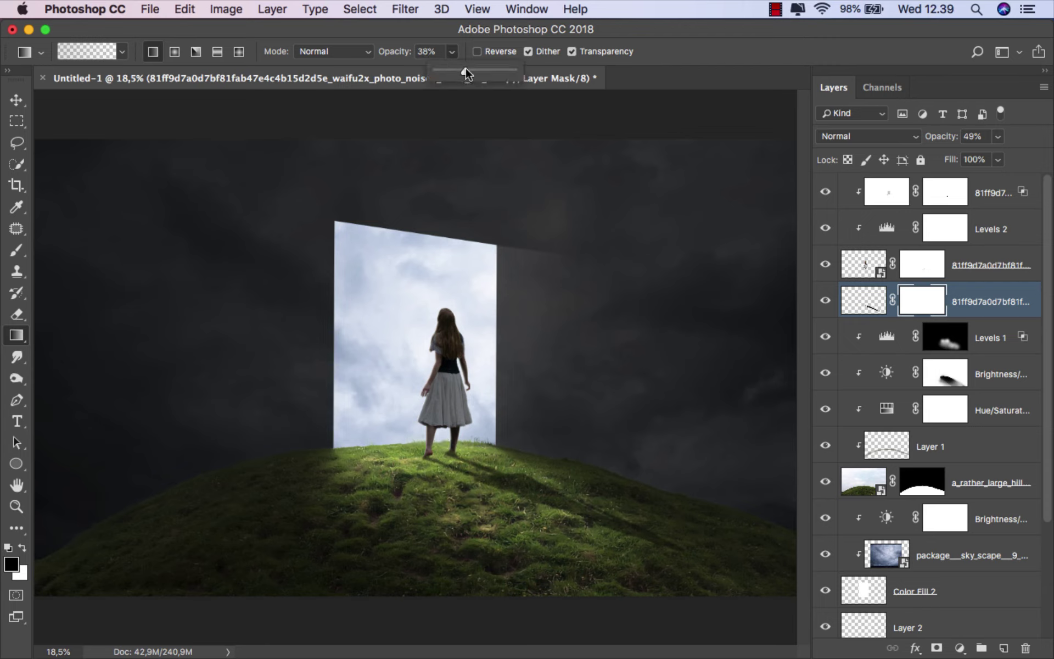
pyautogui.moveTo(735, 567); pyautogui.dragTo(435, 454)
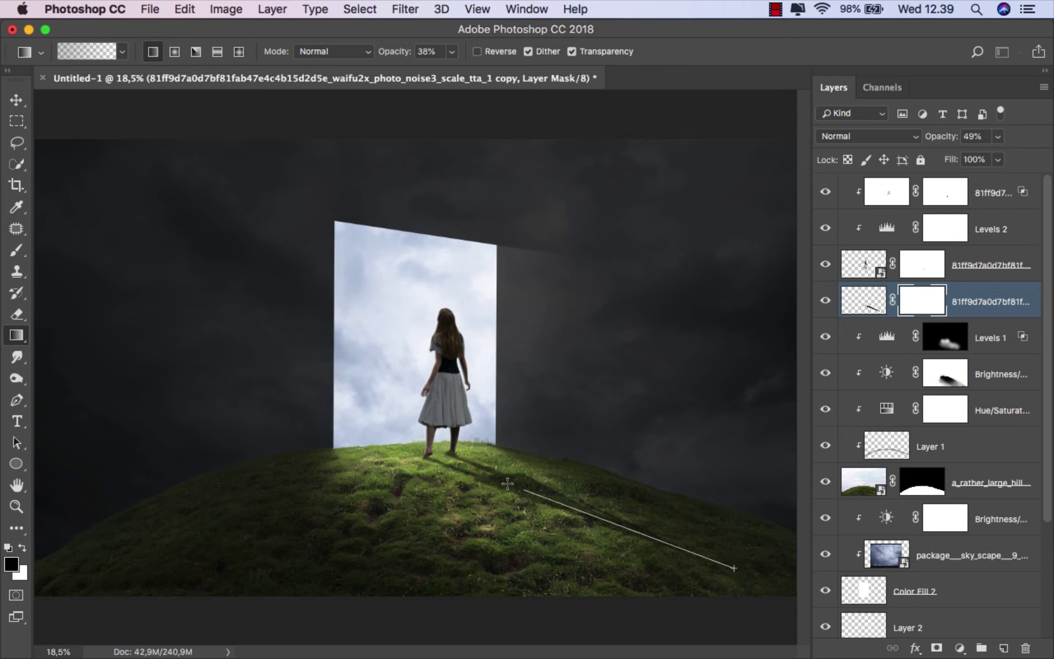
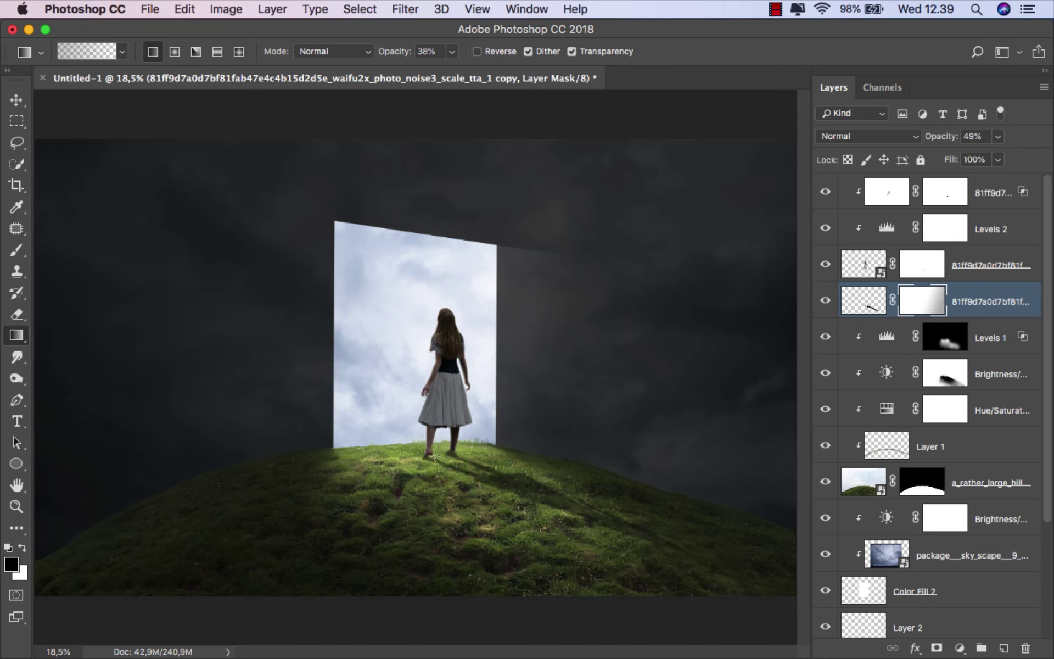
# Target the layer pixels instead of the mask, then make the top glow layer active
pyautogui.click(959, 302)
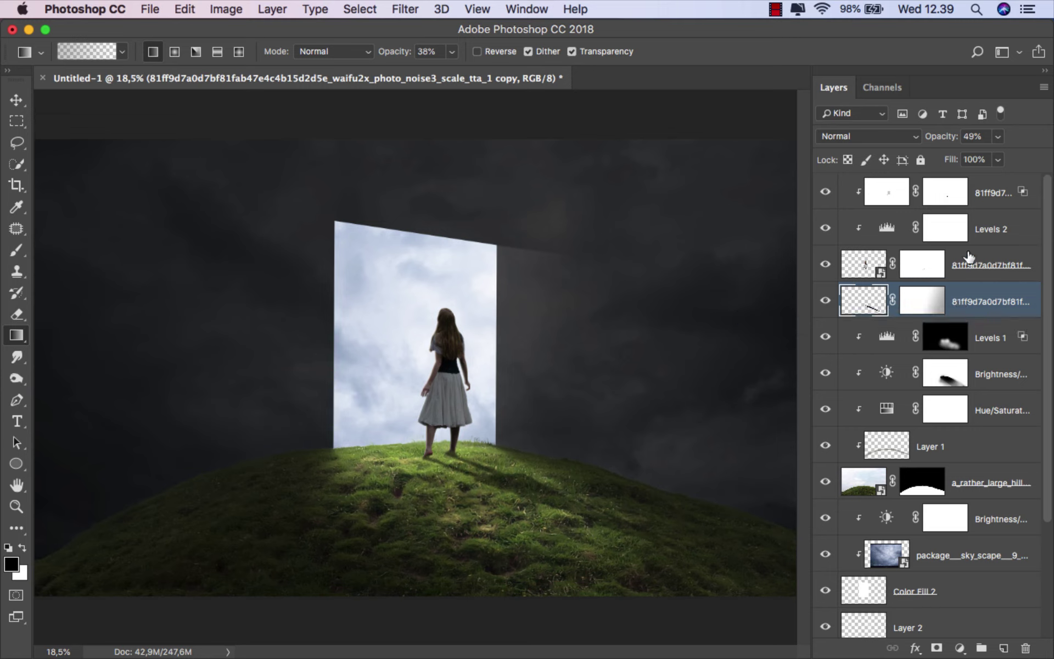
pyautogui.click(982, 190)
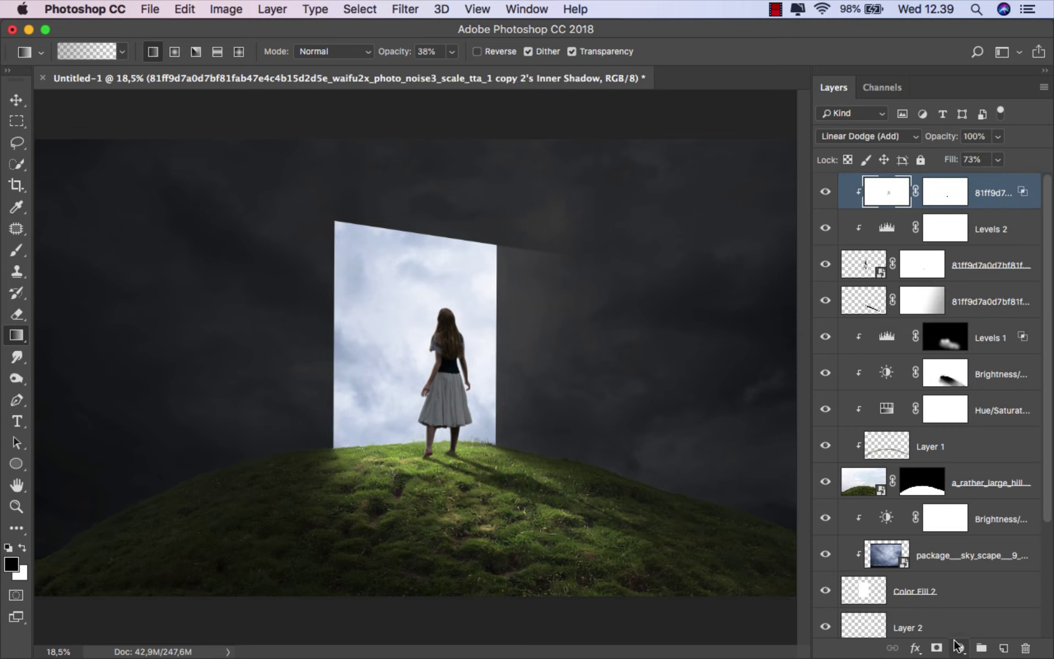
pyautogui.click(960, 648)
# Add a Curves layer with a lifted midtone, brighter highlights and deepened shadows for gentle contrast
pyautogui.click(972, 415)
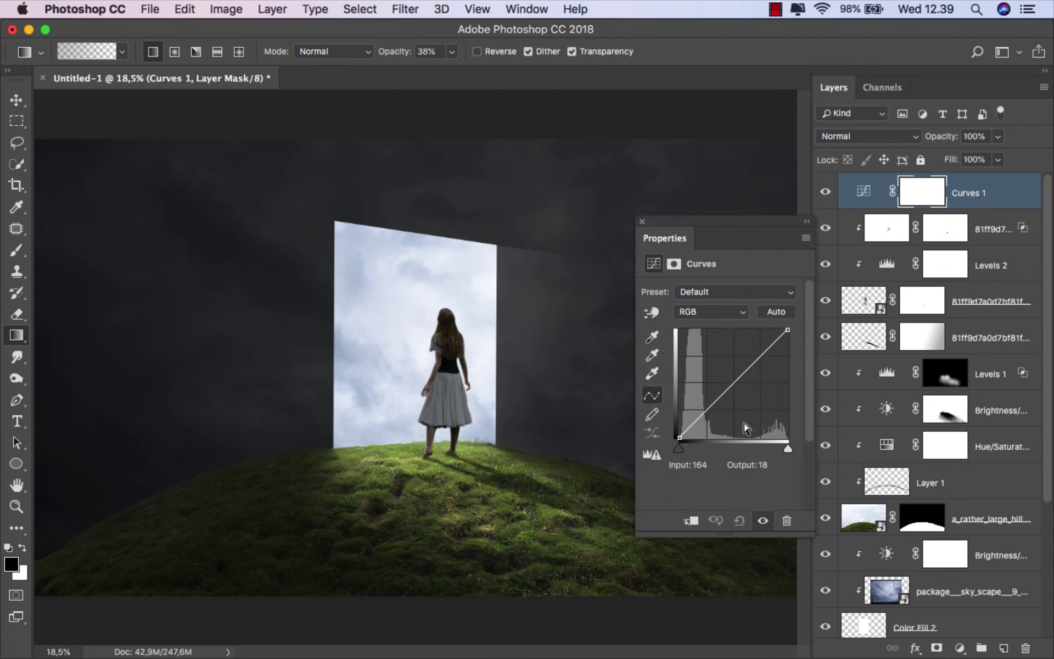
pyautogui.moveTo(734, 382); pyautogui.dragTo(761, 351)
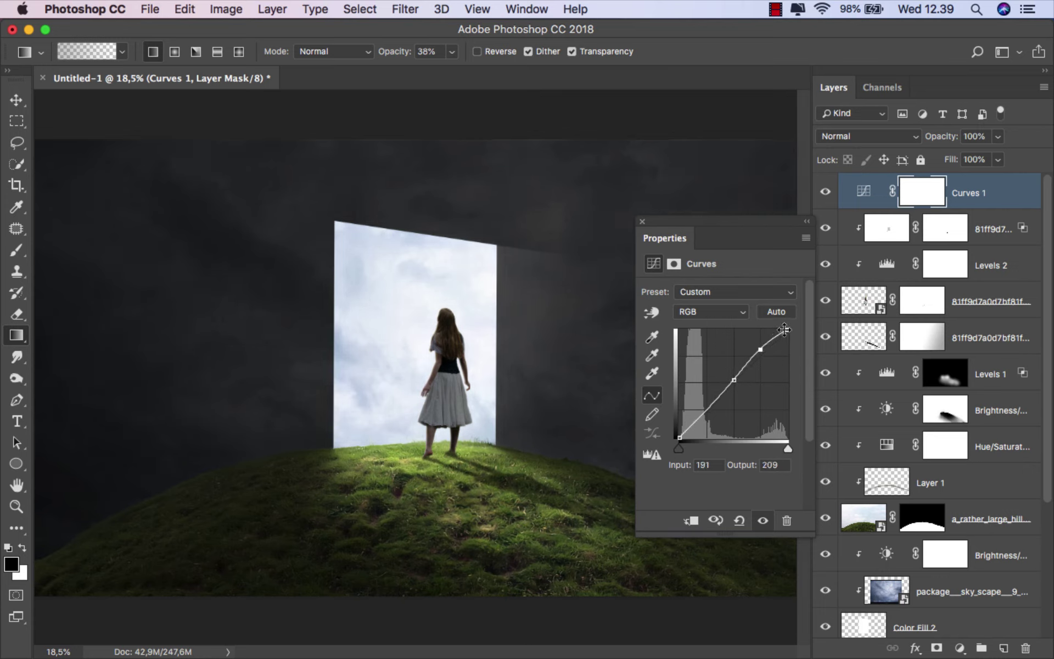
pyautogui.moveTo(788, 330); pyautogui.dragTo(784, 324)
pyautogui.click(707, 410)
pyautogui.moveTo(707, 410); pyautogui.dragTo(705, 411)
pyautogui.click(827, 191)
pyautogui.click(642, 221)
pyautogui.click(988, 202)
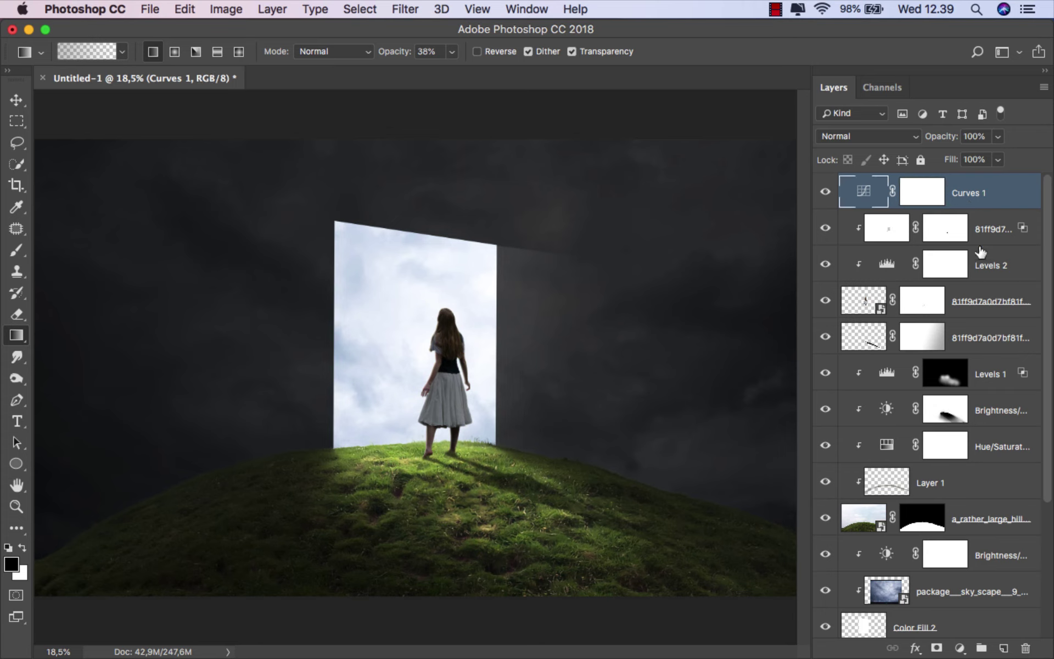
# Add a Photo Filter adjustment using the Blue filter at 25% density
pyautogui.click(959, 648)
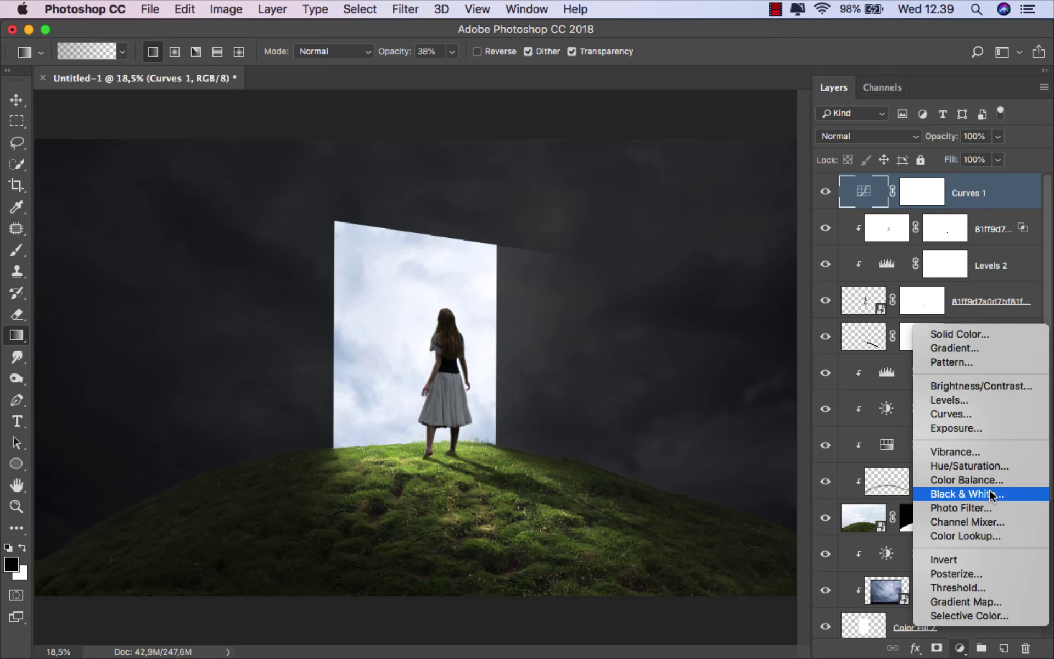
pyautogui.click(1005, 508)
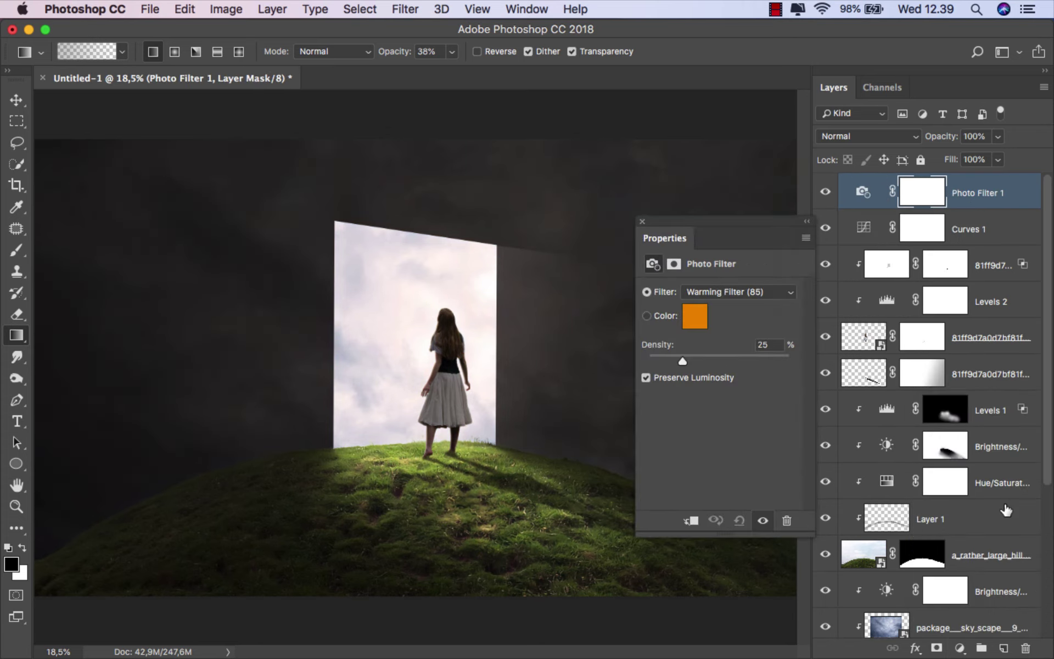
pyautogui.click(720, 291)
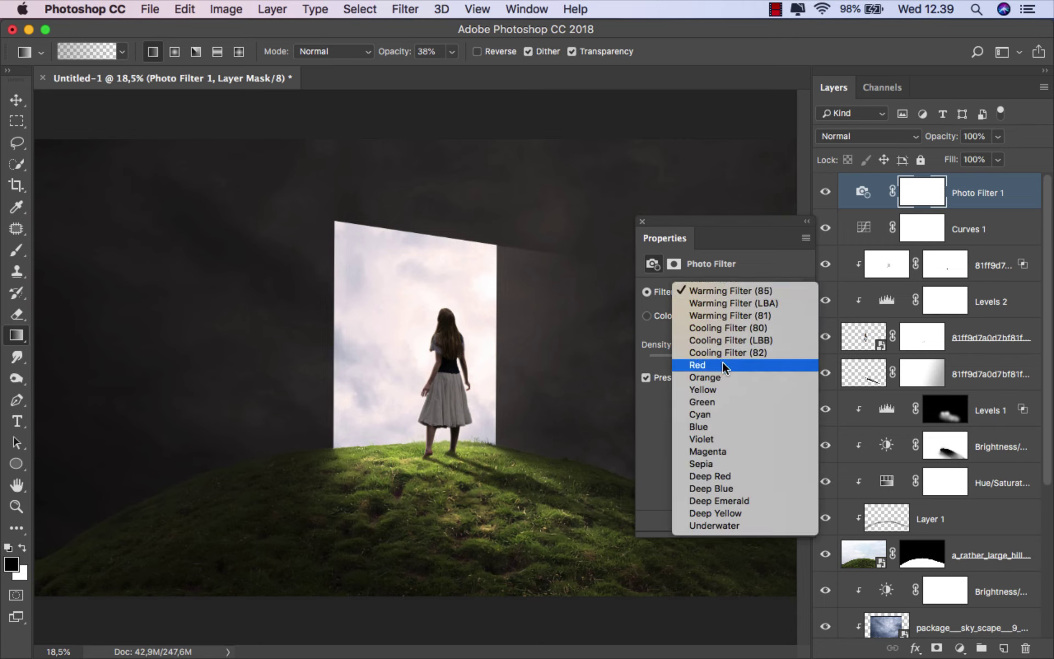
pyautogui.click(726, 424)
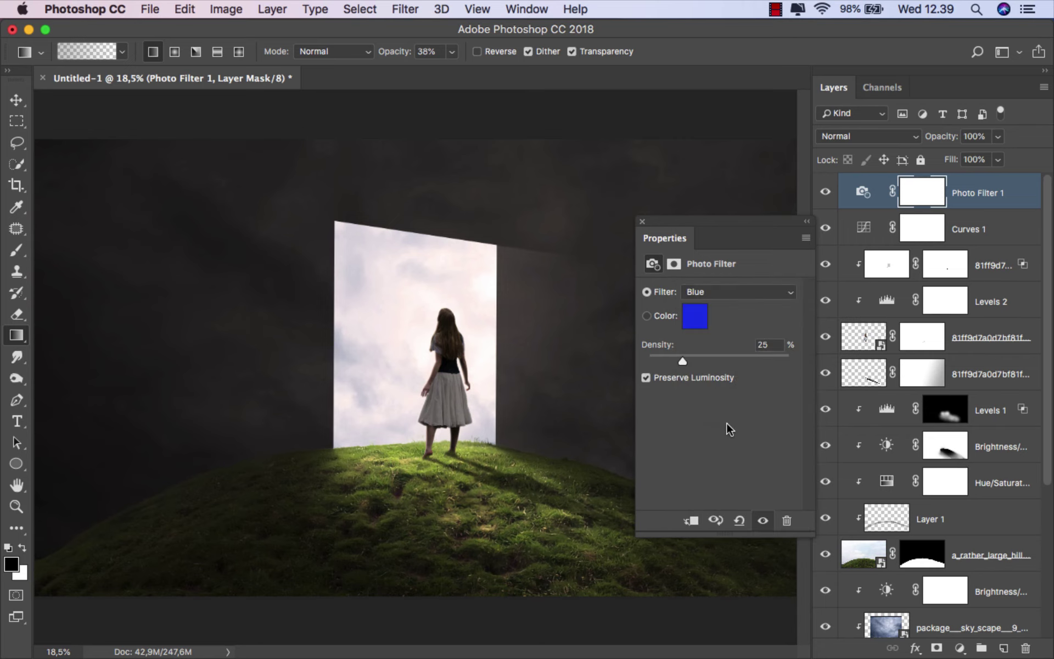
pyautogui.click(642, 221)
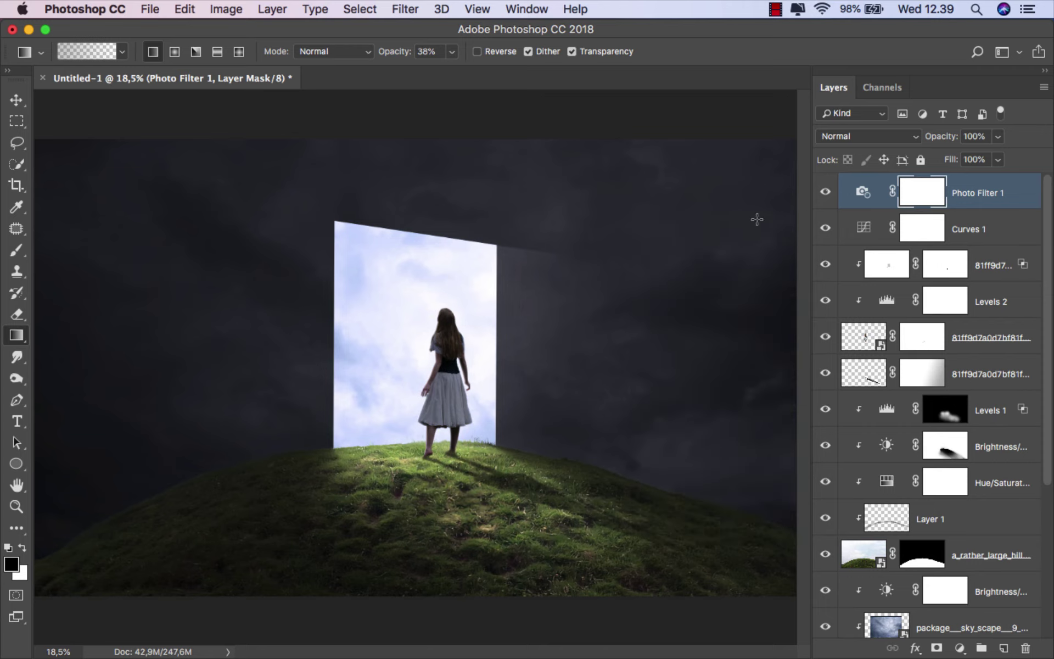
pyautogui.click(863, 194)
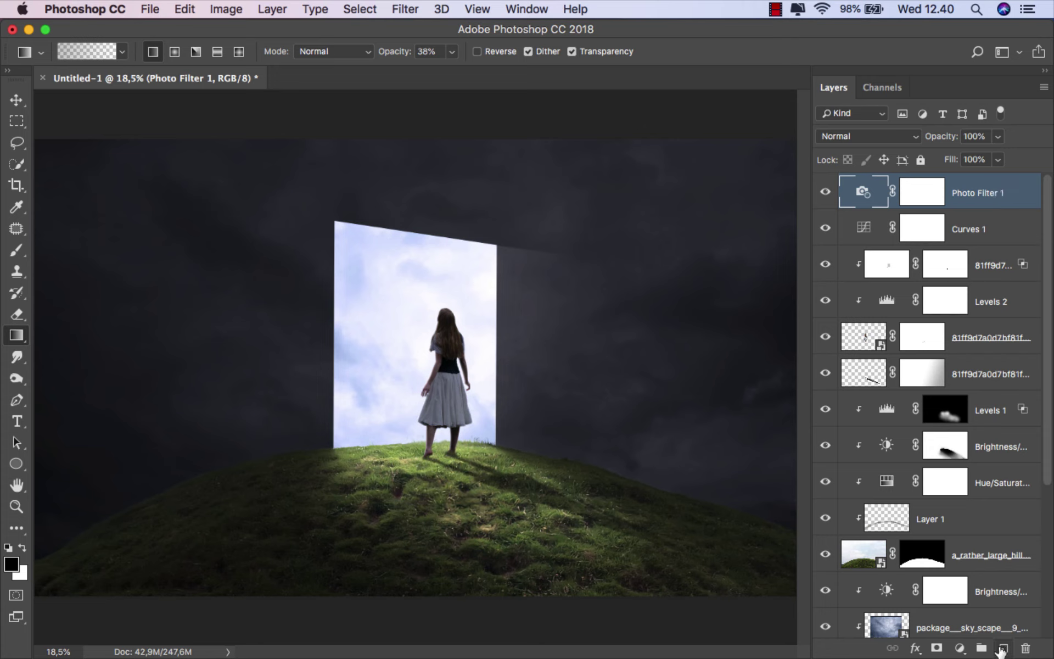
# Stamp all visible layers into a new Layer 3 and convert it to a smart object
pyautogui.click(1002, 649)
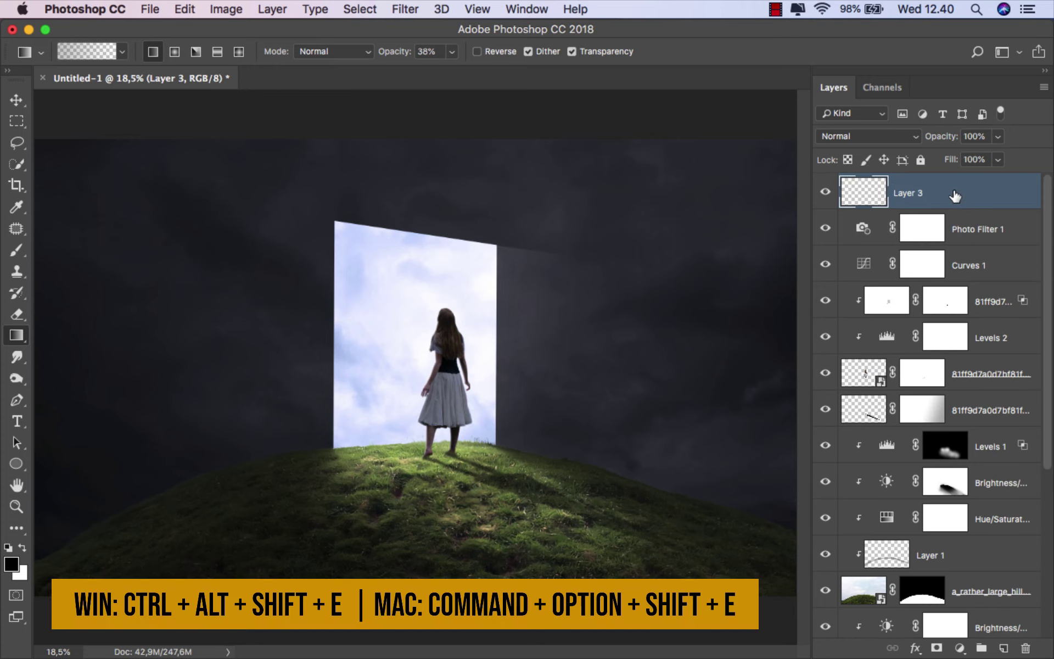
pyautogui.press('super+alt+shift+e')
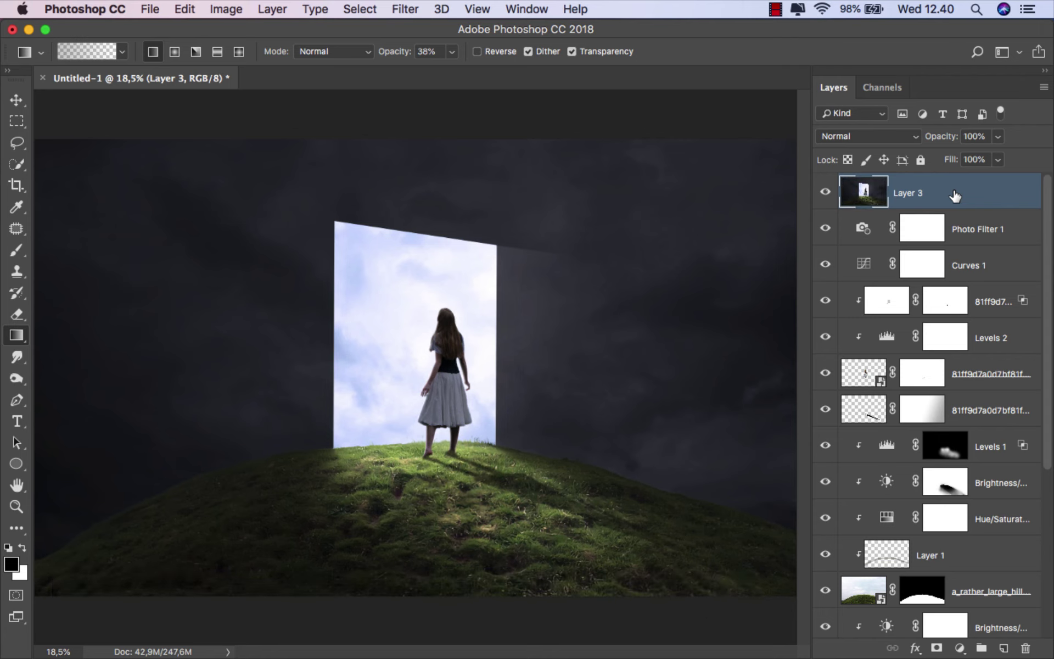
pyautogui.rightClick(953, 189)
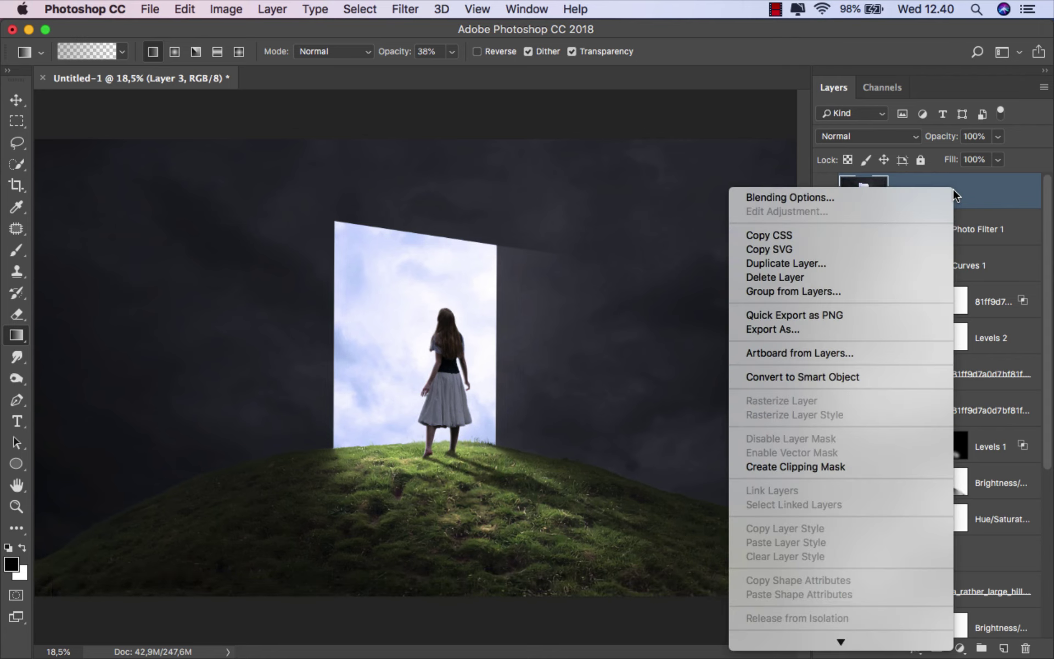
pyautogui.click(860, 377)
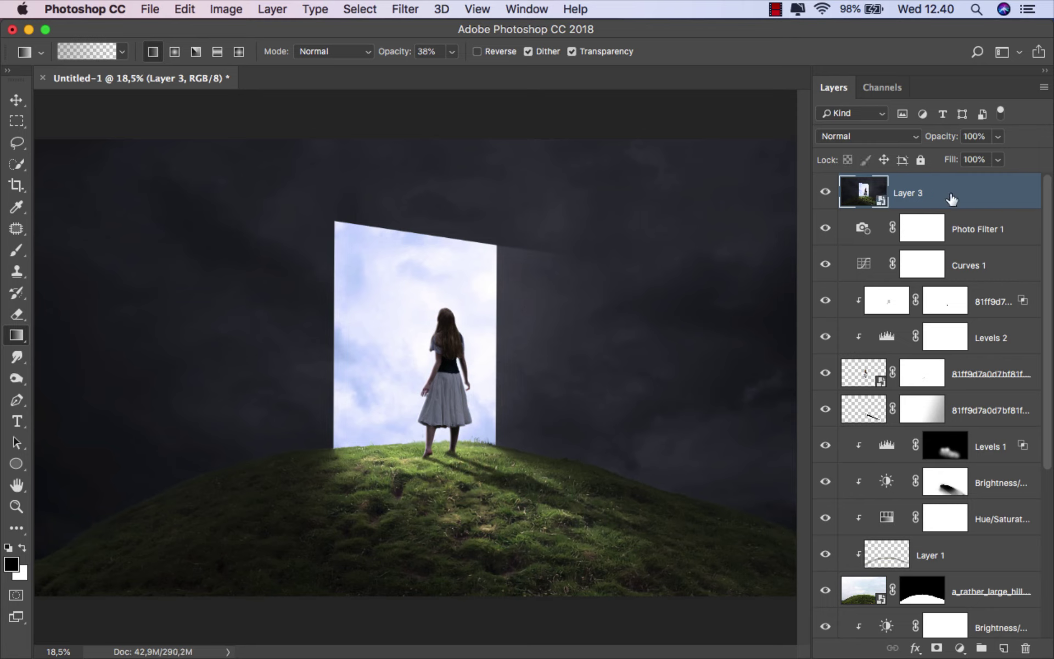
pyautogui.click(413, 12)
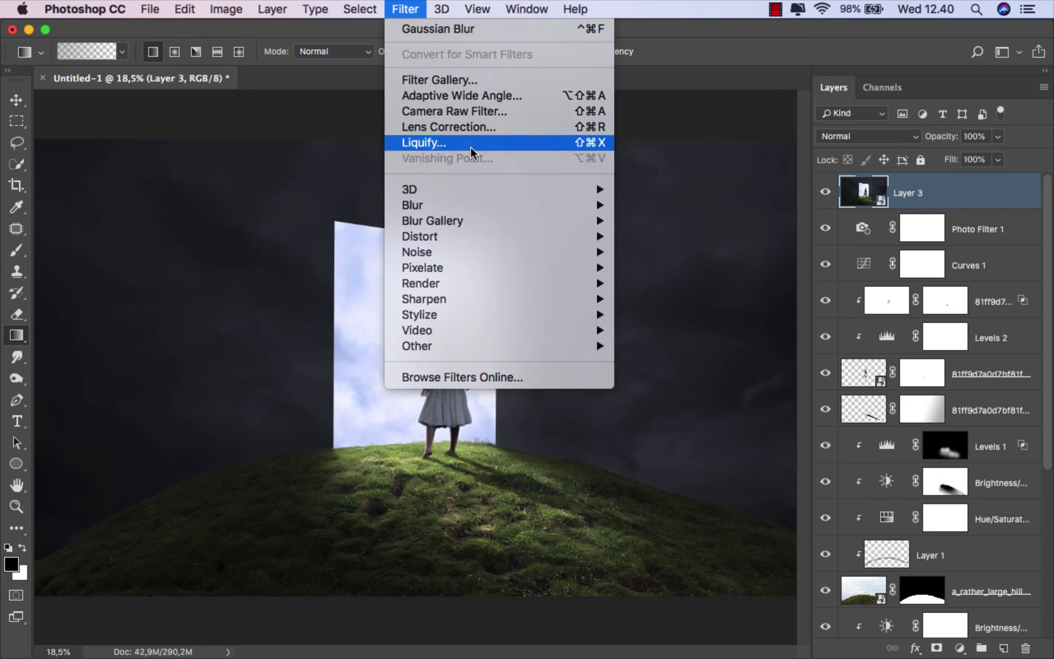
# Apply the Camera Raw Filter to Layer 3 with Exposure +0.10, Clarity -2 and Dehaze -1
pyautogui.click(519, 112)
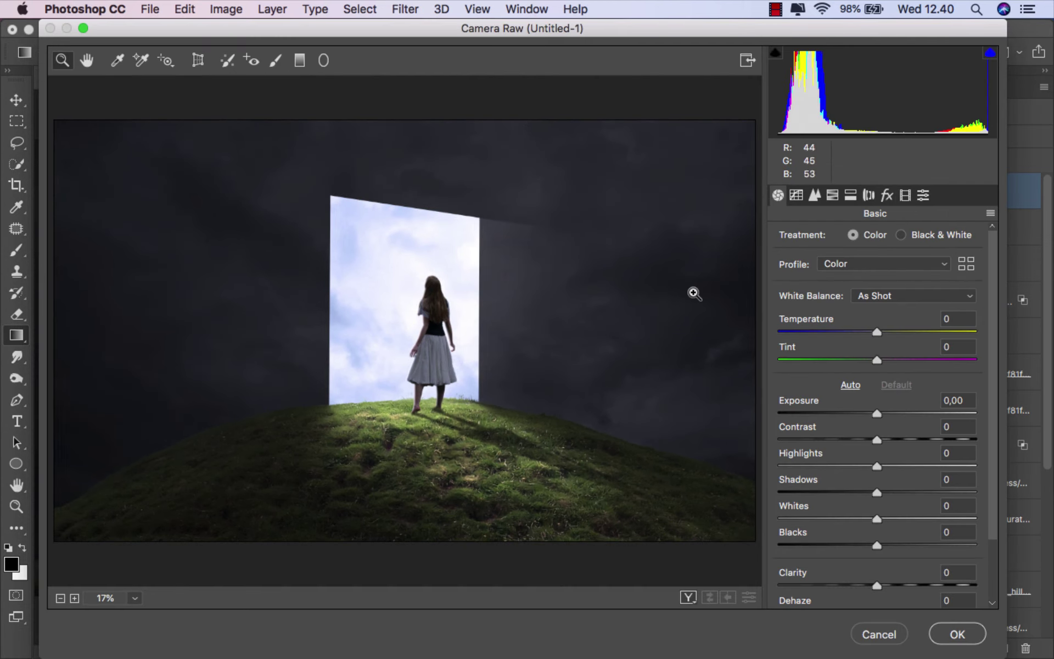
pyautogui.moveTo(877, 410); pyautogui.dragTo(878, 411)
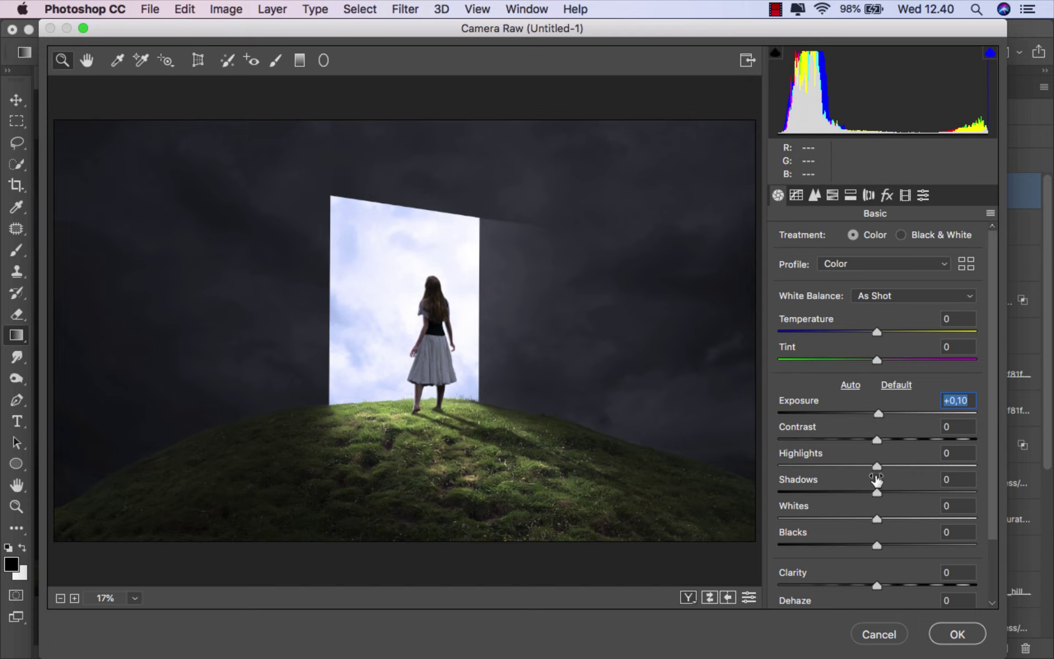
pyautogui.scroll(-3, 886, 553)
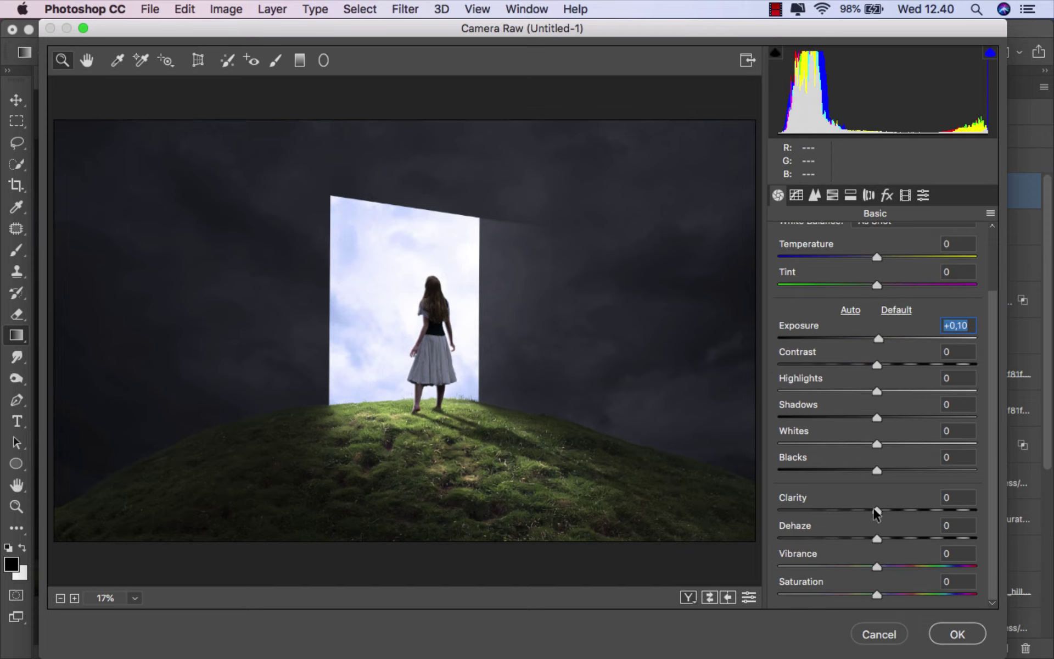
pyautogui.moveTo(876, 510); pyautogui.dragTo(870, 509)
pyautogui.click(874, 509)
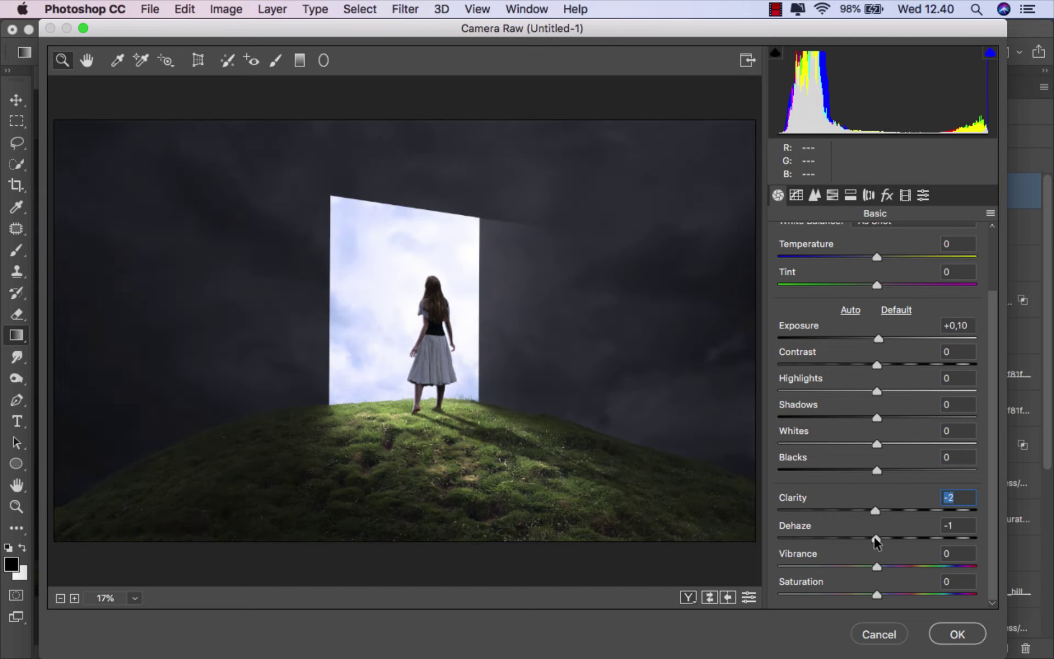
pyautogui.click(875, 538)
# Try Green and Red primary calibration tweaks, reset them to zero, and apply the Camera Raw filter
pyautogui.click(905, 195)
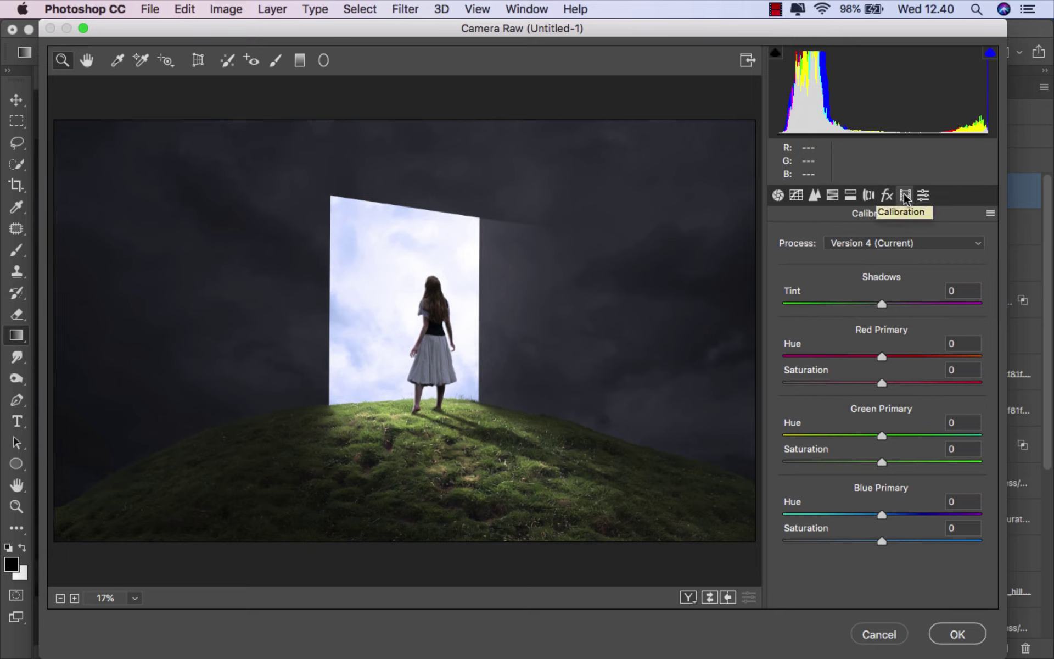
pyautogui.moveTo(882, 461); pyautogui.dragTo(912, 461)
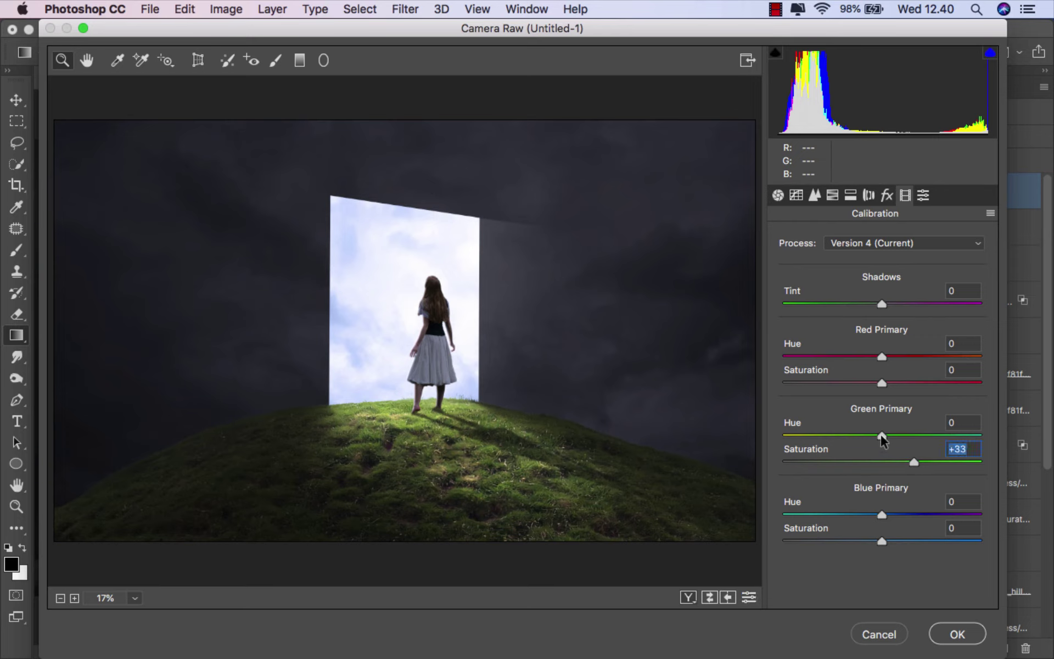
pyautogui.moveTo(882, 437); pyautogui.dragTo(846, 435)
pyautogui.click(843, 432)
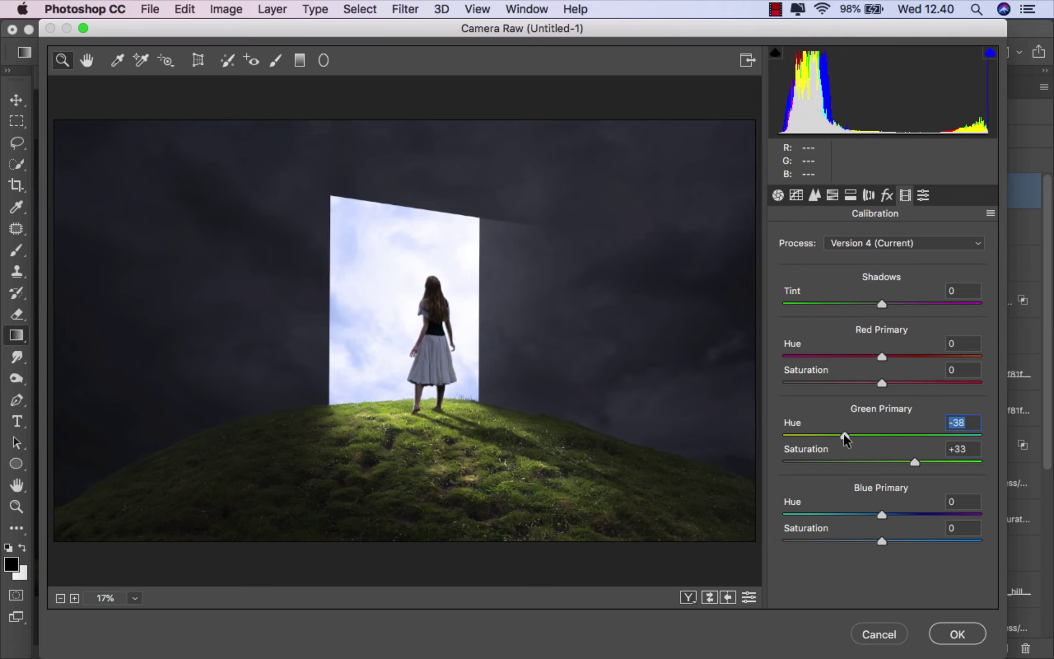
pyautogui.moveTo(882, 382); pyautogui.dragTo(915, 387)
pyautogui.click(710, 597)
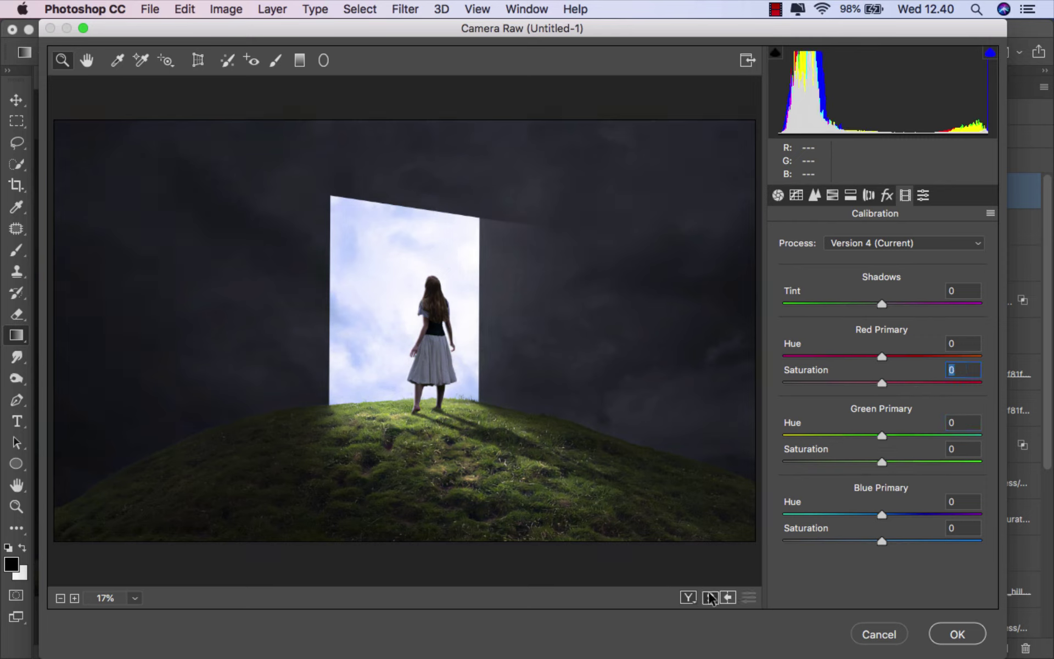
pyautogui.click(957, 626)
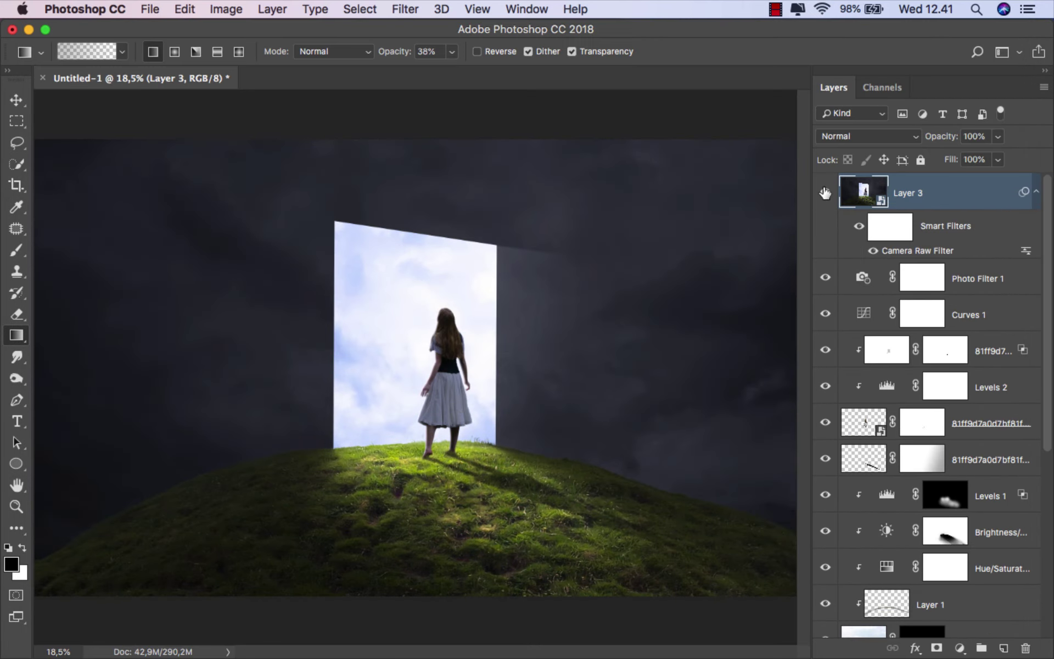
pyautogui.click(824, 192)
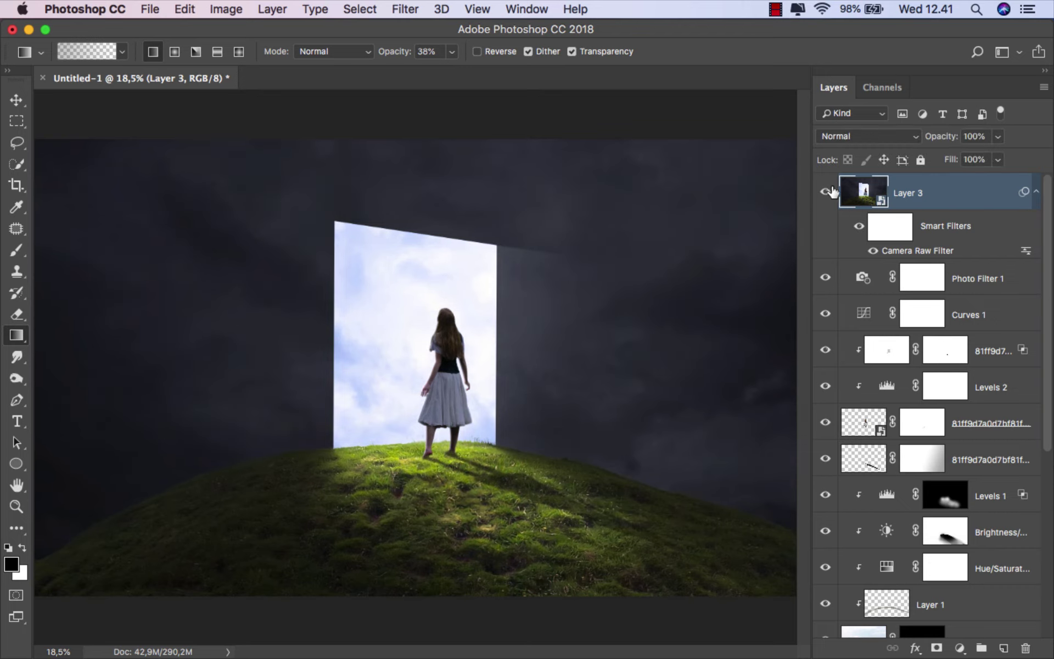